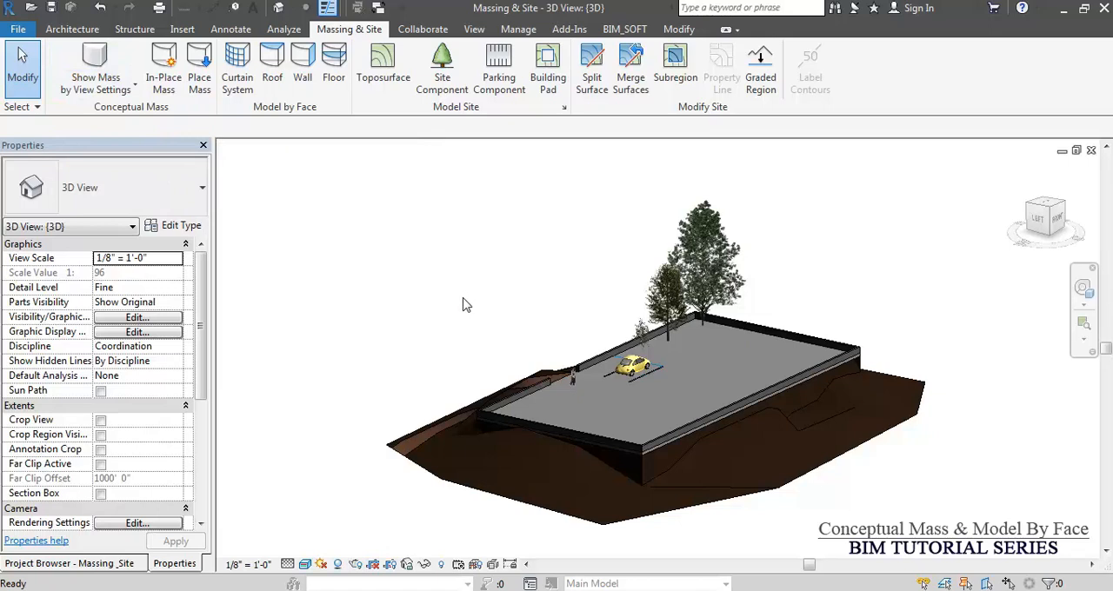
Examine the model category settings in the 3D view's Visibility/Graphic Overrides and close them.
{"action": "left_click", "coordinate": [250, 265]}
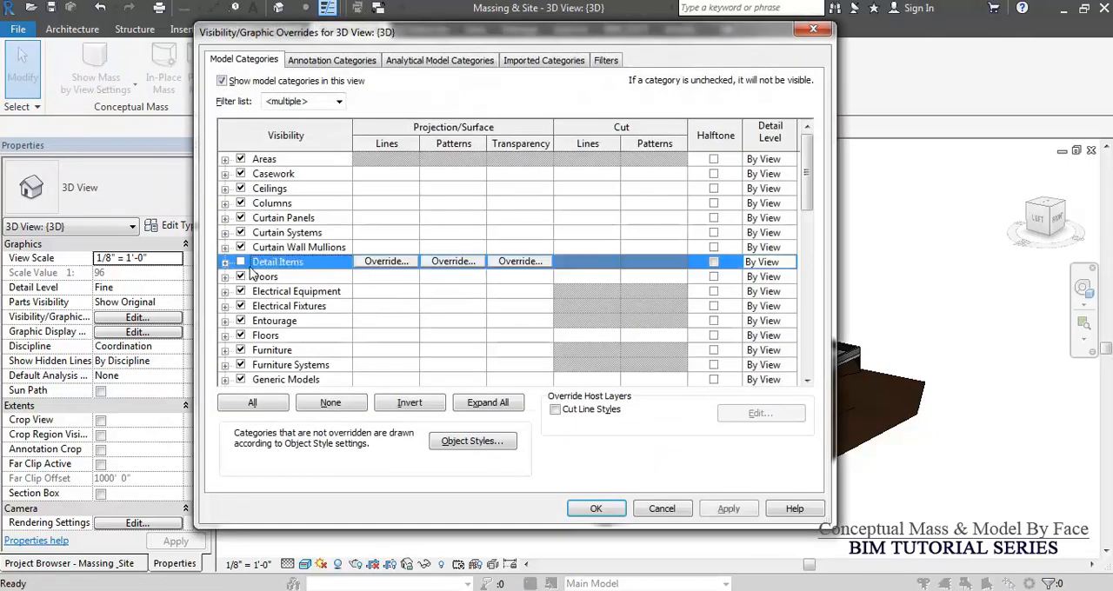
{"action": "left_click", "coordinate": [300, 307]}
{"action": "scroll", "coordinate": [300, 307], "scroll_direction": "down", "scroll_amount": 3}
{"action": "left_click", "coordinate": [241, 292]}
{"action": "left_click", "coordinate": [596, 509]}
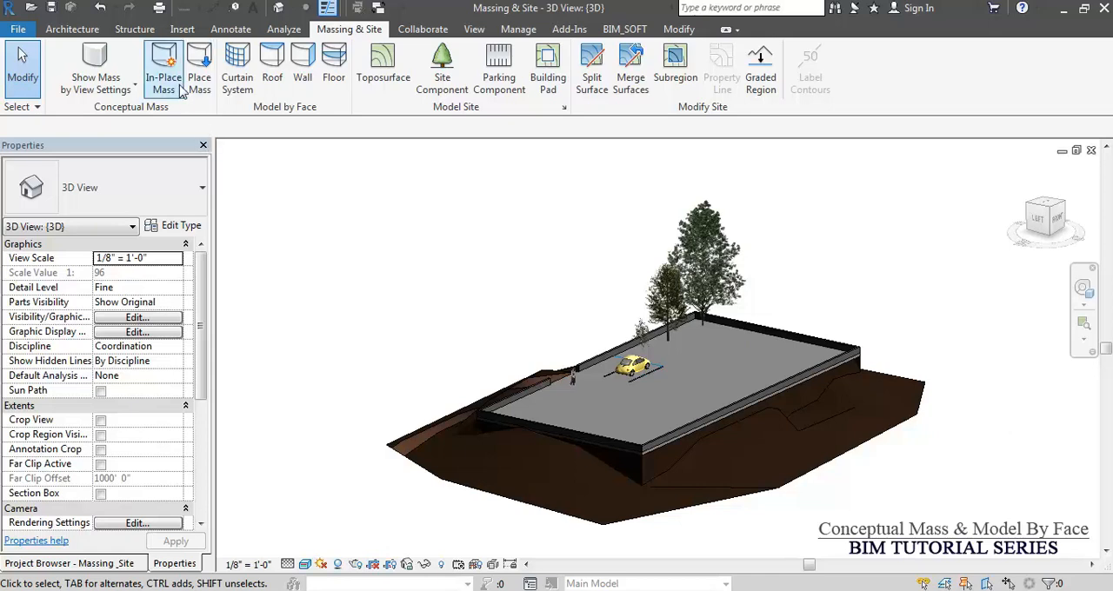
{"action": "left_click", "coordinate": [162, 63]}
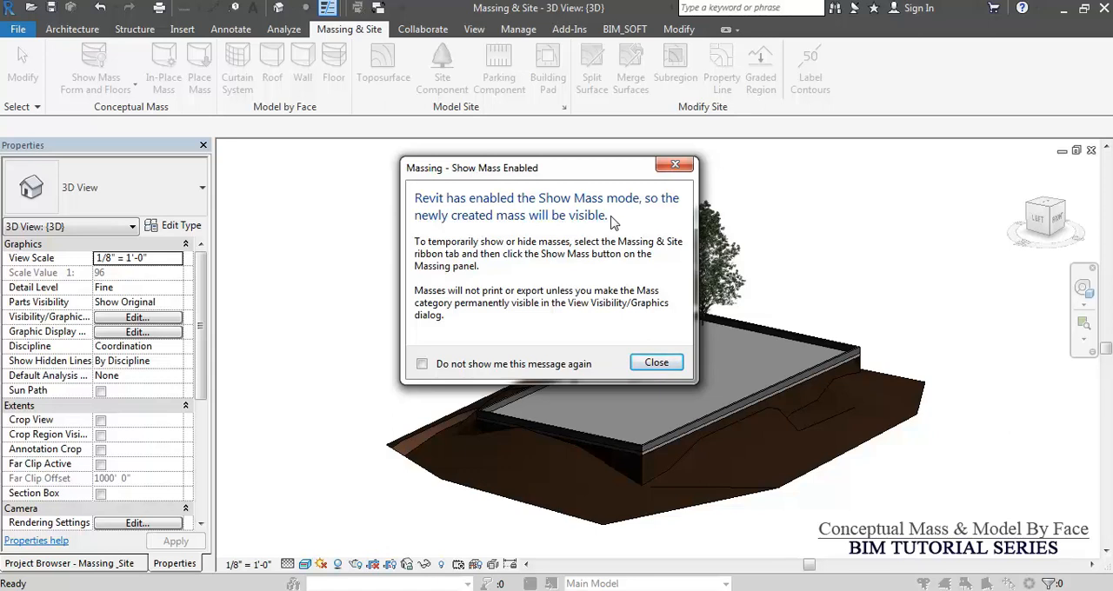
{"action": "key", "text": "Return"}
{"action": "key", "text": "Escape"}
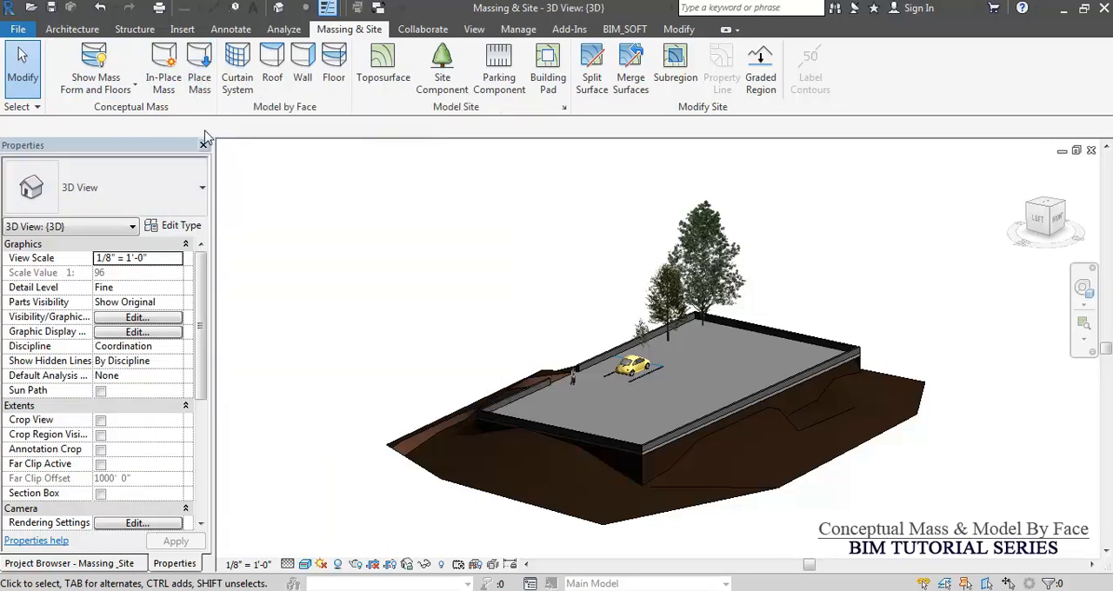
Start placing a mass and browse to the Mass folder in the US Imperial library to load a family.
{"action": "left_click", "coordinate": [199, 85]}
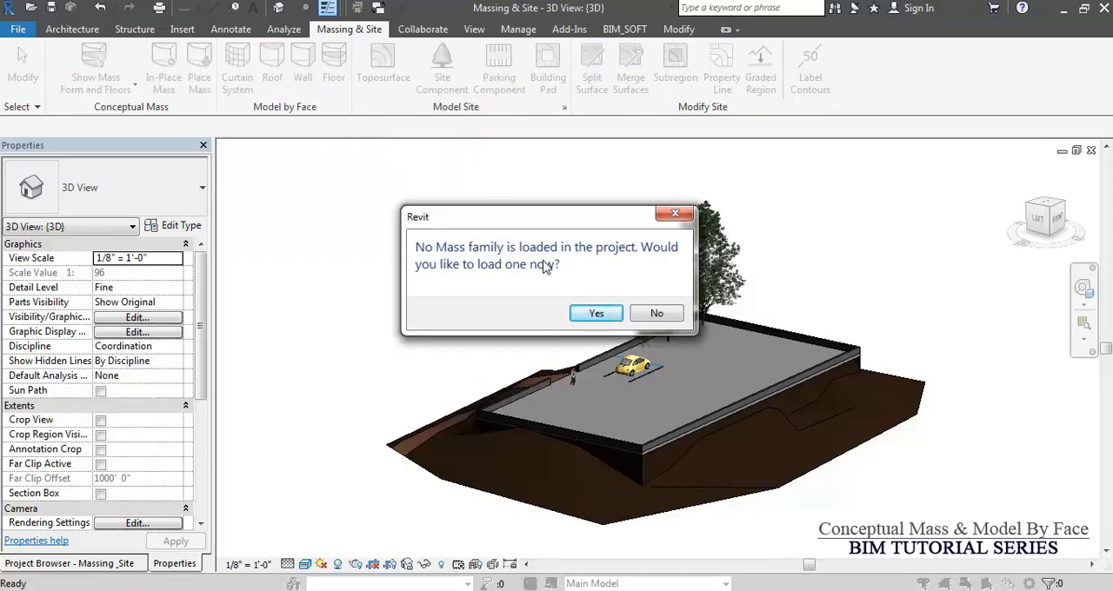
{"action": "left_click", "coordinate": [596, 313]}
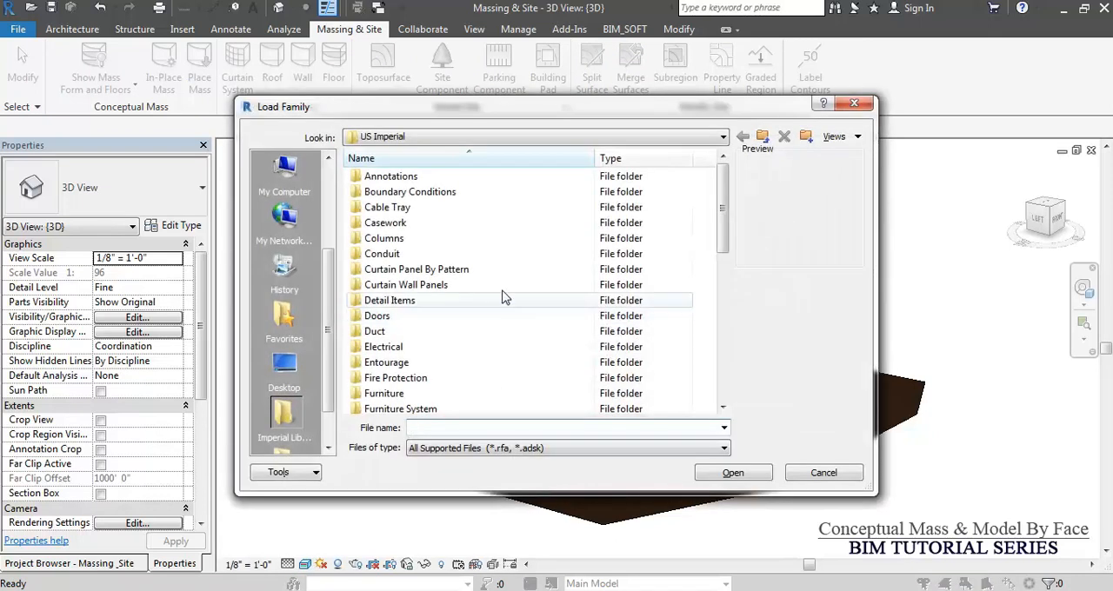
{"action": "left_click", "coordinate": [406, 261]}
{"action": "key", "text": "m"}
{"action": "scroll", "coordinate": [433, 260], "scroll_direction": "down", "scroll_amount": 5}
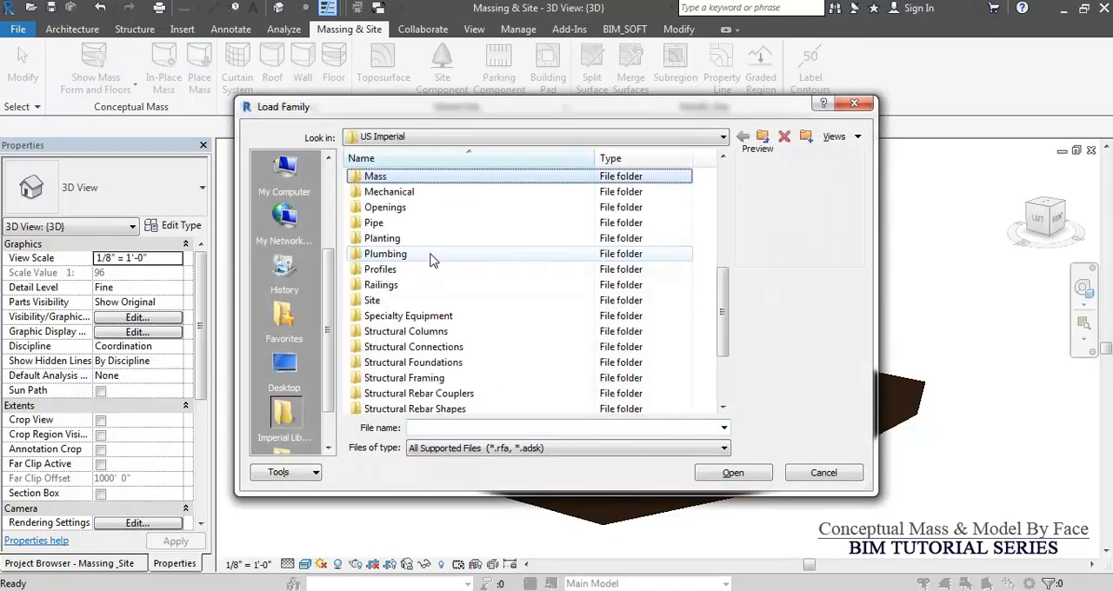
{"action": "double_click", "coordinate": [379, 177]}
Preview the Barrel Vault, Box, Cone and Cylinder families and load the Arch mass family.
{"action": "left_click", "coordinate": [400, 180]}
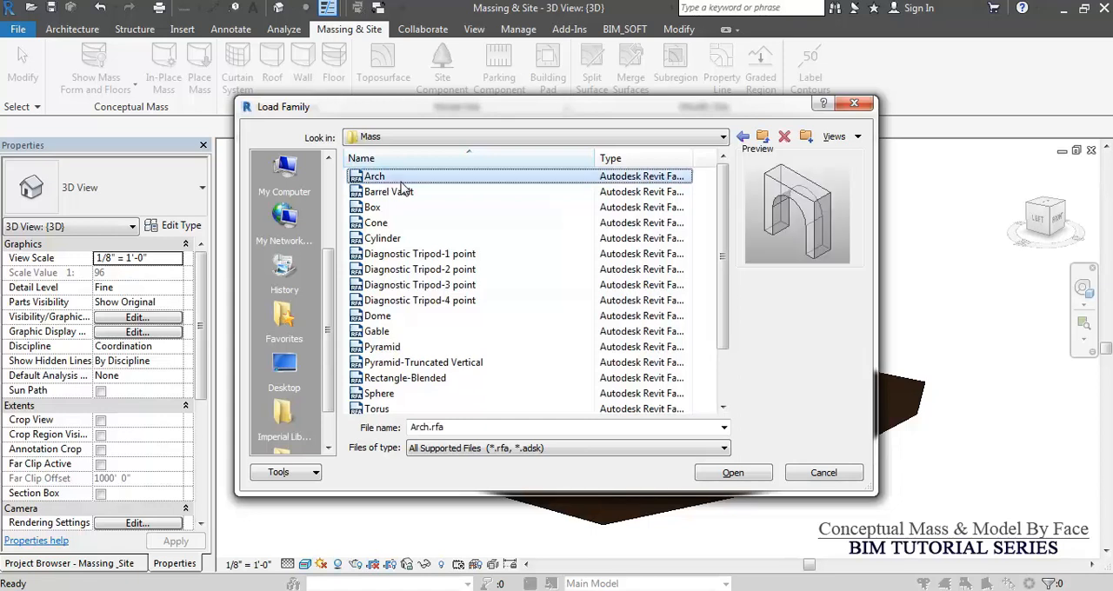
{"action": "left_click", "coordinate": [402, 190]}
{"action": "left_click", "coordinate": [410, 207]}
{"action": "left_click", "coordinate": [430, 221]}
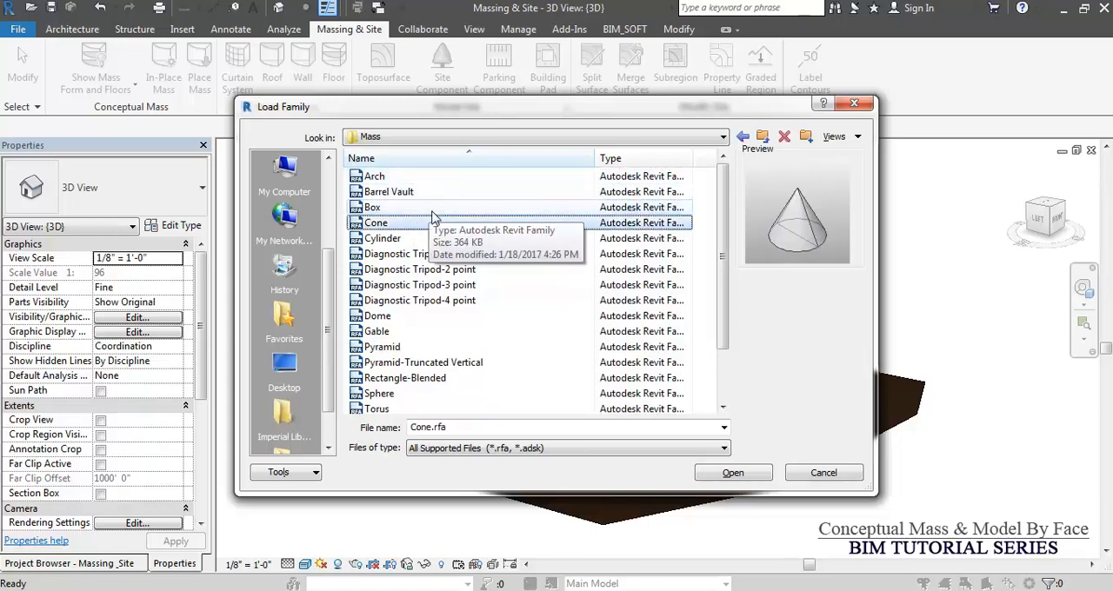
{"action": "key", "text": "Down"}
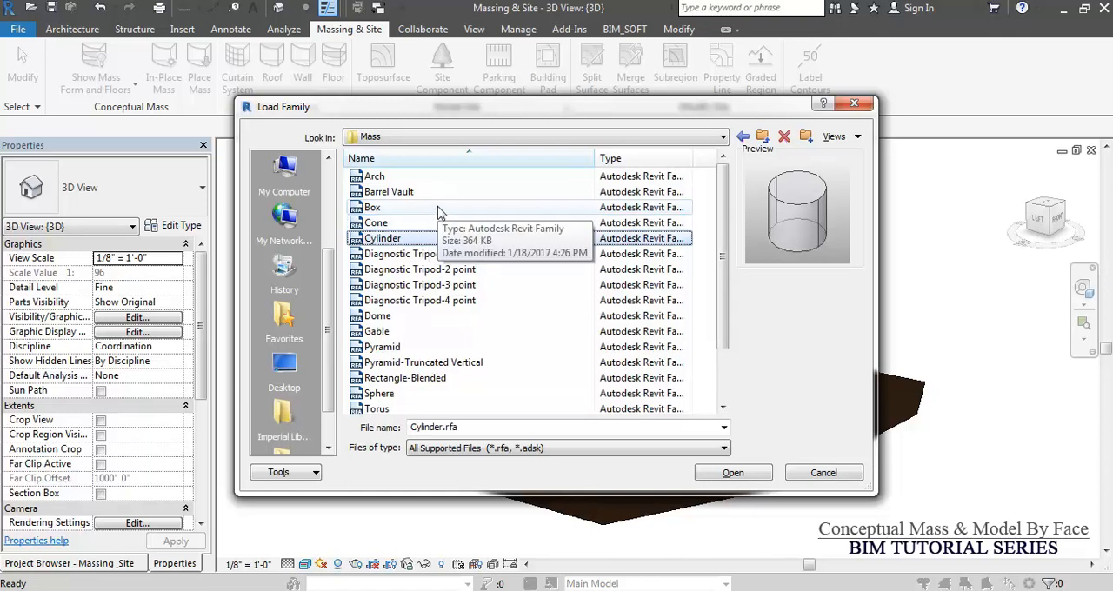
{"action": "left_click", "coordinate": [406, 177]}
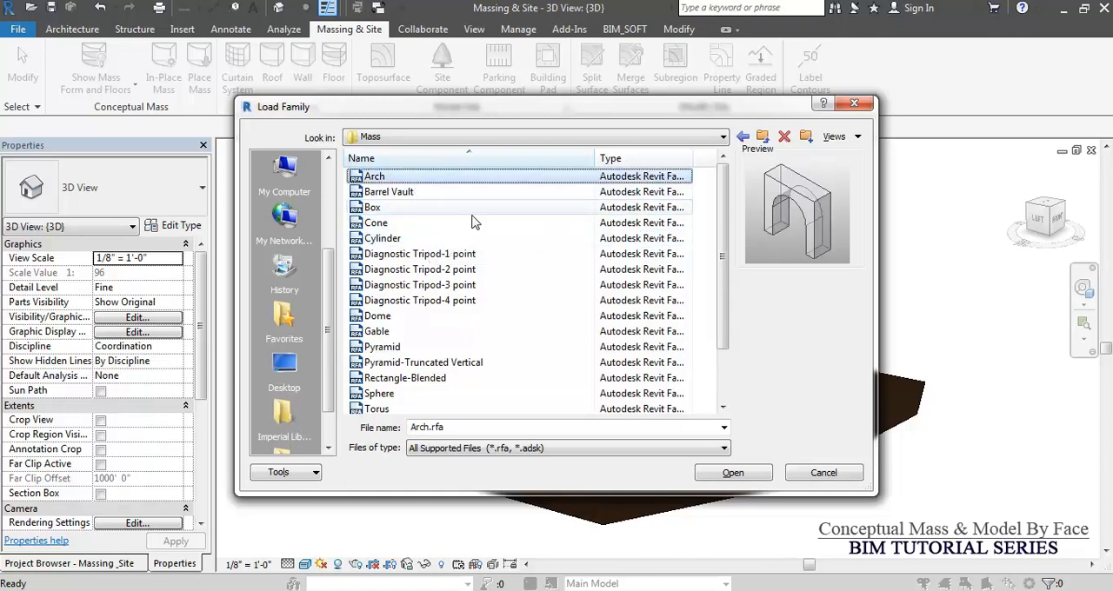
{"action": "left_click", "coordinate": [730, 474]}
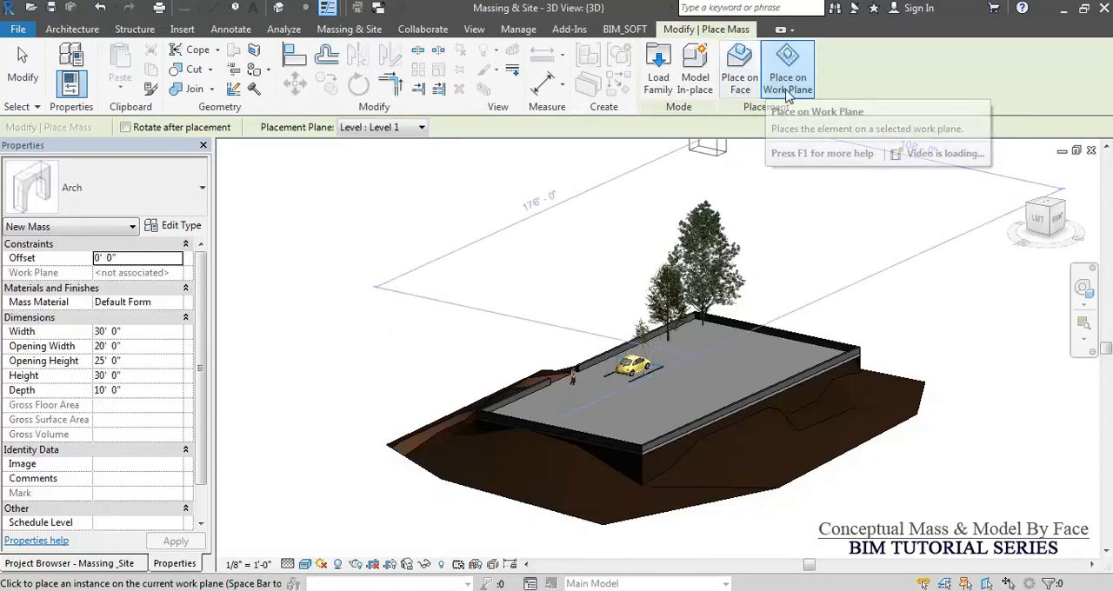
Place one Arch mass on the top face of the building pad using face placement, and end the command.
{"action": "left_click", "coordinate": [739, 80]}
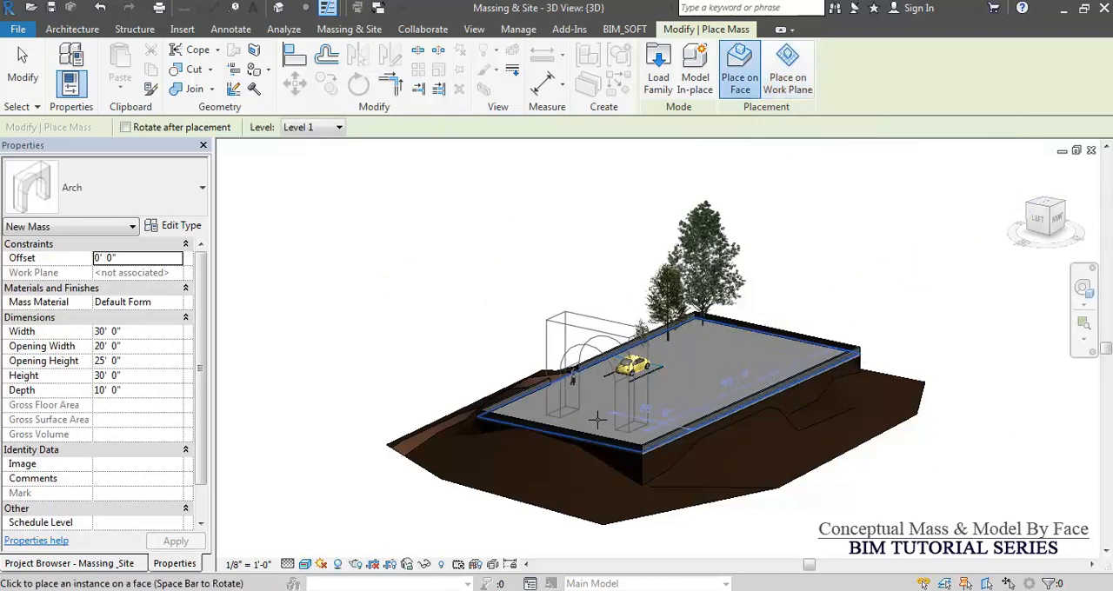
{"action": "left_click", "coordinate": [598, 420]}
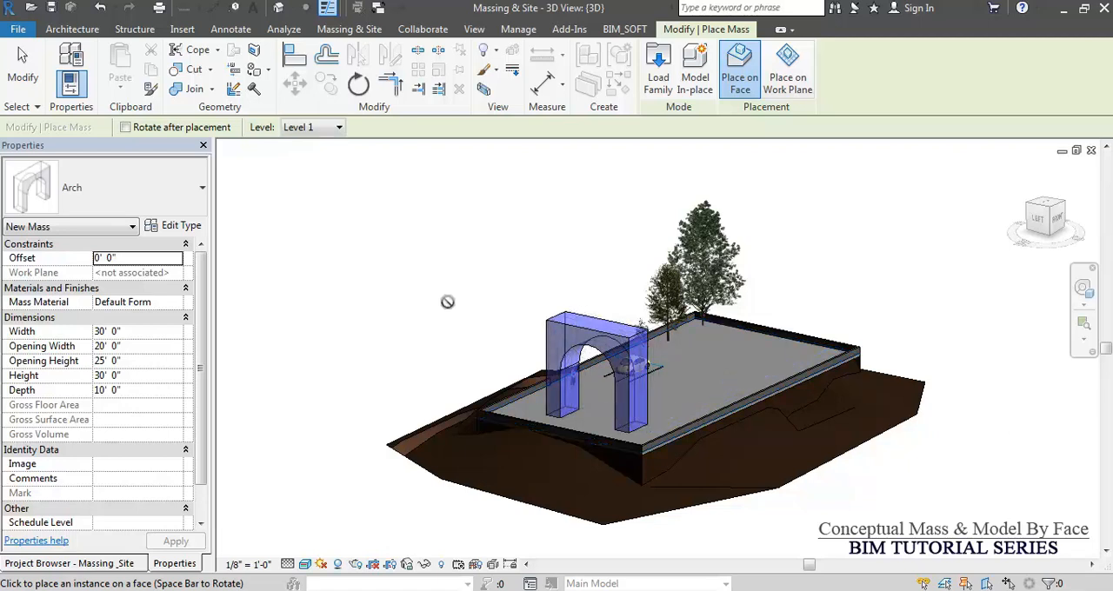
{"action": "key", "text": "Escape"}
{"action": "key", "text": "Escape"}
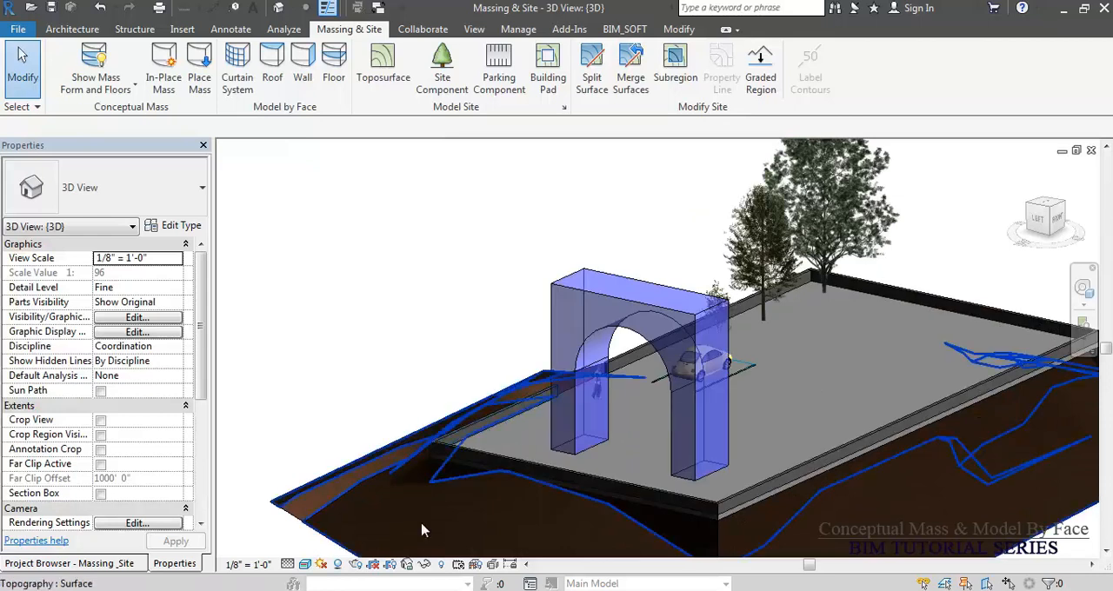
Switch the 3D view to the Hidden Line visual style with the arch and site in view.
{"action": "key", "text": "h"}
{"action": "key", "text": "l"}
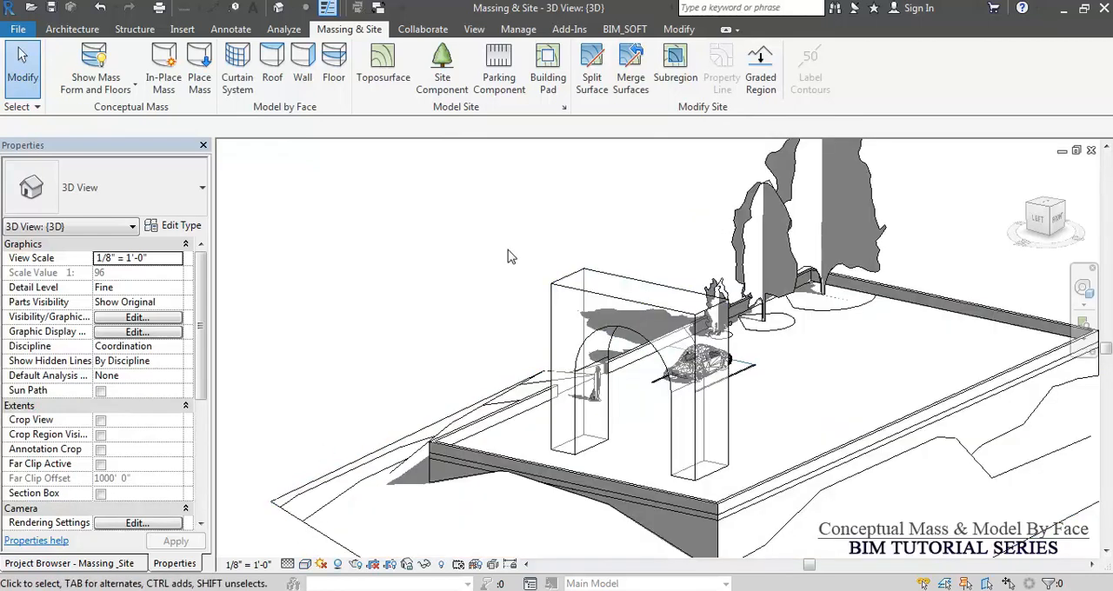
{"action": "scroll", "coordinate": [529, 248], "scroll_direction": "down", "scroll_amount": 2}
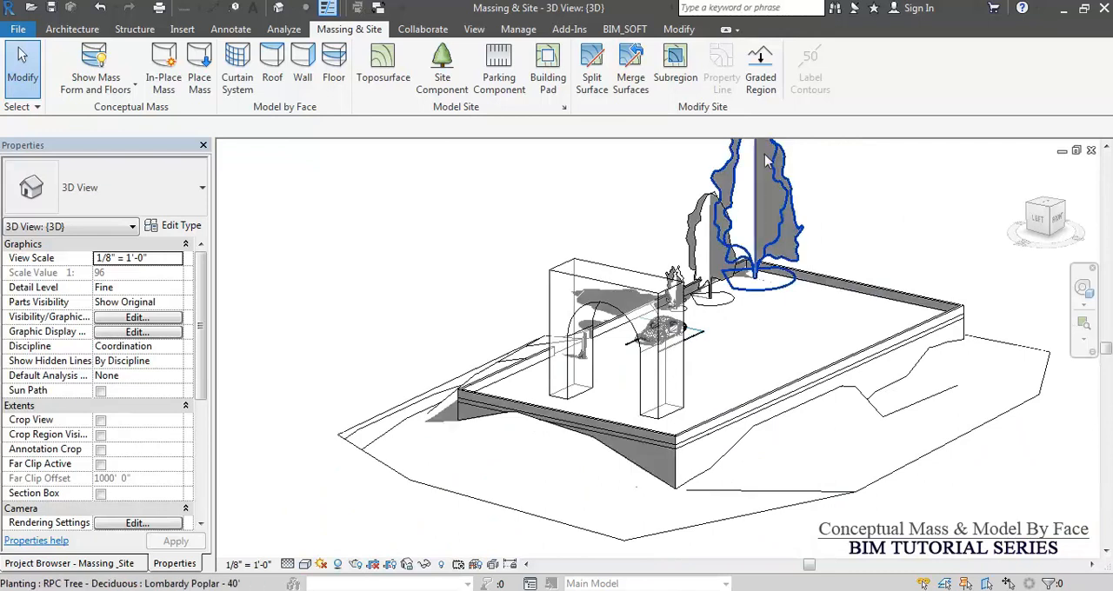
Turn off the Topography category in the 3D view's visibility overrides.
{"action": "key", "text": "v"}
{"action": "key", "text": "v"}
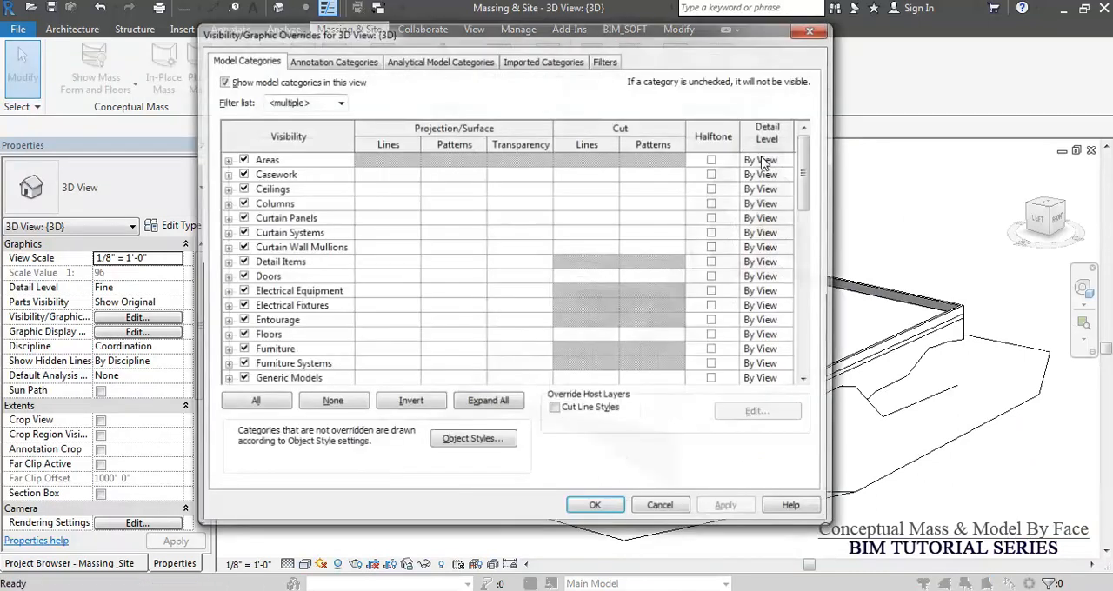
{"action": "left_click", "coordinate": [299, 277]}
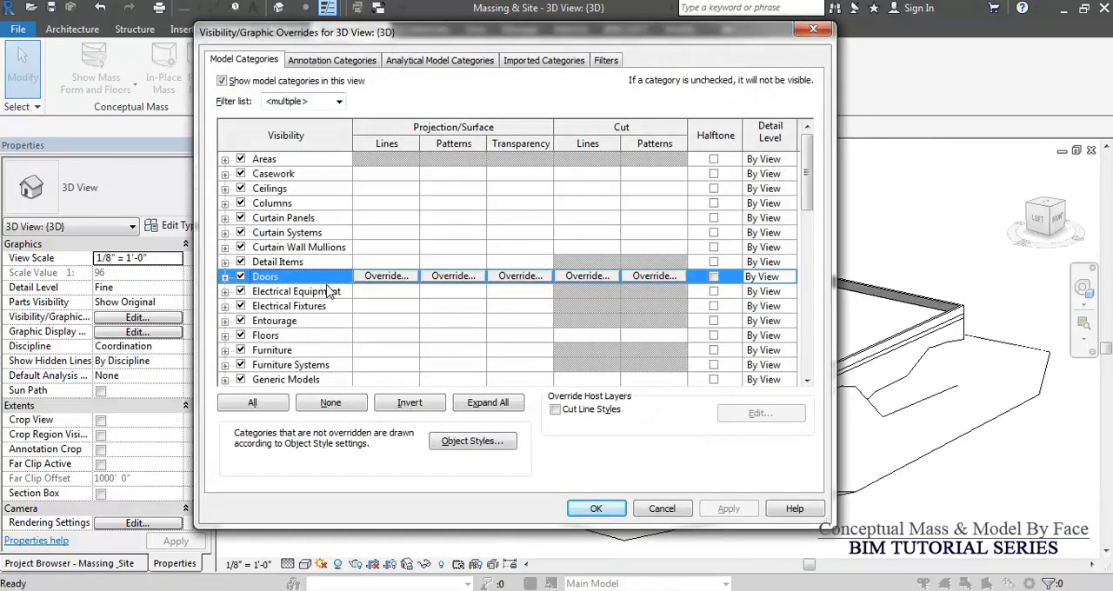
{"action": "key", "text": "t"}
{"action": "scroll", "coordinate": [330, 298], "scroll_direction": "down", "scroll_amount": 1}
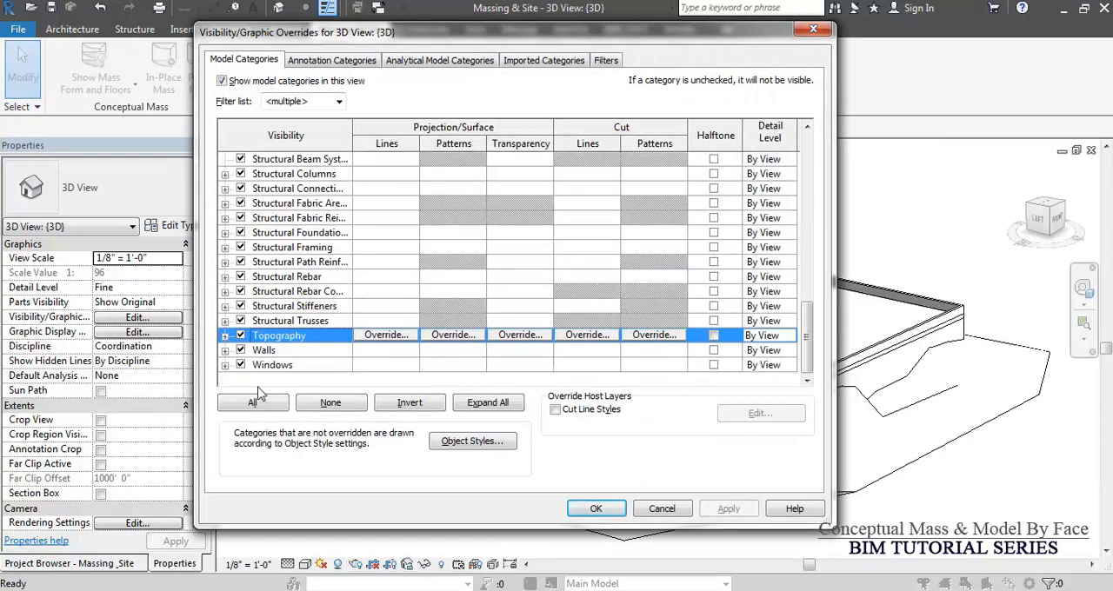
{"action": "left_click", "coordinate": [240, 335]}
Hide the Planting and Entourage categories as well and apply the visibility overrides.
{"action": "left_click", "coordinate": [305, 291]}
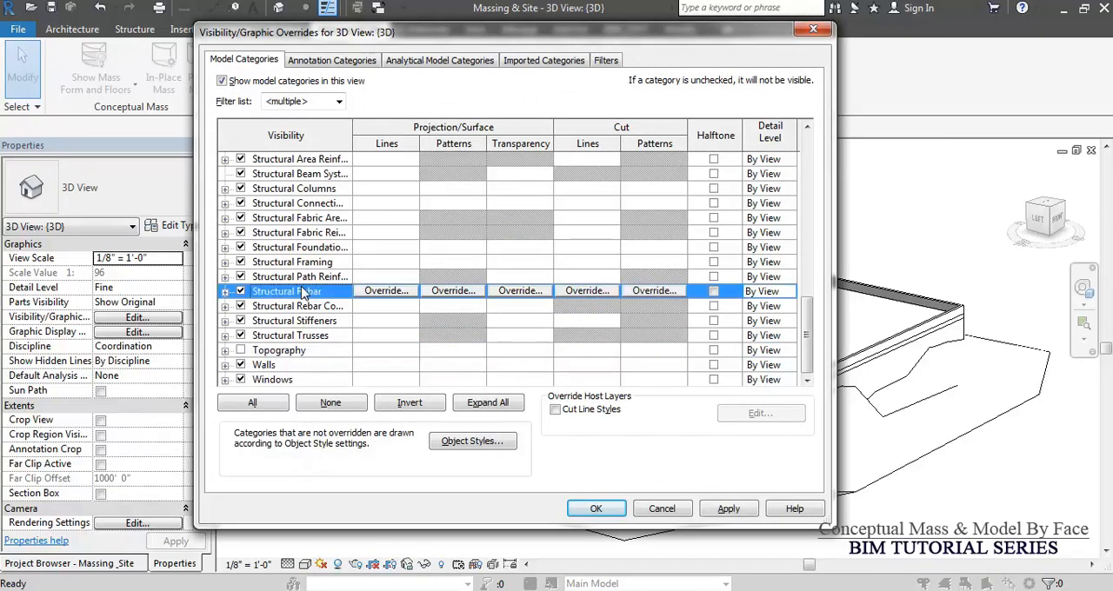
{"action": "key", "text": "p"}
{"action": "left_click", "coordinate": [244, 207]}
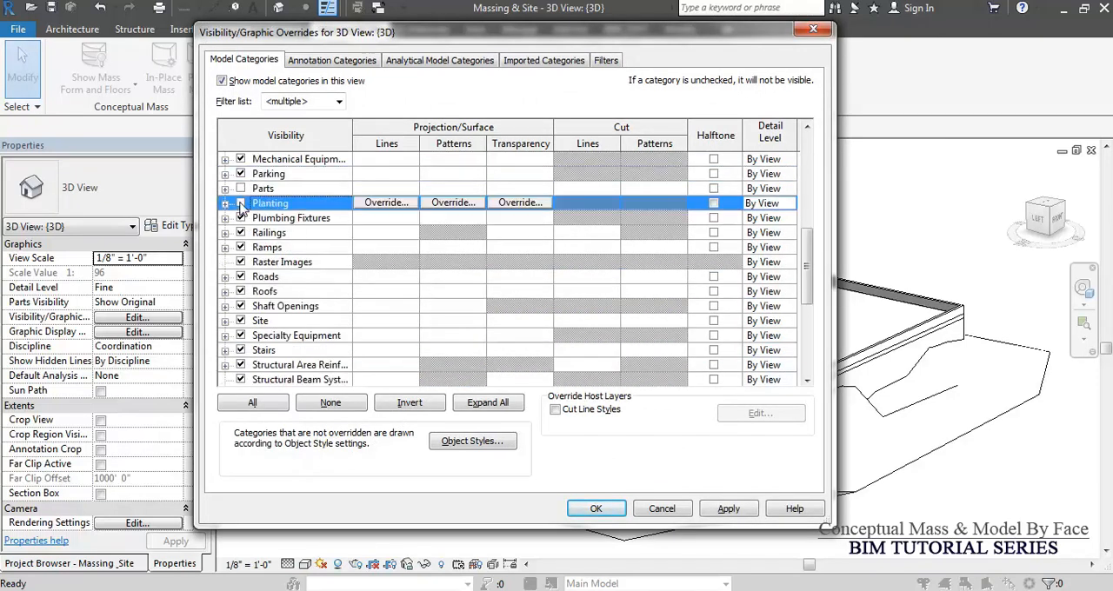
{"action": "left_click", "coordinate": [308, 278]}
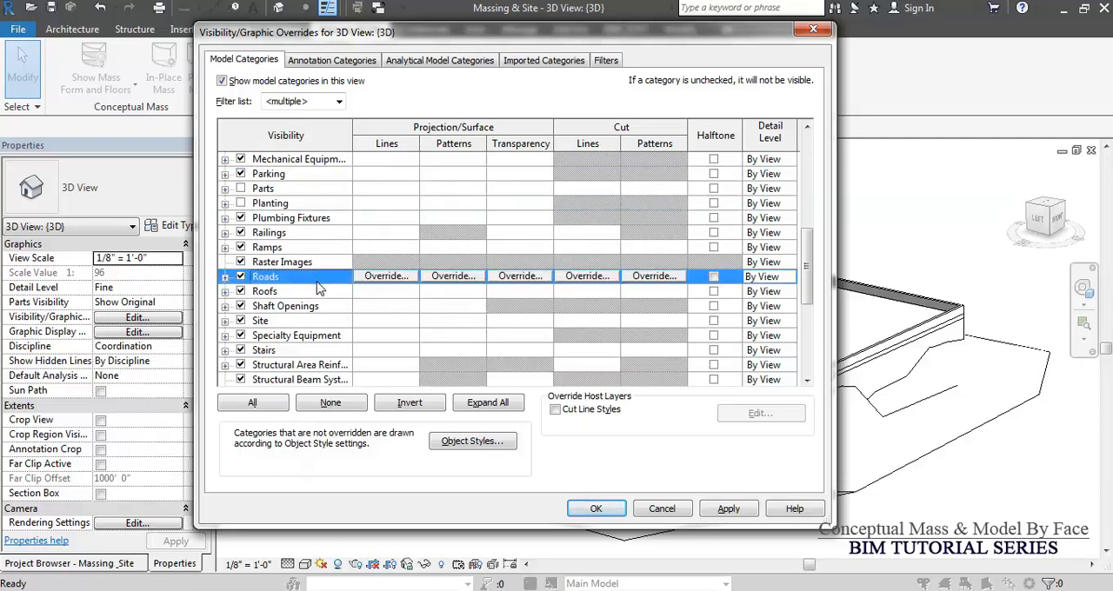
{"action": "key", "text": "e"}
{"action": "left_click", "coordinate": [245, 208]}
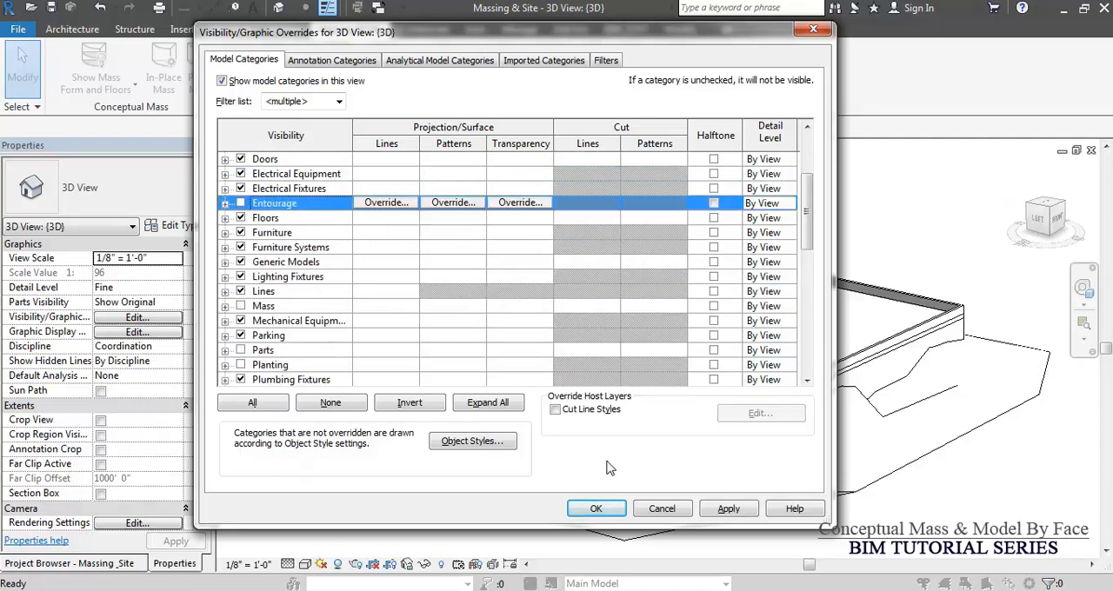
{"action": "left_click", "coordinate": [596, 509]}
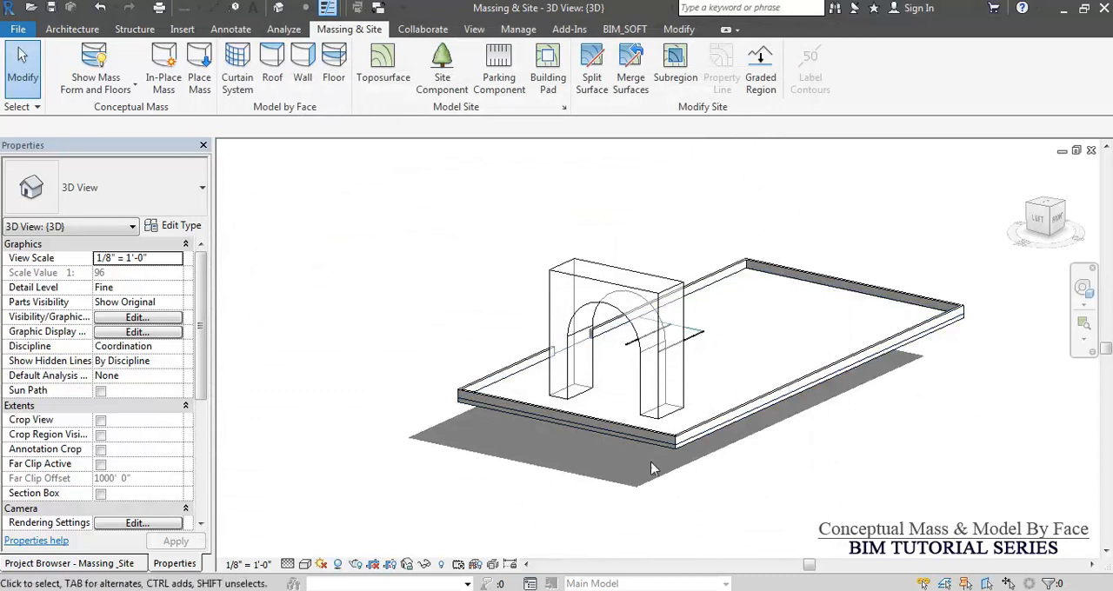
{"action": "middle_click_drag", "start_coordinate": [640, 457], "coordinate": [609, 521], "text": "shift"}
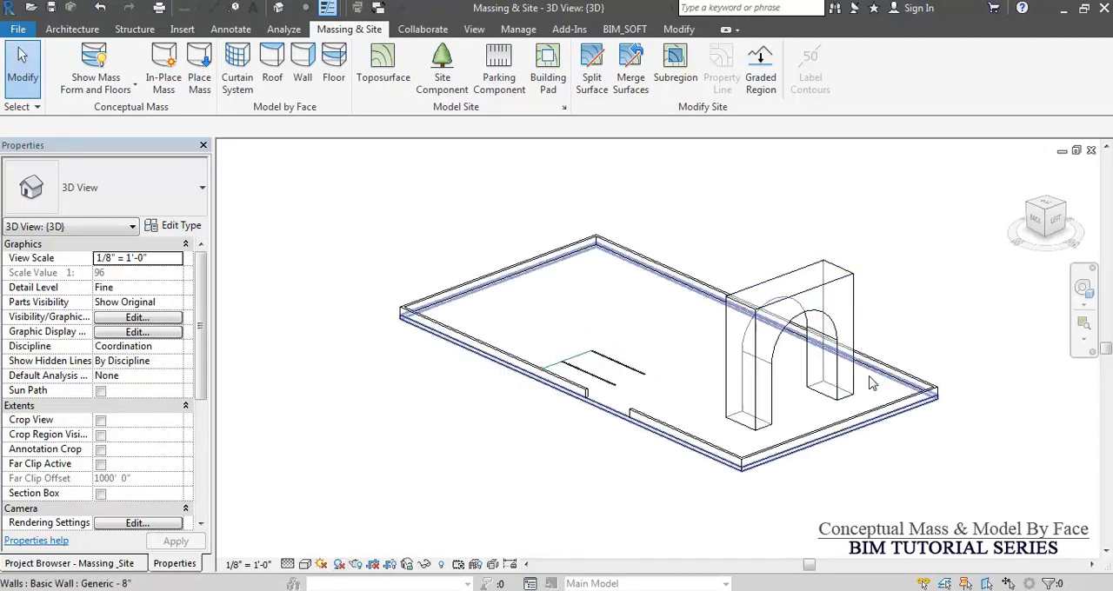
{"action": "middle_click_drag", "start_coordinate": [870, 391], "coordinate": [958, 442], "text": "shift"}
{"action": "scroll", "coordinate": [611, 524], "scroll_direction": "down", "scroll_amount": 4}
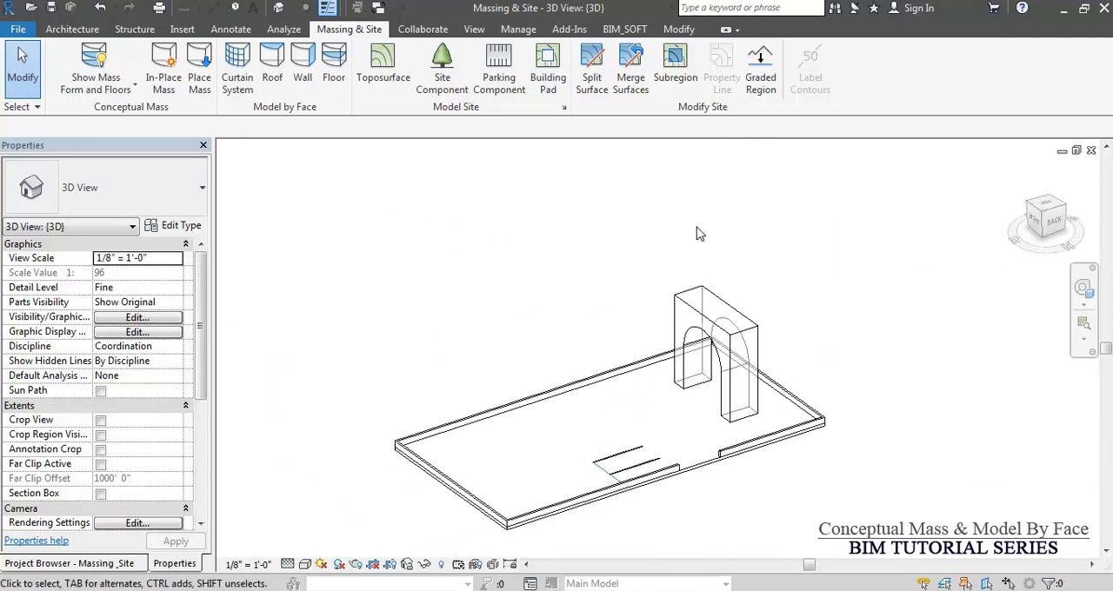
{"action": "scroll", "coordinate": [709, 426], "scroll_direction": "up", "scroll_amount": 2}
{"action": "left_click", "coordinate": [706, 432]}
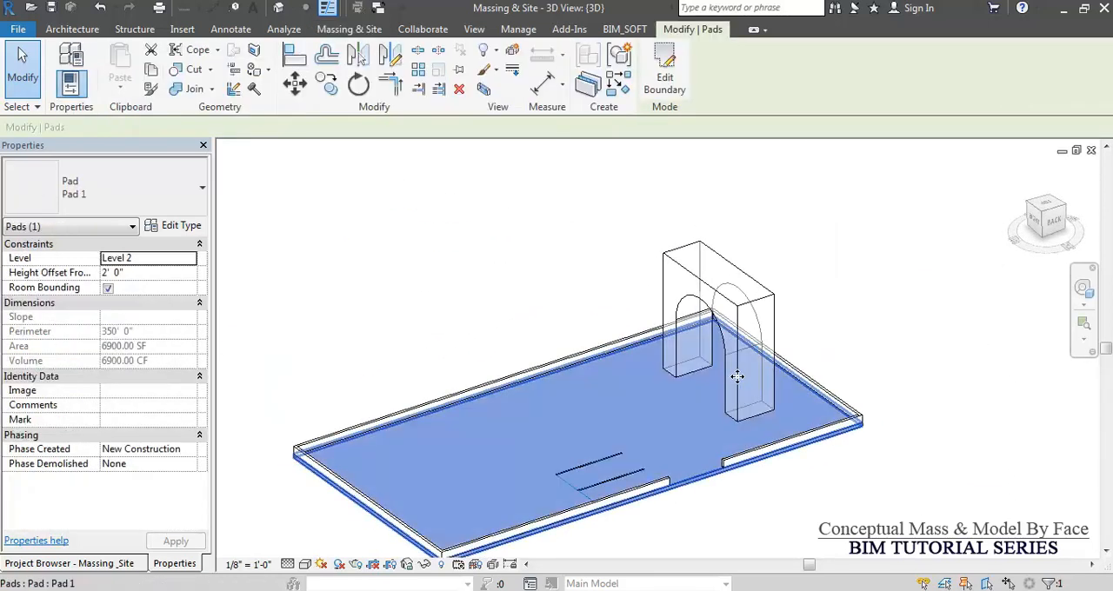
{"action": "left_click", "coordinate": [777, 217]}
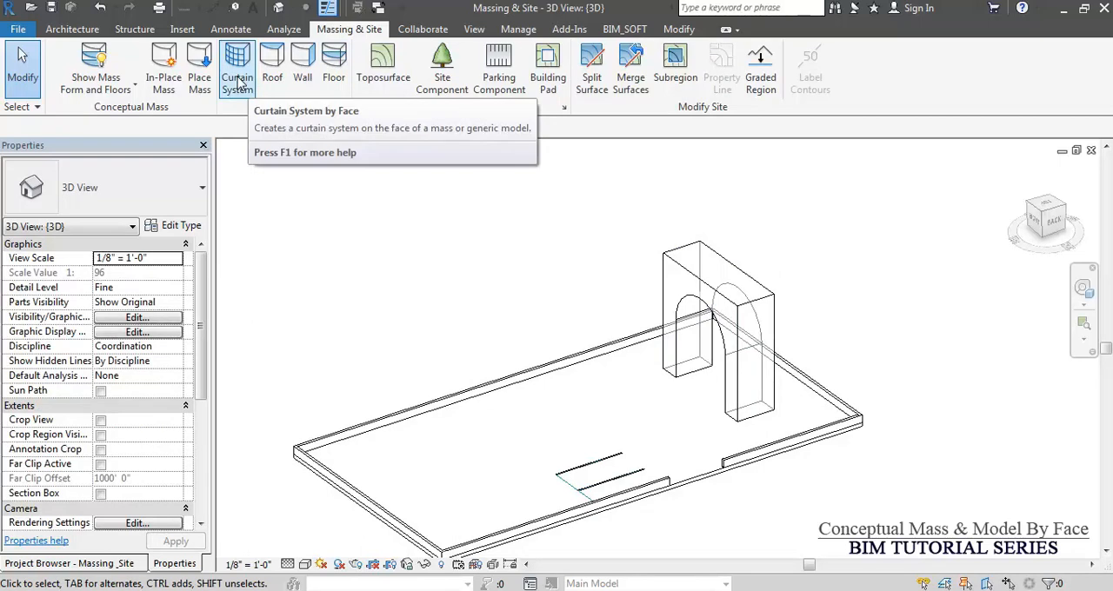
Create Generic - 8" walls by face on the arch mass's arched front face and its adjoining outer side face.
{"action": "left_click", "coordinate": [304, 81]}
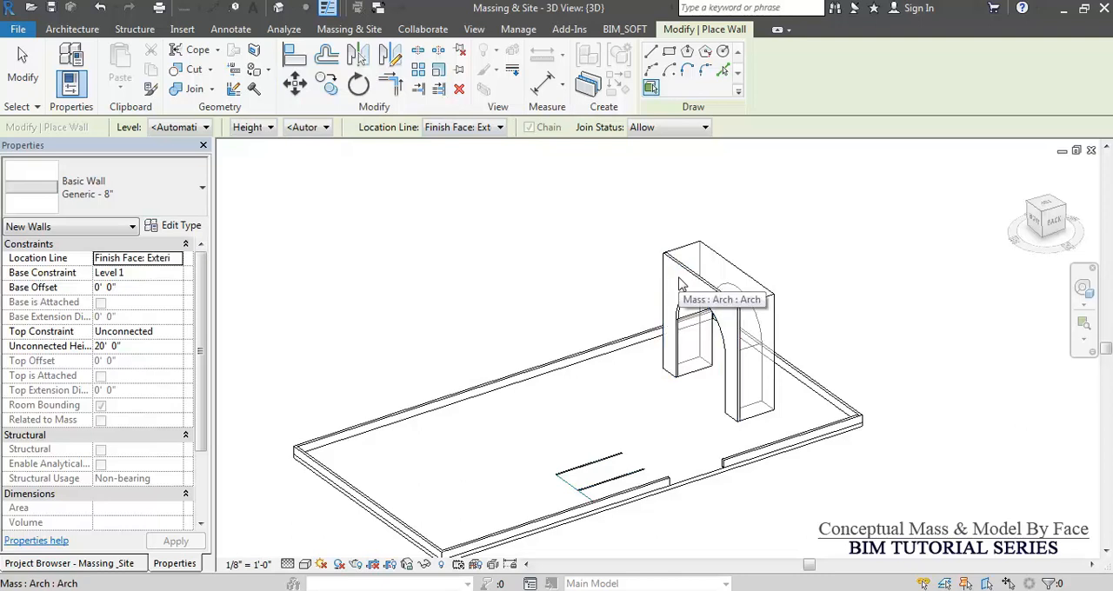
{"action": "scroll", "coordinate": [681, 285], "scroll_direction": "up", "scroll_amount": 5}
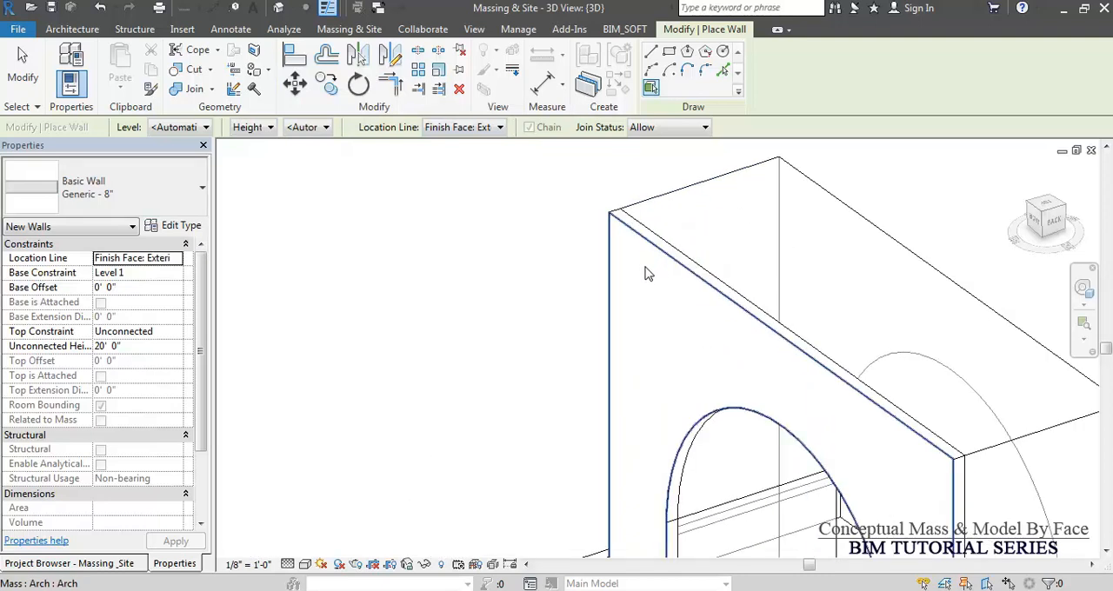
{"action": "left_click", "coordinate": [643, 276]}
{"action": "scroll", "coordinate": [571, 268], "scroll_direction": "down", "scroll_amount": 3}
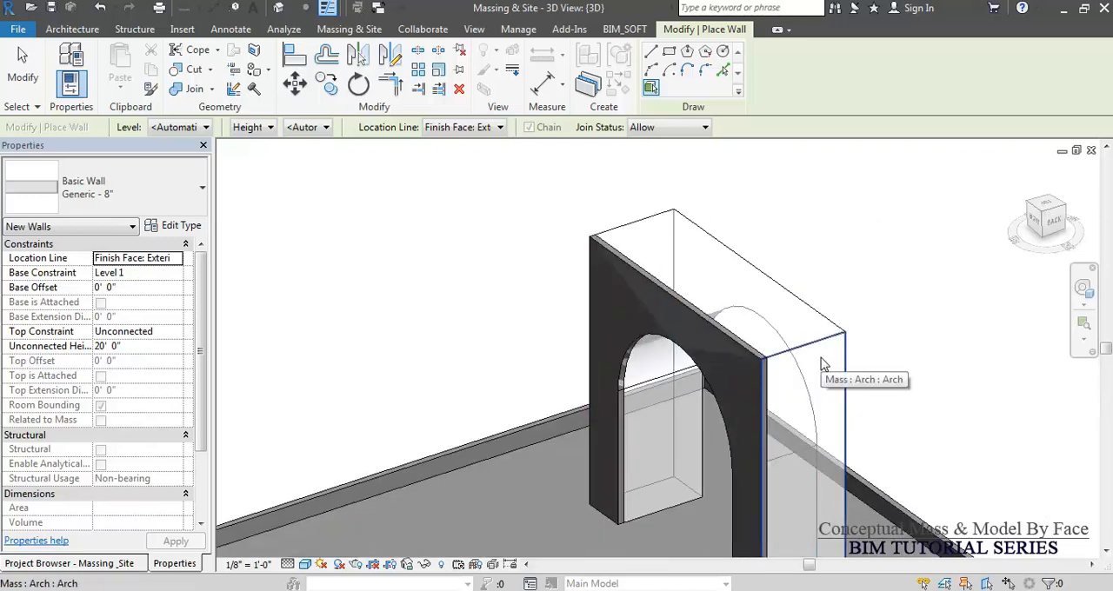
{"action": "left_click", "coordinate": [822, 362]}
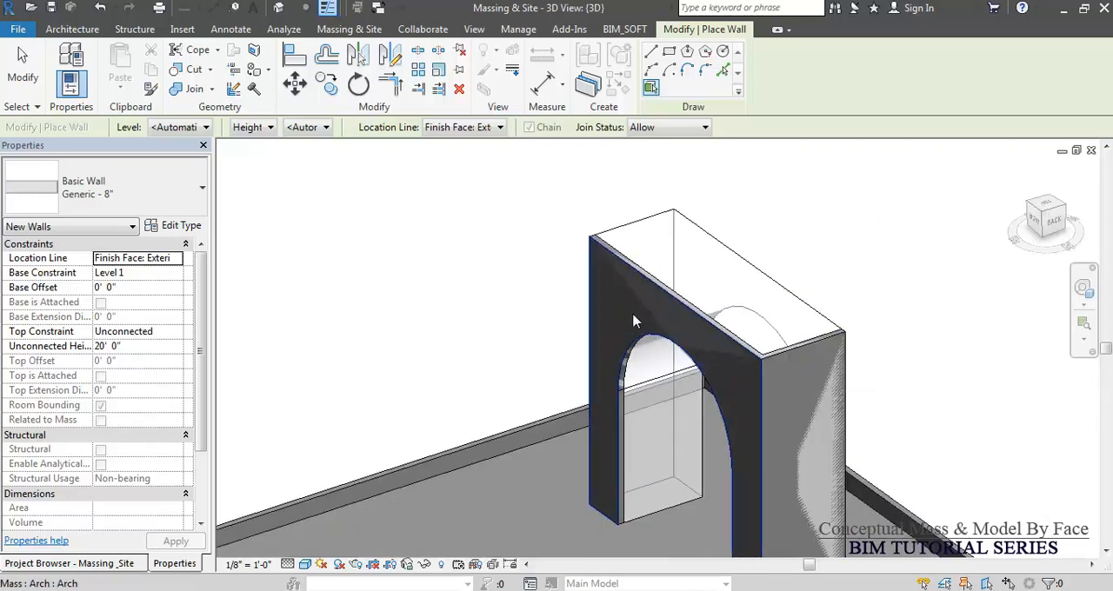
Create a Generic - 8" wall by face on the arch mass's remaining outer side face and finish placing walls.
{"action": "middle_click_drag", "start_coordinate": [611, 294], "coordinate": [838, 347], "text": "shift"}
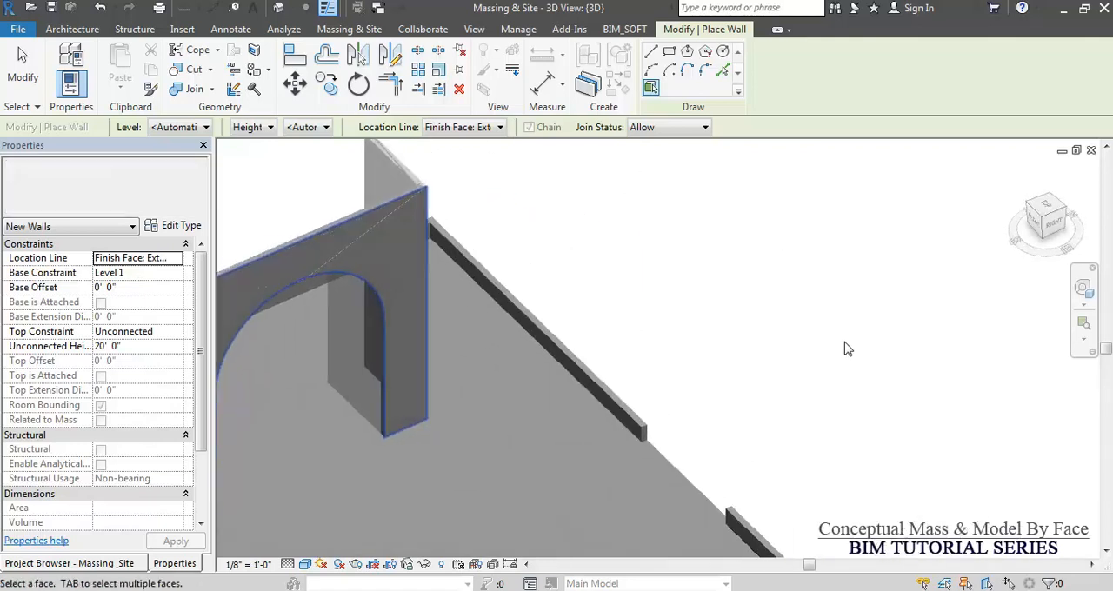
{"action": "scroll", "coordinate": [838, 347], "scroll_direction": "down", "scroll_amount": 3}
{"action": "scroll", "coordinate": [606, 323], "scroll_direction": "up", "scroll_amount": 5}
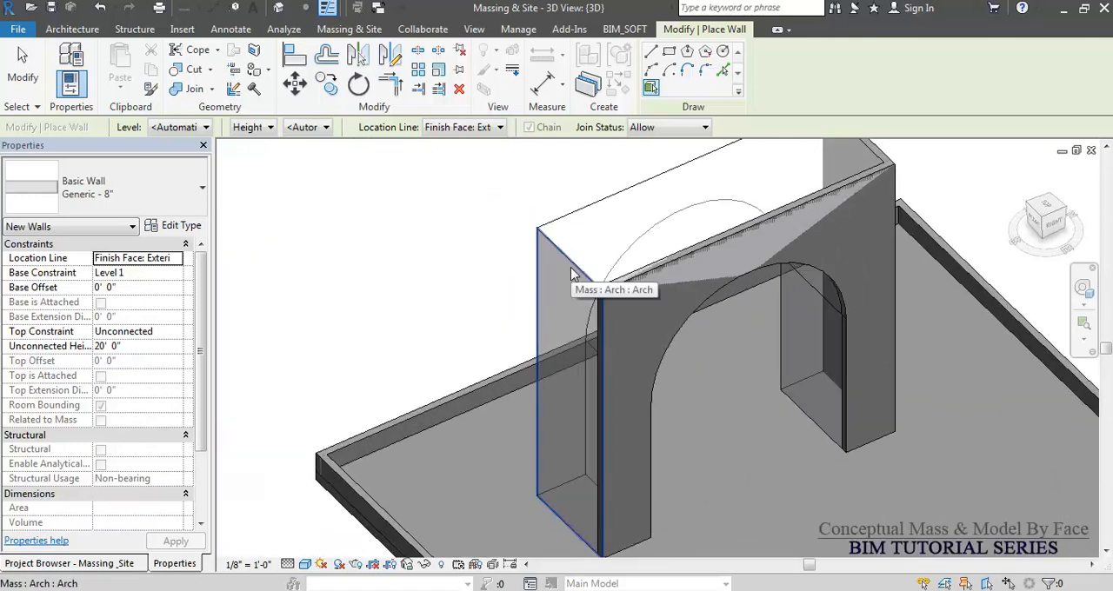
{"action": "left_click", "coordinate": [571, 275]}
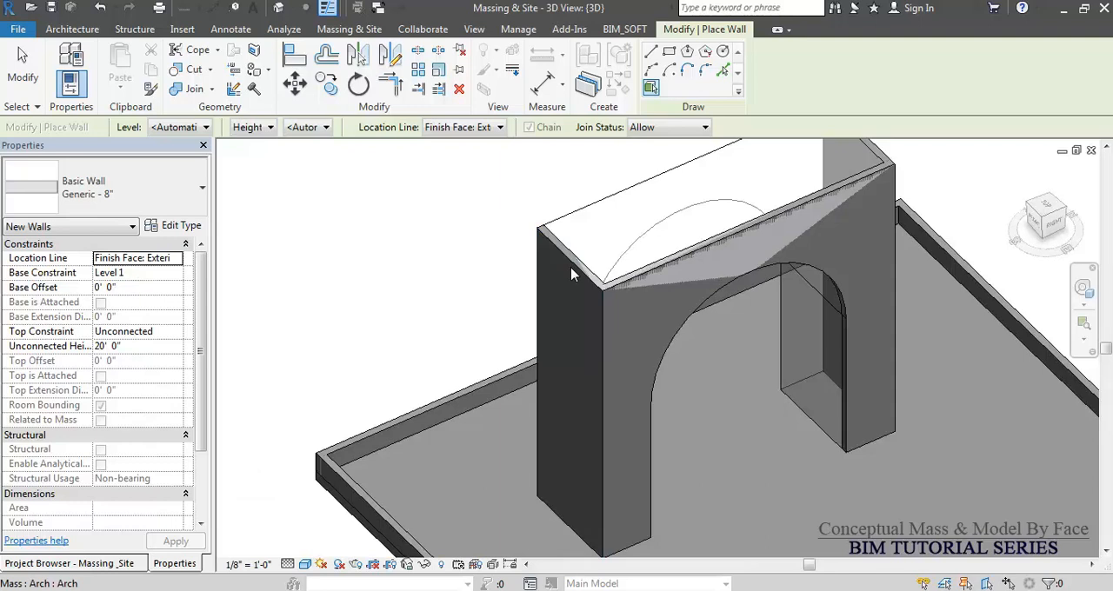
{"action": "middle_click_drag", "start_coordinate": [534, 293], "coordinate": [740, 247], "text": "shift"}
{"action": "scroll", "coordinate": [687, 209], "scroll_direction": "down", "scroll_amount": 3}
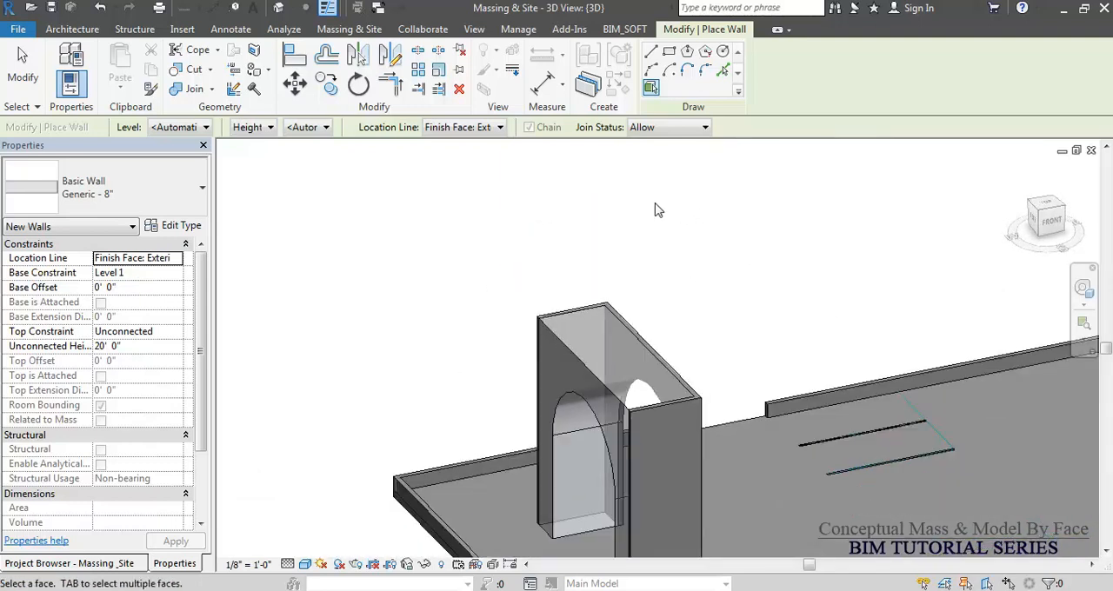
{"action": "key", "text": "Escape"}
{"action": "key", "text": "Escape"}
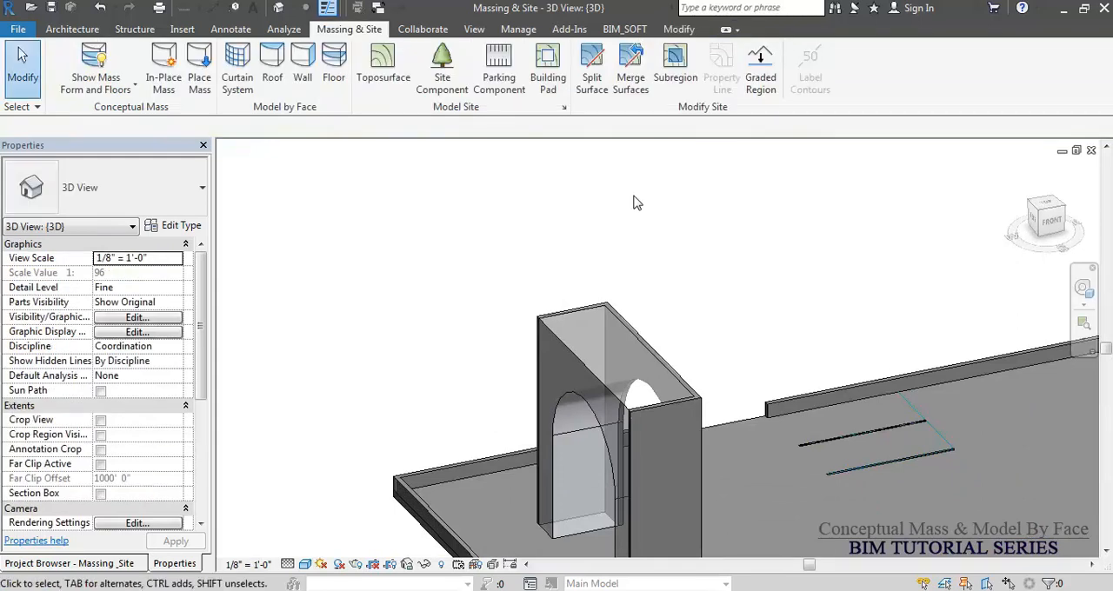
Create a 5' x 10' curtain system by face on the arch mass's uncovered arched front face.
{"action": "left_click", "coordinate": [236, 79]}
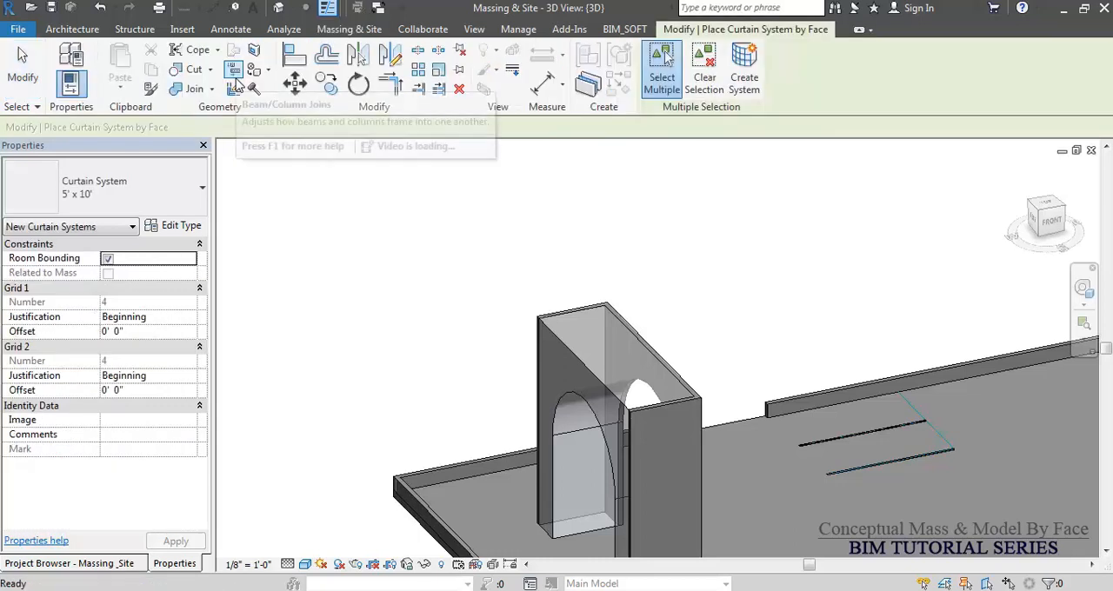
{"action": "left_click", "coordinate": [559, 369]}
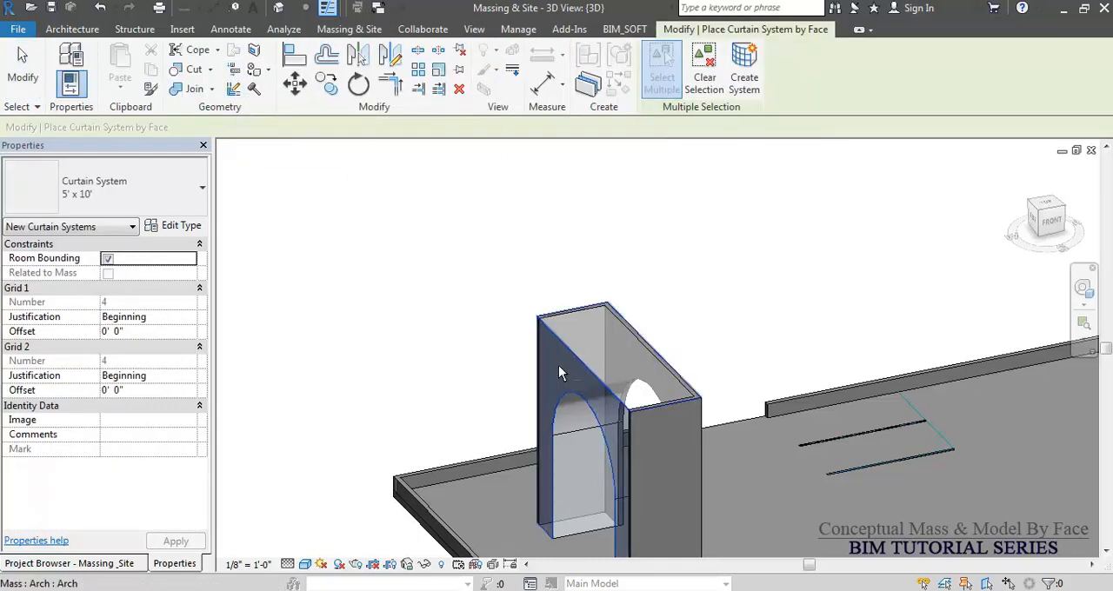
{"action": "left_click", "coordinate": [743, 80]}
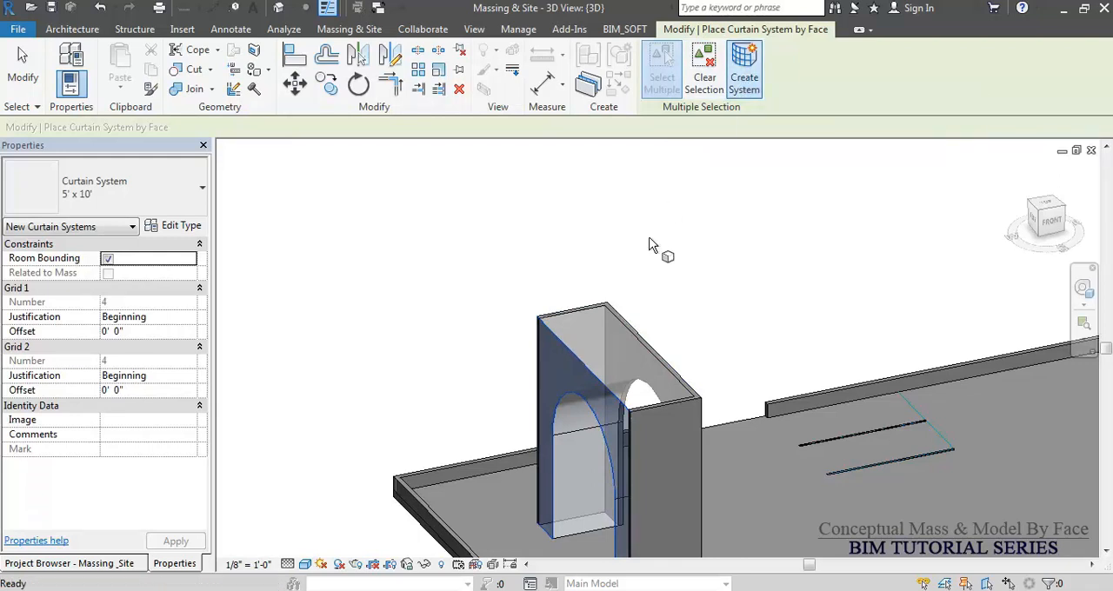
{"action": "key", "text": "Escape"}
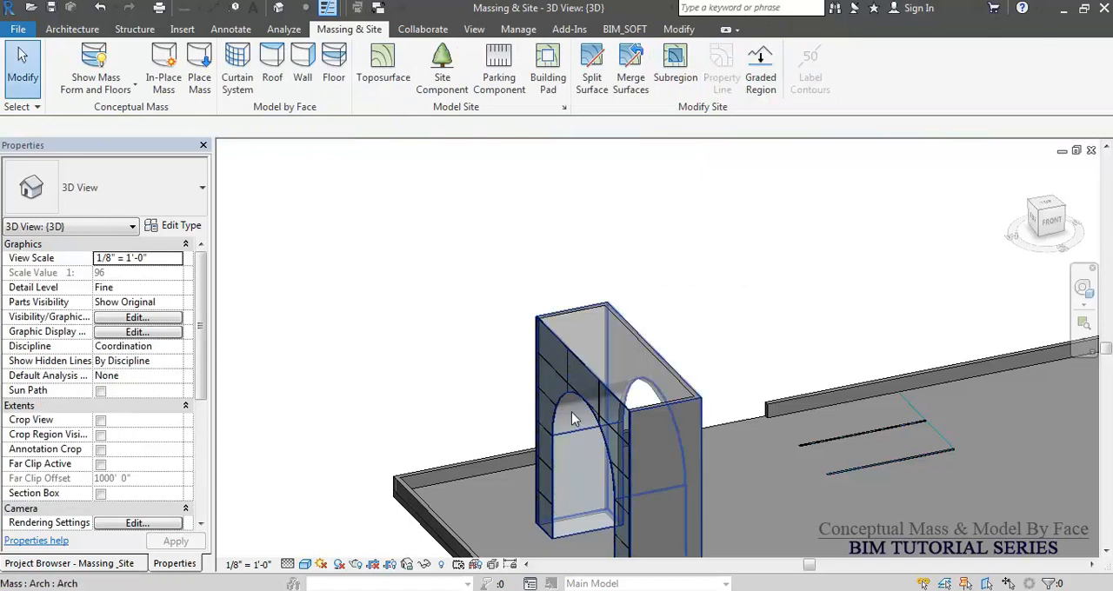
{"action": "middle_click_drag", "start_coordinate": [568, 403], "coordinate": [598, 399], "text": "shift"}
{"action": "scroll", "coordinate": [598, 400], "scroll_direction": "up", "scroll_amount": 5}
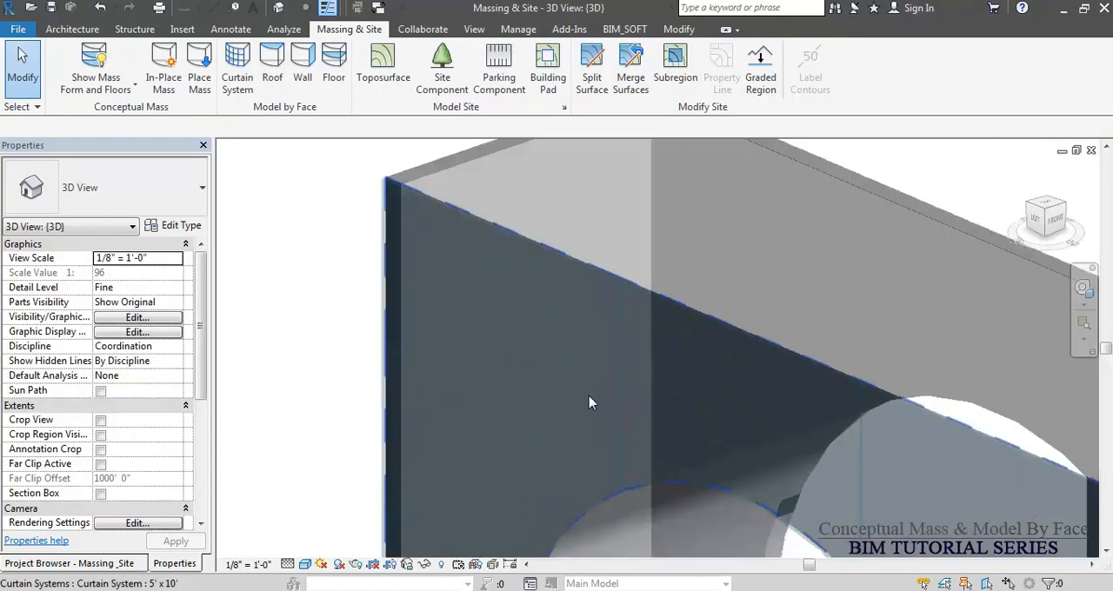
{"action": "scroll", "coordinate": [557, 269], "scroll_direction": "down", "scroll_amount": 5}
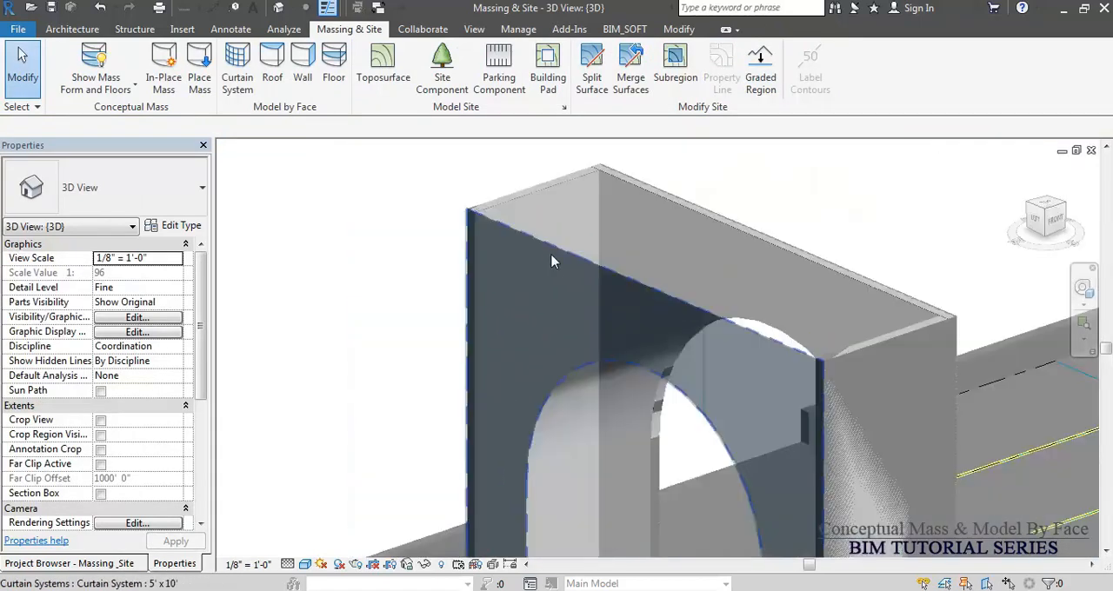
Place 2.5" x 5" rectangular mullions along the curtain system's arched opening edge and its upper horizontal and vertical grid lines.
{"action": "left_click", "coordinate": [76, 30]}
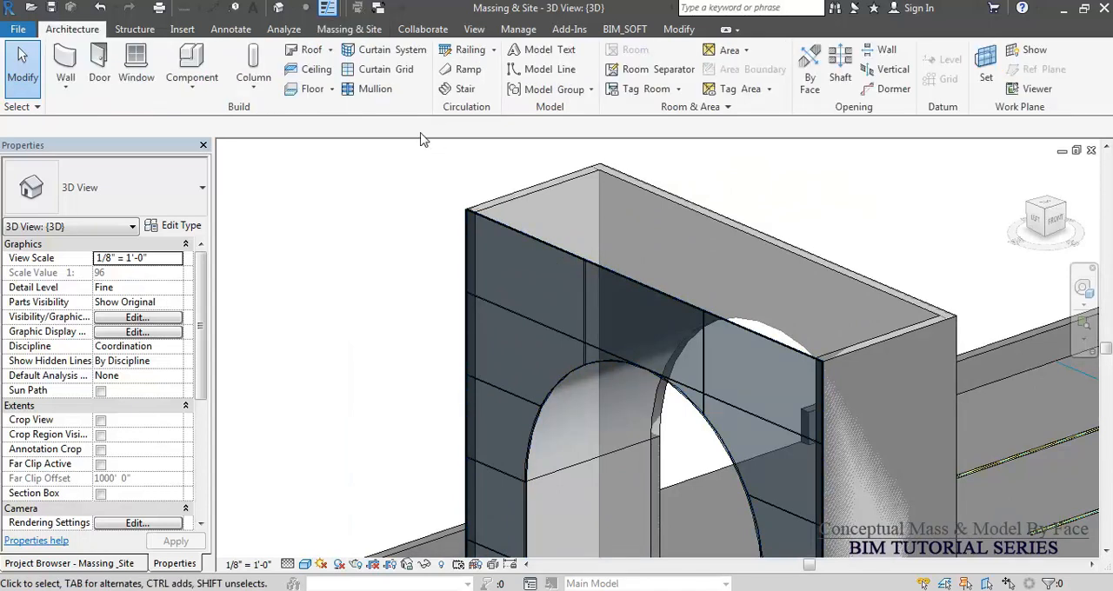
{"action": "left_click", "coordinate": [367, 91]}
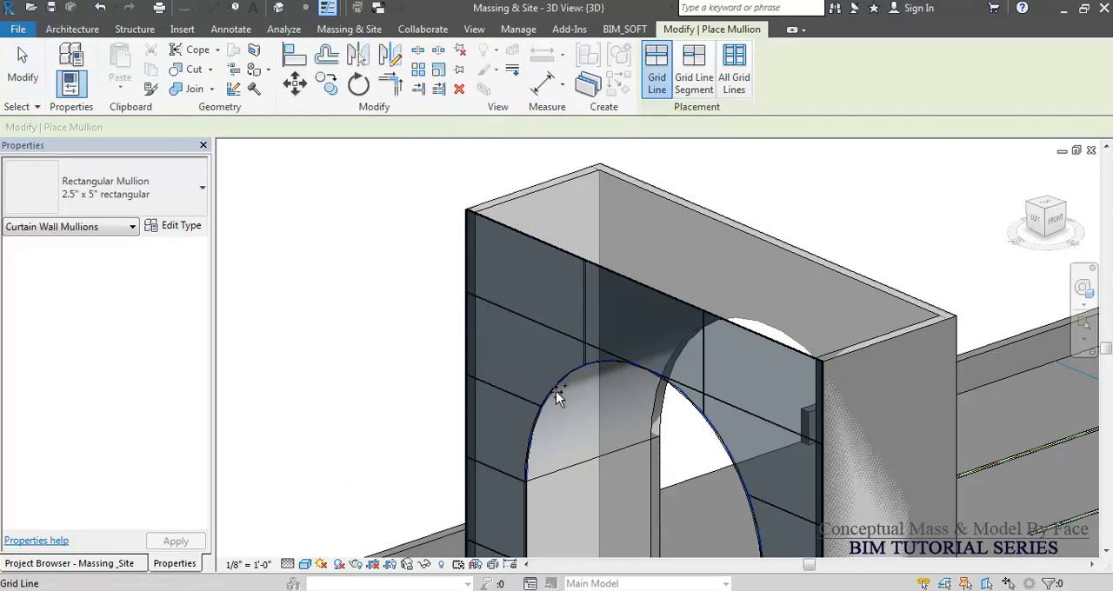
{"action": "left_click", "coordinate": [556, 391]}
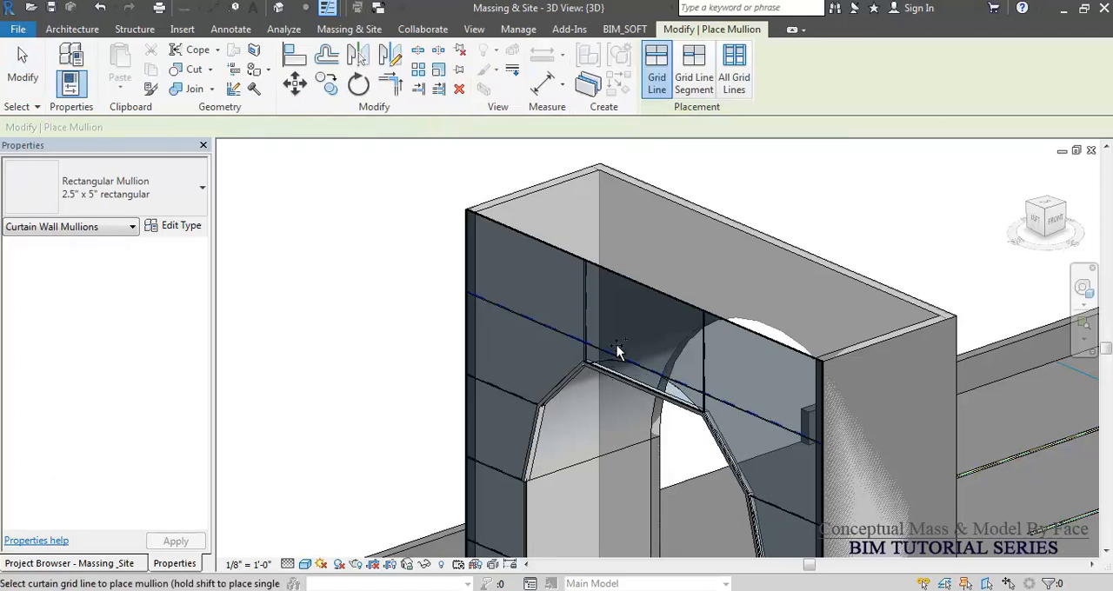
{"action": "scroll", "coordinate": [617, 317], "scroll_direction": "down", "scroll_amount": 3}
{"action": "middle_click_drag", "start_coordinate": [583, 399], "coordinate": [533, 319], "text": "shift"}
{"action": "left_click", "coordinate": [553, 298]}
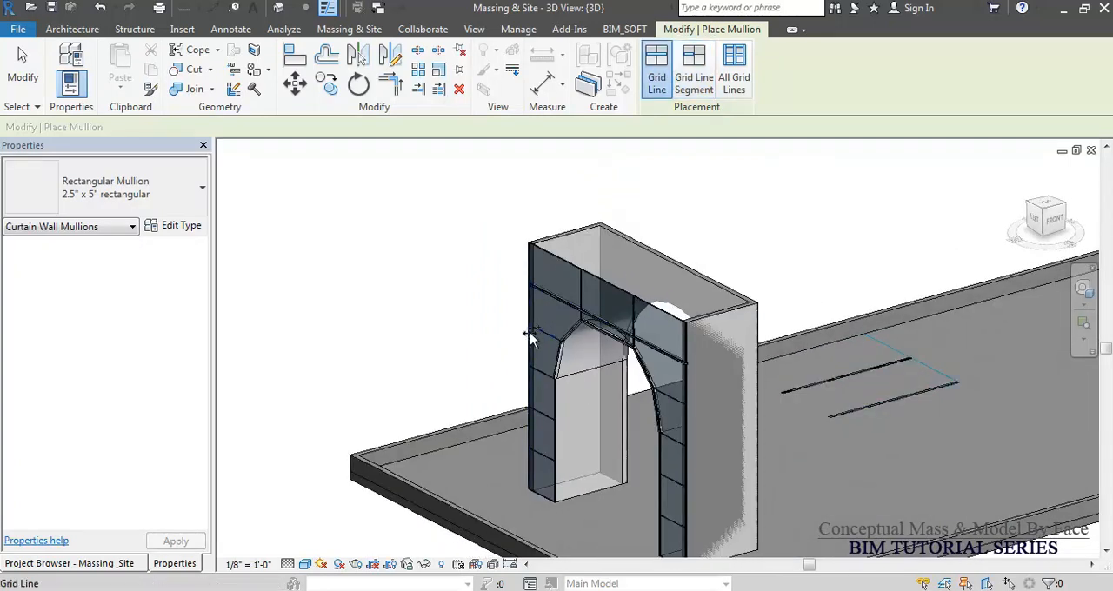
{"action": "left_click", "coordinate": [545, 337]}
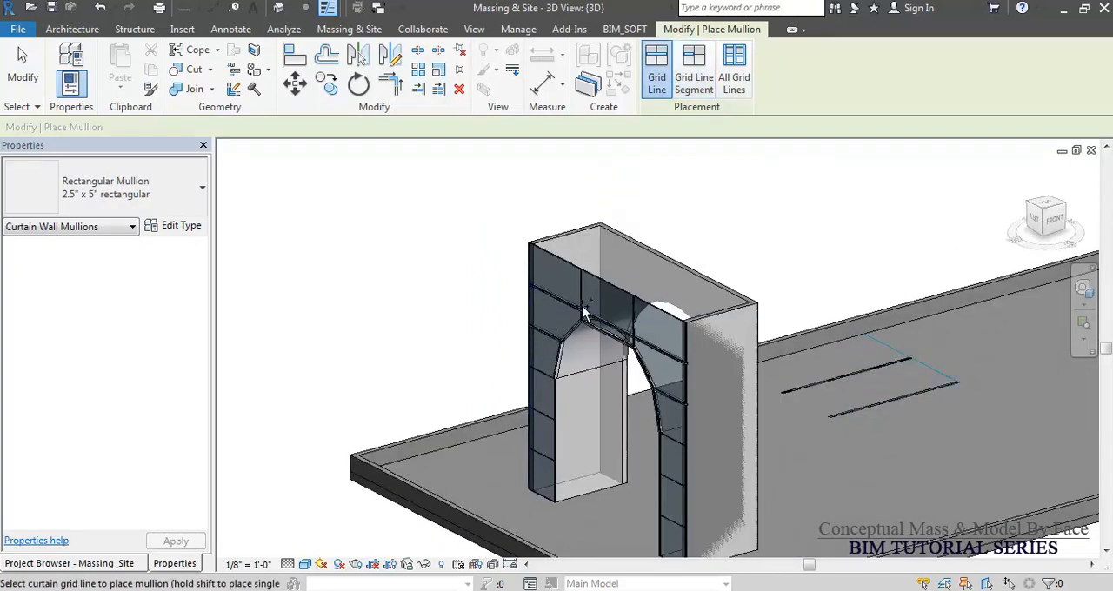
{"action": "left_click", "coordinate": [635, 310]}
{"action": "key", "text": "Escape"}
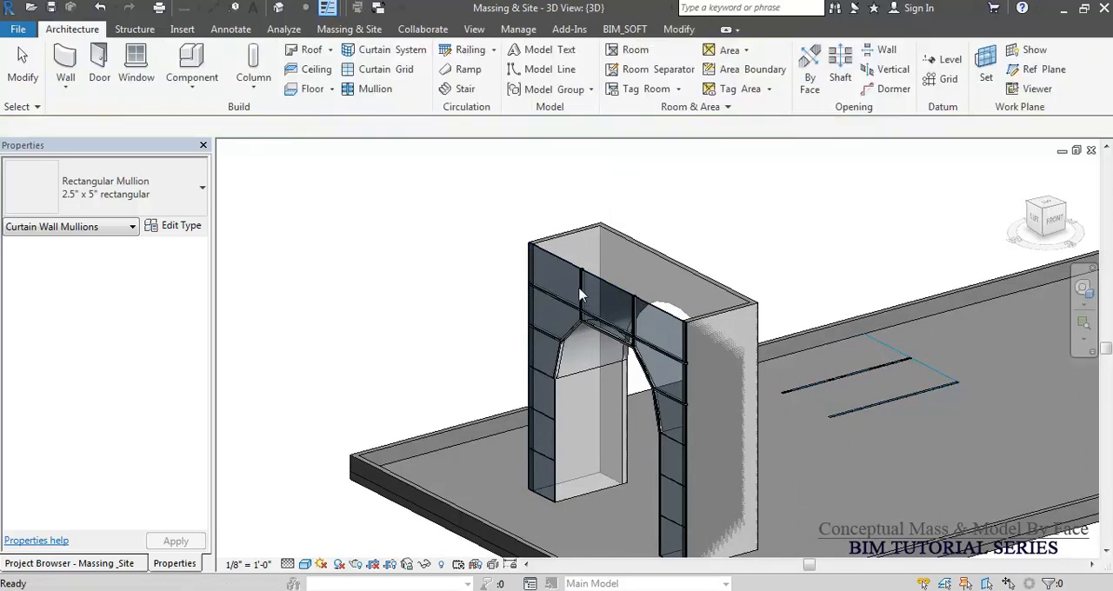
Unpin the curtain system's first vertical grid line and set its distance to the second vertical grid line to 12'.
{"action": "key", "text": "Tab"}
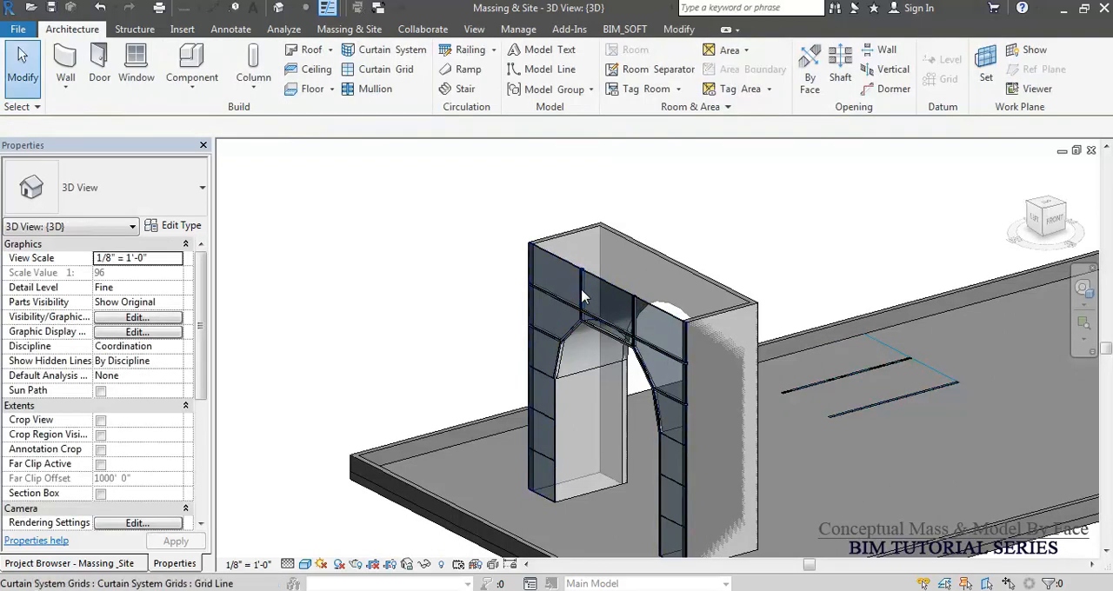
{"action": "left_click", "coordinate": [583, 297]}
{"action": "scroll", "coordinate": [587, 285], "scroll_direction": "up", "scroll_amount": 3}
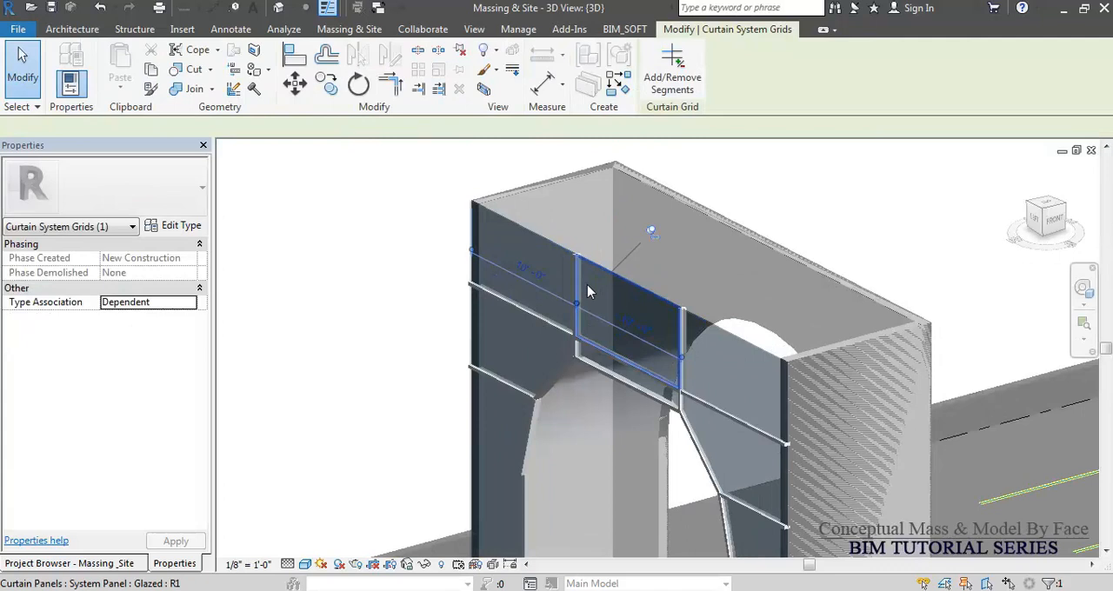
{"action": "left_click", "coordinate": [650, 233]}
{"action": "left_click", "coordinate": [635, 328]}
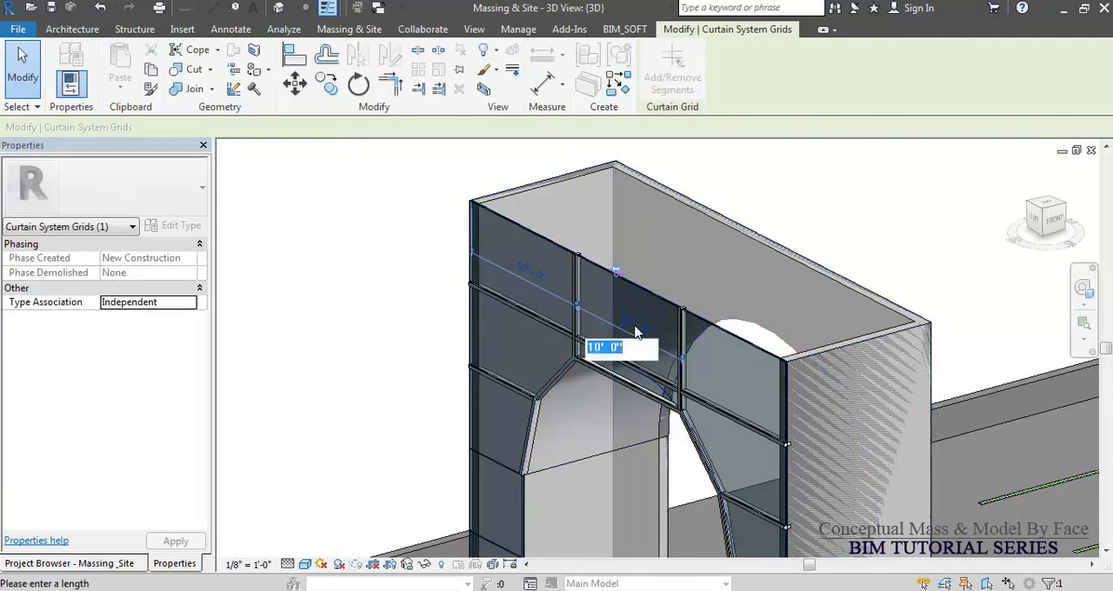
{"action": "type", "text": "12"}
{"action": "key", "text": "Return"}
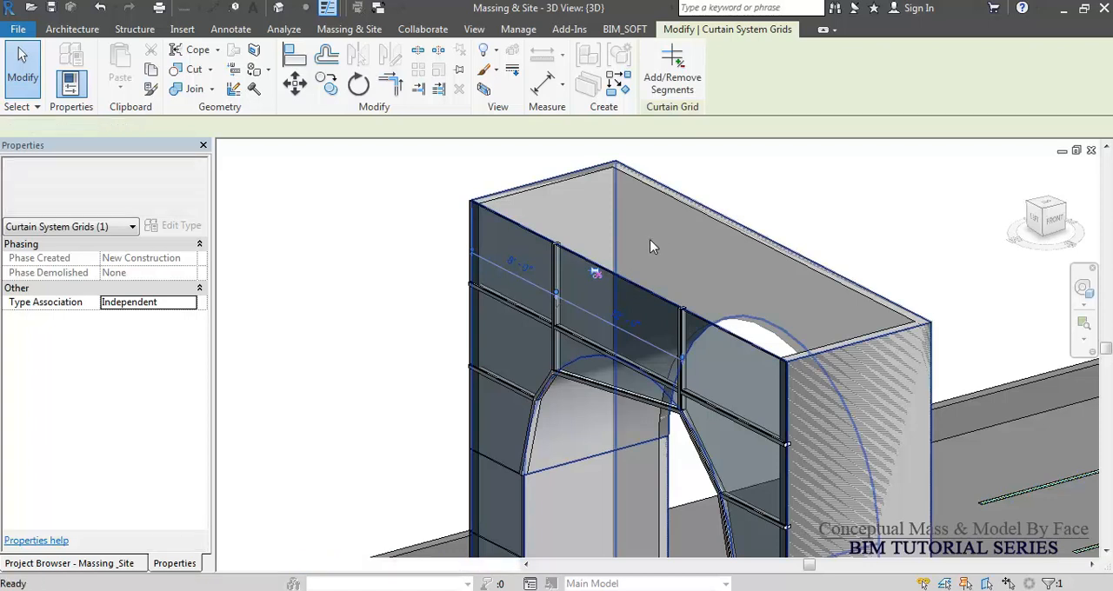
{"action": "key", "text": "Escape"}
Undo the grid line change and all the mullions added to the curtain system.
{"action": "scroll", "coordinate": [649, 238], "scroll_direction": "down", "scroll_amount": 3}
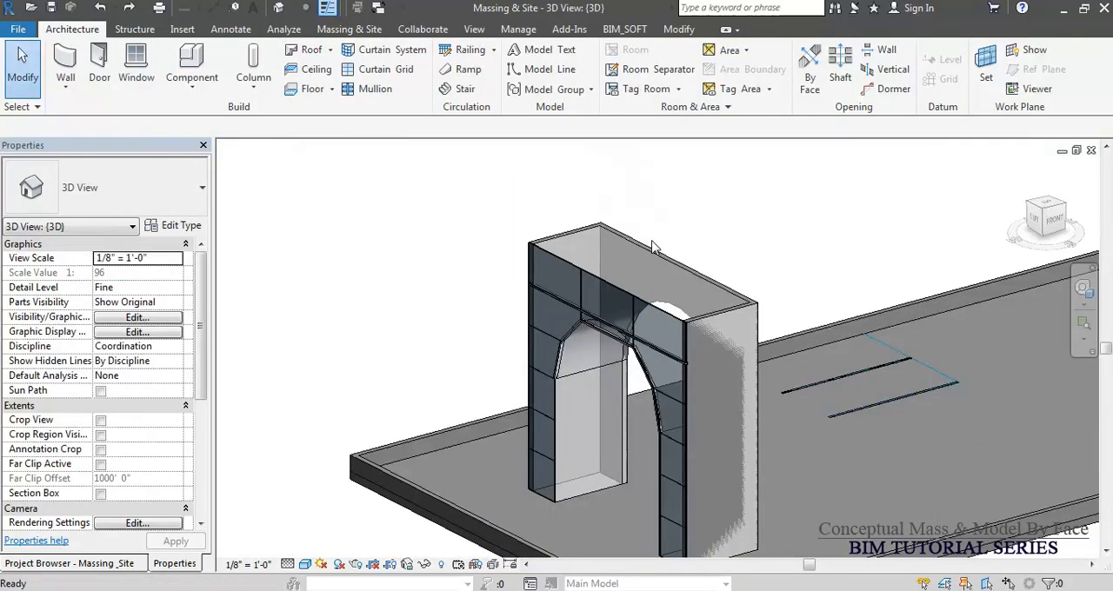
{"action": "scroll", "coordinate": [653, 240], "scroll_direction": "up", "scroll_amount": 3}
{"action": "scroll", "coordinate": [580, 273], "scroll_direction": "down", "scroll_amount": 3}
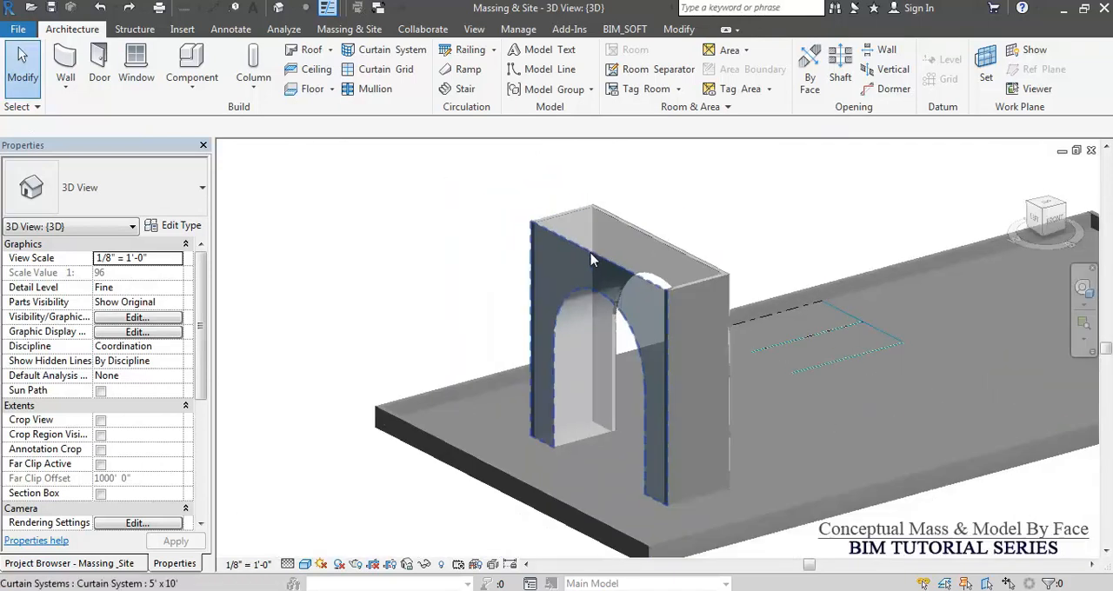
{"action": "middle_click_drag", "start_coordinate": [666, 166], "coordinate": [635, 218], "text": "shift"}
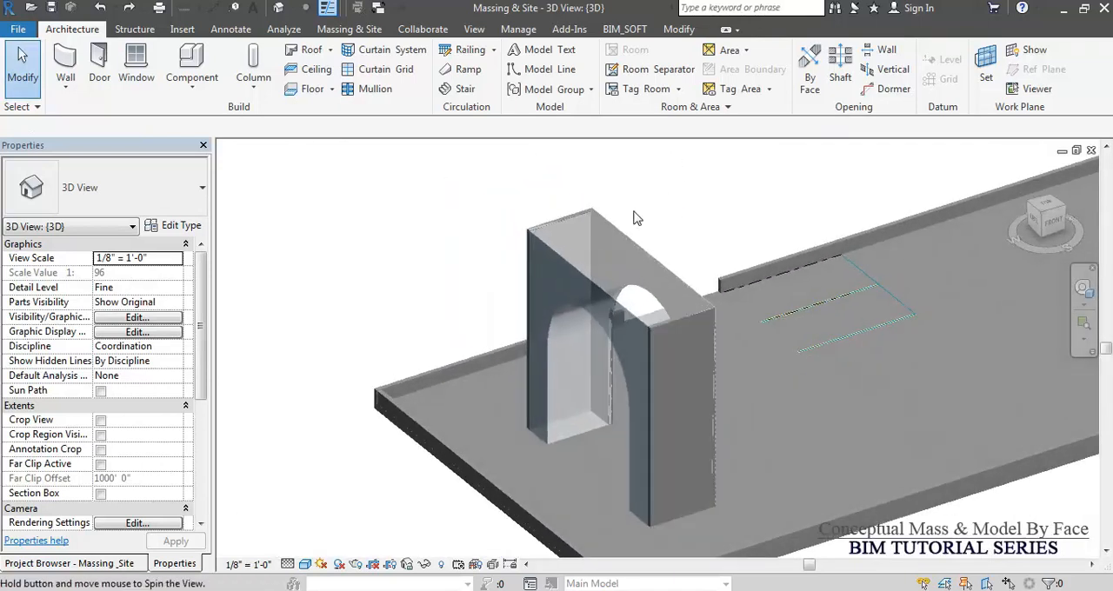
Switch the view to Hidden Line and create a Generic - 9" roof by face on the arch mass's top face.
{"action": "left_click", "coordinate": [349, 28]}
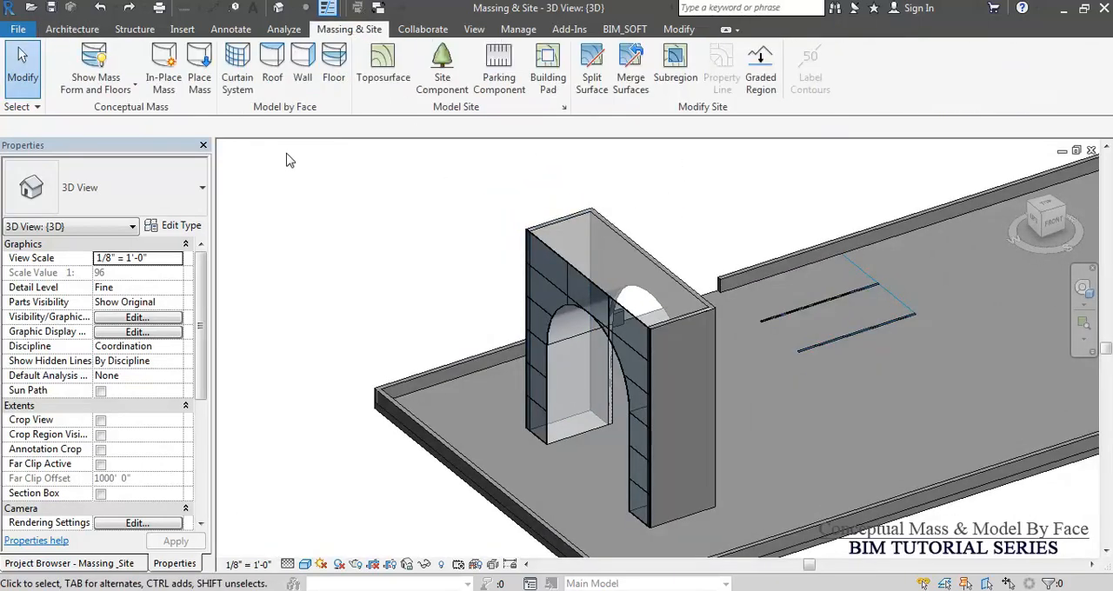
{"action": "left_click", "coordinate": [273, 78]}
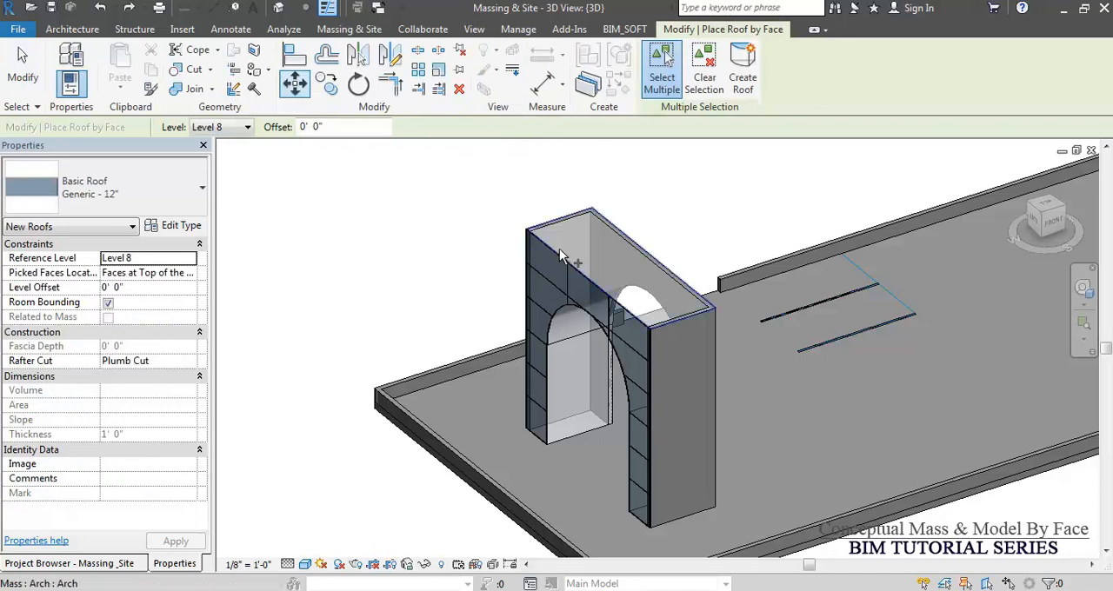
{"action": "left_click", "coordinate": [135, 187]}
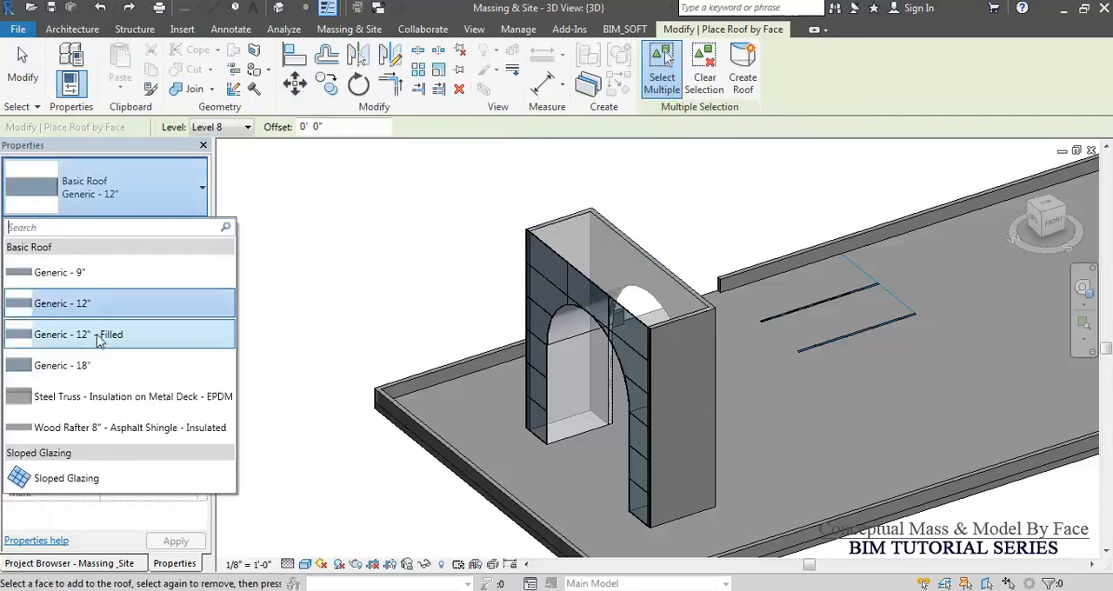
{"action": "left_click", "coordinate": [129, 274]}
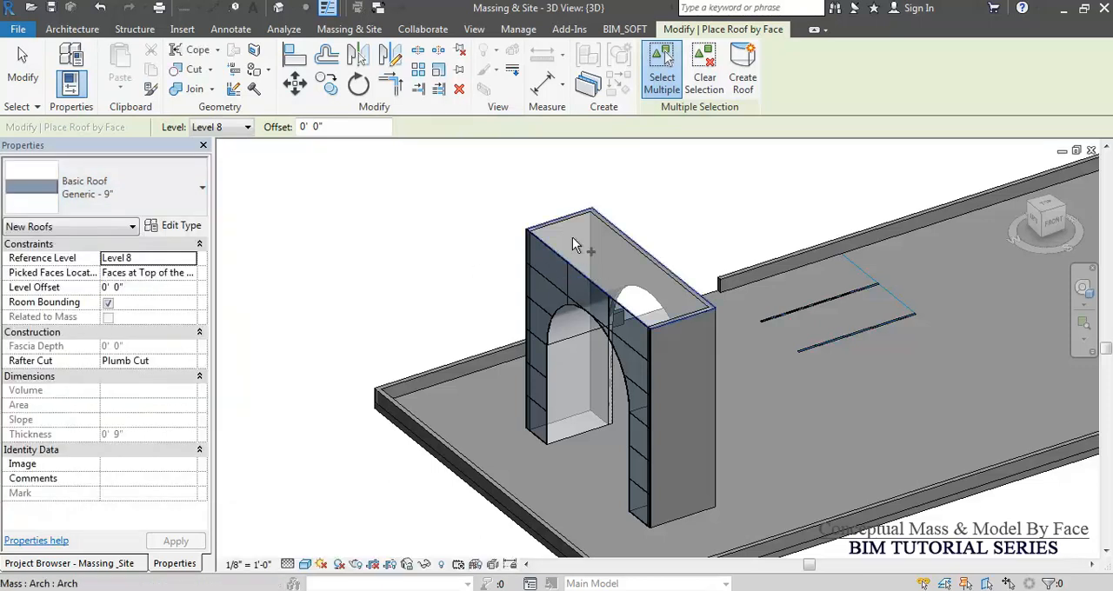
{"action": "scroll", "coordinate": [572, 237], "scroll_direction": "up", "scroll_amount": 5}
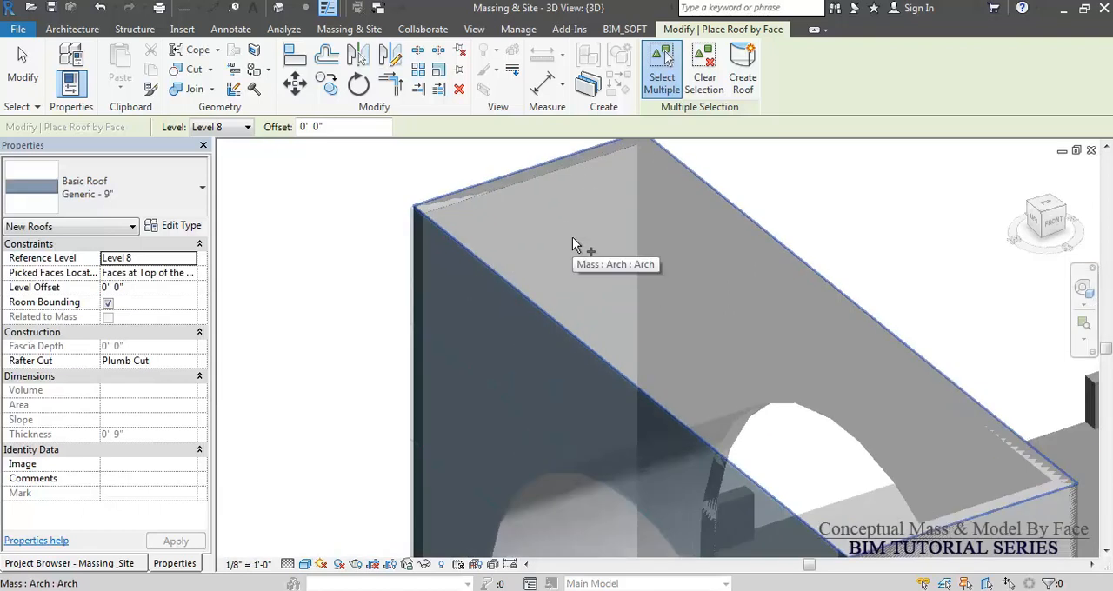
{"action": "key", "text": "w"}
{"action": "key", "text": "f"}
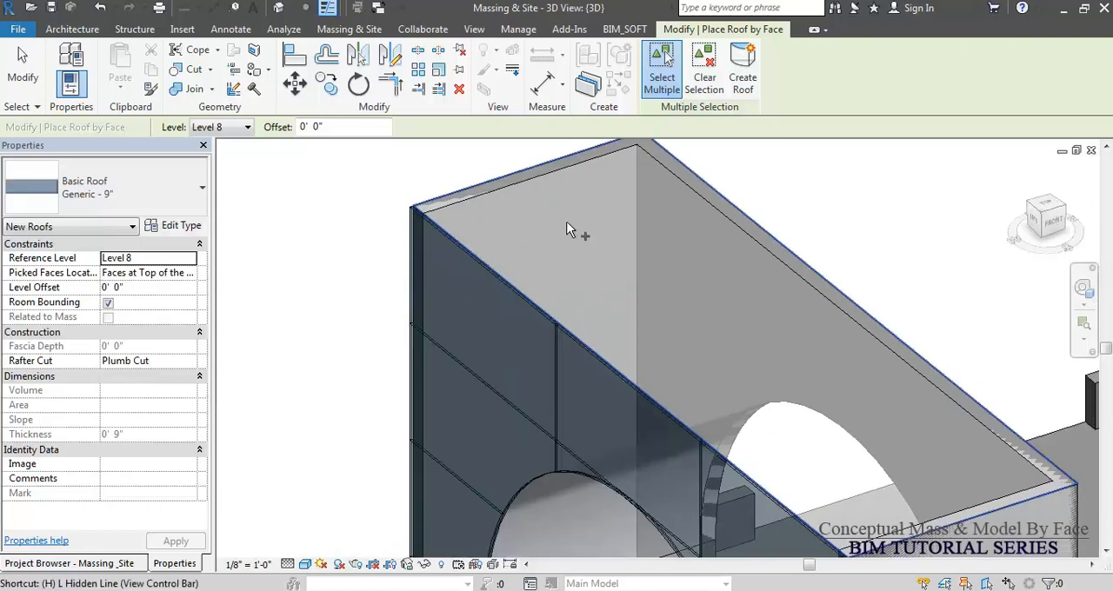
{"action": "left_click", "coordinate": [537, 241]}
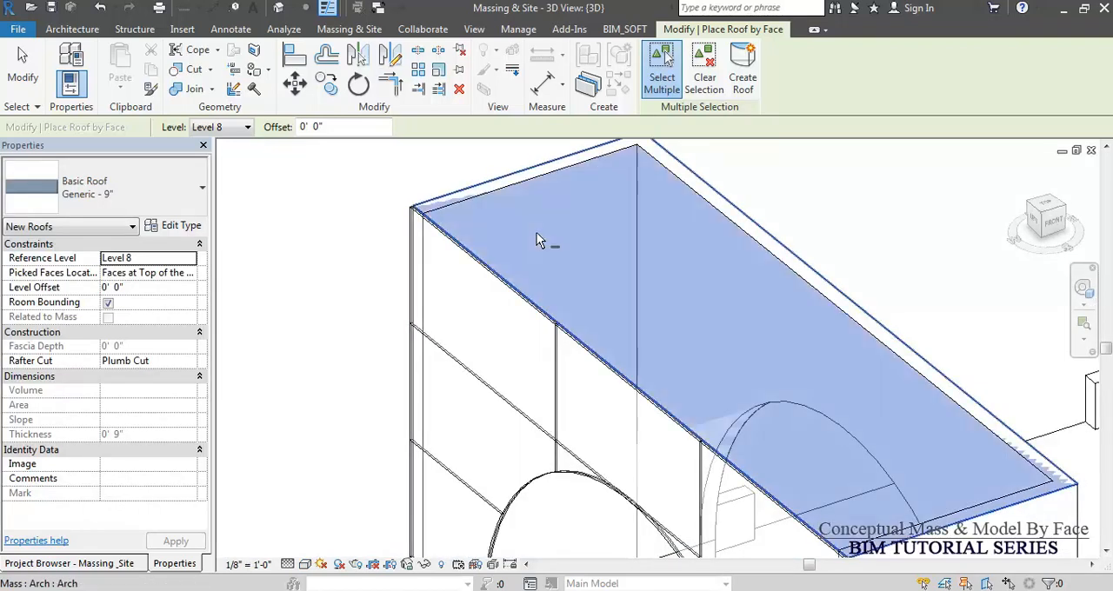
{"action": "left_click", "coordinate": [741, 81]}
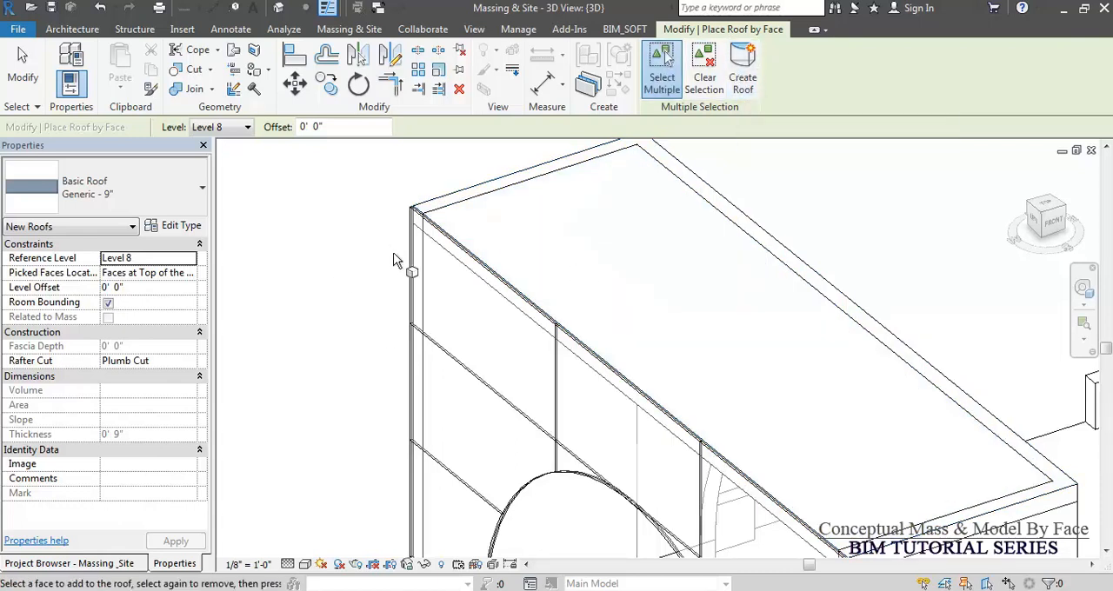
{"action": "key", "text": "Escape"}
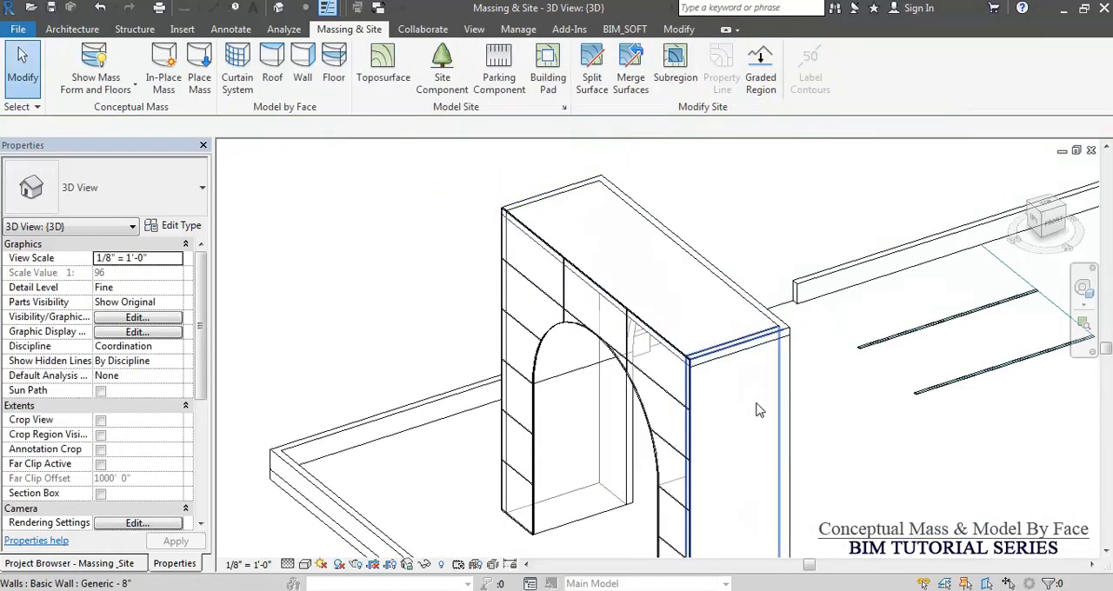
Select the arch elements, filter the selection down to the Mass category only, and delete the mass.
{"action": "scroll", "coordinate": [651, 278], "scroll_direction": "down", "scroll_amount": 4}
{"action": "left_click_drag", "start_coordinate": [660, 172], "coordinate": [597, 237]}
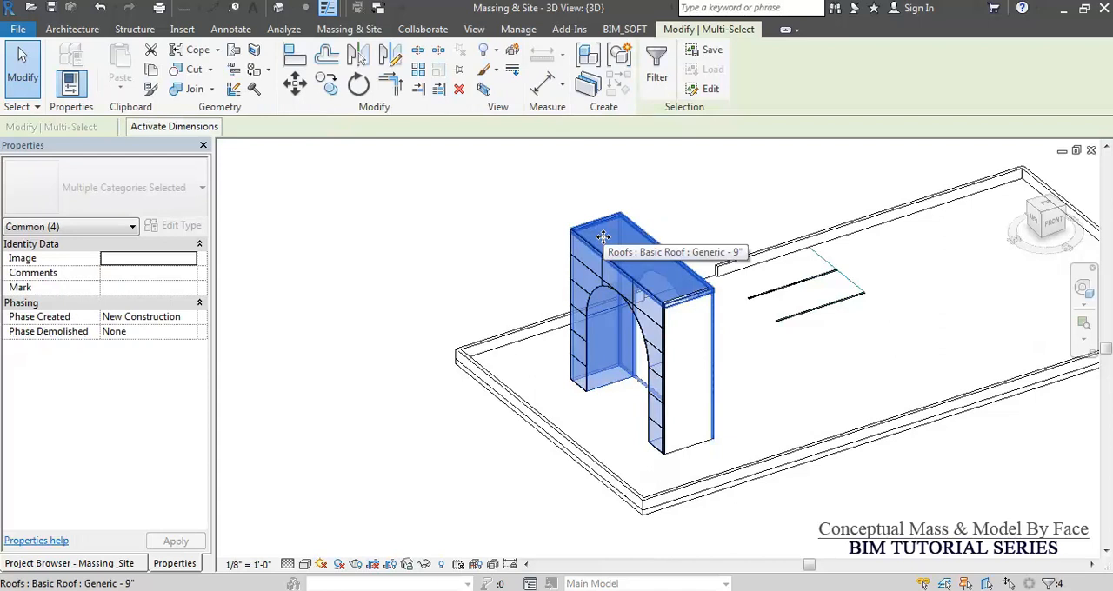
{"action": "left_click", "coordinate": [656, 70]}
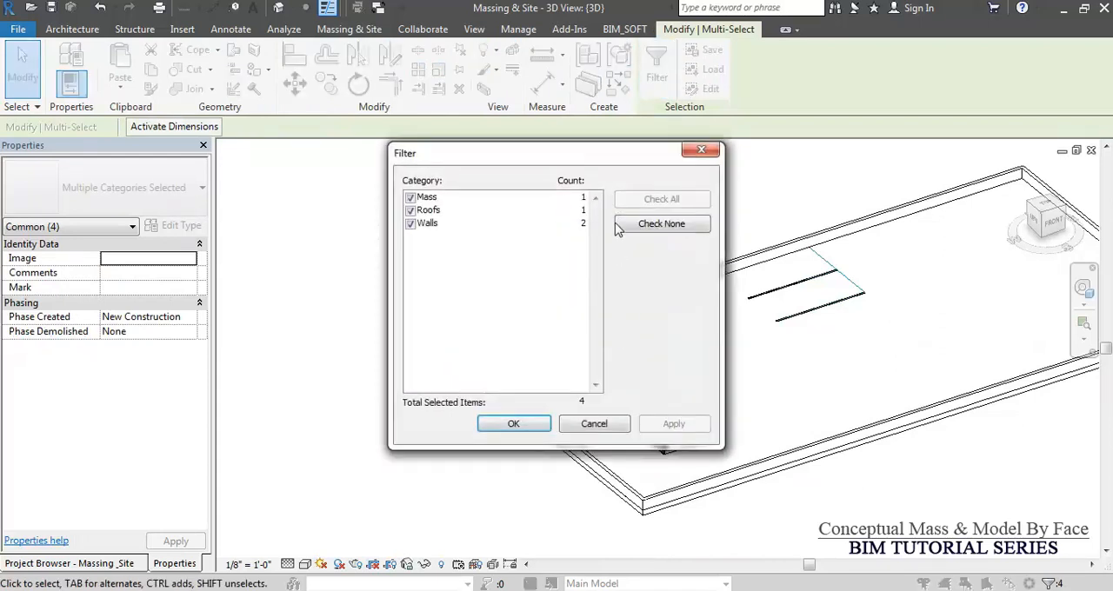
{"action": "left_click", "coordinate": [661, 223]}
{"action": "left_click", "coordinate": [410, 198]}
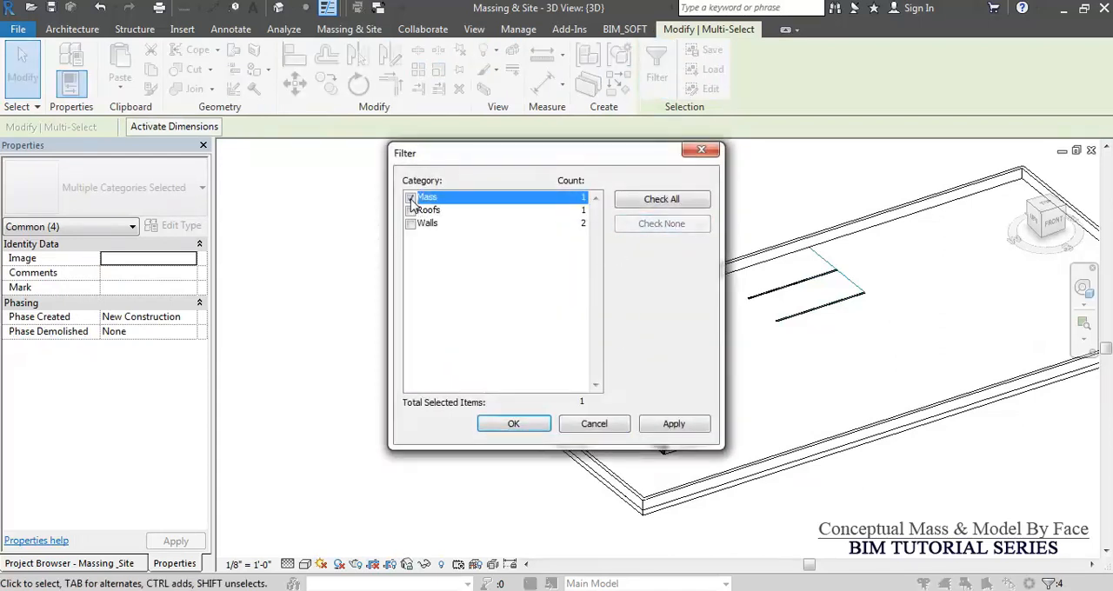
{"action": "left_click", "coordinate": [515, 426]}
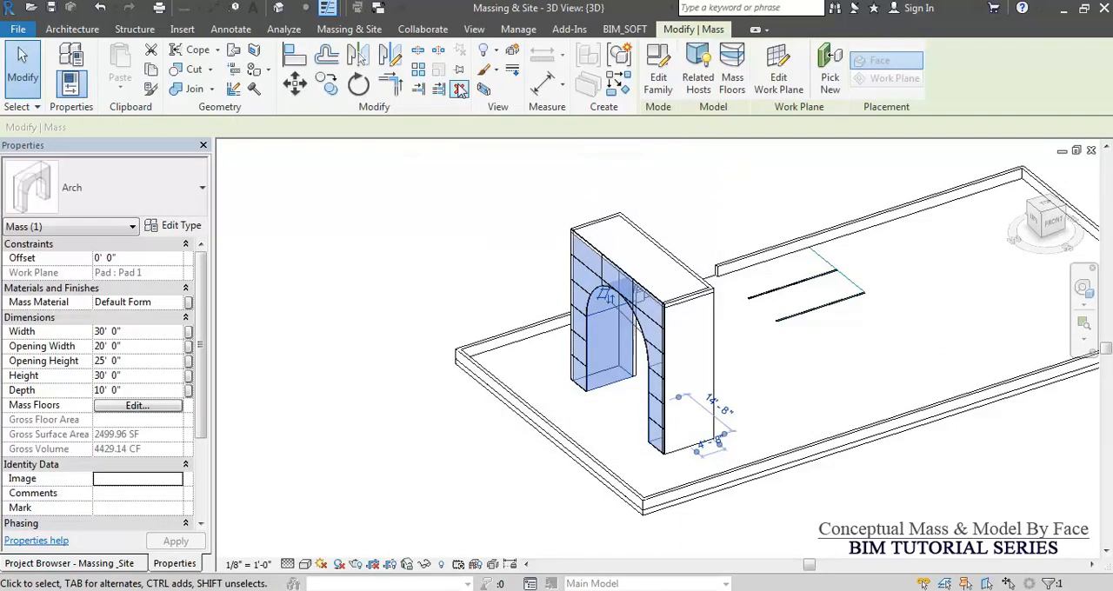
{"action": "left_click", "coordinate": [484, 252]}
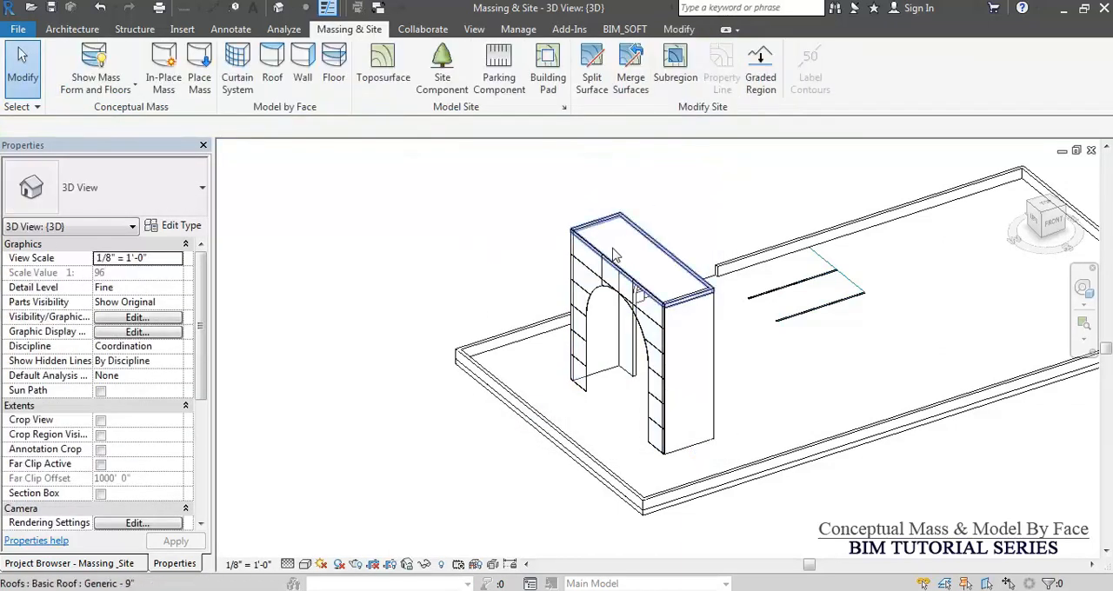
Switch the view to Shaded and attach the tops of the three connected arch walls to the roof.
{"action": "key", "text": "s"}
{"action": "key", "text": "d"}
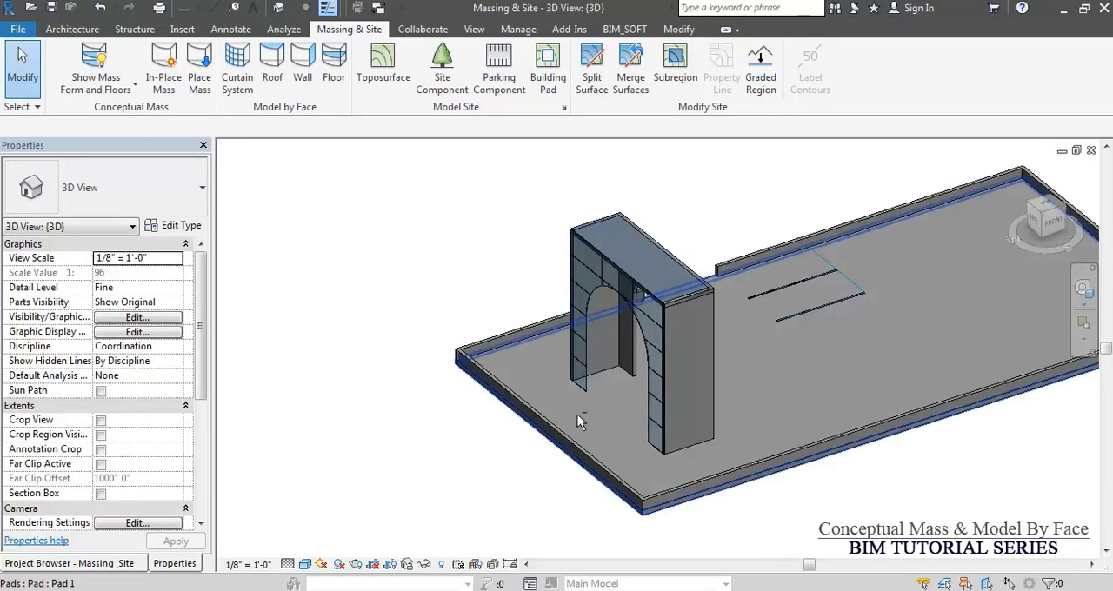
{"action": "middle_click_drag", "start_coordinate": [613, 420], "coordinate": [539, 420], "text": "shift"}
{"action": "scroll", "coordinate": [704, 259], "scroll_direction": "up", "scroll_amount": 5}
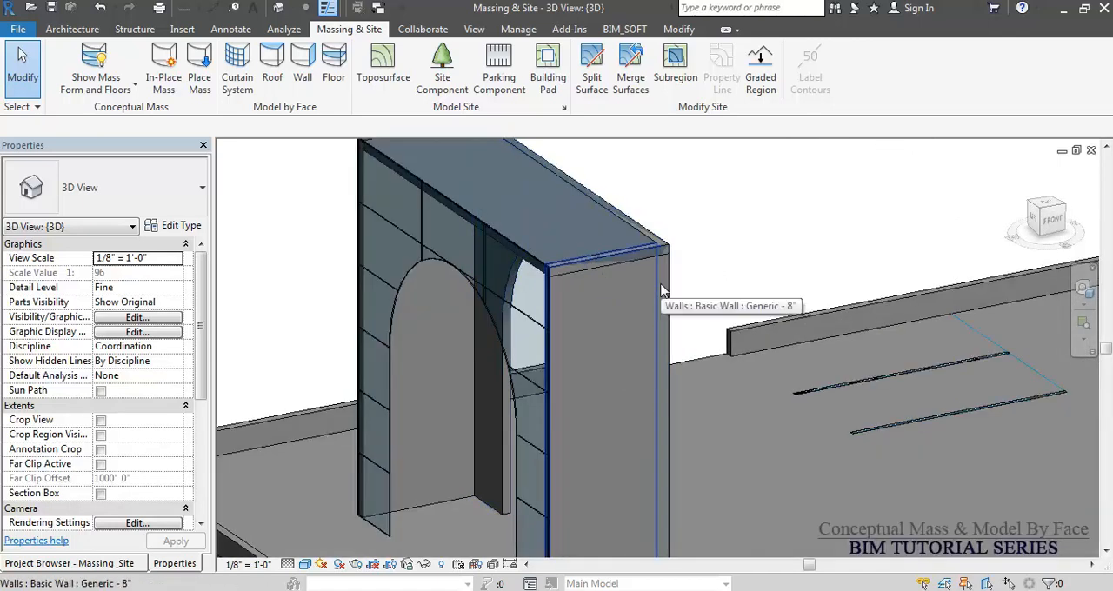
{"action": "key", "text": "Tab"}
{"action": "left_click", "coordinate": [660, 293]}
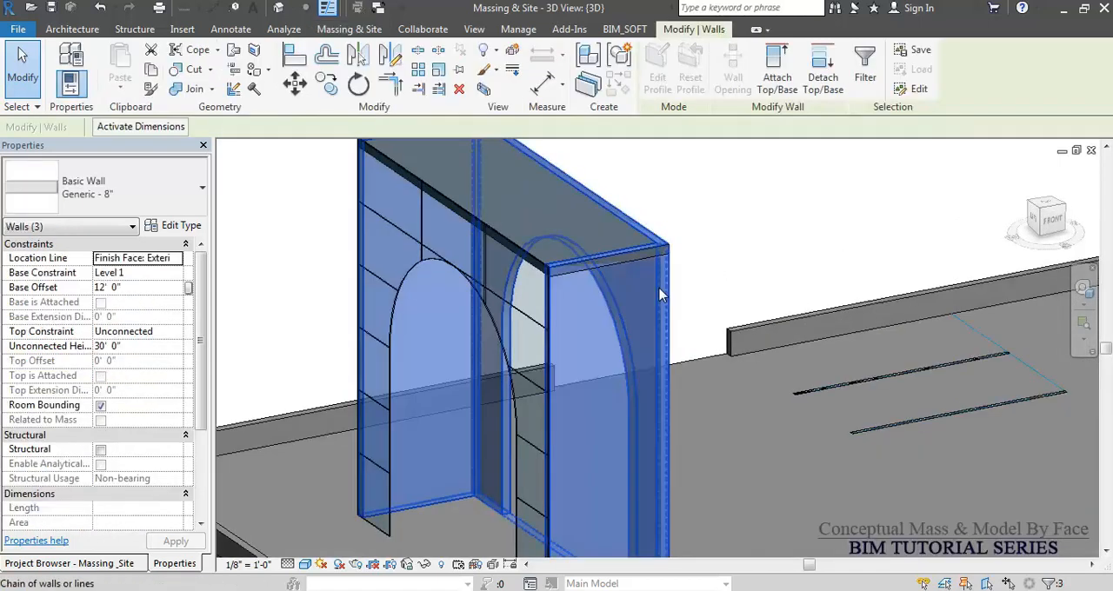
{"action": "left_click", "coordinate": [776, 77]}
{"action": "left_click", "coordinate": [780, 80]}
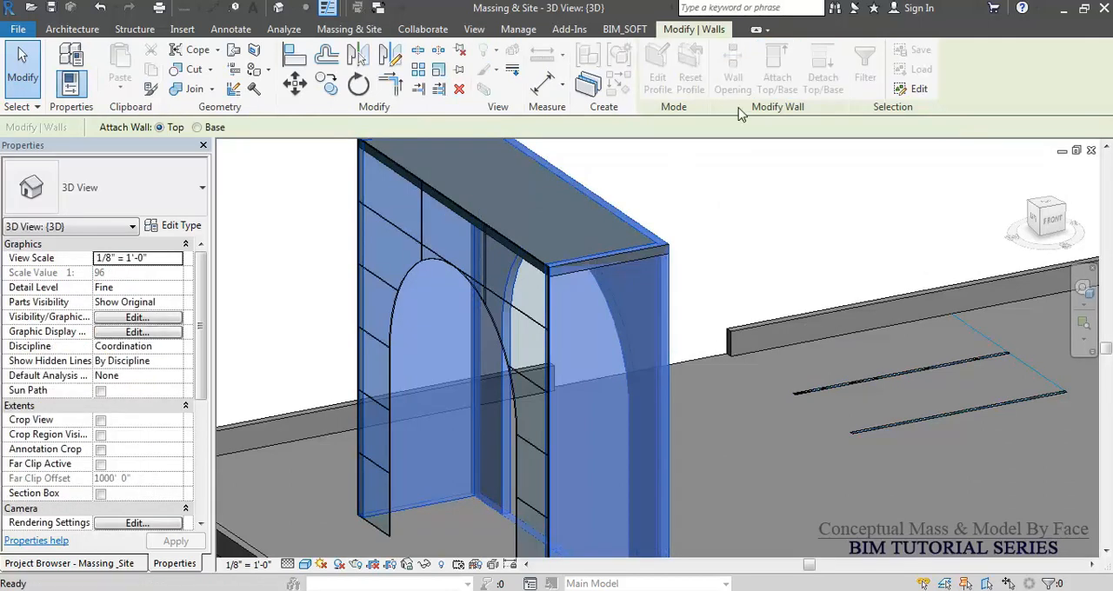
{"action": "left_click", "coordinate": [580, 240]}
{"action": "key", "text": "Escape"}
Undo the wall attachment and the mass deletion, and set the Arch mass's height to 40'.
{"action": "scroll", "coordinate": [733, 293], "scroll_direction": "down", "scroll_amount": 4}
{"action": "middle_click_drag", "start_coordinate": [733, 293], "coordinate": [775, 333], "text": "shift"}
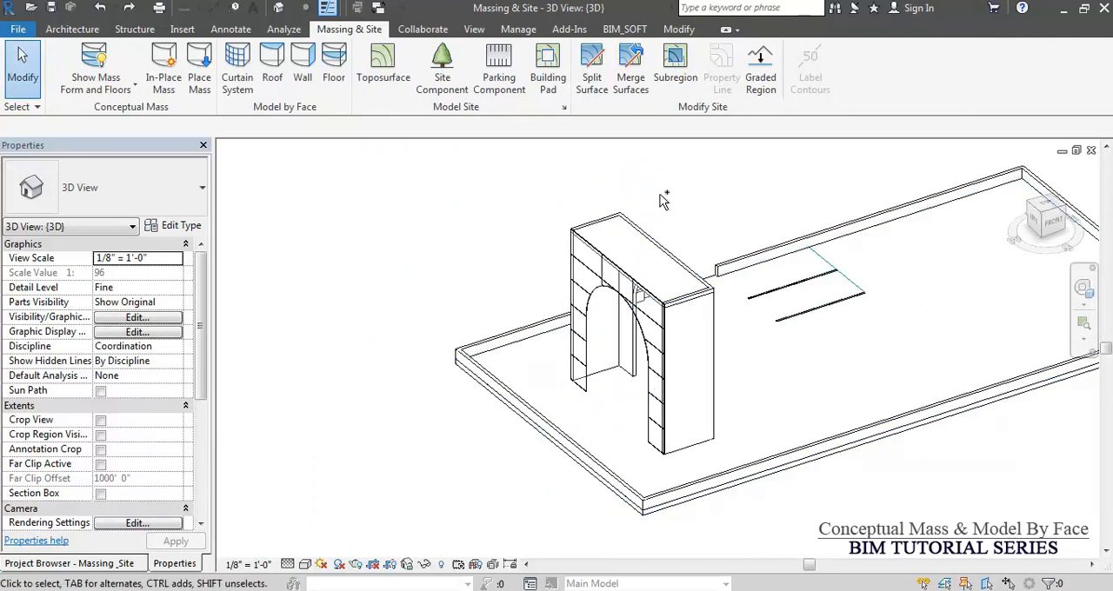
{"action": "left_click", "coordinate": [620, 388]}
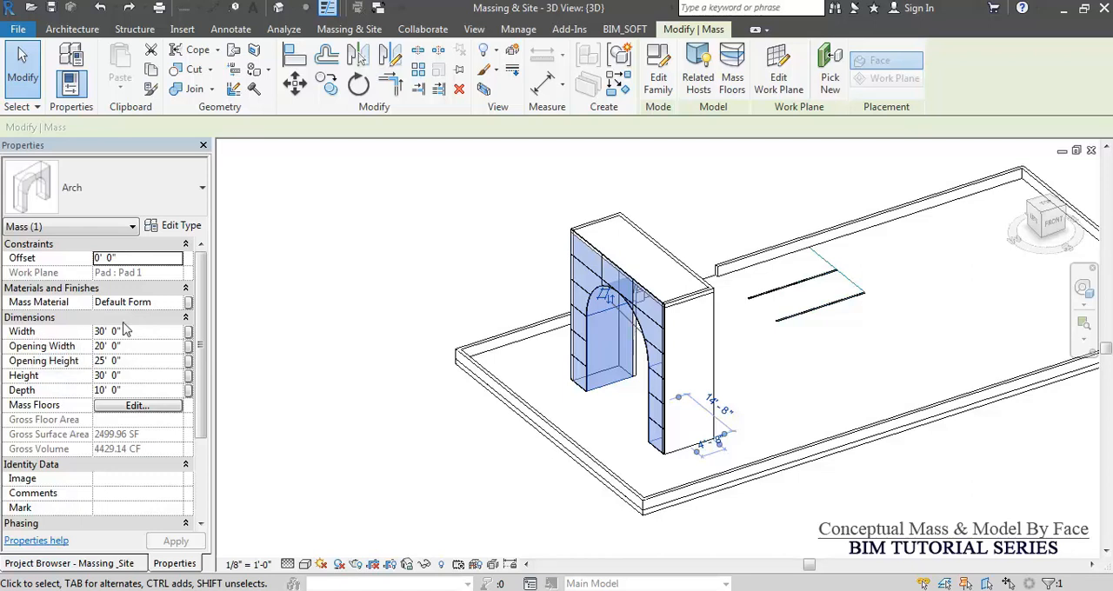
{"action": "left_click", "coordinate": [135, 376]}
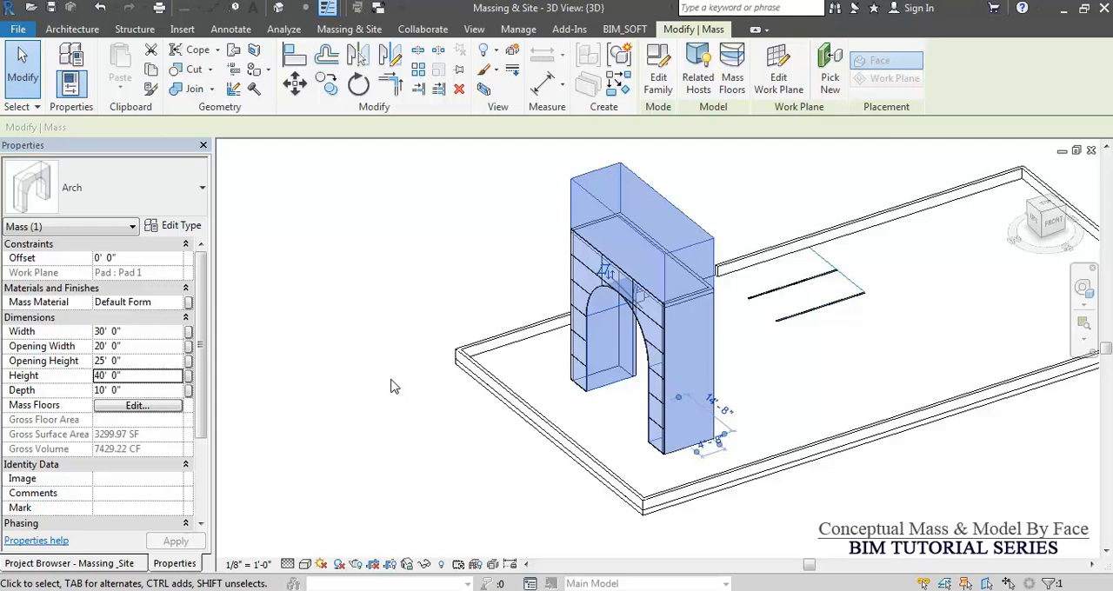
{"action": "key", "text": "Escape"}
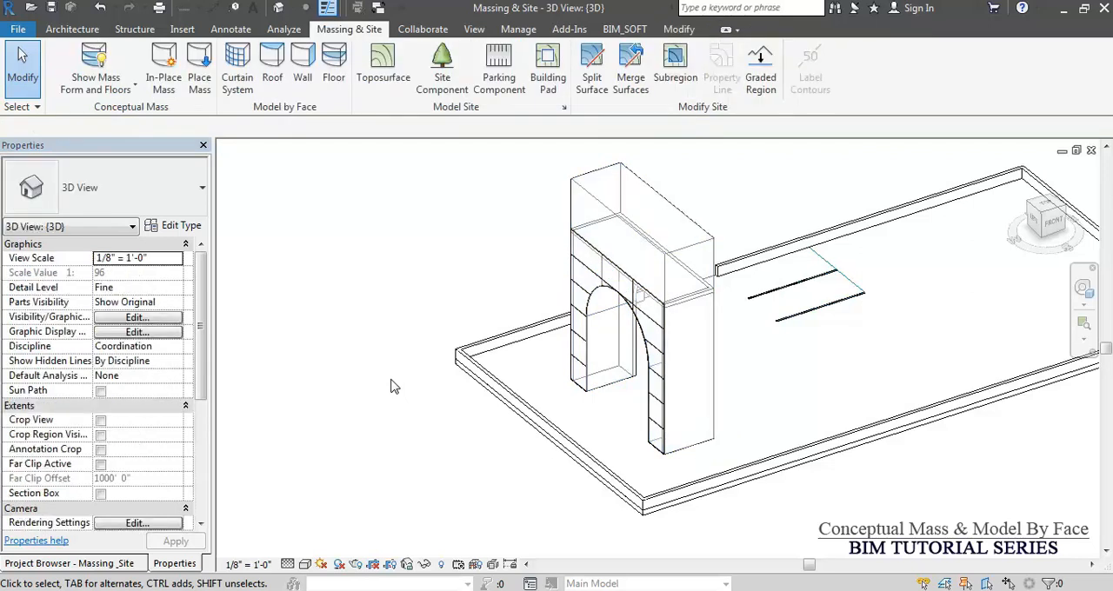
Update the arch's 5' x 10' curtain system to match the changed mass face.
{"action": "left_click", "coordinate": [598, 252]}
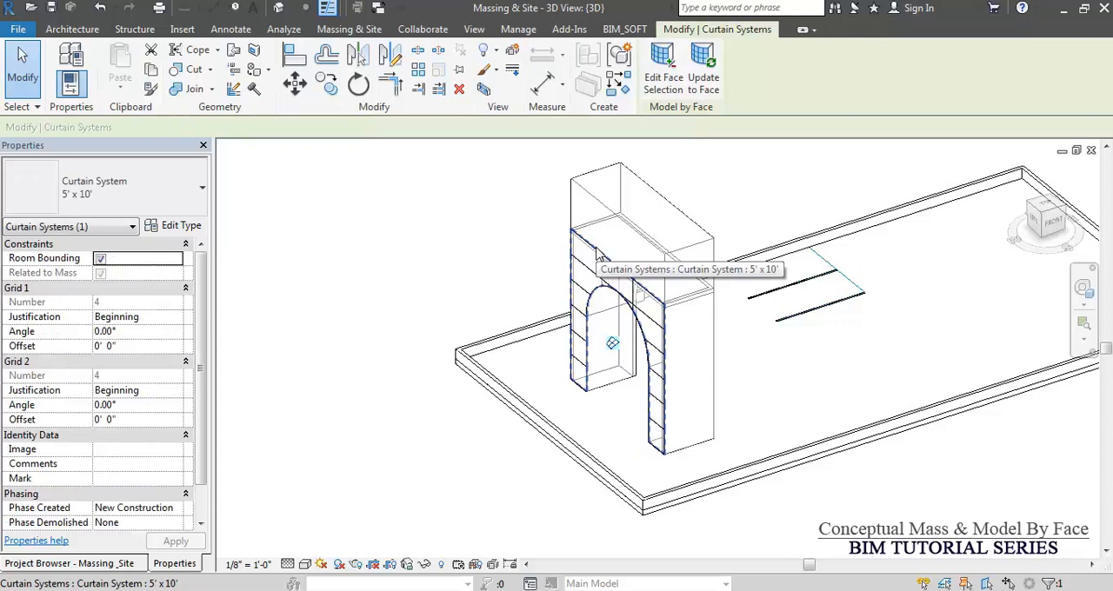
{"action": "left_click", "coordinate": [705, 80]}
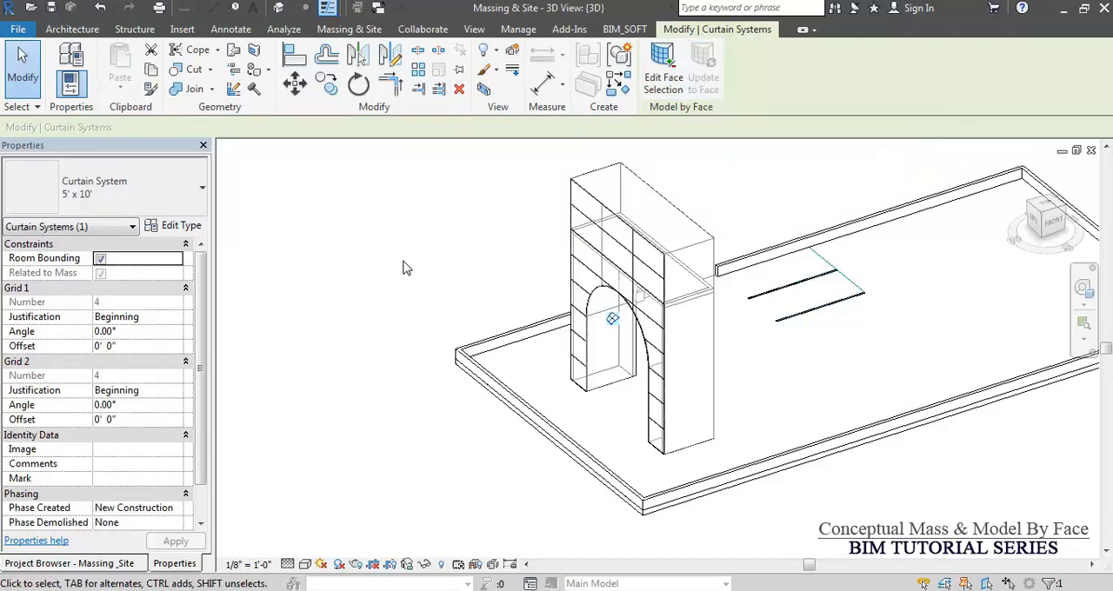
{"action": "left_click", "coordinate": [402, 268]}
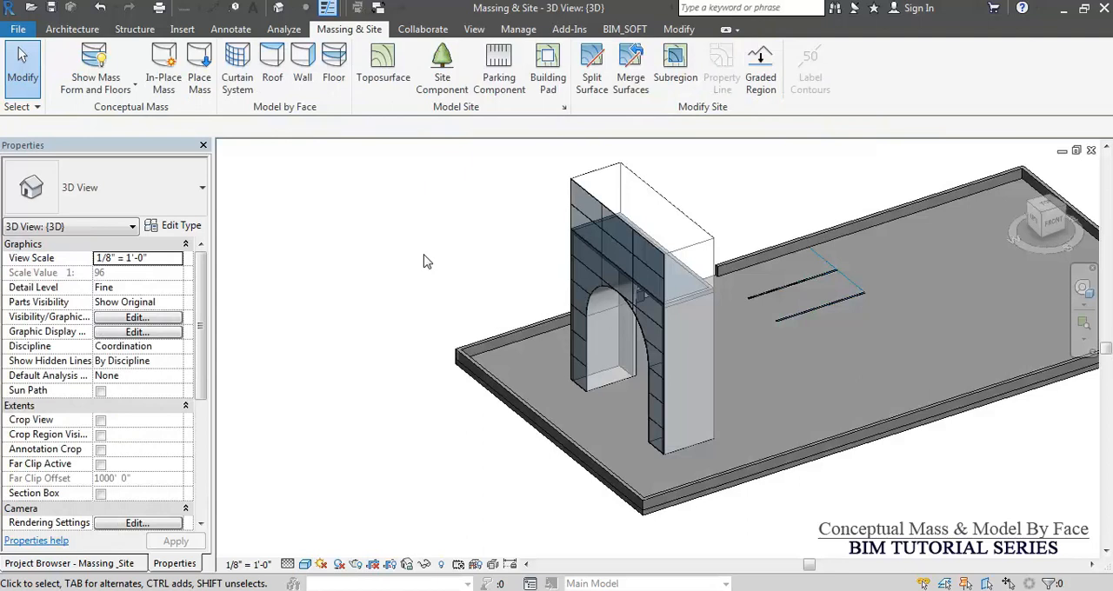
Switch the view to Shaded and update the chain of three Generic - 8" arch walls to the mass faces.
{"action": "middle_click_drag", "start_coordinate": [885, 431], "coordinate": [609, 391], "text": "shift"}
{"action": "scroll", "coordinate": [566, 375], "scroll_direction": "up", "scroll_amount": 4}
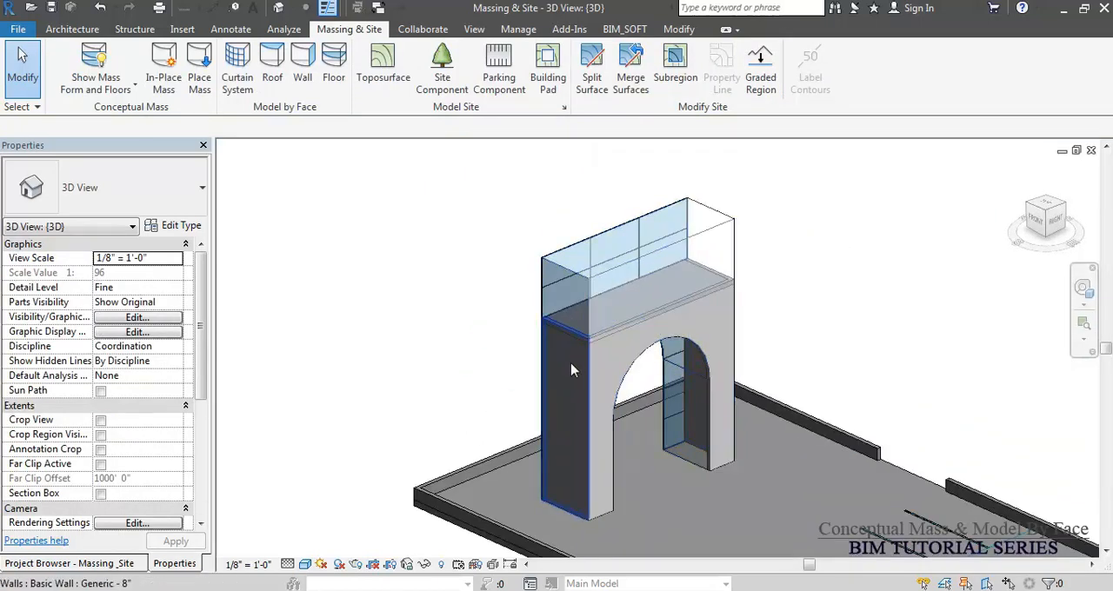
{"action": "key", "text": "Tab"}
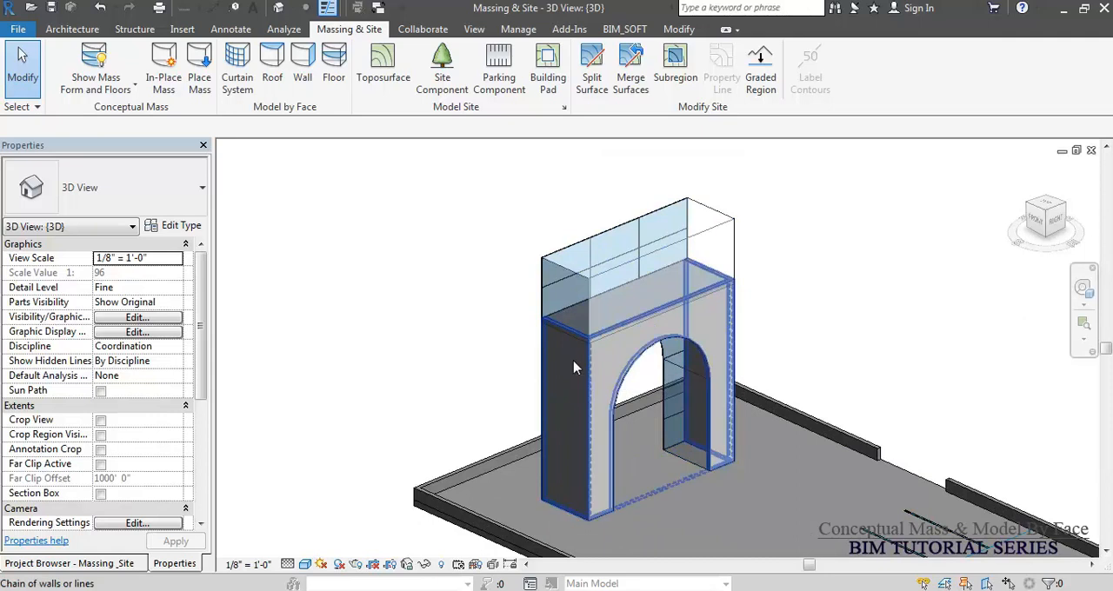
{"action": "left_click", "coordinate": [573, 368]}
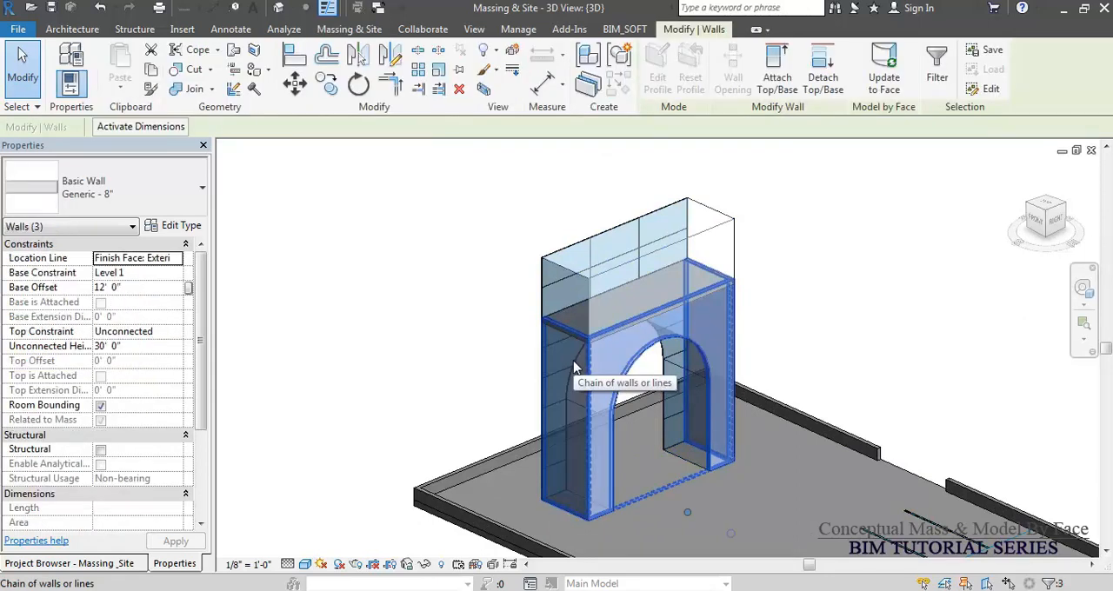
{"action": "left_click", "coordinate": [881, 78]}
{"action": "left_click", "coordinate": [839, 277]}
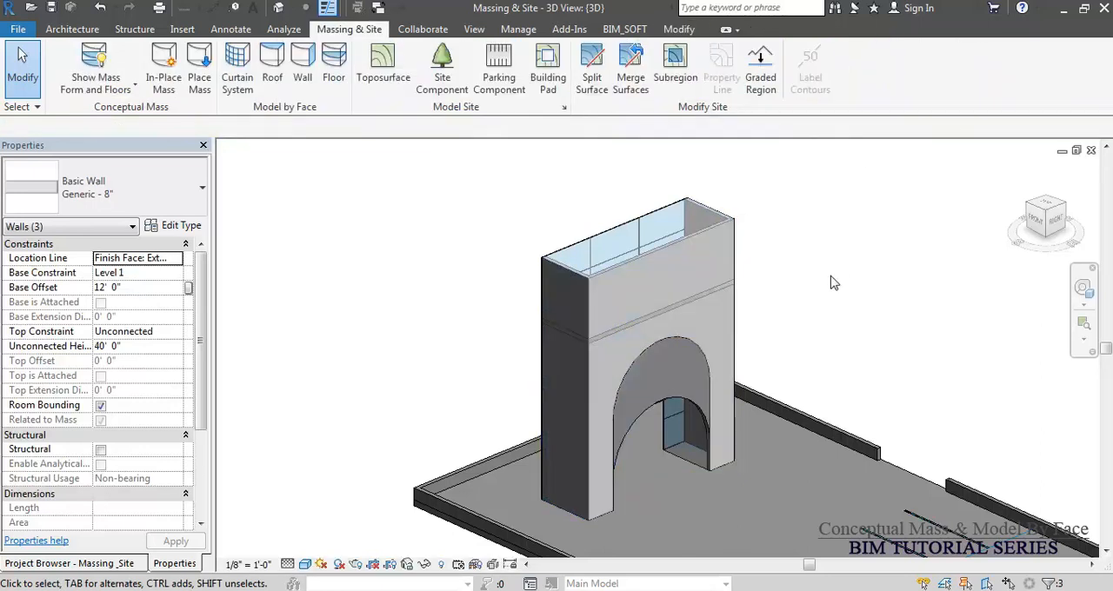
Update the Generic - 9" roof to the top face of the arch mass.
{"action": "left_click", "coordinate": [706, 299]}
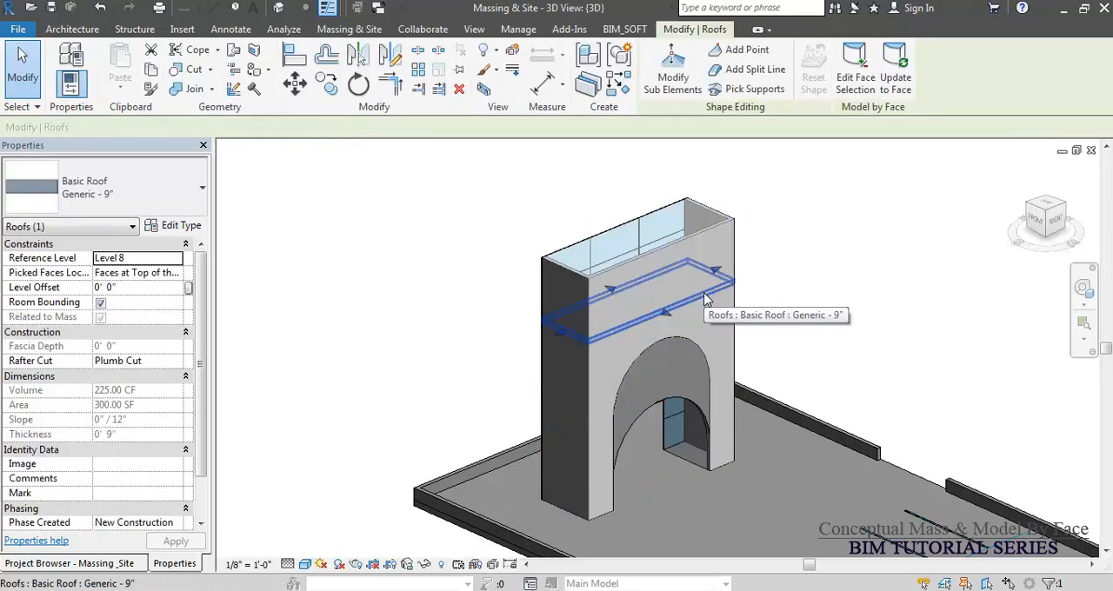
{"action": "left_click", "coordinate": [891, 80]}
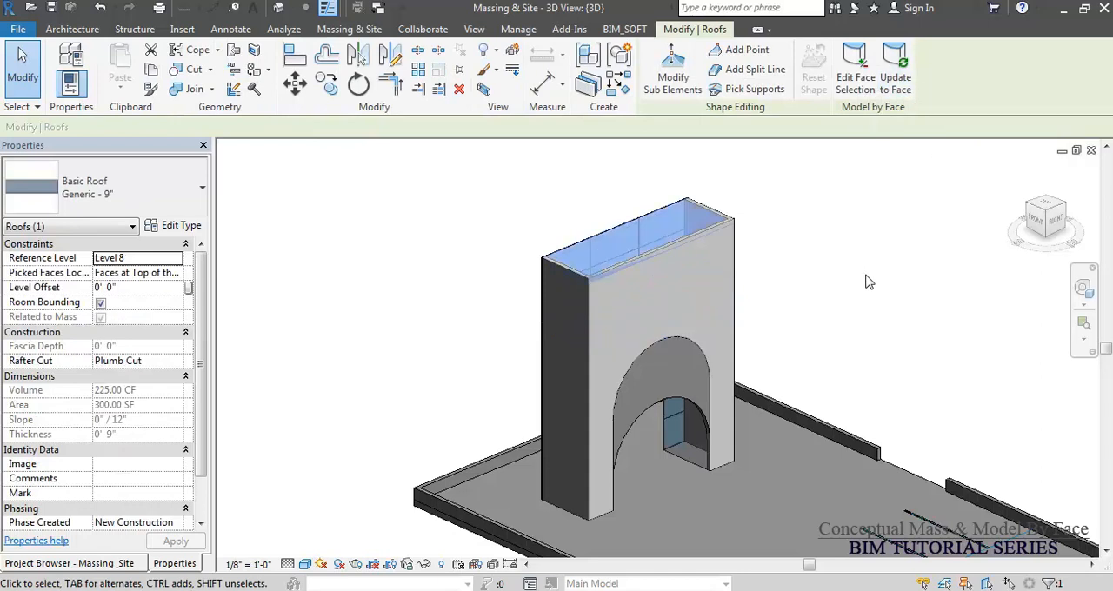
{"action": "left_click", "coordinate": [738, 355]}
{"action": "middle_click_drag", "start_coordinate": [732, 345], "coordinate": [793, 411], "text": "shift"}
{"action": "middle_click_drag", "start_coordinate": [793, 410], "coordinate": [728, 315]}
{"action": "scroll", "coordinate": [728, 316], "scroll_direction": "down", "scroll_amount": 2}
{"action": "middle_click_drag", "start_coordinate": [740, 430], "coordinate": [570, 406], "text": "shift"}
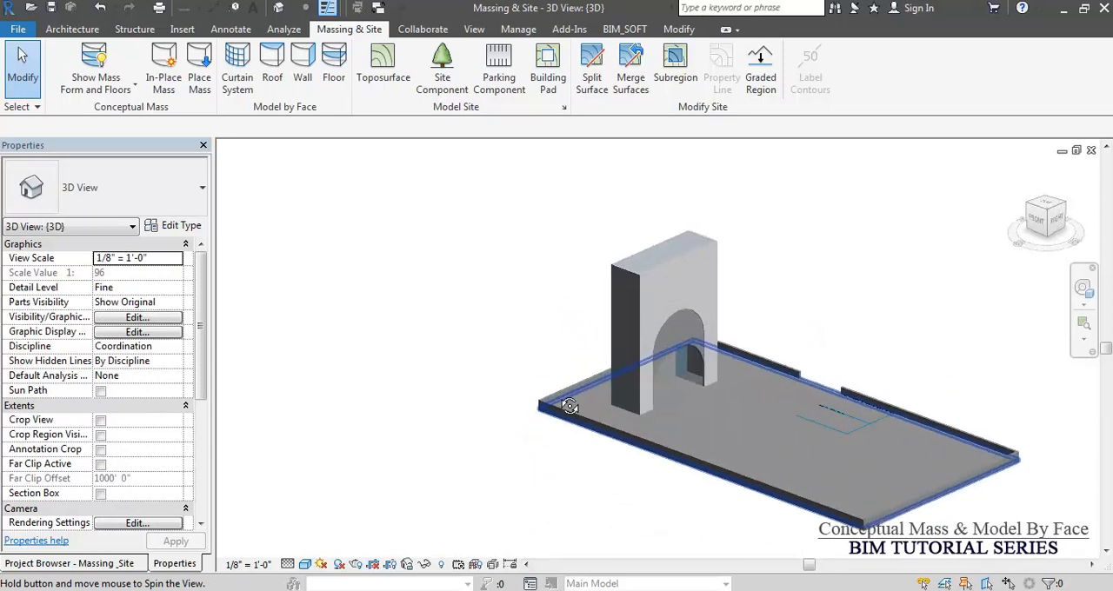
Update only the wall containing the arched opening to its mass face again to correct the opening.
{"action": "left_click", "coordinate": [684, 354]}
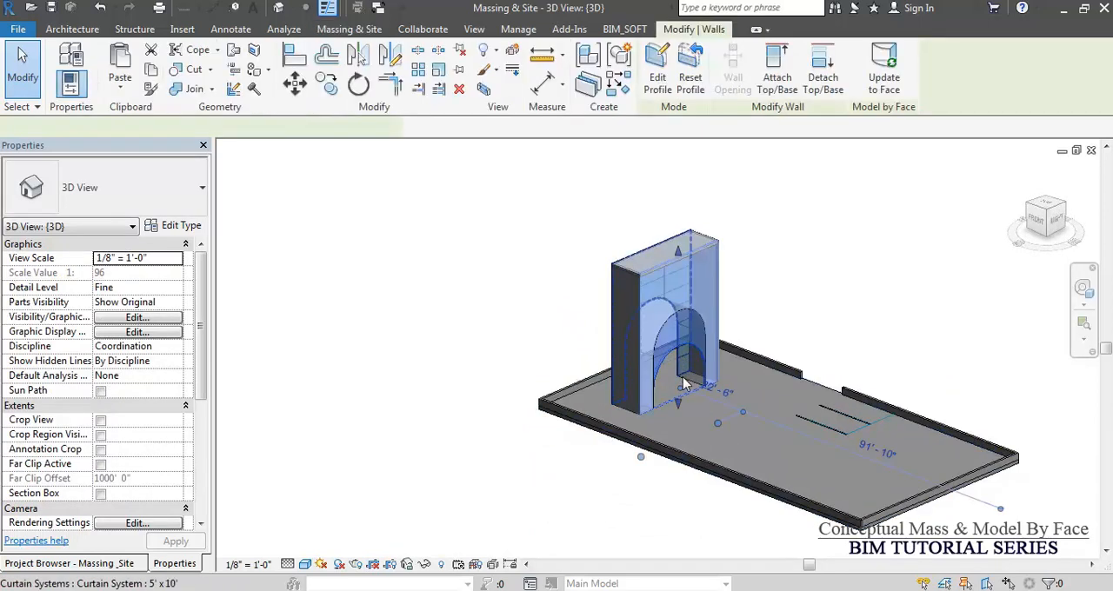
{"action": "scroll", "coordinate": [678, 365], "scroll_direction": "up", "scroll_amount": 3}
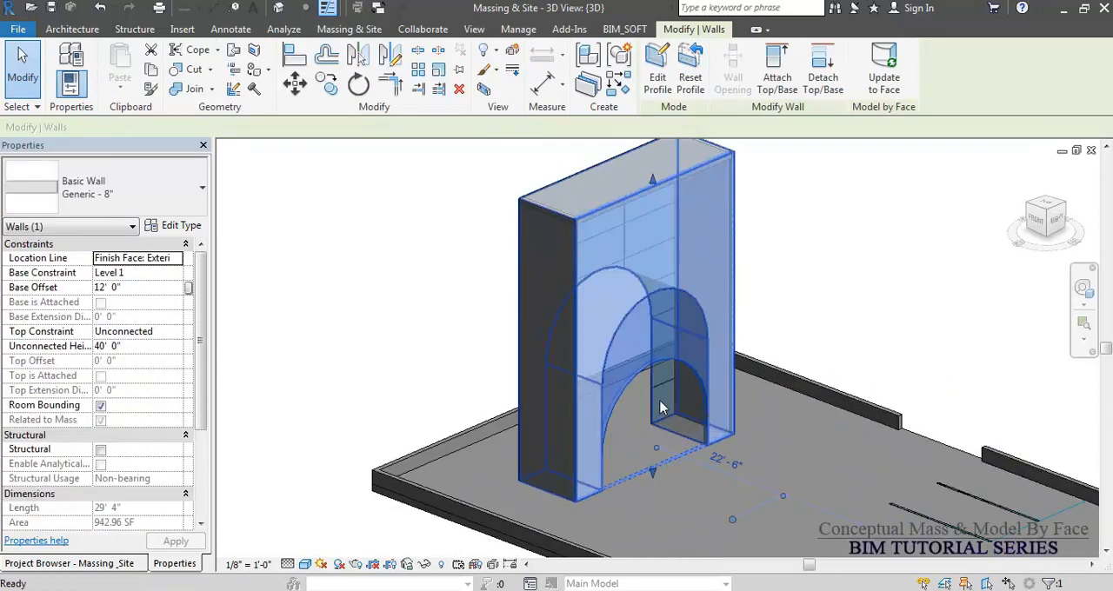
{"action": "key", "text": "Escape"}
{"action": "key", "text": "Tab"}
{"action": "key", "text": "Tab"}
{"action": "key", "text": "Tab"}
{"action": "key", "text": "Tab"}
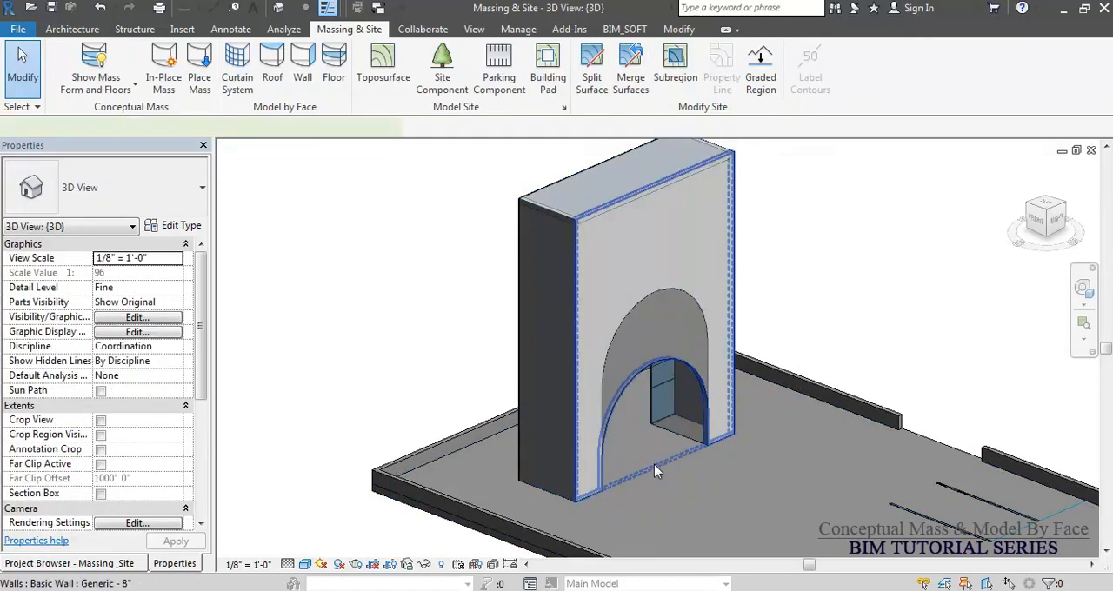
{"action": "left_click", "coordinate": [654, 464]}
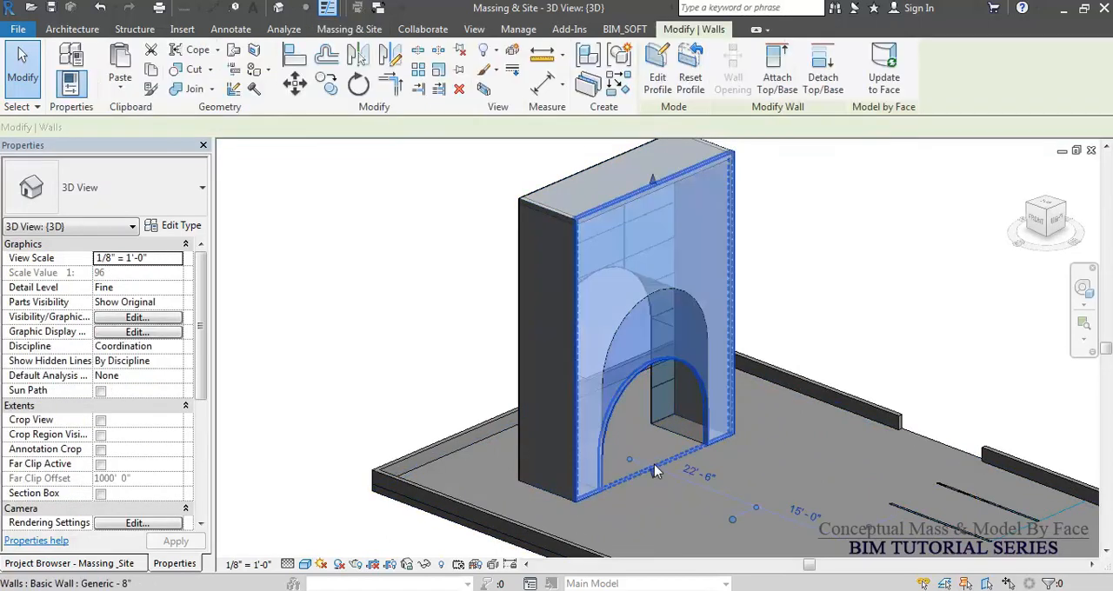
{"action": "left_click", "coordinate": [890, 79]}
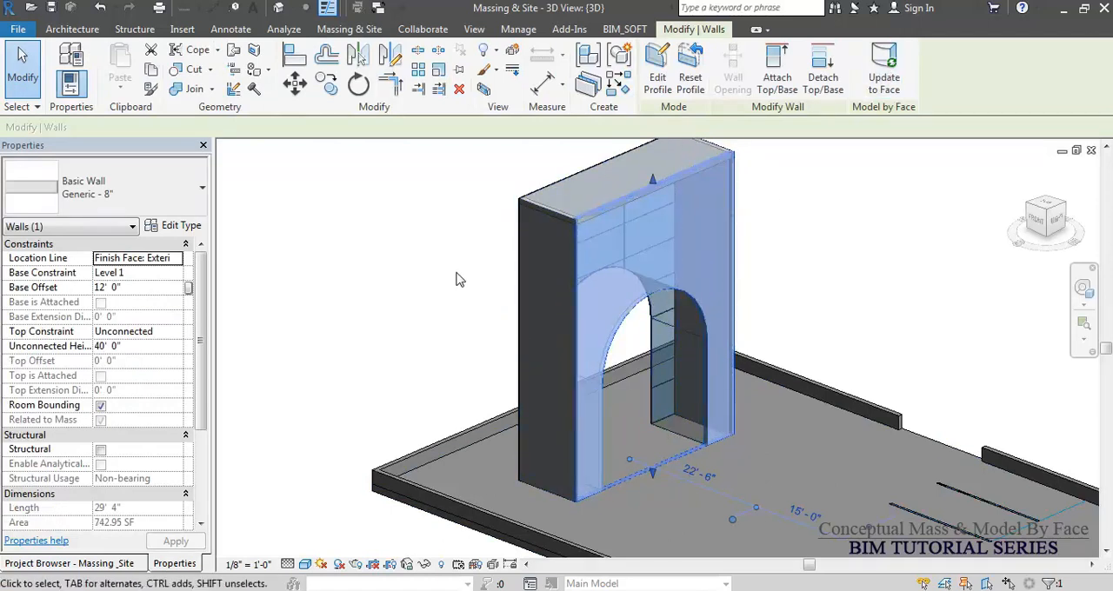
{"action": "left_click", "coordinate": [462, 285]}
Start a new in-place mass named Building Block.
{"action": "middle_click_drag", "start_coordinate": [485, 350], "coordinate": [645, 351], "text": "shift"}
{"action": "scroll", "coordinate": [614, 224], "scroll_direction": "down", "scroll_amount": 3}
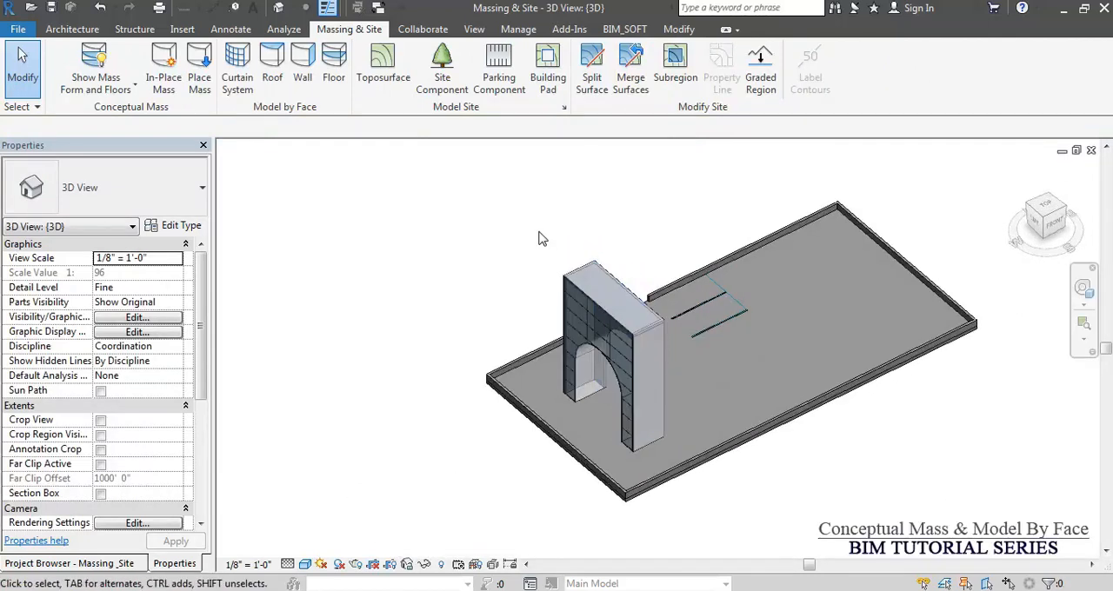
{"action": "left_click", "coordinate": [163, 69]}
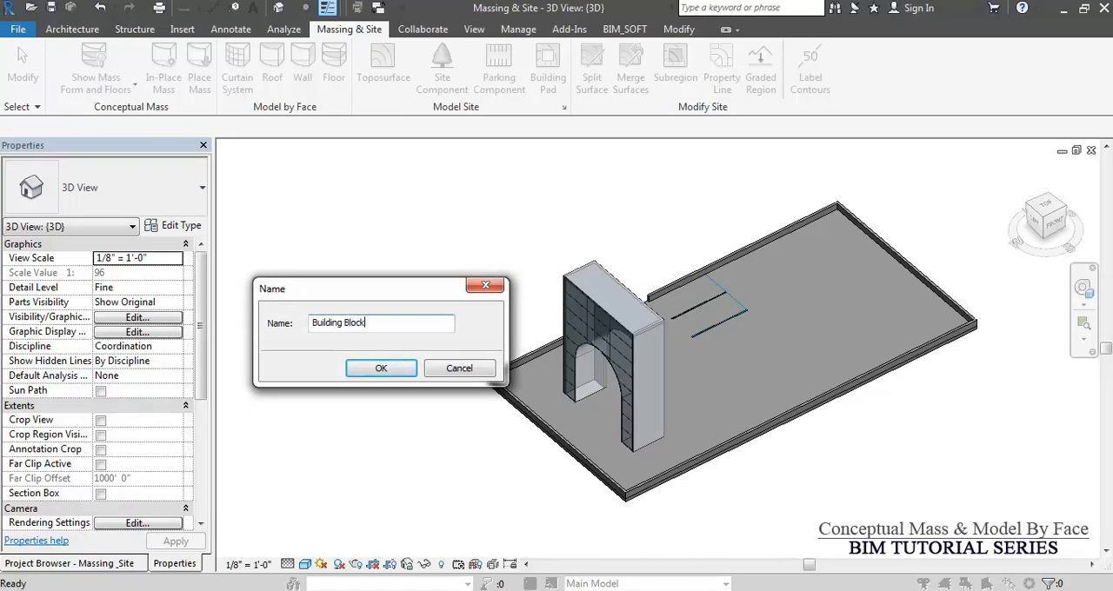
{"action": "left_click", "coordinate": [381, 368]}
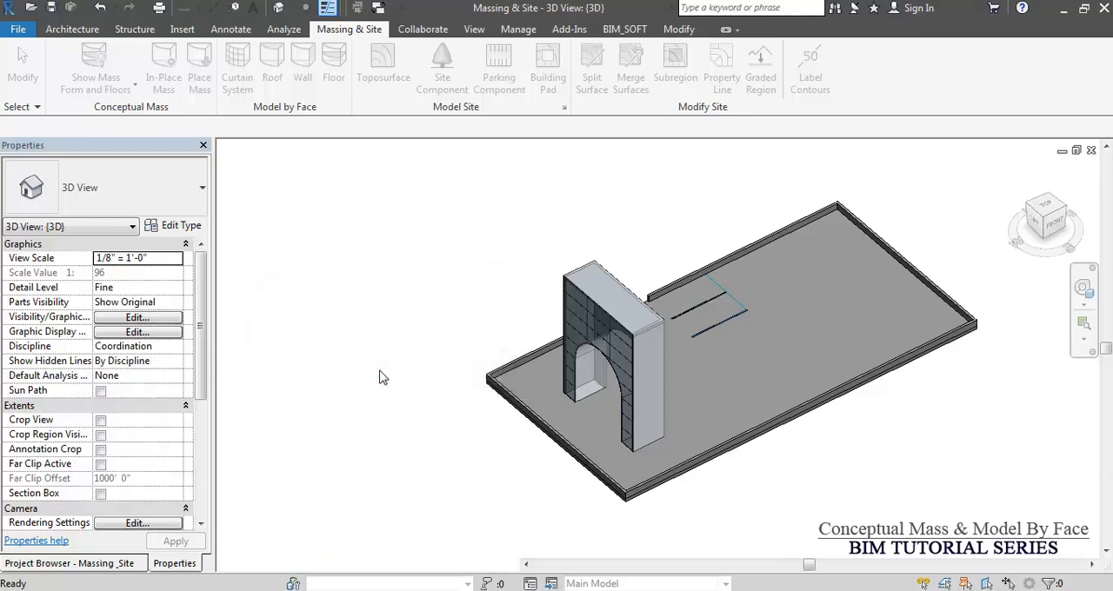
Set the top face of the building pad as the work plane and briefly show the plane to check it.
{"action": "middle_click_drag", "start_coordinate": [861, 340], "coordinate": [683, 369]}
{"action": "left_click", "coordinate": [337, 80]}
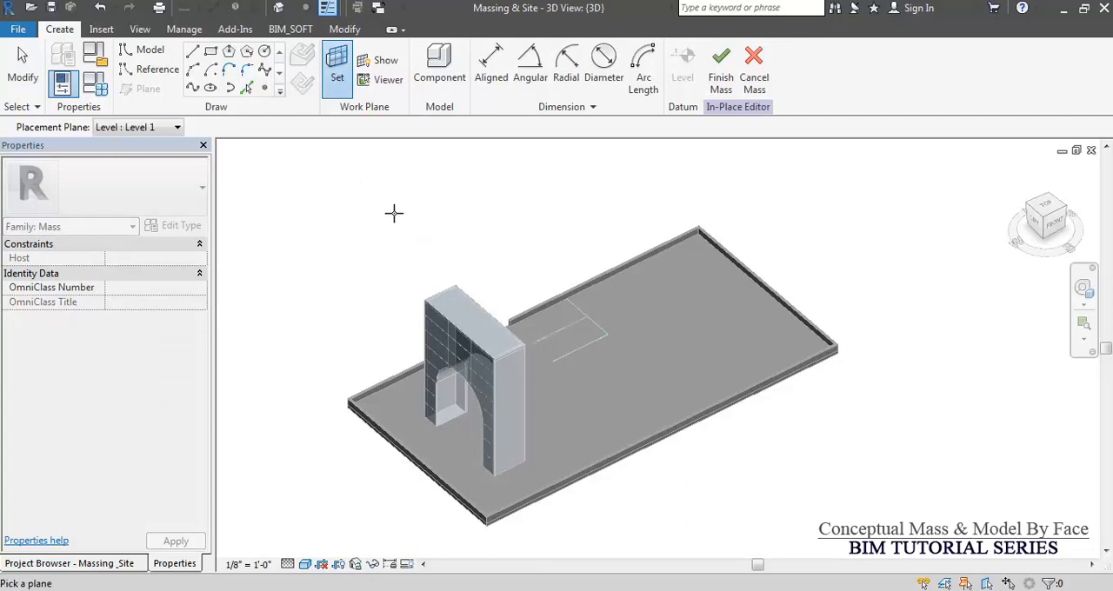
{"action": "left_click", "coordinate": [652, 275]}
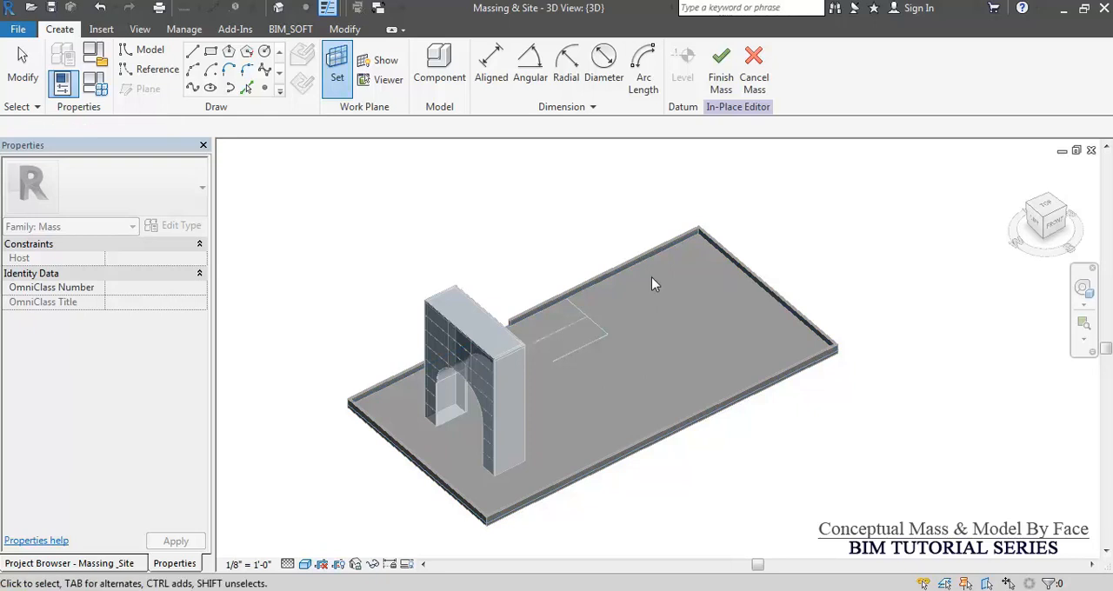
{"action": "left_click", "coordinate": [381, 62]}
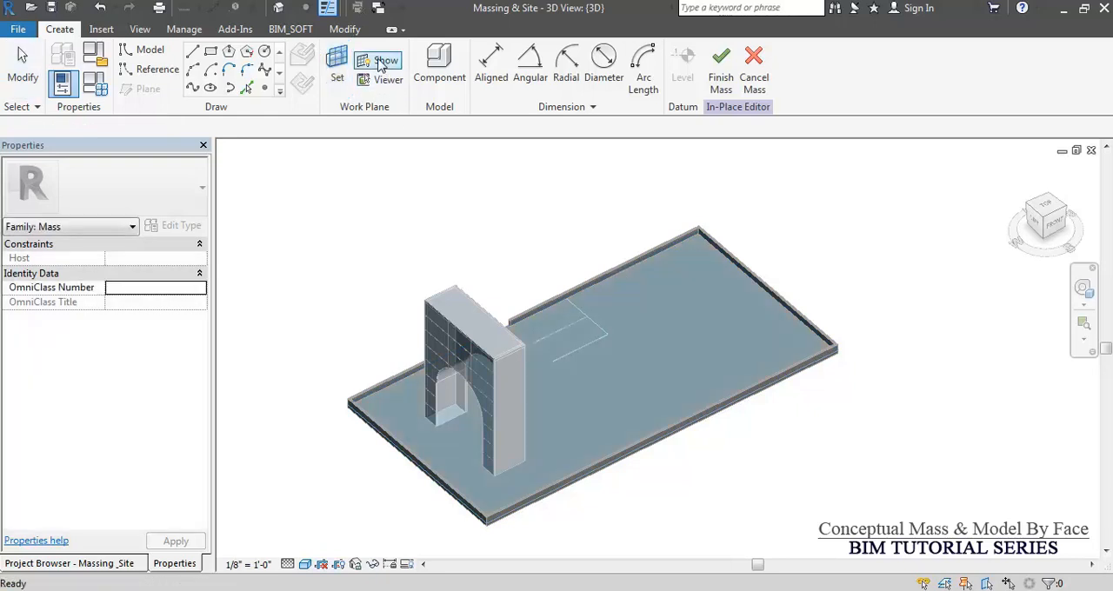
{"action": "left_click", "coordinate": [381, 62]}
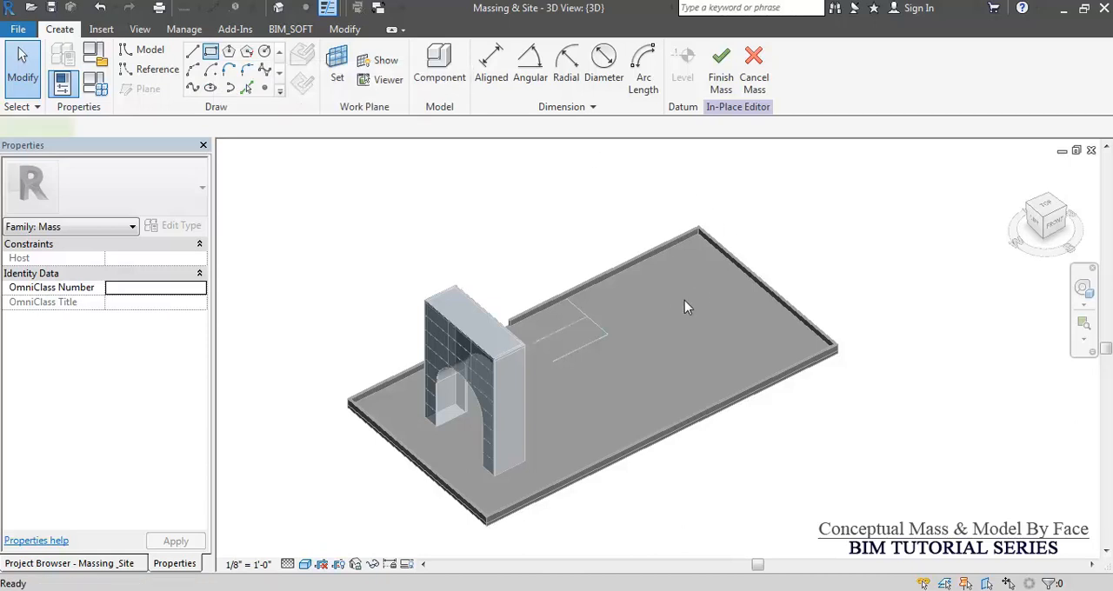
Draw a rectangle about 16 ft wide near the pad's far end and a long narrower rectangle adjoining it towards the arch.
{"action": "left_click", "coordinate": [798, 353]}
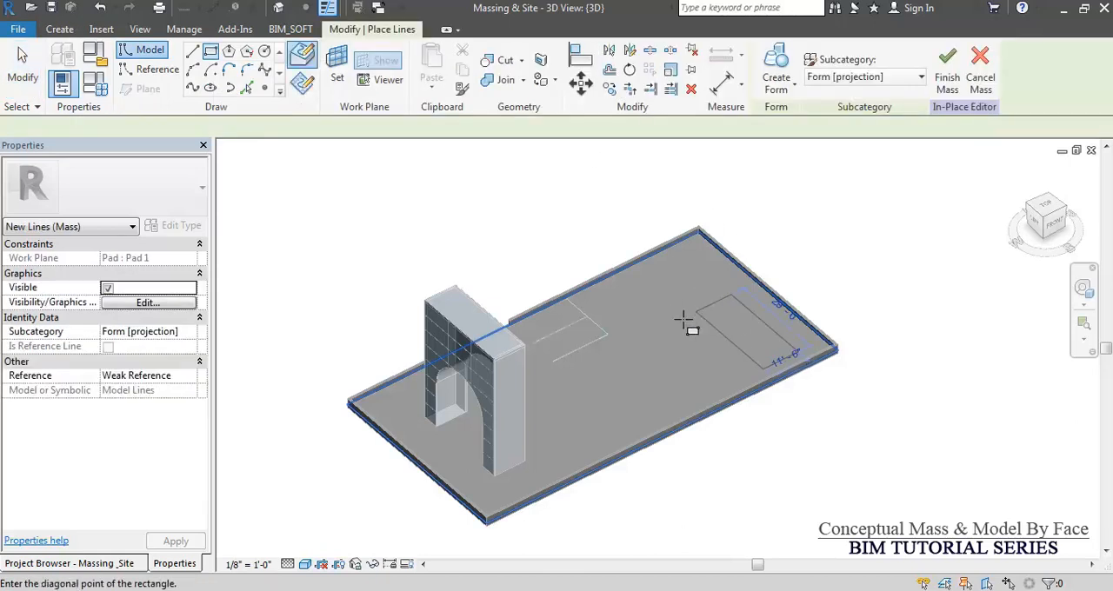
{"action": "left_click", "coordinate": [695, 329]}
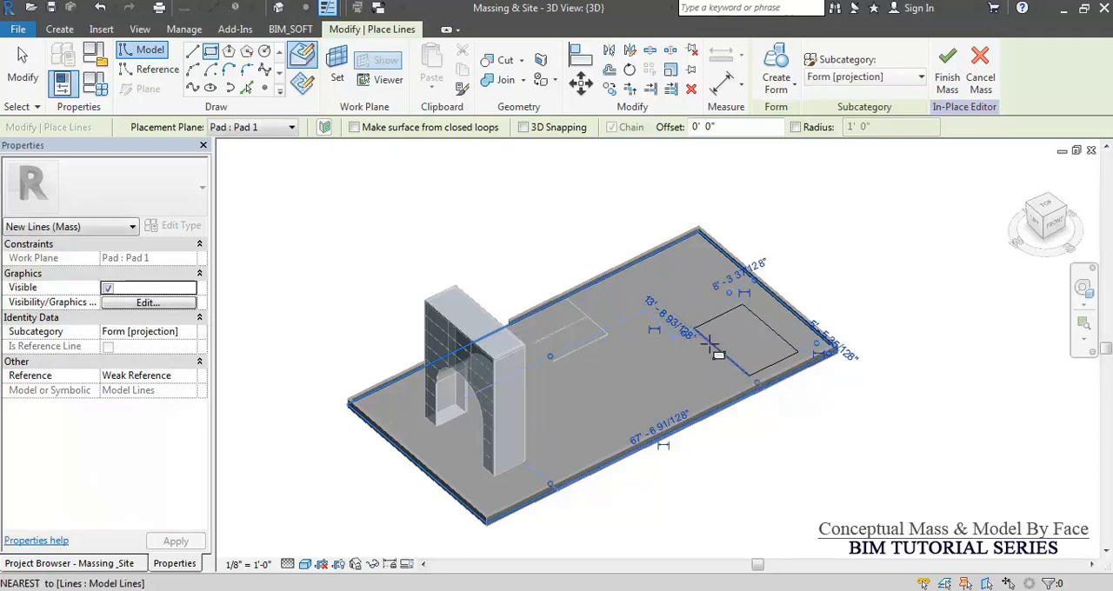
{"action": "left_click", "coordinate": [624, 423]}
{"action": "key", "text": "Escape"}
{"action": "key", "text": "Escape"}
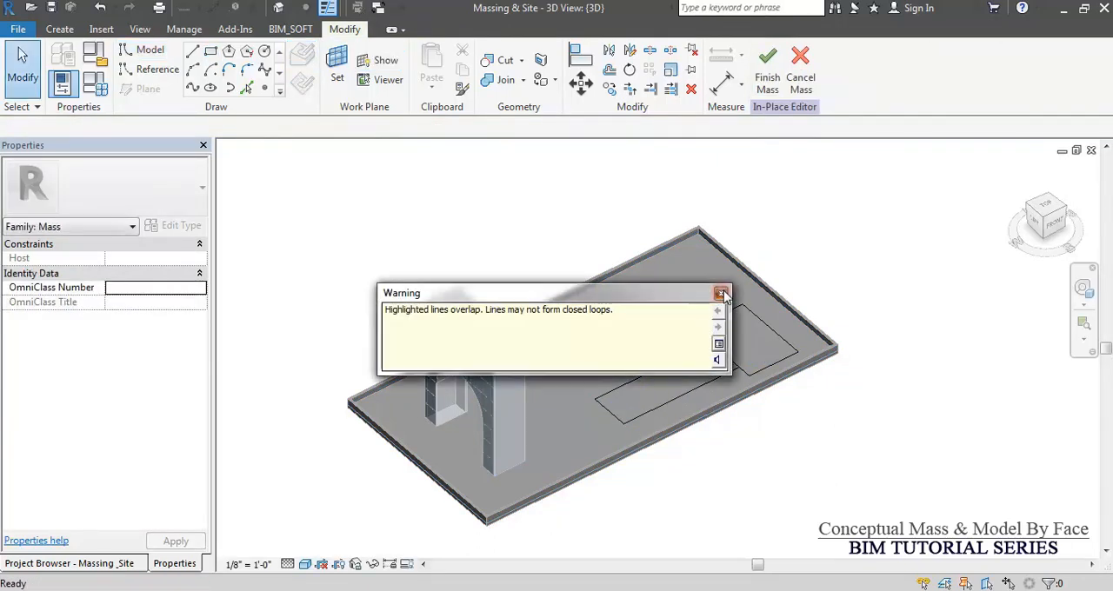
{"action": "left_click", "coordinate": [720, 293]}
Split the edge shared by the two rectangles and trim the lines into one closed T-shaped outline.
{"action": "scroll", "coordinate": [681, 339], "scroll_direction": "up", "scroll_amount": 4}
{"action": "mouse_move", "coordinate": [625, 307]}
{"action": "left_mouse_down"}
{"action": "mouse_move", "coordinate": [755, 373]}
{"action": "mouse_move", "coordinate": [754, 392]}
{"action": "left_mouse_up"}
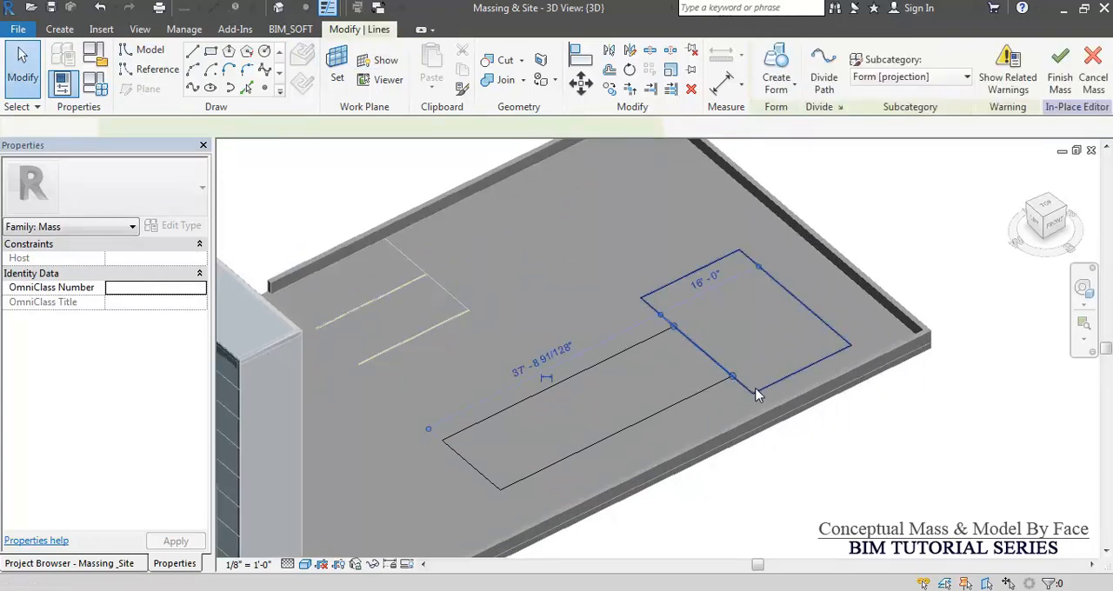
{"action": "key", "text": "Escape"}
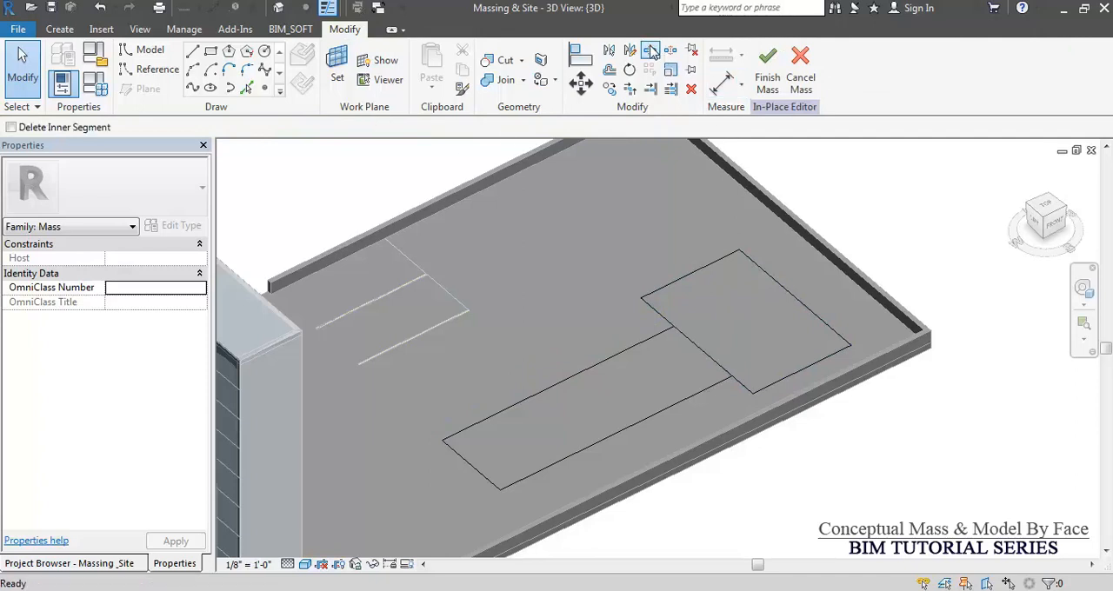
{"action": "left_click", "coordinate": [651, 51]}
{"action": "left_click", "coordinate": [701, 349]}
{"action": "key", "text": "t"}
{"action": "key", "text": "r"}
{"action": "left_click", "coordinate": [662, 331]}
{"action": "left_click", "coordinate": [670, 325]}
{"action": "left_click", "coordinate": [743, 382]}
{"action": "key", "text": "Escape"}
Select the whole chain of outline lines and create a solid form from it.
{"action": "key", "text": "Tab"}
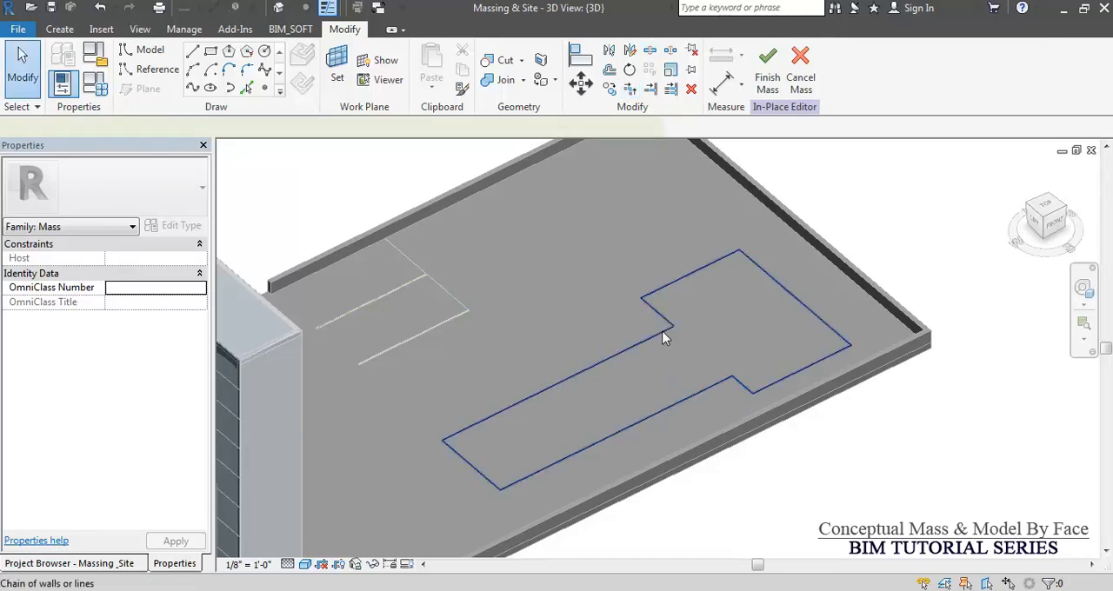
{"action": "left_click", "coordinate": [662, 337]}
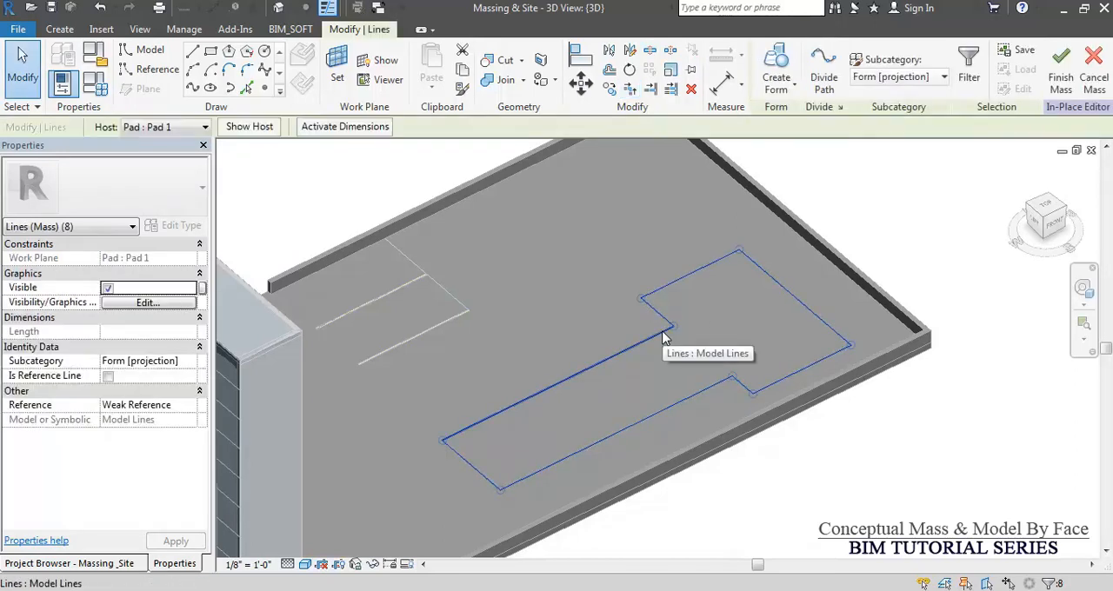
{"action": "left_click", "coordinate": [789, 89]}
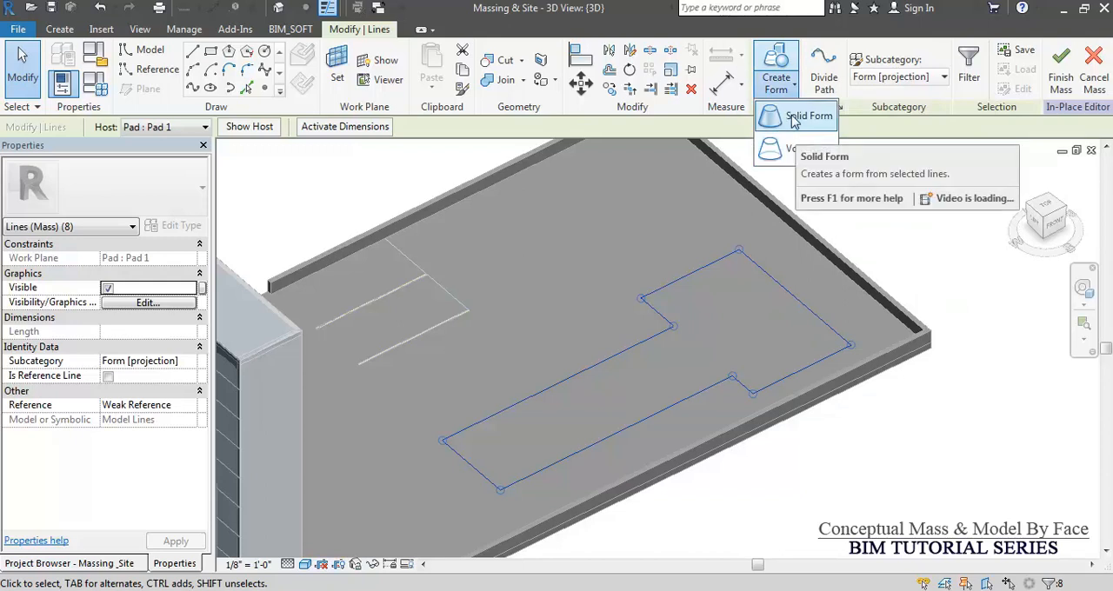
{"action": "left_click", "coordinate": [793, 119]}
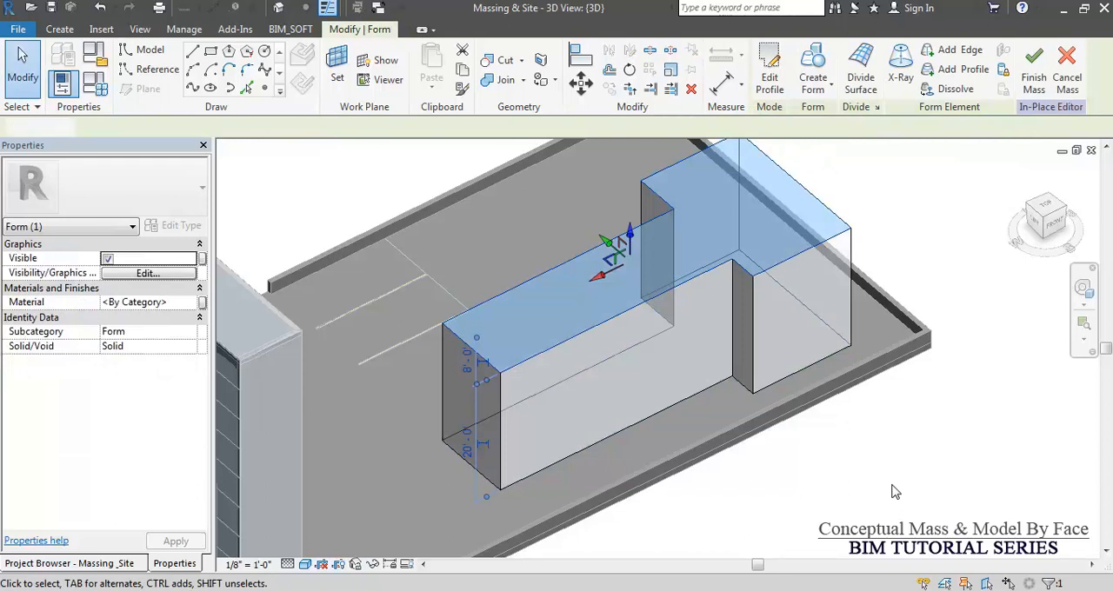
{"action": "left_click", "coordinate": [896, 489]}
Raise the top face of the solid form to a height of about 54 ft.
{"action": "middle_click_drag", "start_coordinate": [895, 490], "coordinate": [818, 383], "text": "shift"}
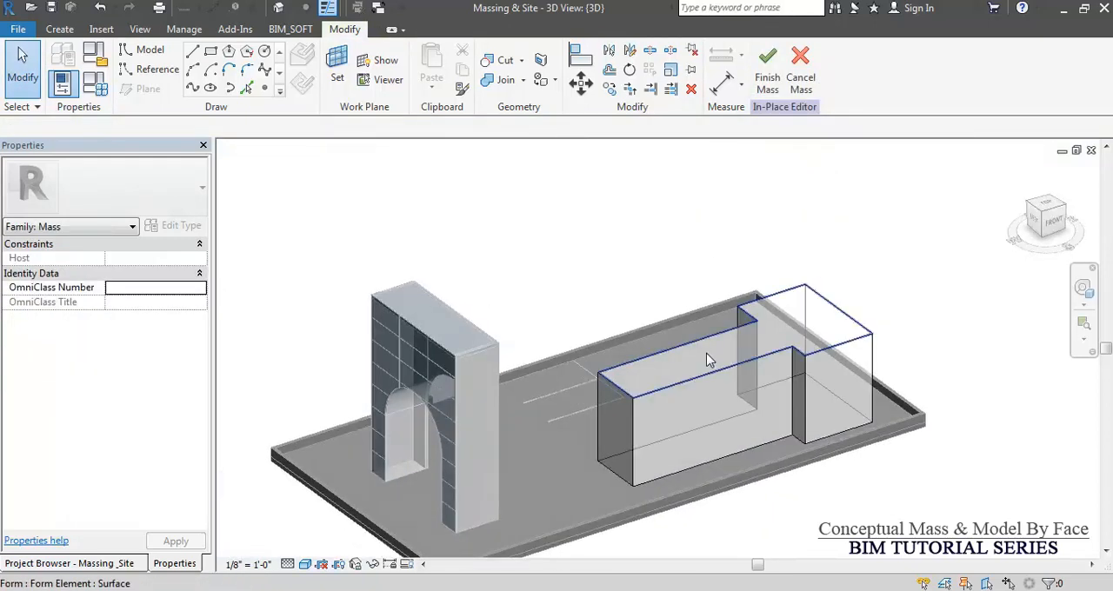
{"action": "left_click", "coordinate": [708, 353]}
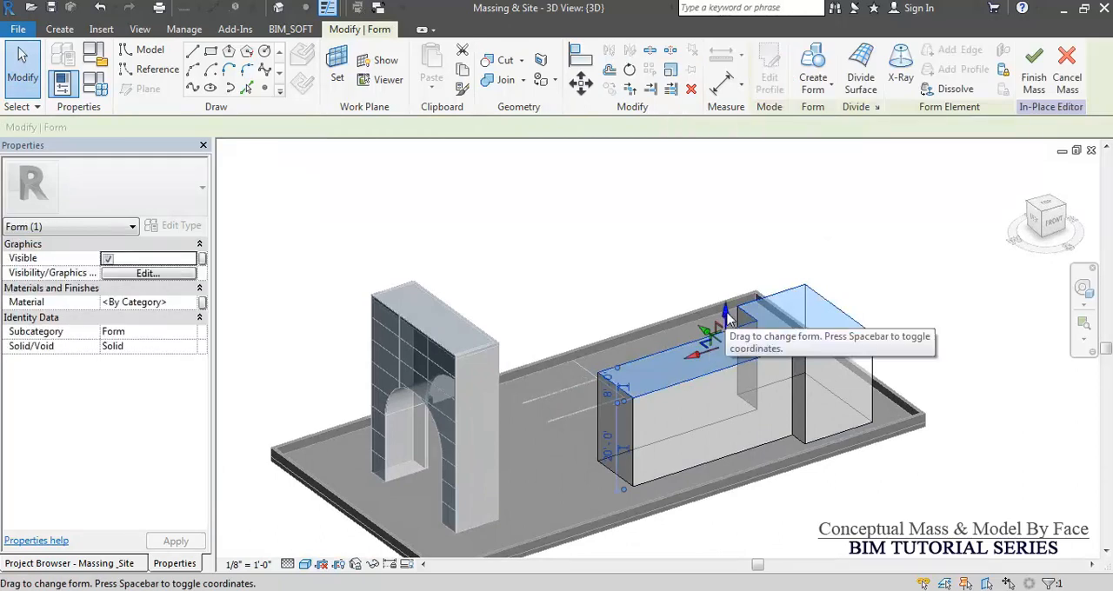
{"action": "left_click_drag", "start_coordinate": [727, 316], "coordinate": [723, 160]}
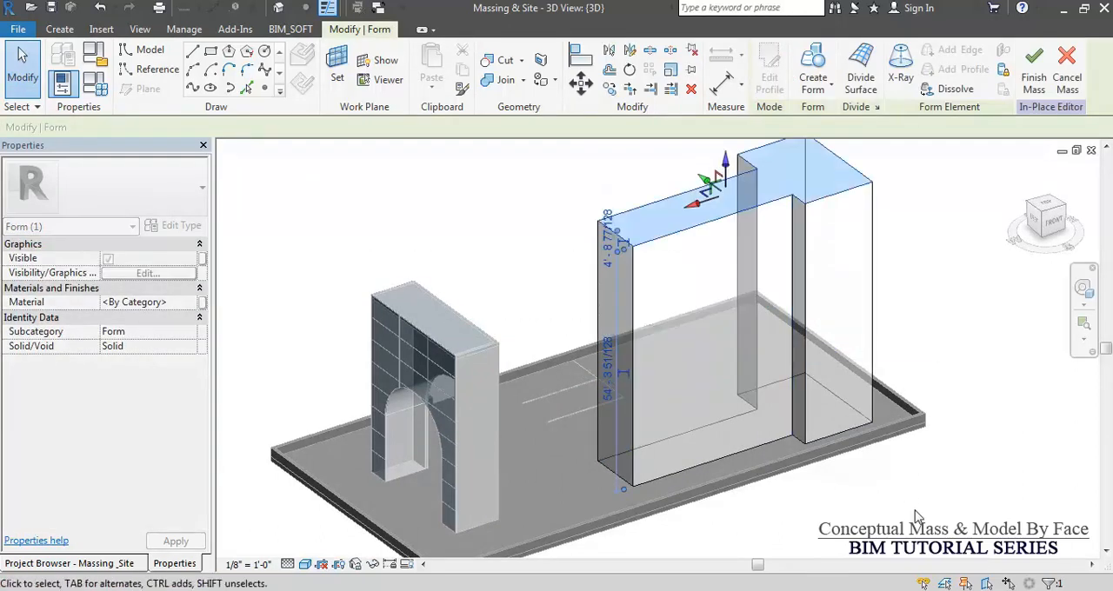
{"action": "left_click", "coordinate": [919, 513]}
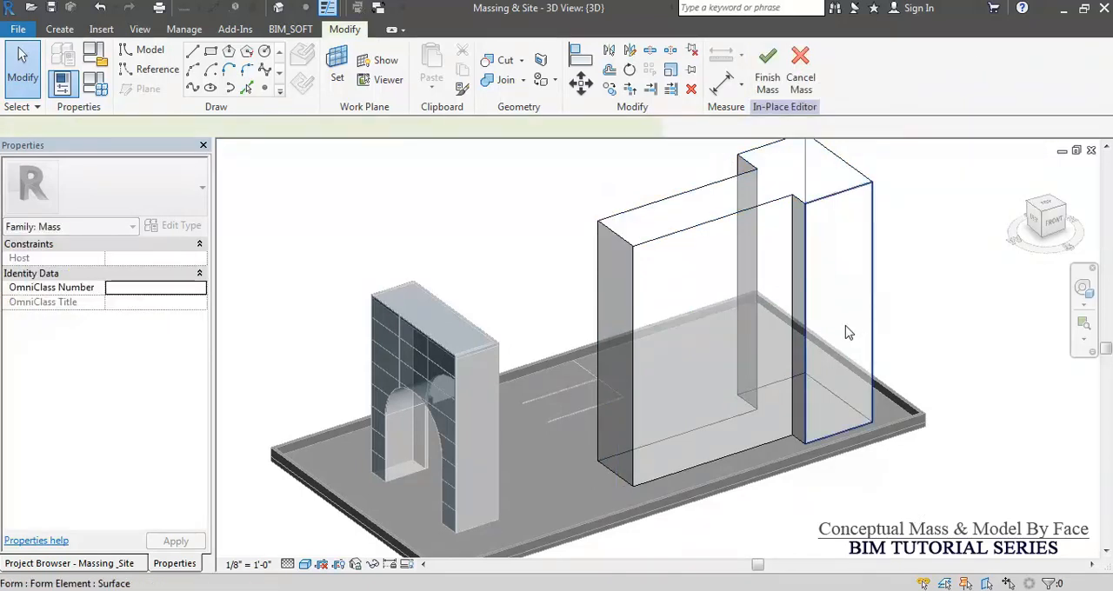
Move the wider block's front face outward along its normal and pull it back slightly to adjust its depth.
{"action": "left_click", "coordinate": [847, 331]}
{"action": "left_click_drag", "start_coordinate": [861, 338], "coordinate": [871, 346]}
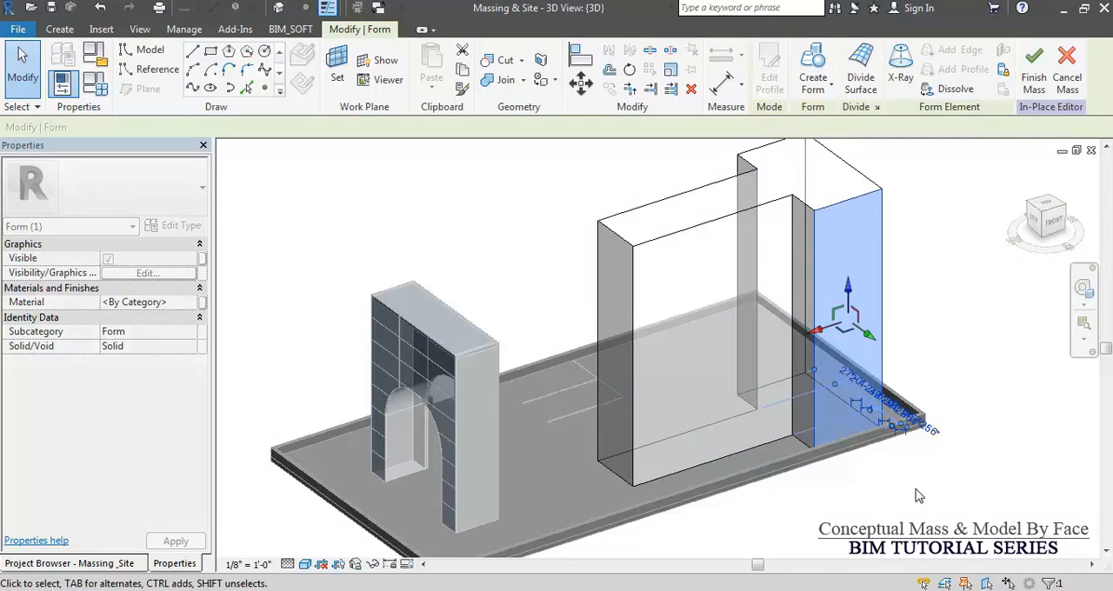
{"action": "left_click", "coordinate": [905, 487]}
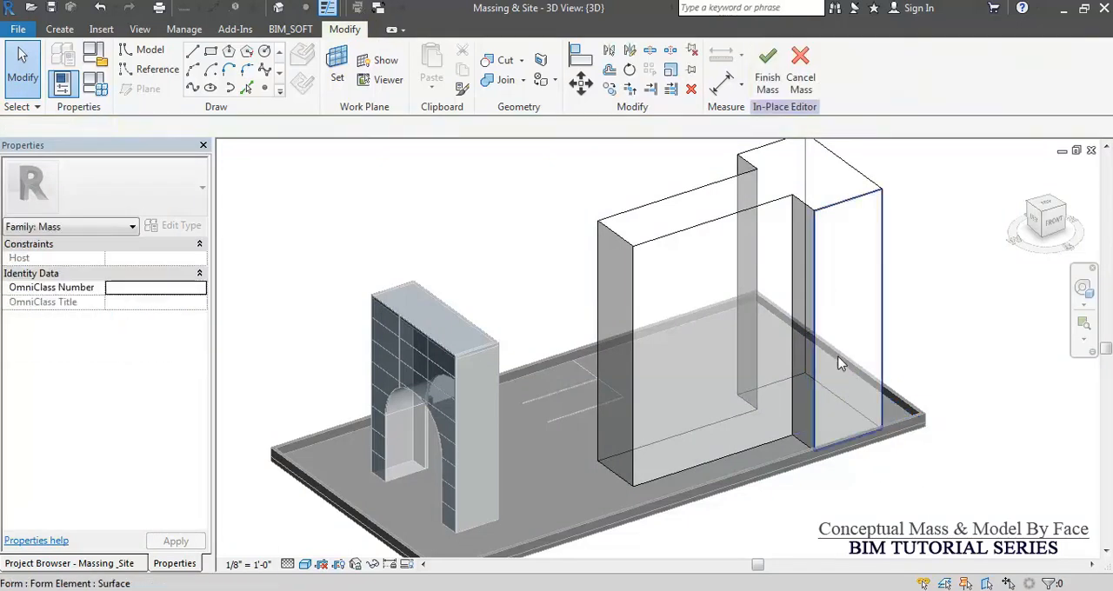
{"action": "left_click", "coordinate": [867, 363]}
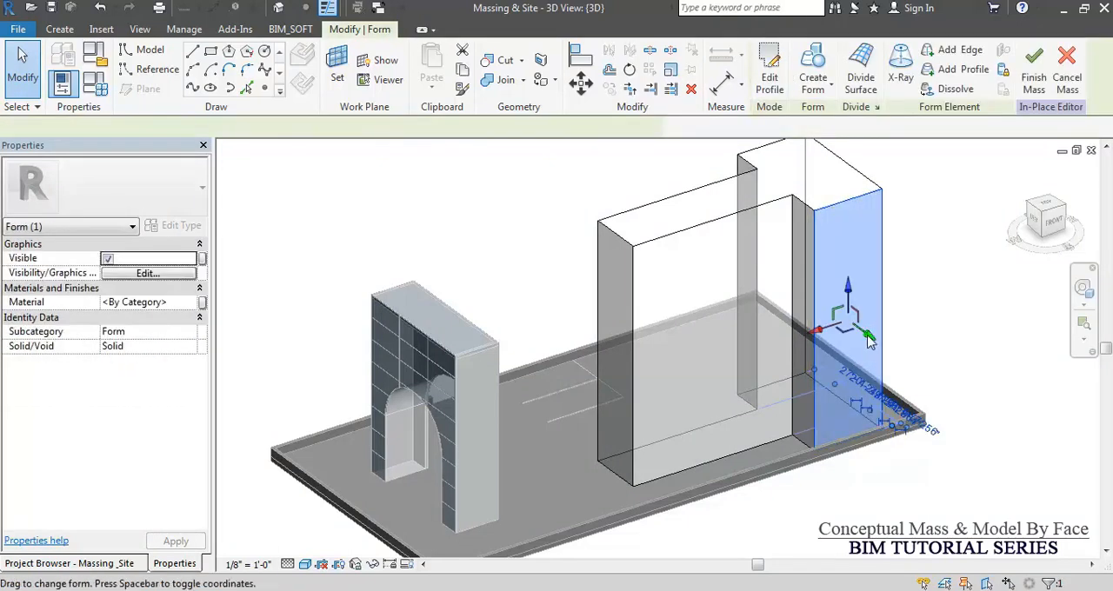
{"action": "left_click_drag", "start_coordinate": [867, 339], "coordinate": [971, 339]}
{"action": "left_click", "coordinate": [975, 341]}
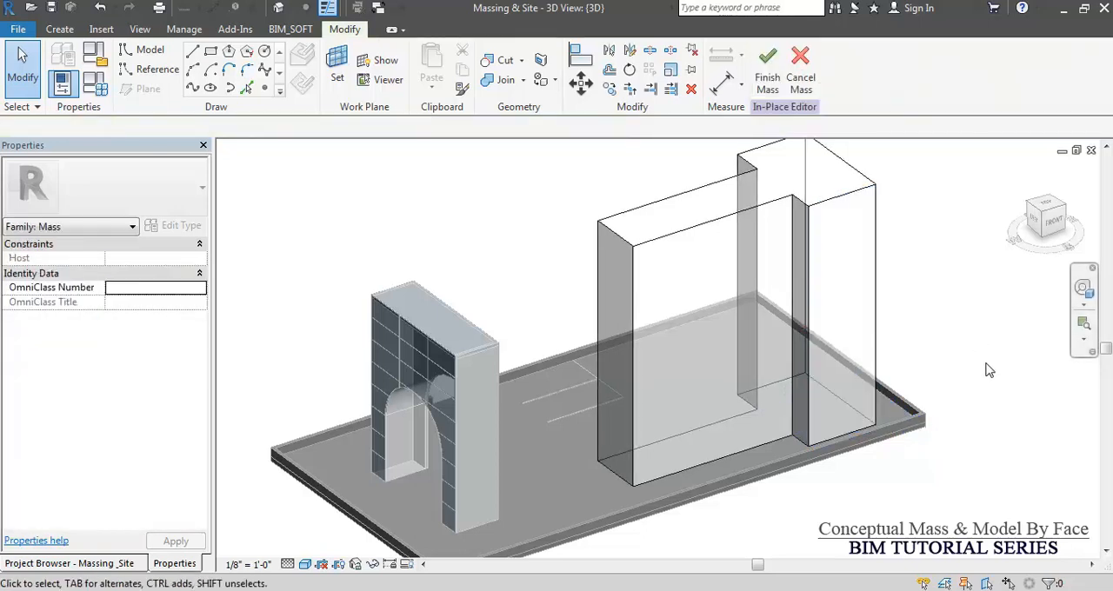
Slide the long wing's front face sideways towards the arch so that its adjoining side faces slant.
{"action": "left_click", "coordinate": [703, 243]}
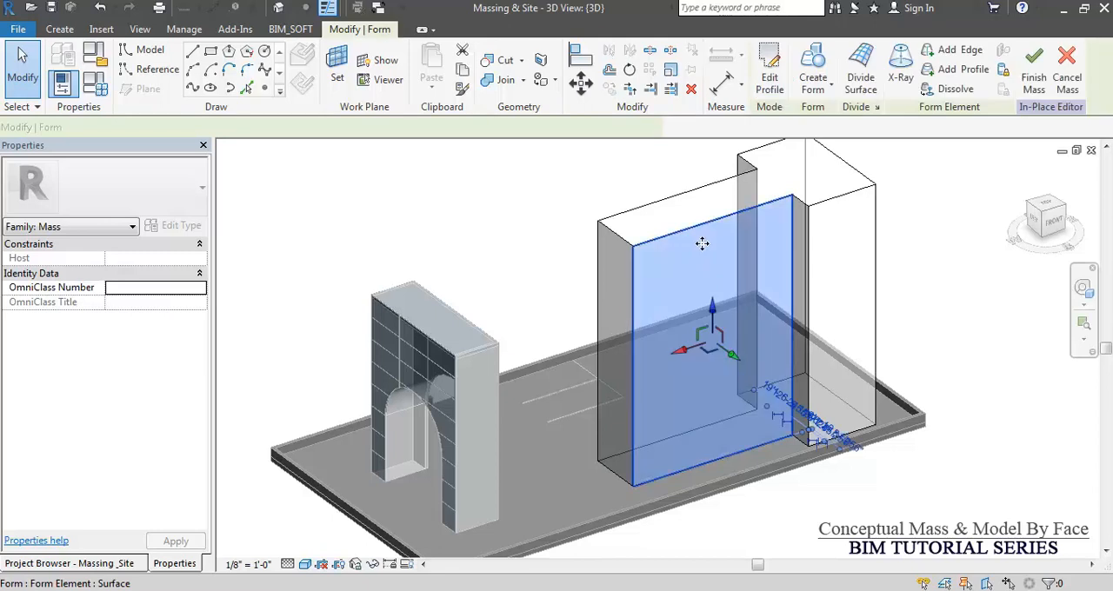
{"action": "left_click", "coordinate": [678, 350]}
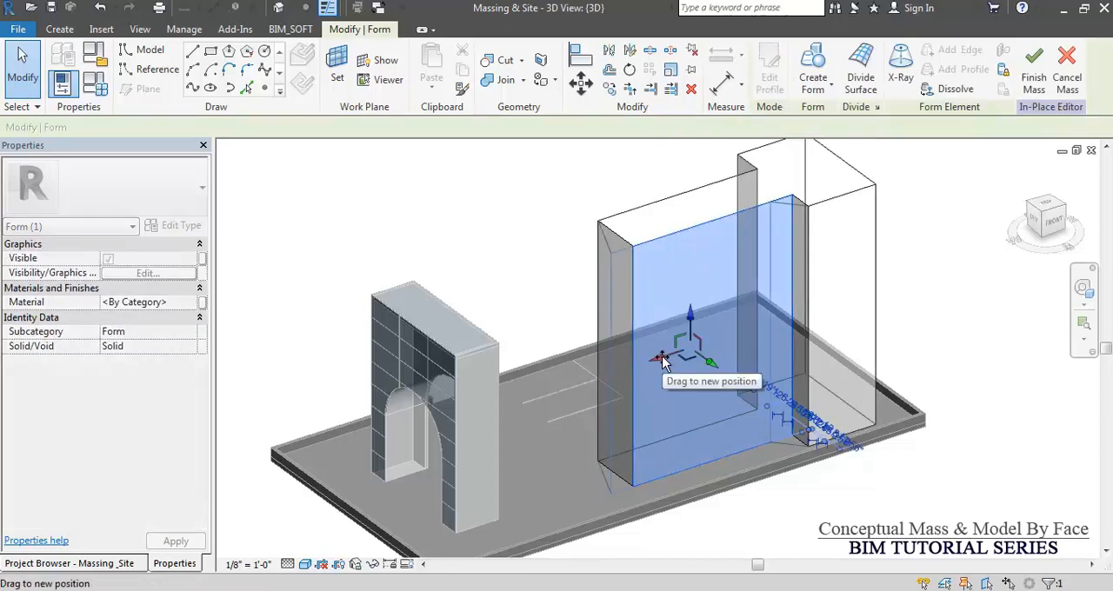
{"action": "left_click_drag", "start_coordinate": [662, 362], "coordinate": [688, 384]}
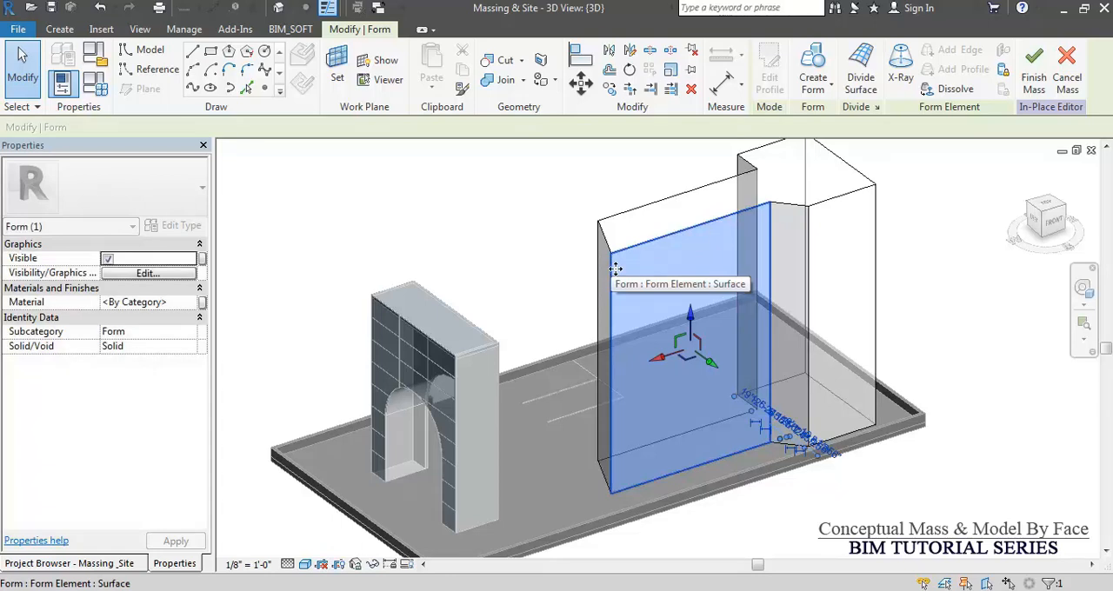
{"action": "middle_click_drag", "start_coordinate": [691, 340], "coordinate": [866, 222], "text": "shift"}
{"action": "left_click", "coordinate": [841, 183]}
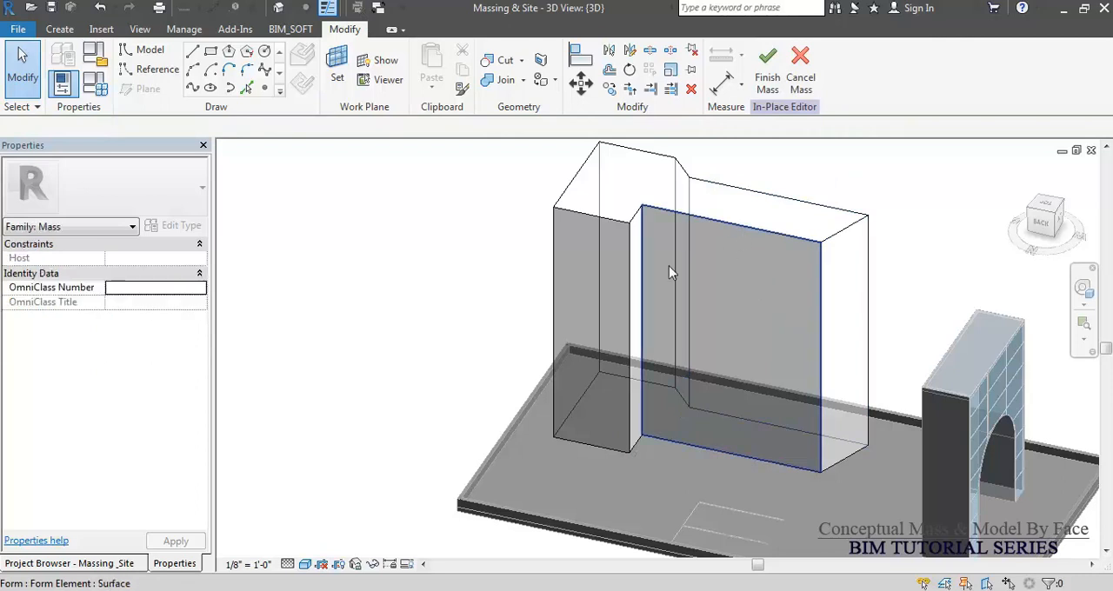
Pull the top edge of the wider block's back face outward, to about 11'-8" from the long wing's back face.
{"action": "left_click", "coordinate": [582, 220]}
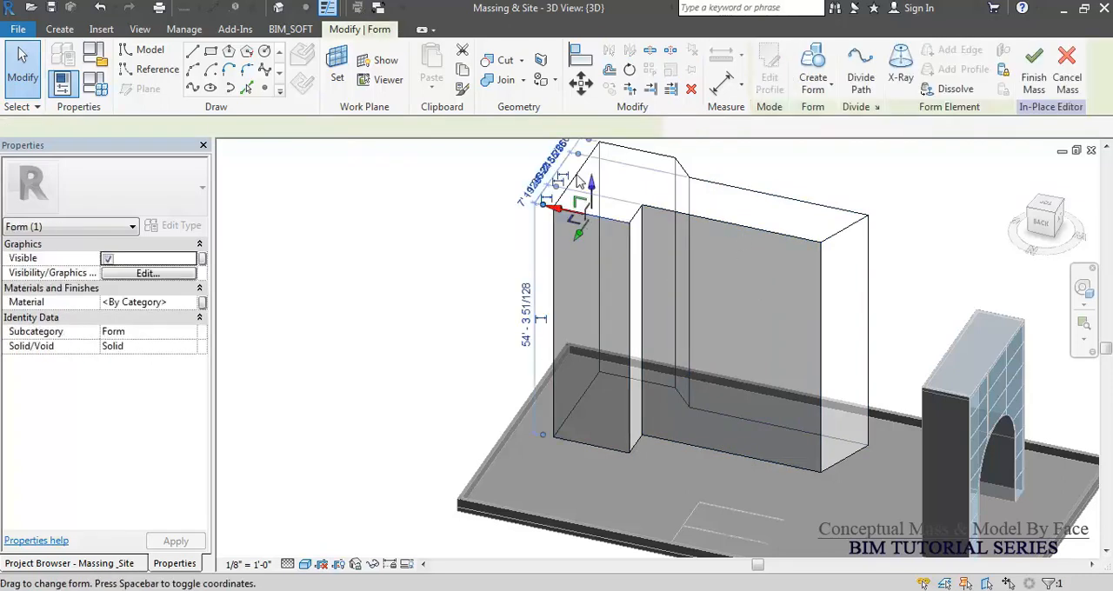
{"action": "scroll", "coordinate": [439, 233], "scroll_direction": "up", "scroll_amount": 3}
{"action": "left_click", "coordinate": [507, 262]}
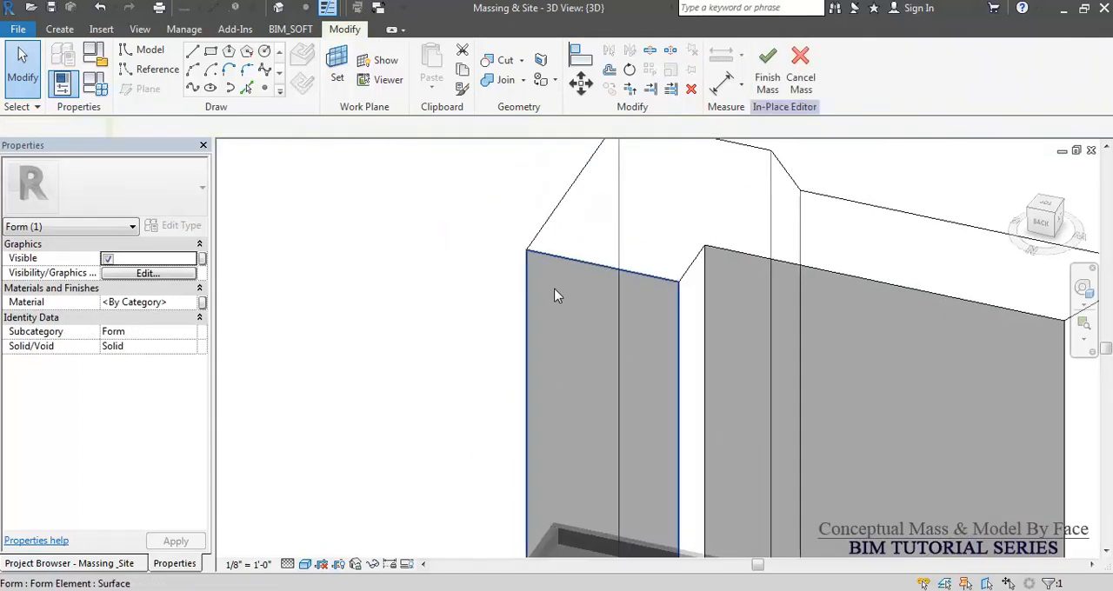
{"action": "left_click", "coordinate": [567, 263]}
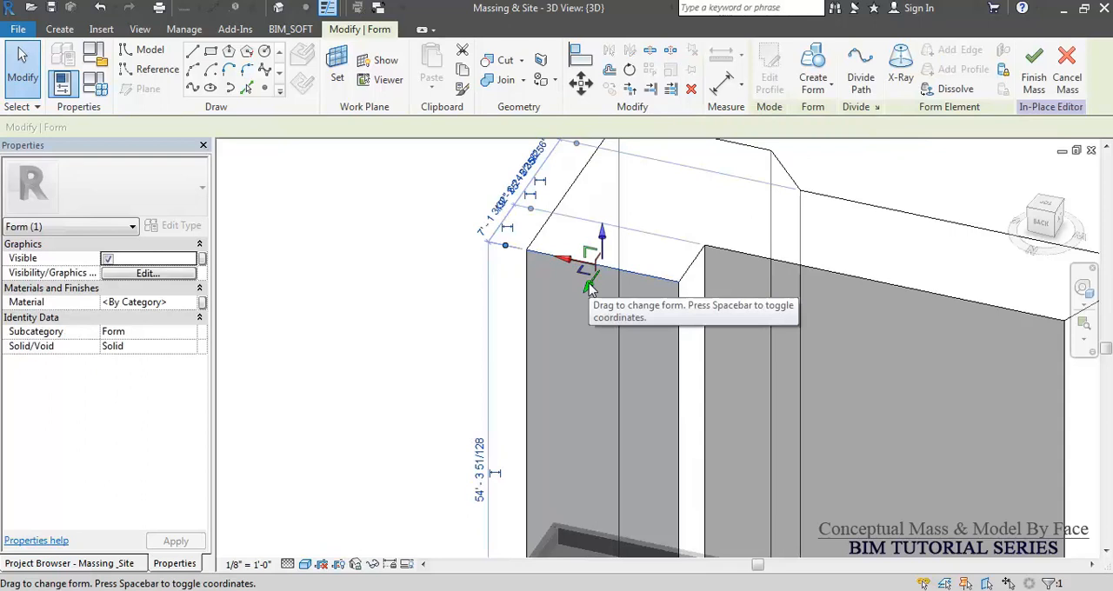
{"action": "left_click_drag", "start_coordinate": [588, 287], "coordinate": [571, 308]}
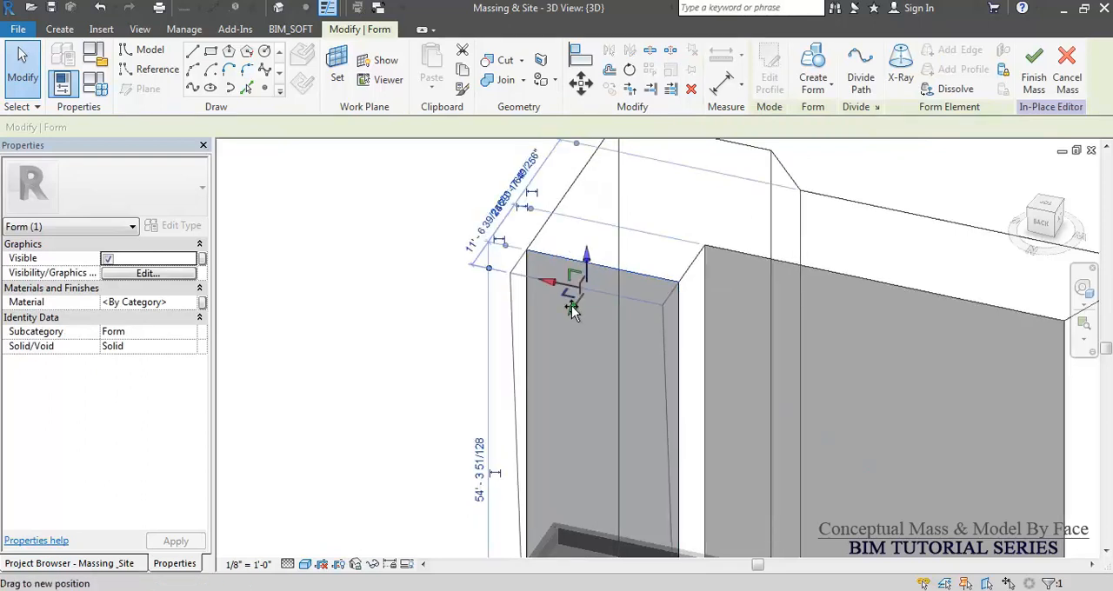
Set the pulled-out top edge's offset from the long wing's back face to 12 ft, and increase it to 15 ft.
{"action": "left_click", "coordinate": [484, 238]}
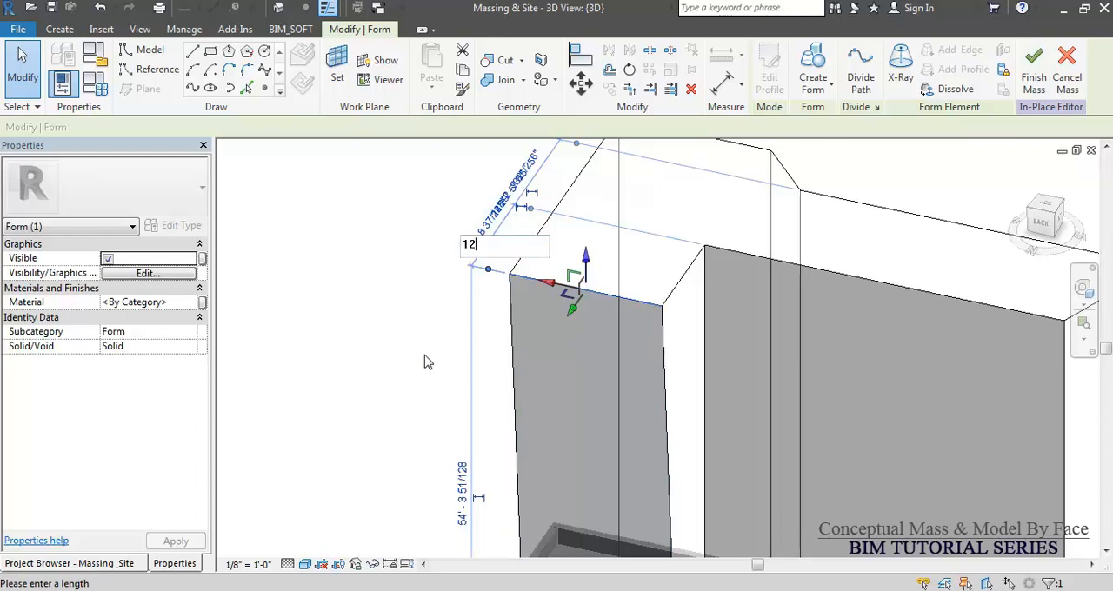
{"action": "key", "text": "Return"}
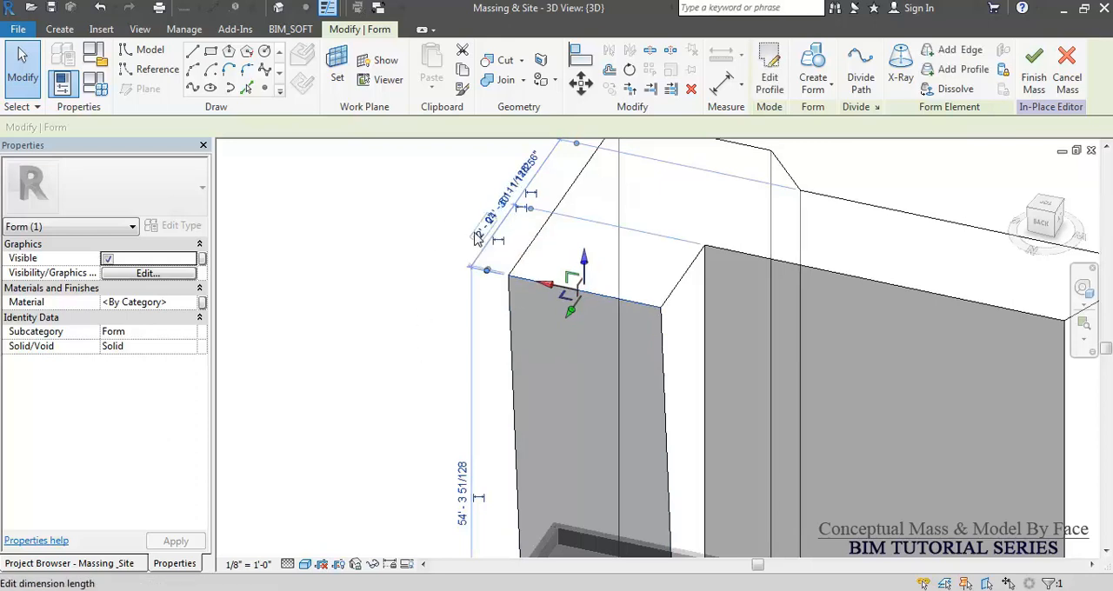
{"action": "left_click", "coordinate": [476, 239]}
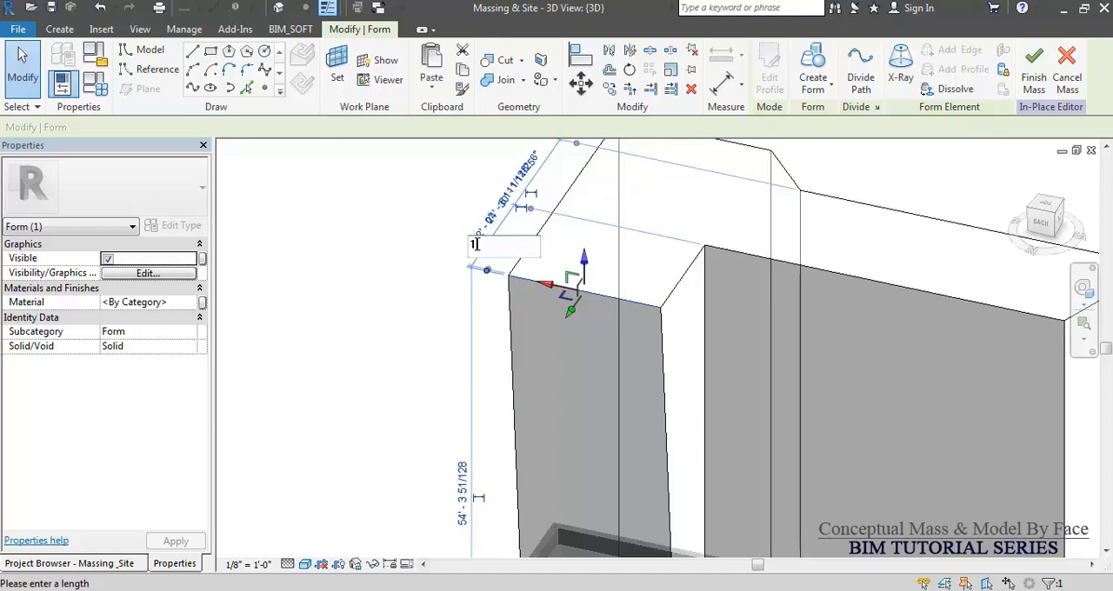
{"action": "type", "text": "15"}
{"action": "key", "text": "Return"}
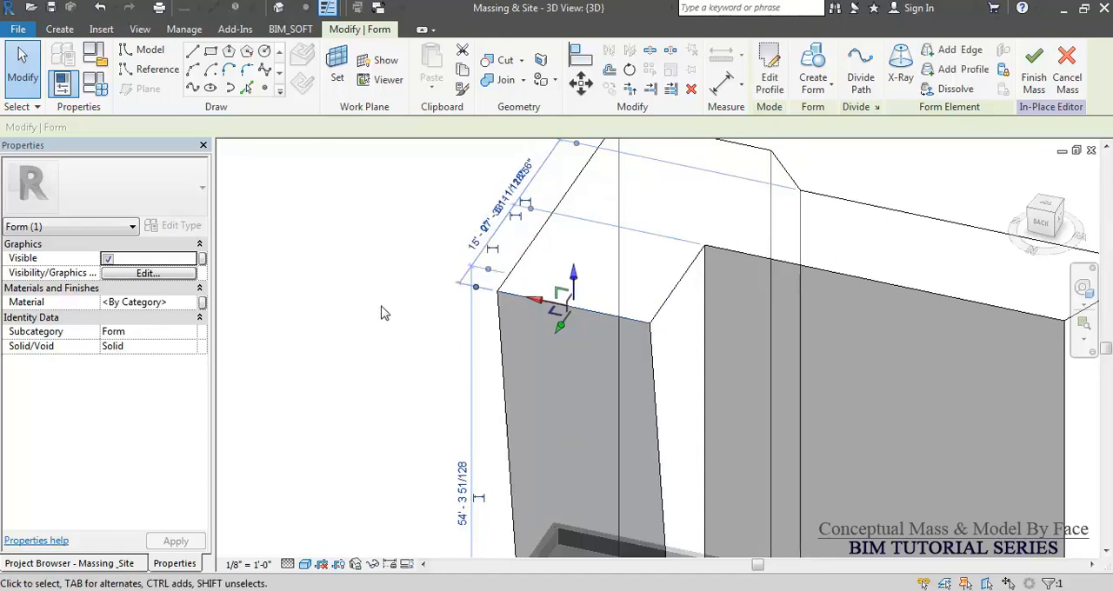
{"action": "left_click", "coordinate": [429, 307]}
Finish the Building Block in-place mass after checking its shape from several sides.
{"action": "scroll", "coordinate": [447, 298], "scroll_direction": "down", "scroll_amount": 4}
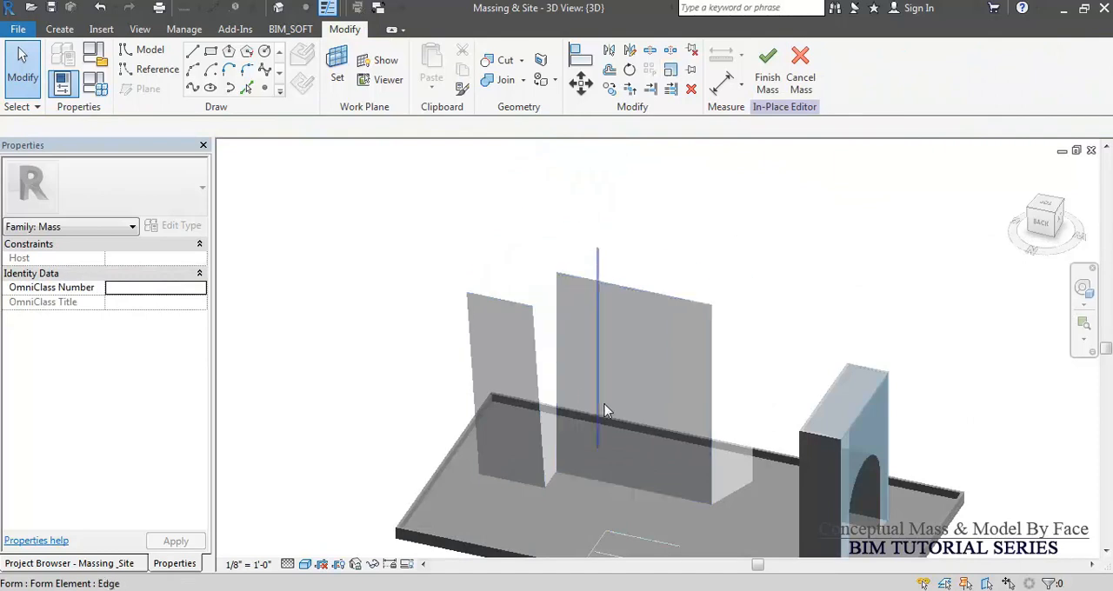
{"action": "scroll", "coordinate": [602, 452], "scroll_direction": "down", "scroll_amount": 2}
{"action": "middle_click_drag", "start_coordinate": [685, 474], "coordinate": [490, 462], "text": "shift"}
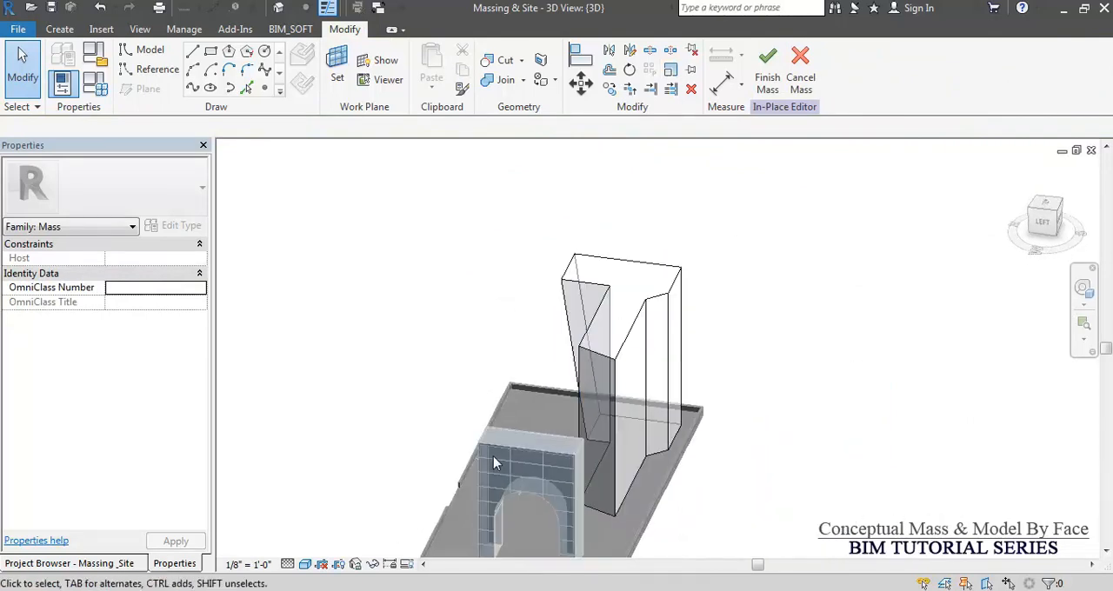
{"action": "middle_click_drag", "start_coordinate": [789, 468], "coordinate": [584, 476], "text": "shift"}
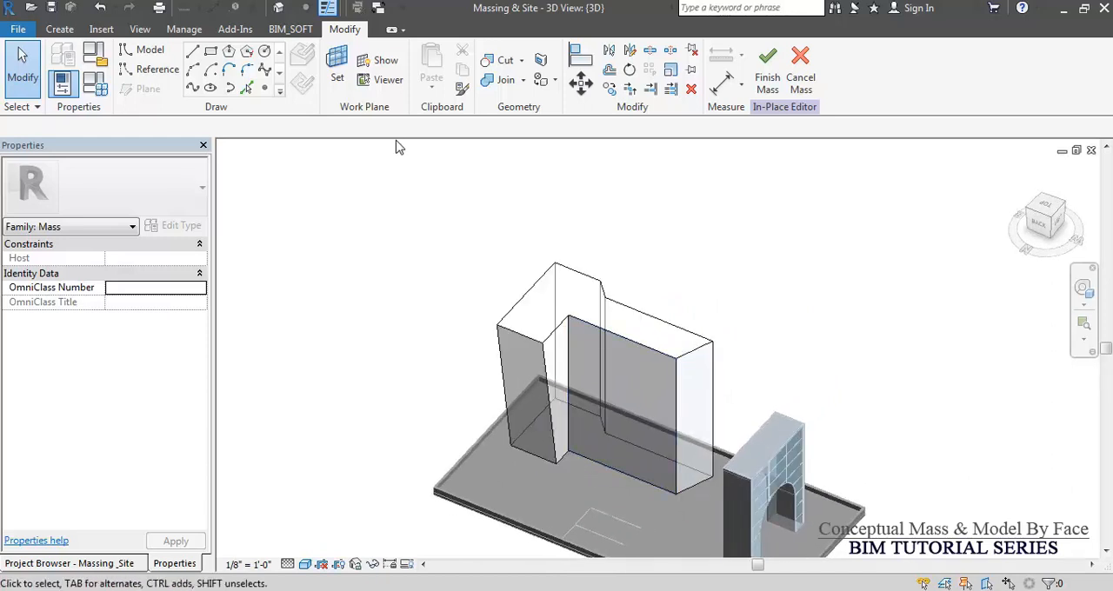
{"action": "left_click", "coordinate": [767, 70]}
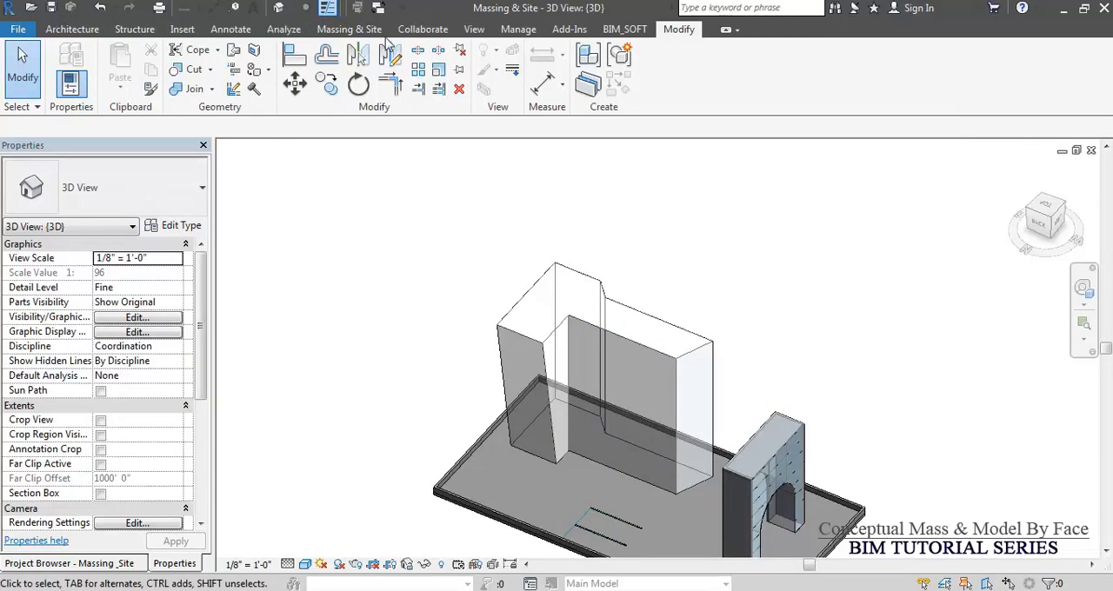
Place Generic - 8" walls by face on the Building Block's long outer face, its arch-side end face and the adjoining rear faces.
{"action": "left_click", "coordinate": [352, 29]}
{"action": "left_click", "coordinate": [303, 79]}
{"action": "middle_click_drag", "start_coordinate": [653, 281], "coordinate": [616, 485], "text": "shift"}
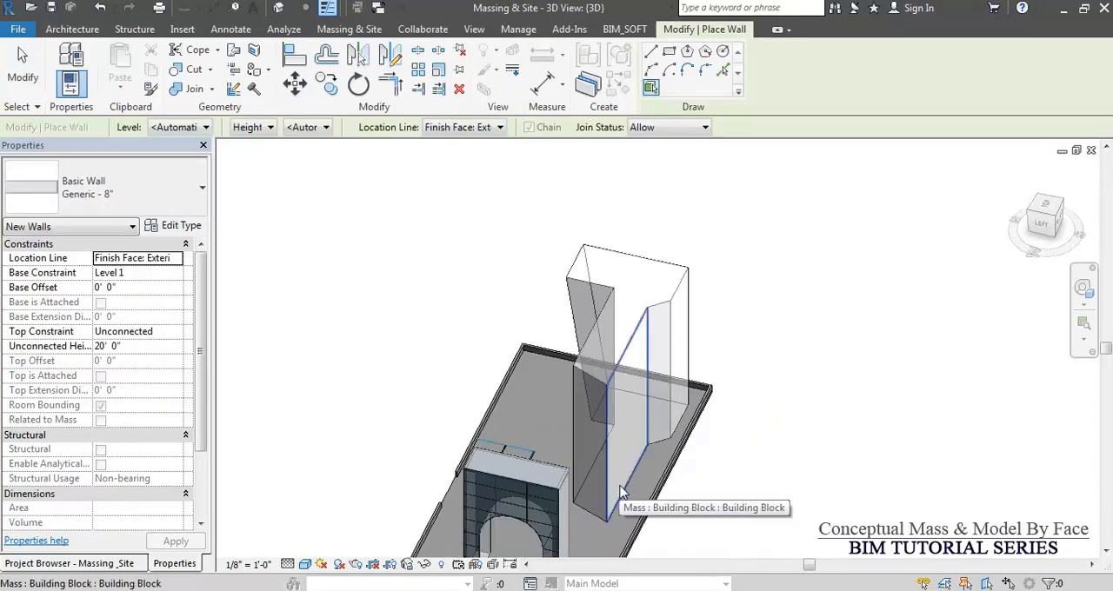
{"action": "left_click", "coordinate": [620, 492]}
{"action": "left_click", "coordinate": [596, 509]}
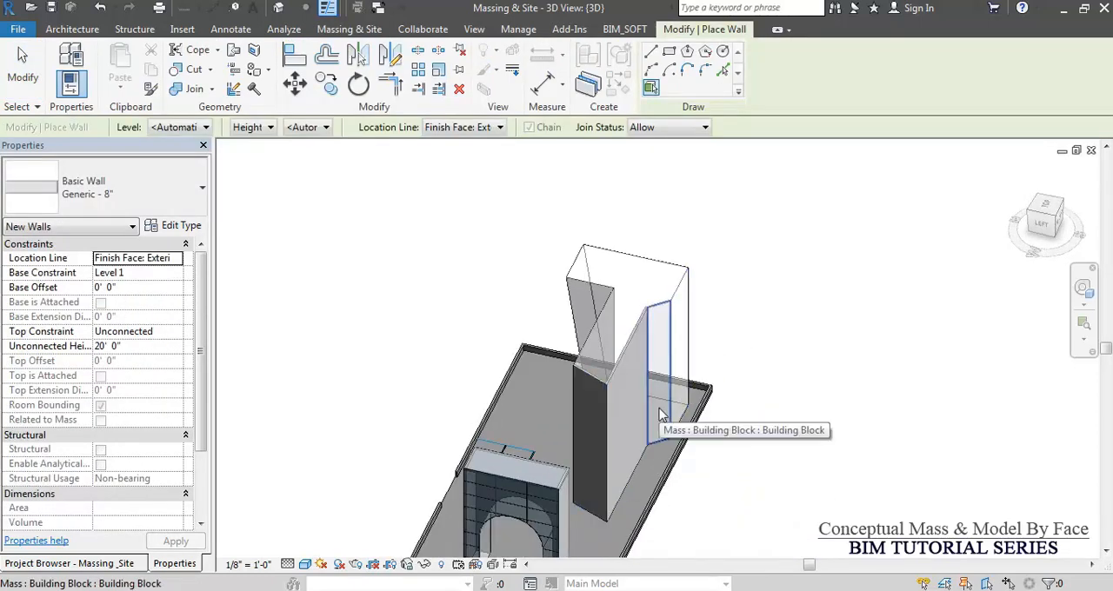
{"action": "left_click", "coordinate": [659, 416]}
{"action": "left_click", "coordinate": [680, 382]}
Add Generic - 8" walls by face to the remaining outer side face and the large inner face of the Building Block.
{"action": "middle_click_drag", "start_coordinate": [742, 365], "coordinate": [686, 460], "text": "shift"}
{"action": "left_click", "coordinate": [705, 470]}
{"action": "middle_click_drag", "start_coordinate": [740, 431], "coordinate": [486, 386], "text": "shift"}
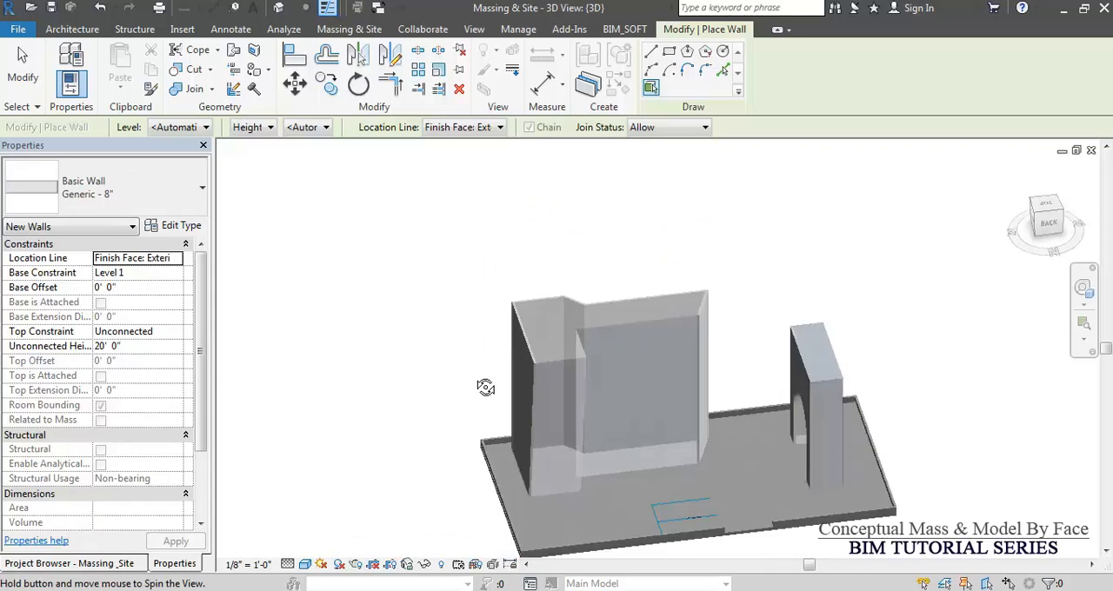
{"action": "left_click", "coordinate": [652, 429]}
{"action": "middle_click_drag", "start_coordinate": [651, 426], "coordinate": [550, 465], "text": "shift"}
{"action": "scroll", "coordinate": [509, 424], "scroll_direction": "up", "scroll_amount": 3}
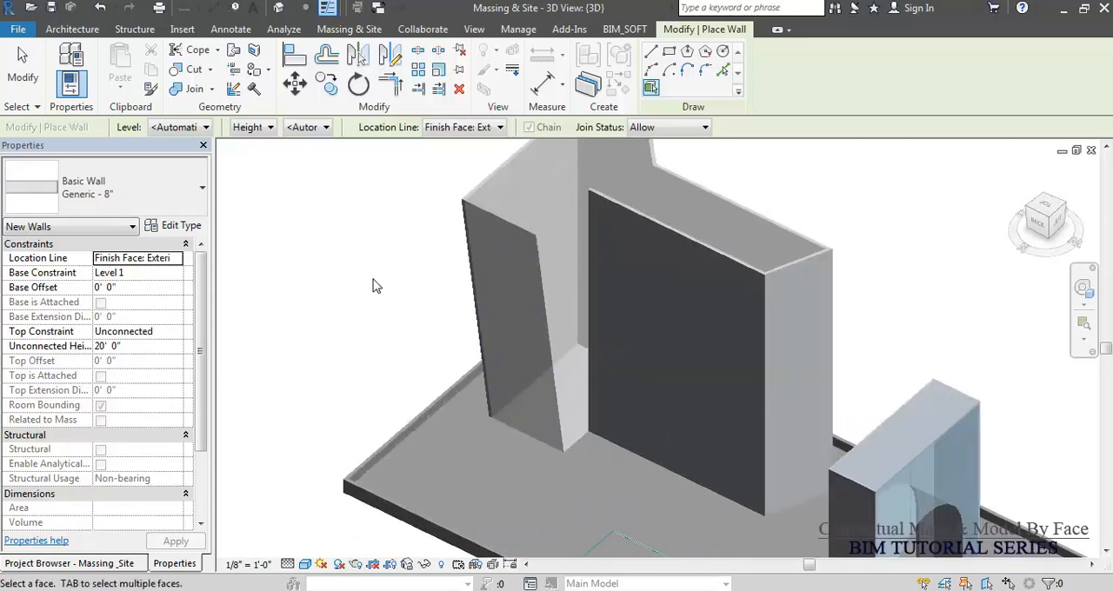
Create a 5' x 10' curtain system by face on the two slanted front faces of the Building Block.
{"action": "left_click", "coordinate": [348, 30]}
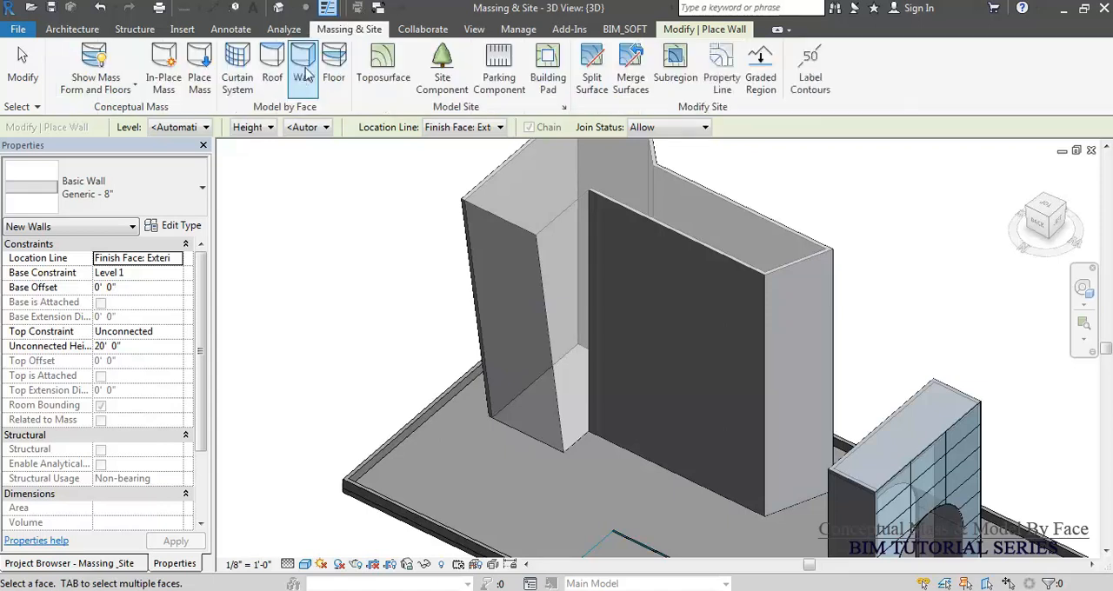
{"action": "left_click", "coordinate": [236, 66]}
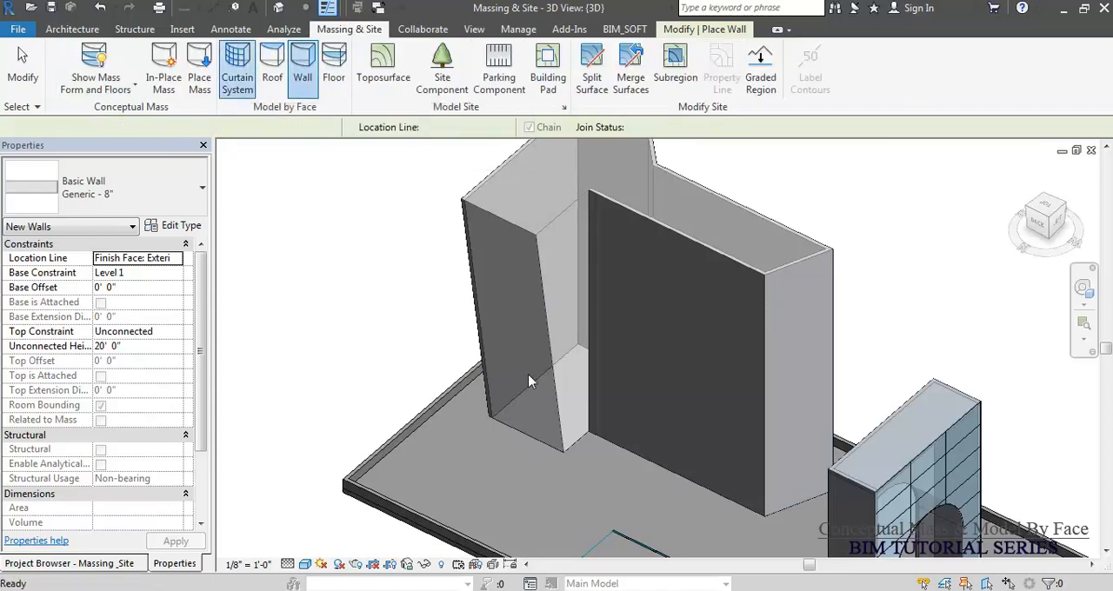
{"action": "left_click", "coordinate": [536, 372]}
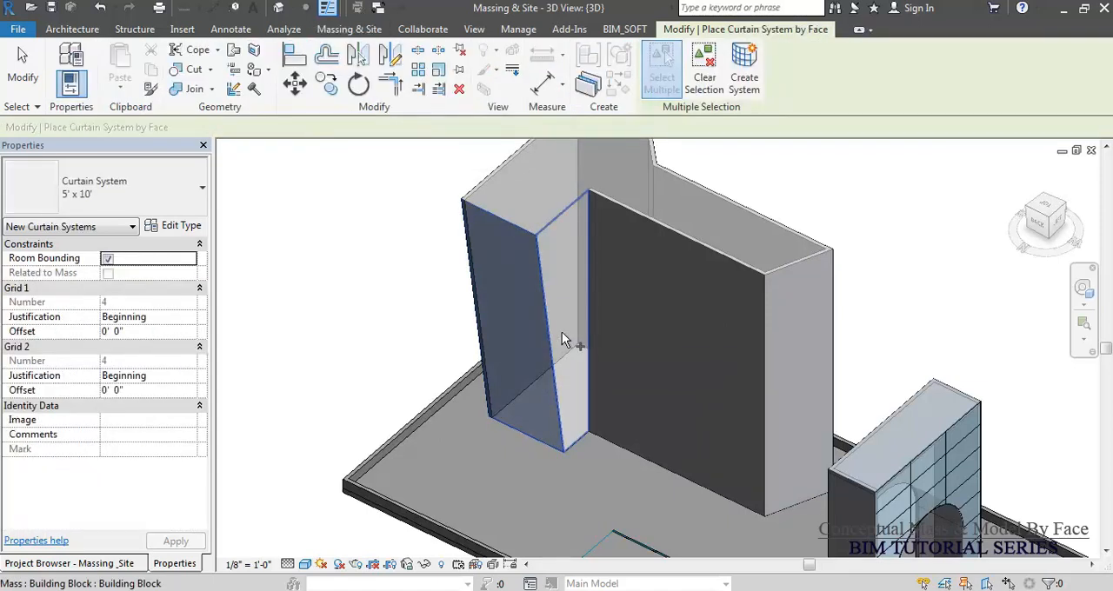
{"action": "left_click", "coordinate": [561, 332]}
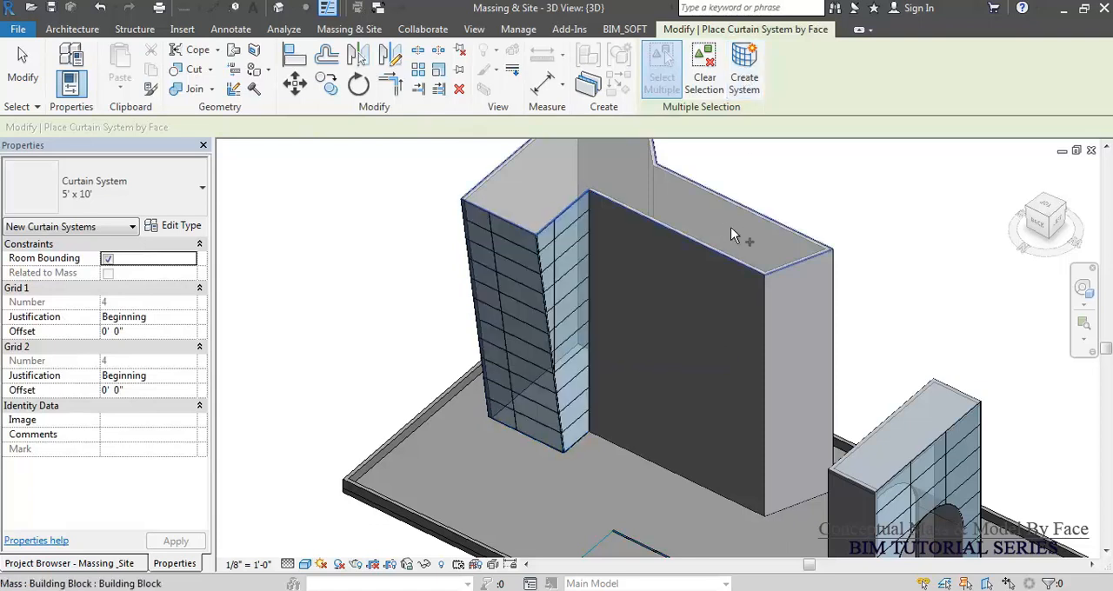
{"action": "scroll", "coordinate": [528, 306], "scroll_direction": "up", "scroll_amount": 2}
{"action": "scroll", "coordinate": [528, 313], "scroll_direction": "up", "scroll_amount": 2}
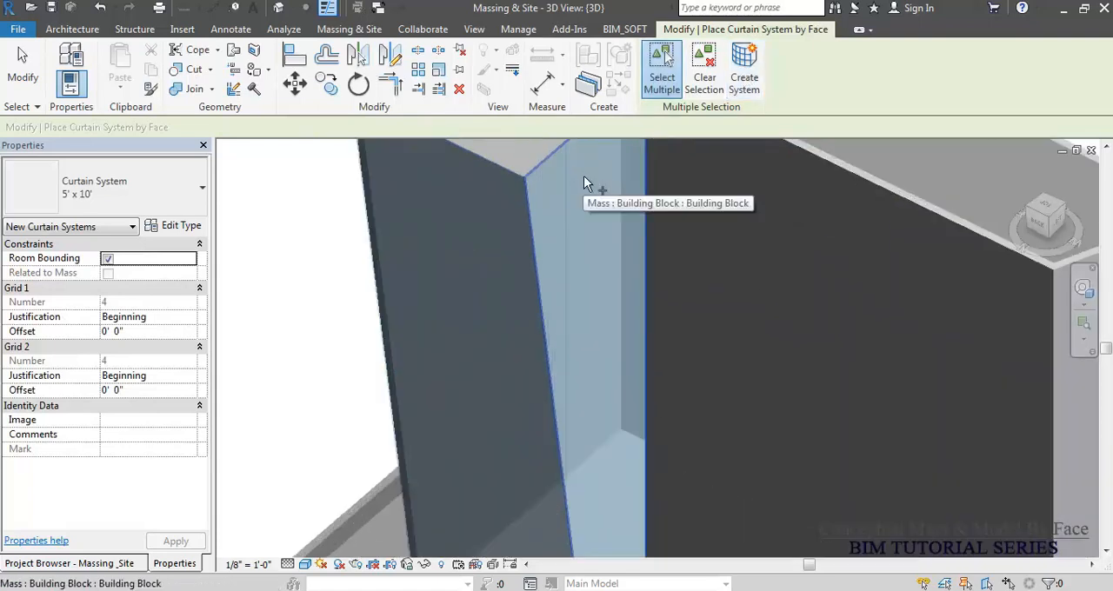
{"action": "key", "text": "Escape"}
{"action": "key", "text": "Escape"}
{"action": "scroll", "coordinate": [586, 383], "scroll_direction": "down", "scroll_amount": 6}
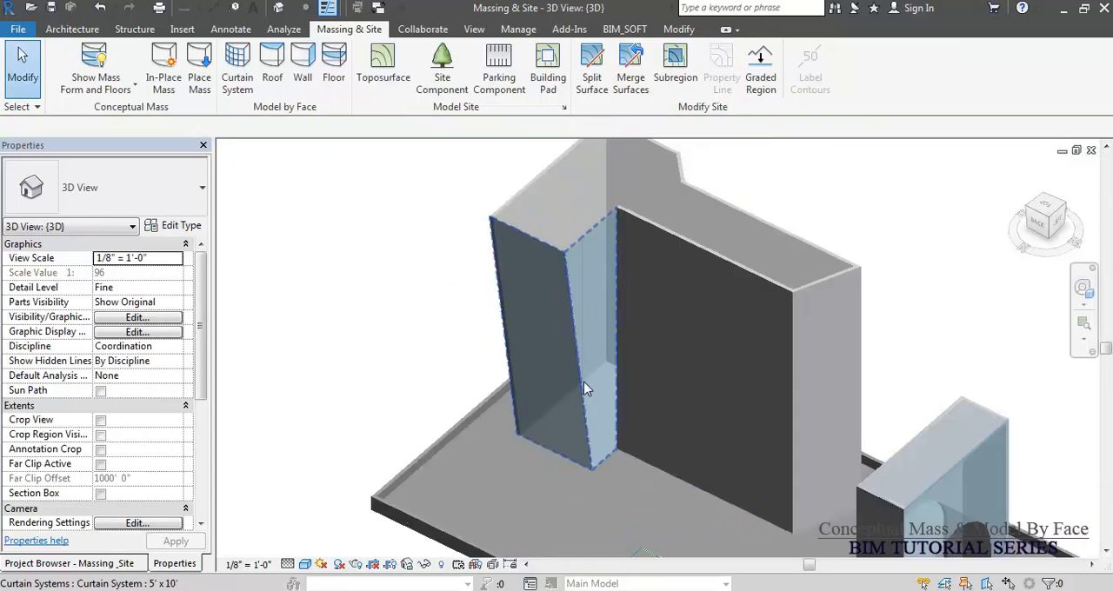
Create a Generic - 9" roof by face on the Building Block's top face, referenced to Level 8.
{"action": "left_click", "coordinate": [272, 63]}
{"action": "left_click", "coordinate": [591, 265]}
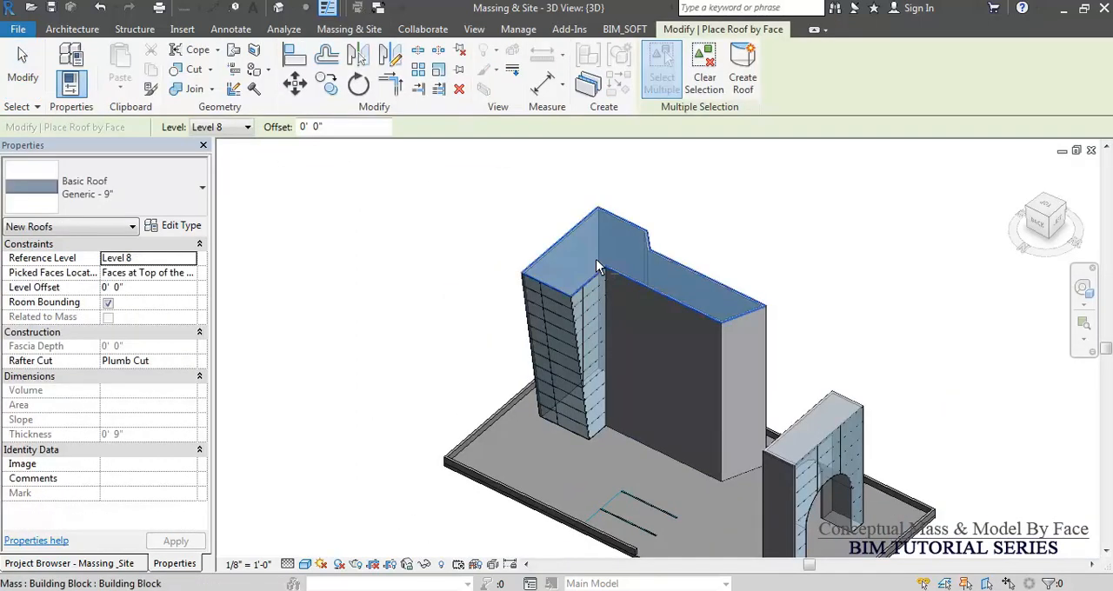
{"action": "left_click", "coordinate": [725, 80]}
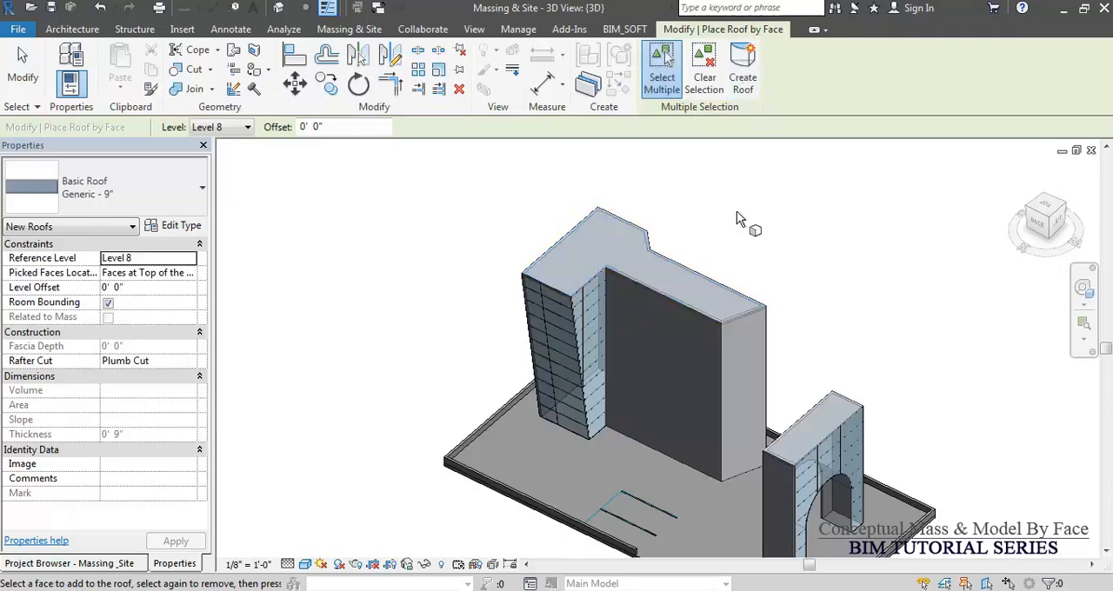
{"action": "key", "text": "Escape"}
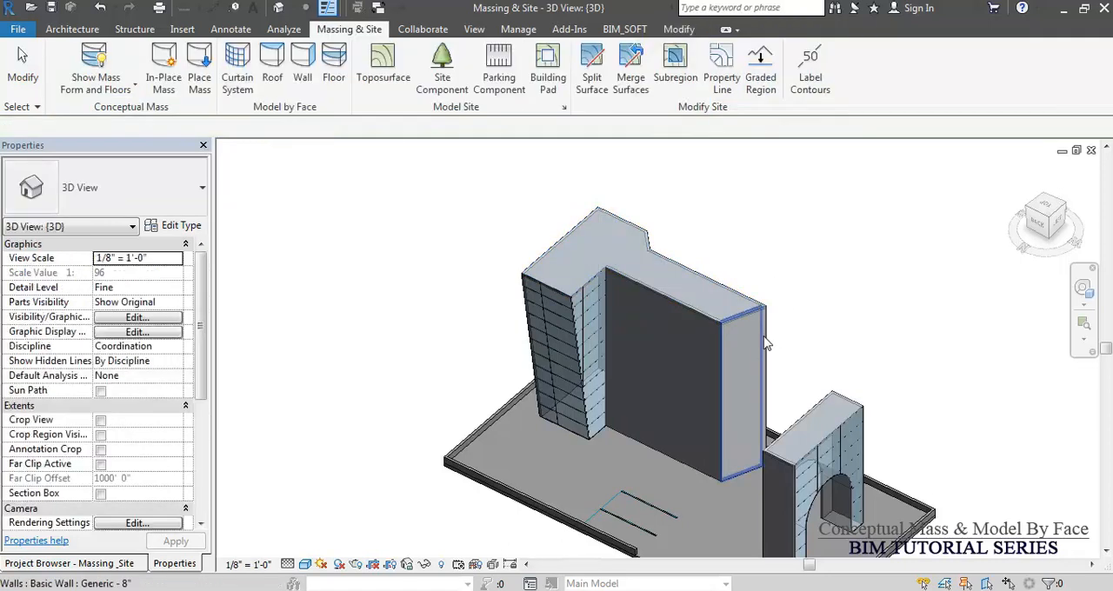
Select the chain of Building Block walls and attach their tops to the roof.
{"action": "key", "text": "Tab"}
{"action": "left_click", "coordinate": [767, 343]}
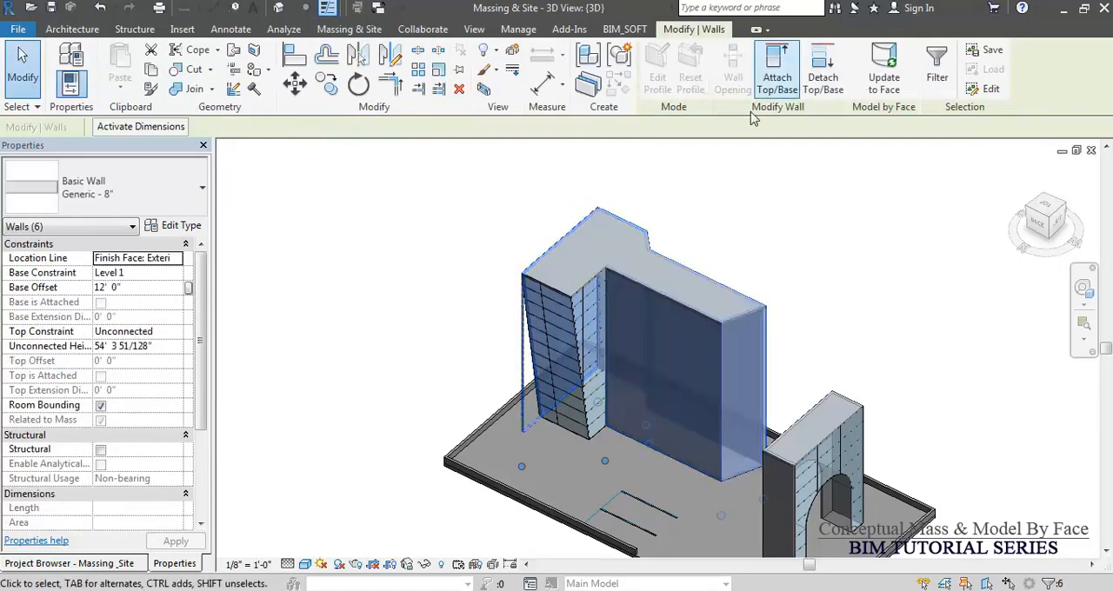
{"action": "left_click", "coordinate": [782, 76]}
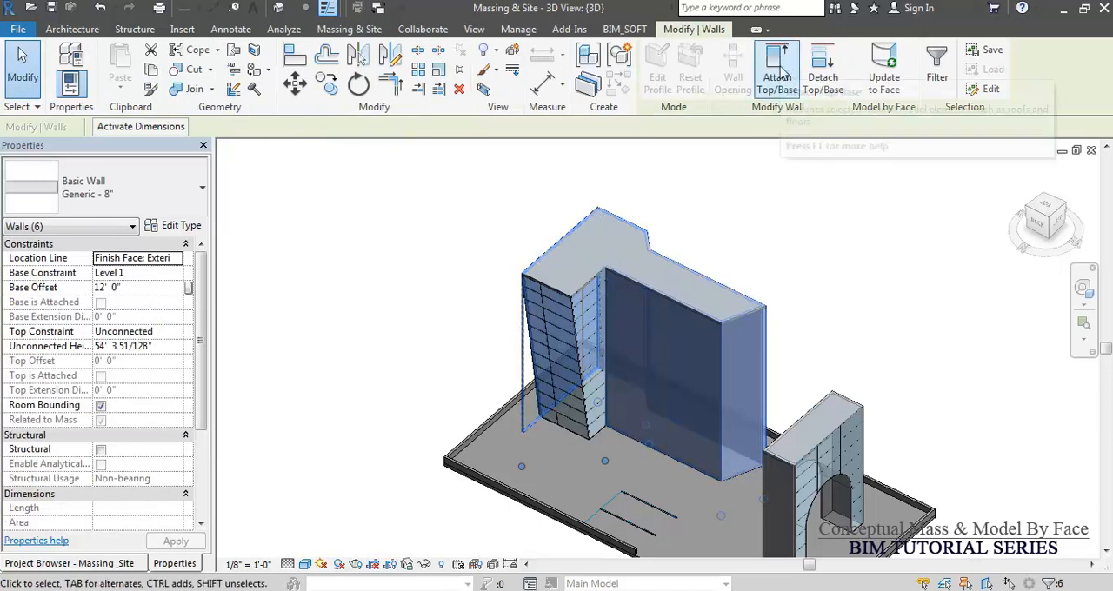
{"action": "left_click", "coordinate": [581, 262]}
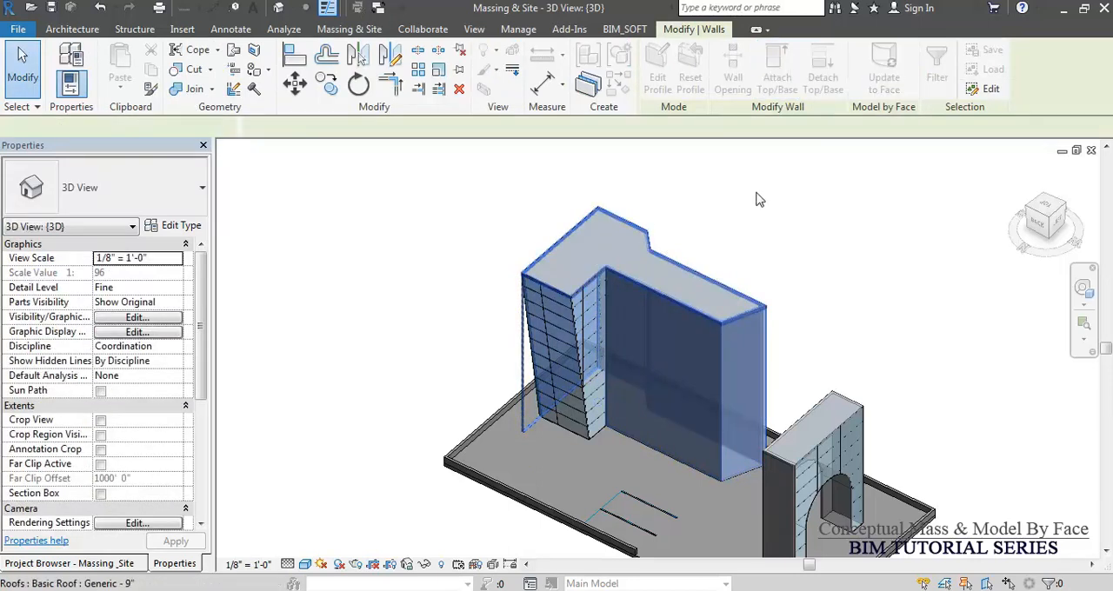
{"action": "left_click", "coordinate": [772, 191]}
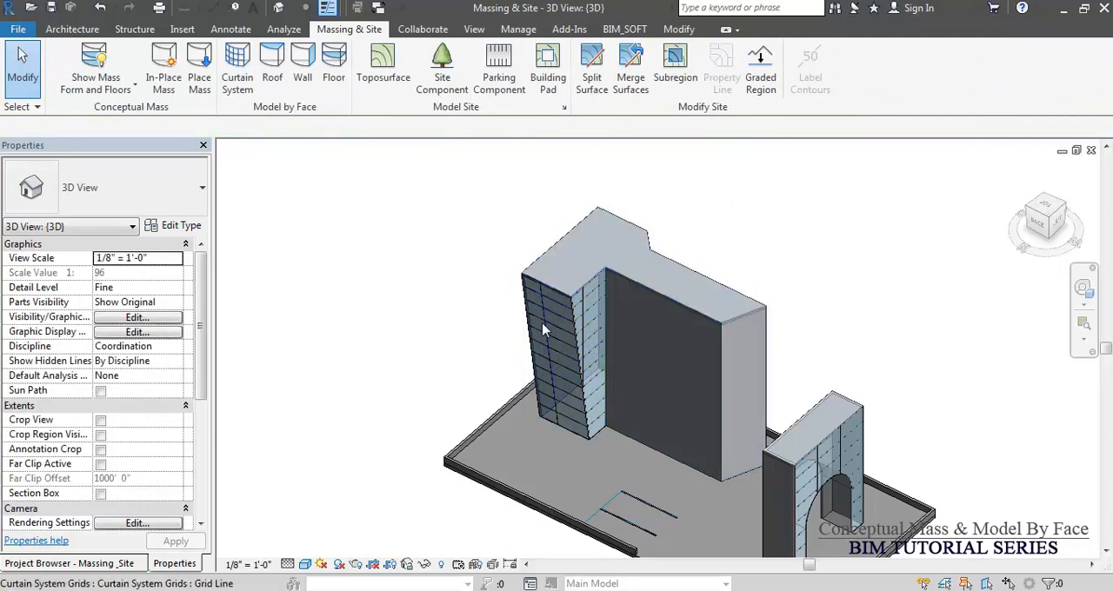
{"action": "left_click", "coordinate": [573, 436]}
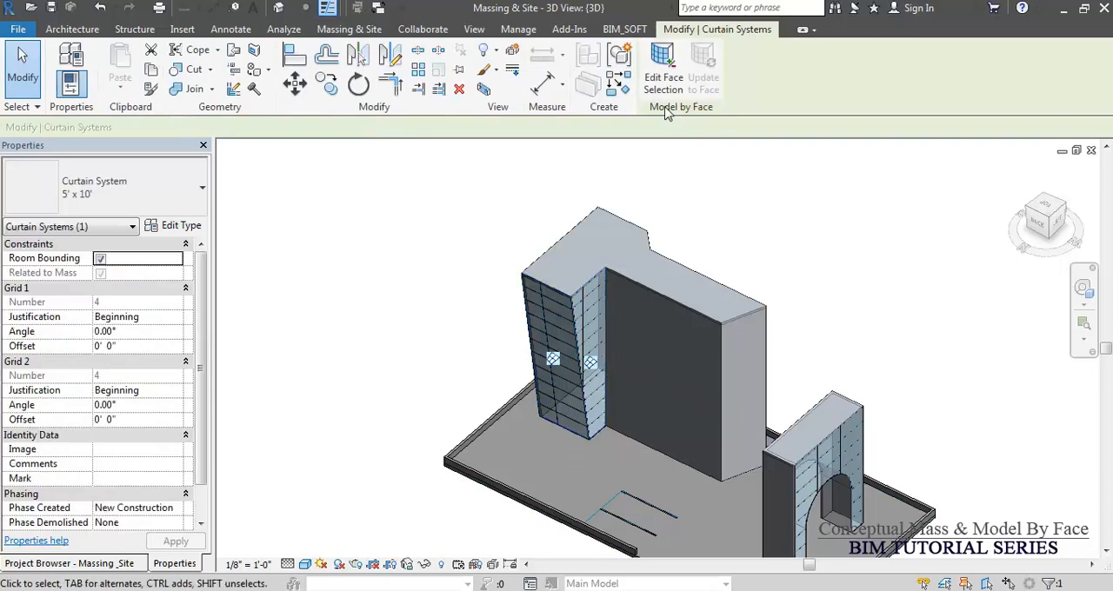
{"action": "left_click", "coordinate": [725, 183]}
{"action": "scroll", "coordinate": [600, 323], "scroll_direction": "up", "scroll_amount": 4}
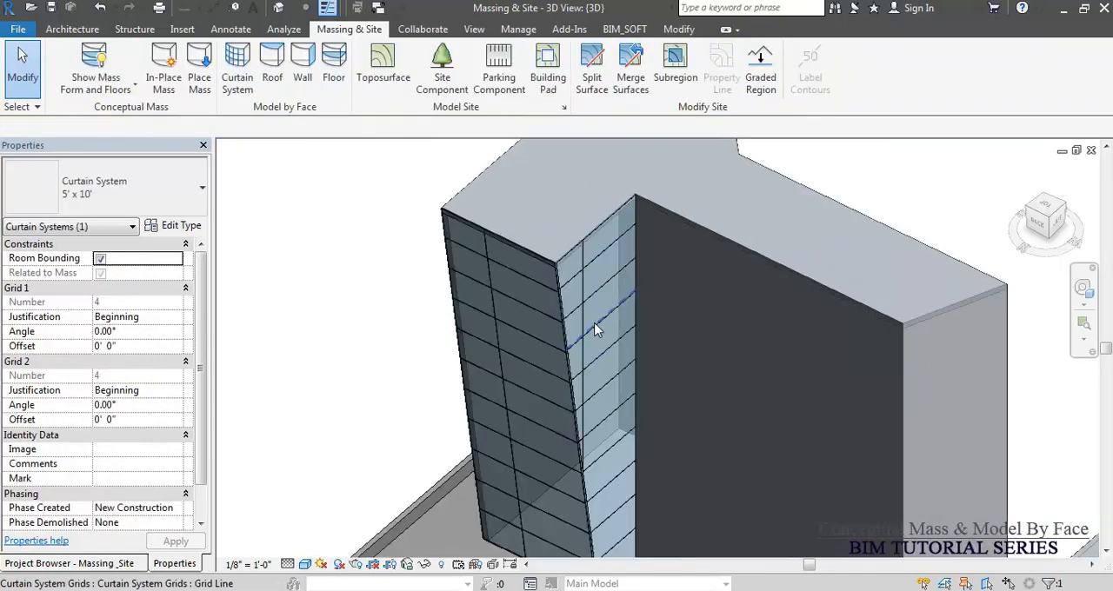
{"action": "scroll", "coordinate": [505, 299], "scroll_direction": "down", "scroll_amount": 5}
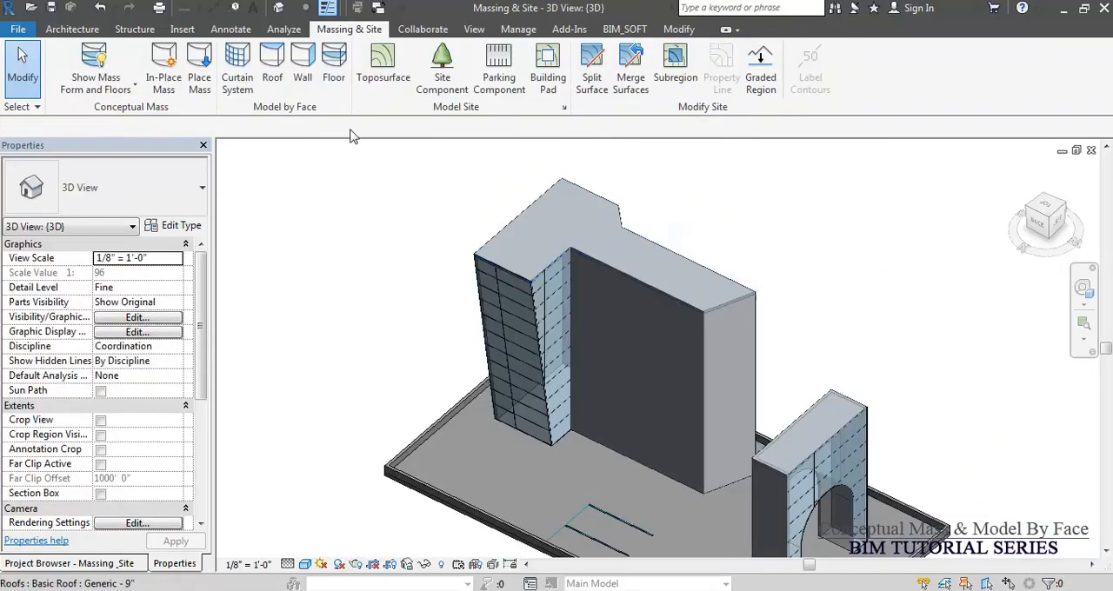
Show the 3D view with hidden-line display and examine the building and arch for mass floors usable by Floor by Face.
{"action": "left_click", "coordinate": [333, 78]}
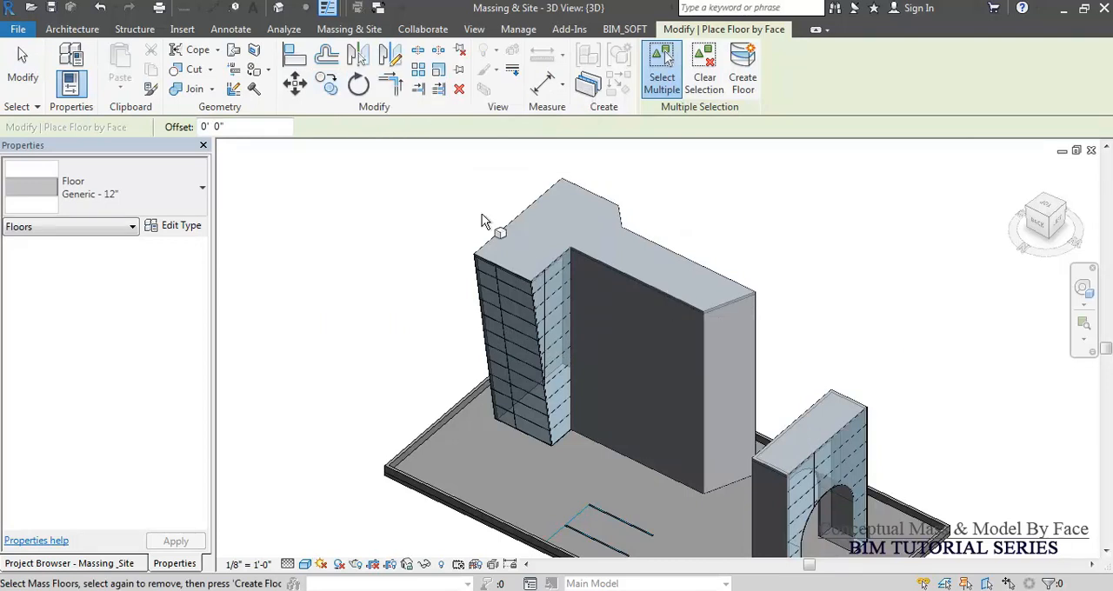
{"action": "scroll", "coordinate": [472, 261], "scroll_direction": "up", "scroll_amount": 5}
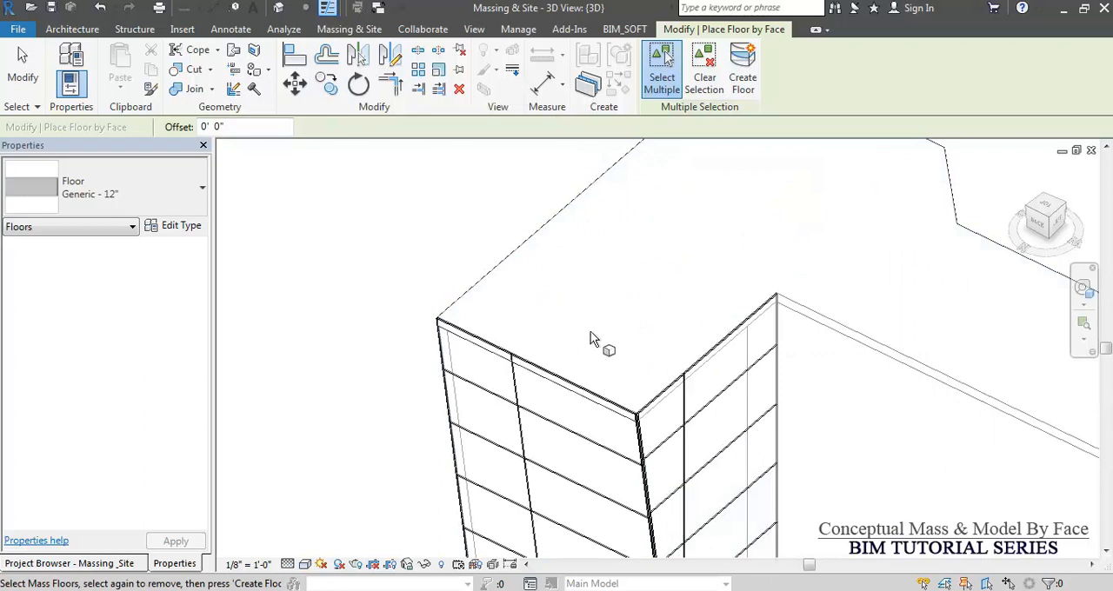
{"action": "scroll", "coordinate": [579, 243], "scroll_direction": "down", "scroll_amount": 3}
{"action": "middle_click_drag", "start_coordinate": [681, 417], "coordinate": [647, 415]}
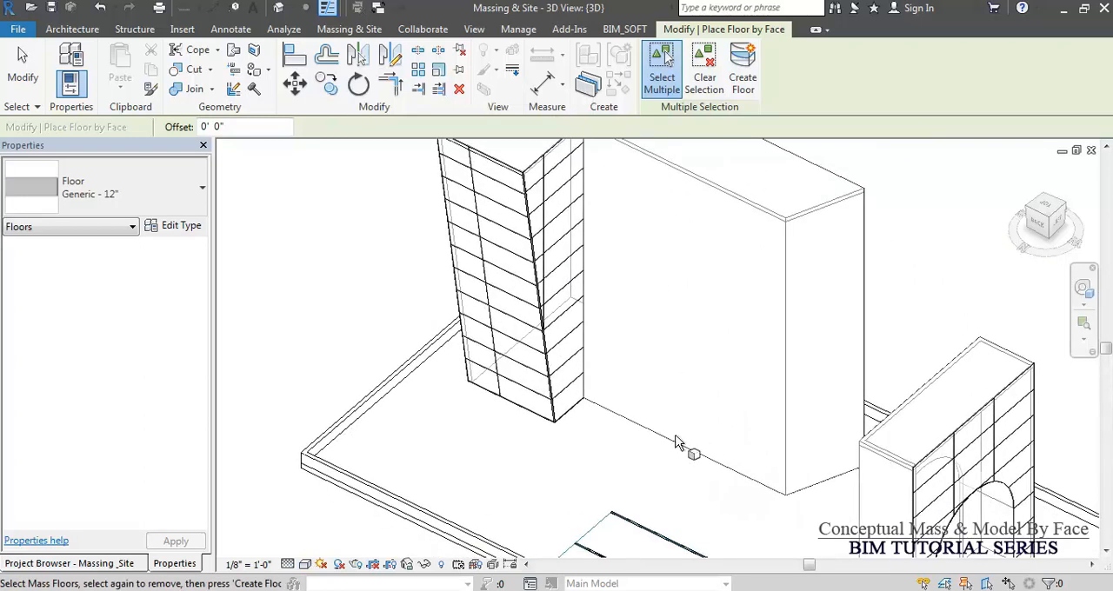
{"action": "scroll", "coordinate": [777, 409], "scroll_direction": "up", "scroll_amount": 2}
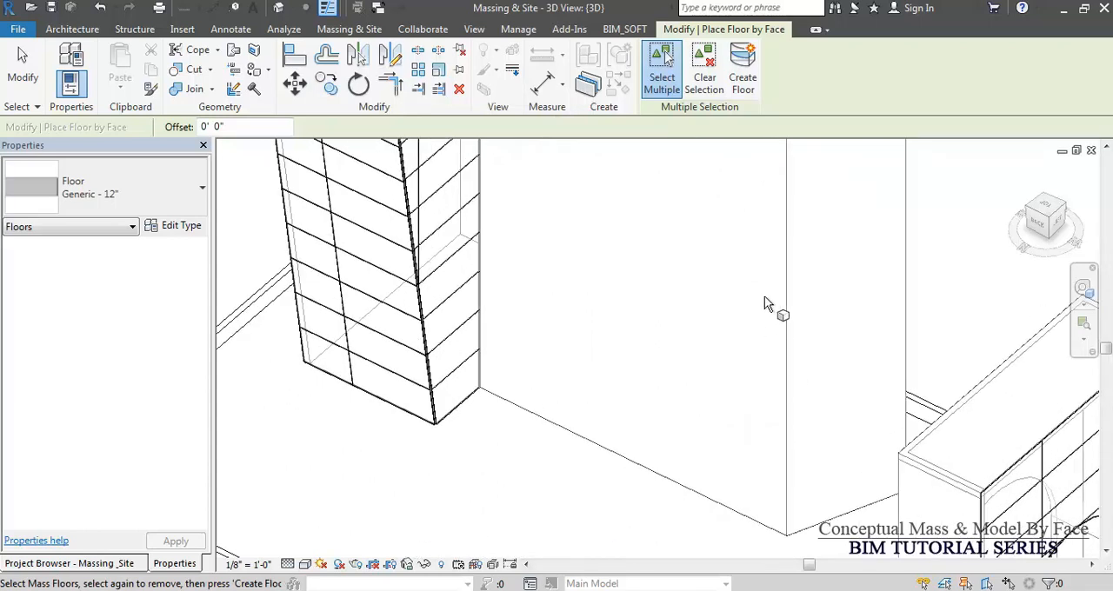
{"action": "scroll", "coordinate": [738, 367], "scroll_direction": "down", "scroll_amount": 3}
{"action": "middle_click_drag", "start_coordinate": [809, 469], "coordinate": [735, 336]}
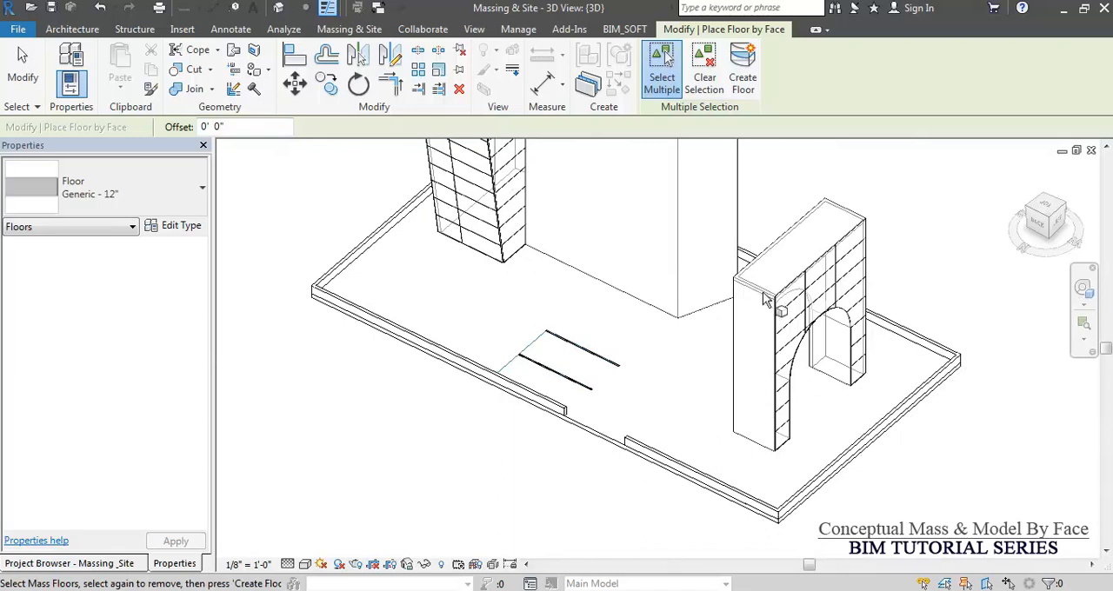
{"action": "middle_click_drag", "start_coordinate": [701, 331], "coordinate": [740, 418]}
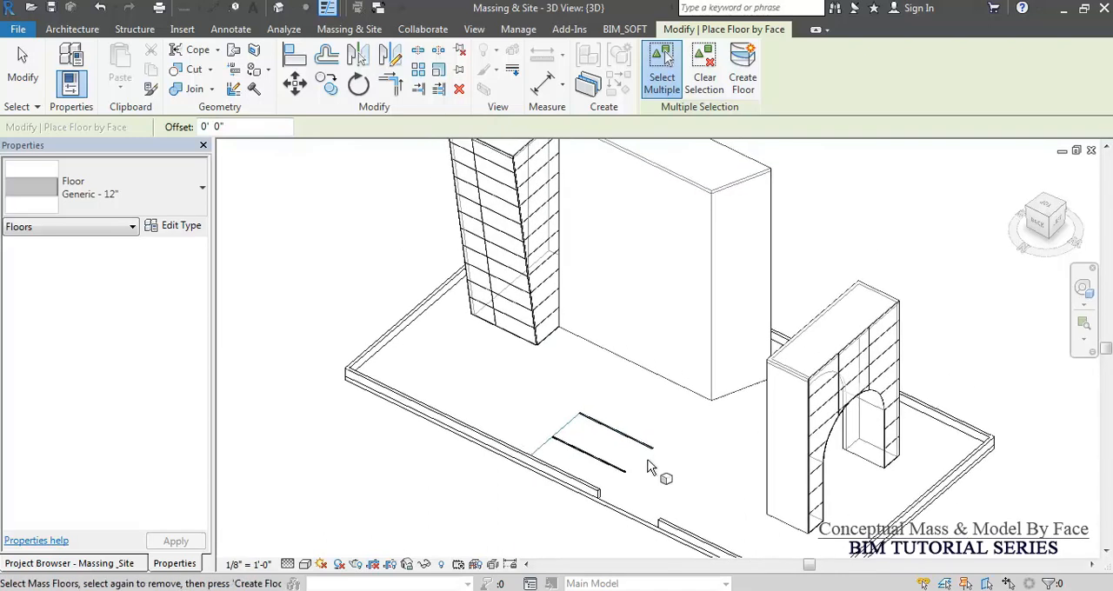
{"action": "scroll", "coordinate": [646, 475], "scroll_direction": "down", "scroll_amount": 1}
{"action": "key", "text": "Escape"}
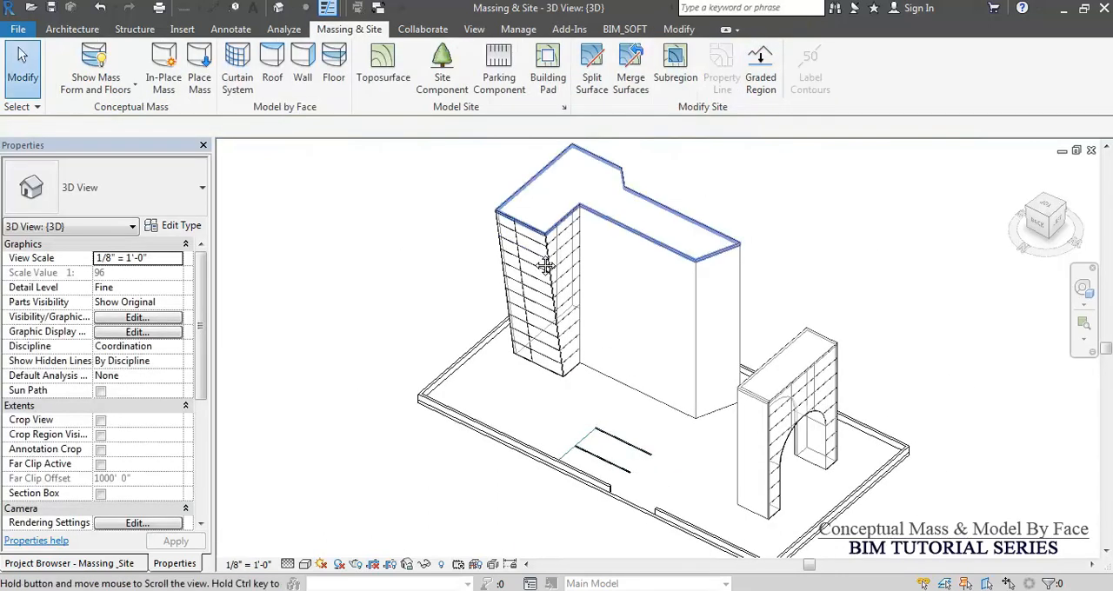
Try to create a Generic - 12" floor by face in the Building Block.
{"action": "middle_click_drag", "start_coordinate": [560, 163], "coordinate": [545, 259]}
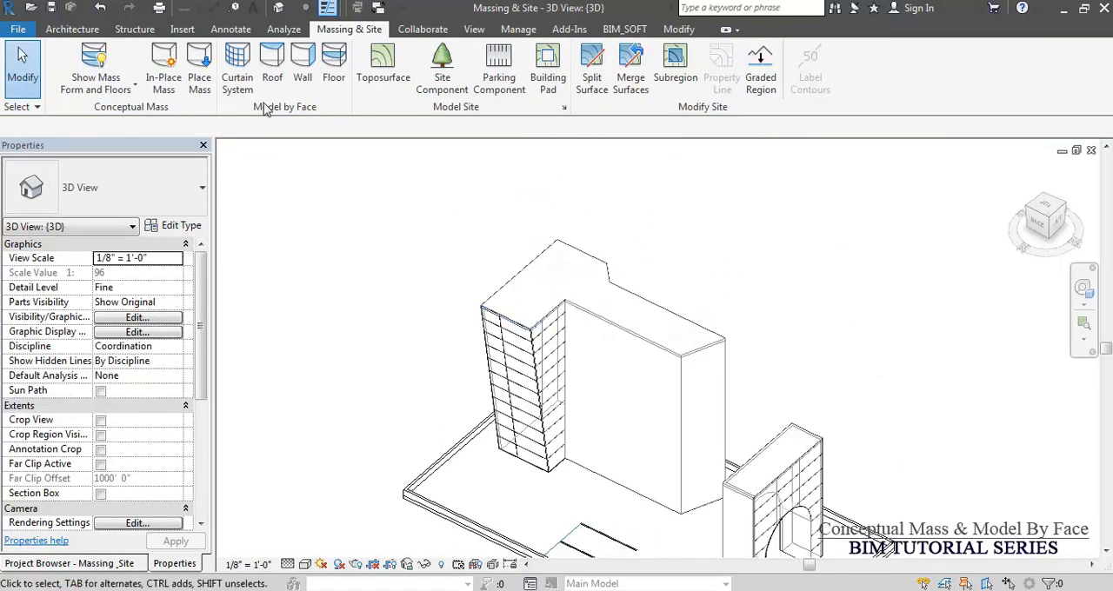
{"action": "left_click", "coordinate": [332, 79]}
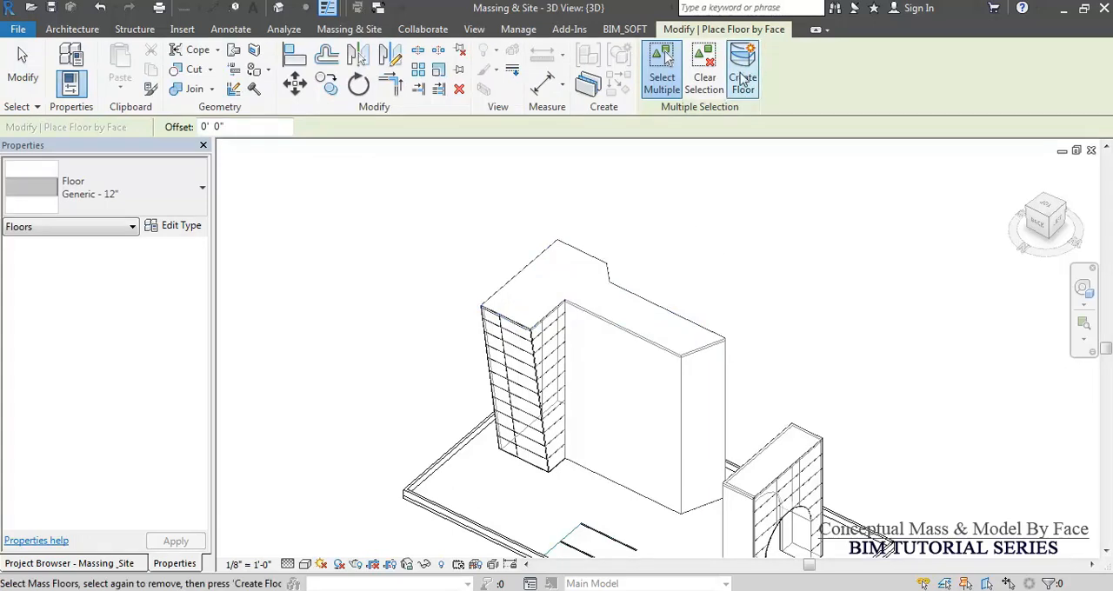
{"action": "left_click", "coordinate": [742, 78]}
{"action": "key", "text": "Escape"}
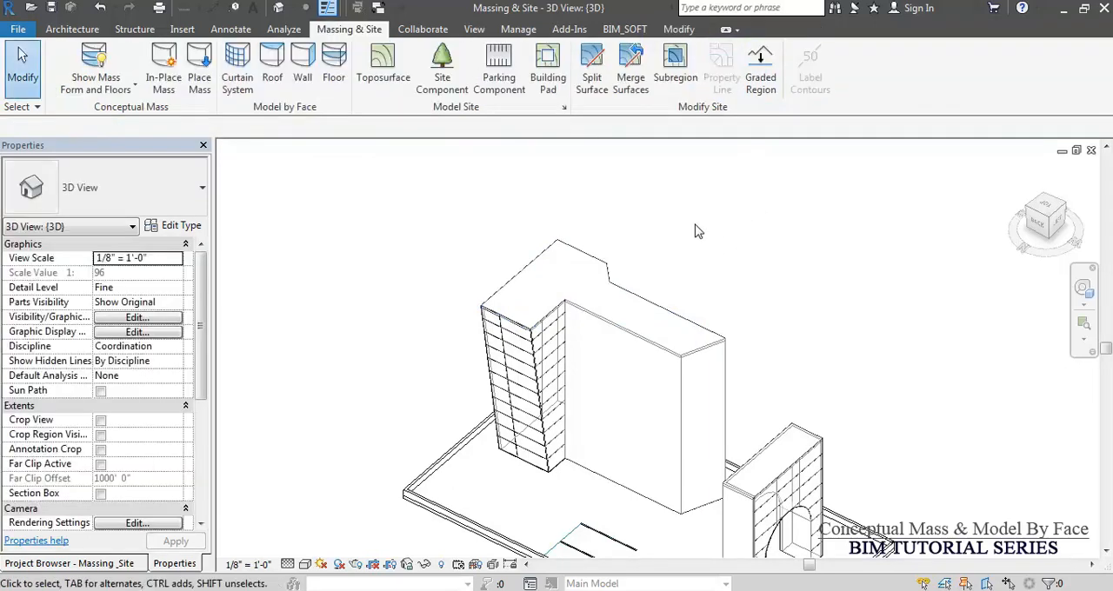
Select only the Building Block mass by filtering for the Mass category, and add mass floors at Levels 3 through 8.
{"action": "left_click", "coordinate": [587, 277]}
{"action": "left_click", "coordinate": [657, 69]}
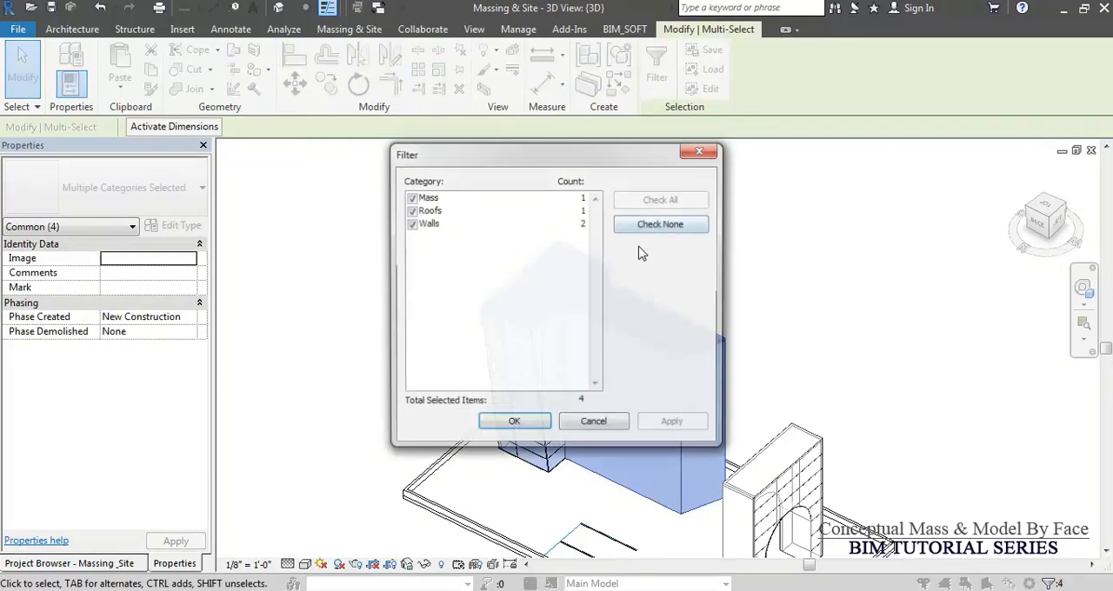
{"action": "left_click", "coordinate": [665, 227]}
{"action": "left_click", "coordinate": [409, 198]}
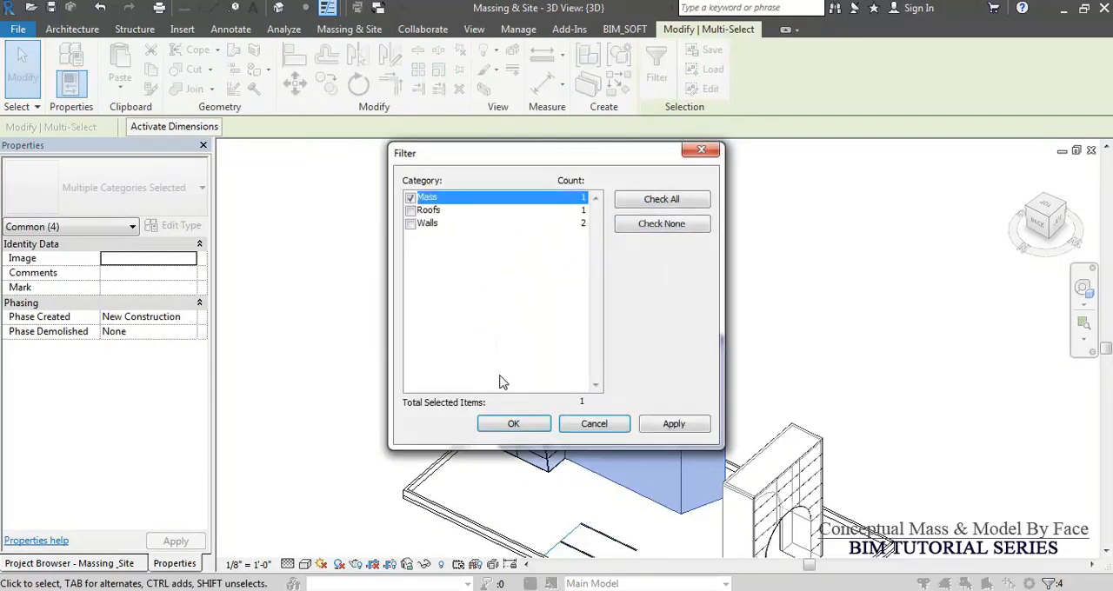
{"action": "left_click", "coordinate": [514, 424]}
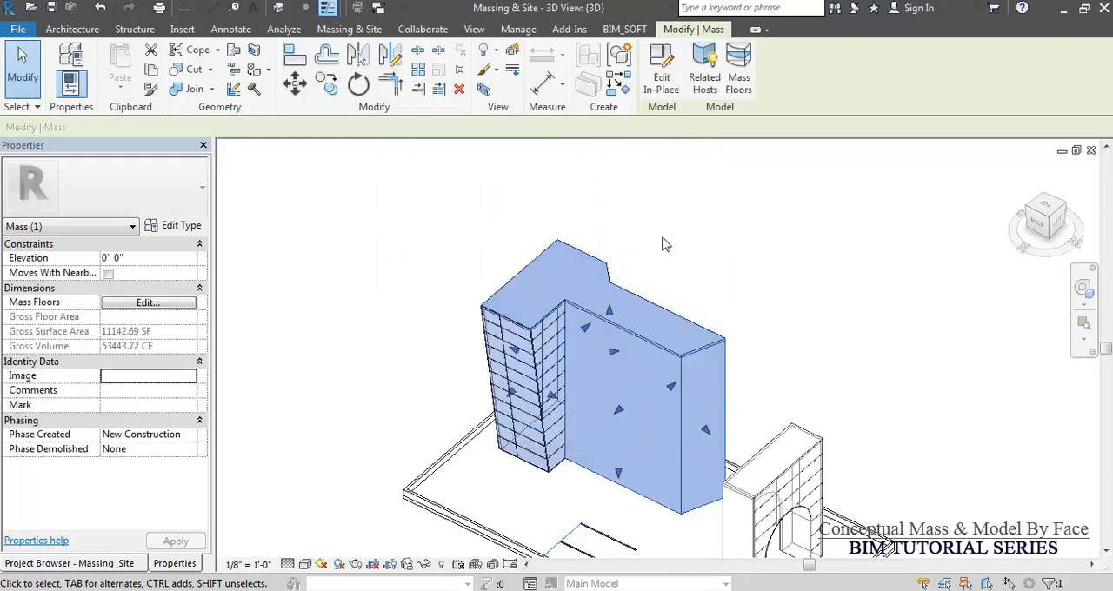
{"action": "left_click", "coordinate": [738, 78]}
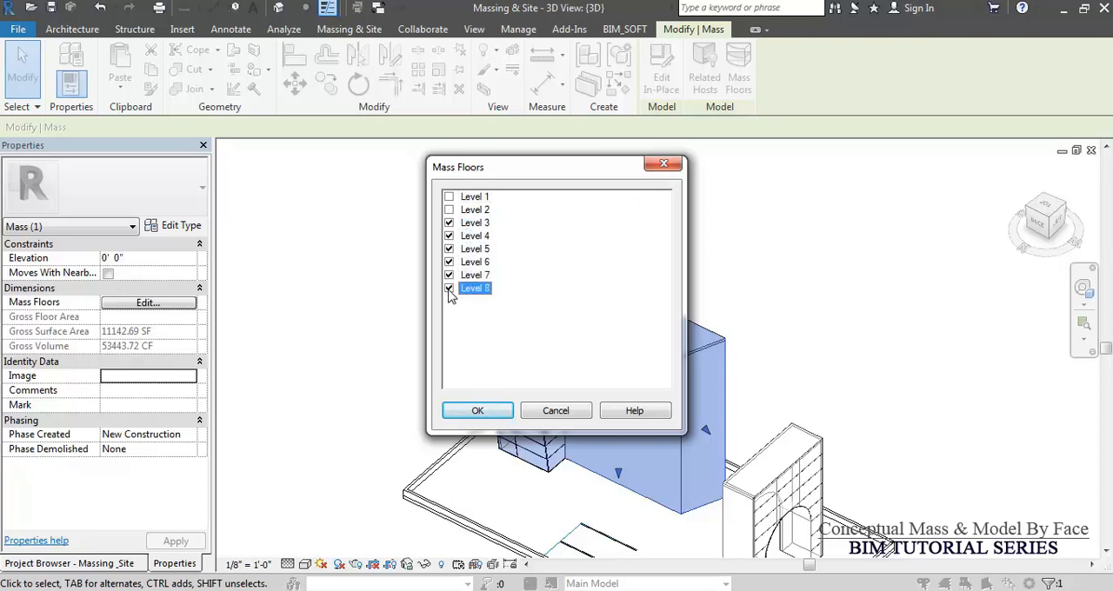
{"action": "left_click", "coordinate": [477, 411]}
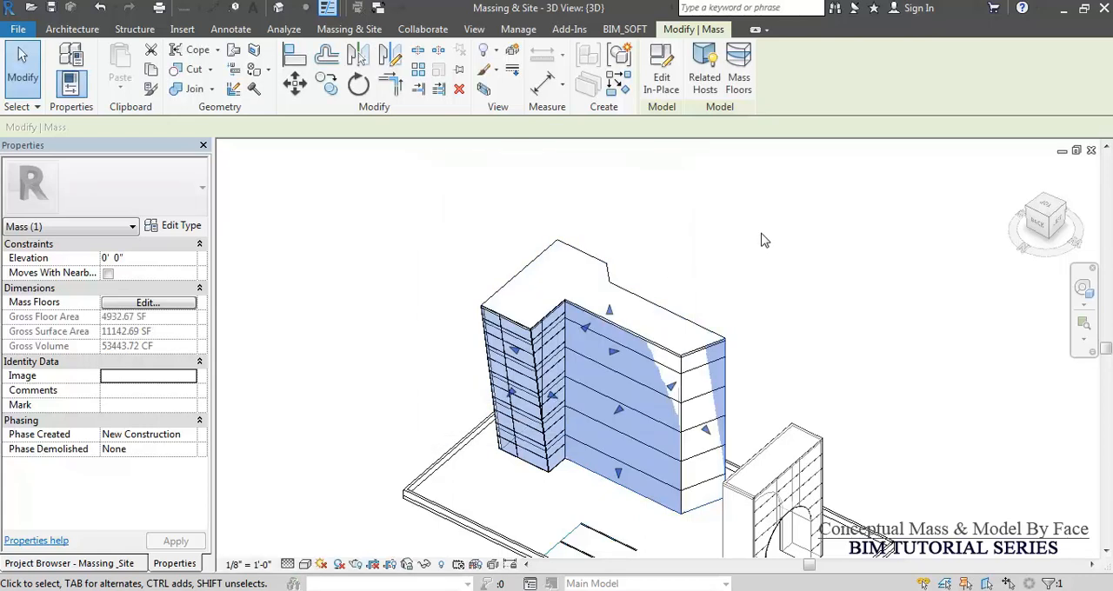
Inspect the Level 3 mass floor of the Building Block up close, and show the whole model shaded.
{"action": "left_click", "coordinate": [761, 239]}
{"action": "scroll", "coordinate": [675, 461], "scroll_direction": "up", "scroll_amount": 5}
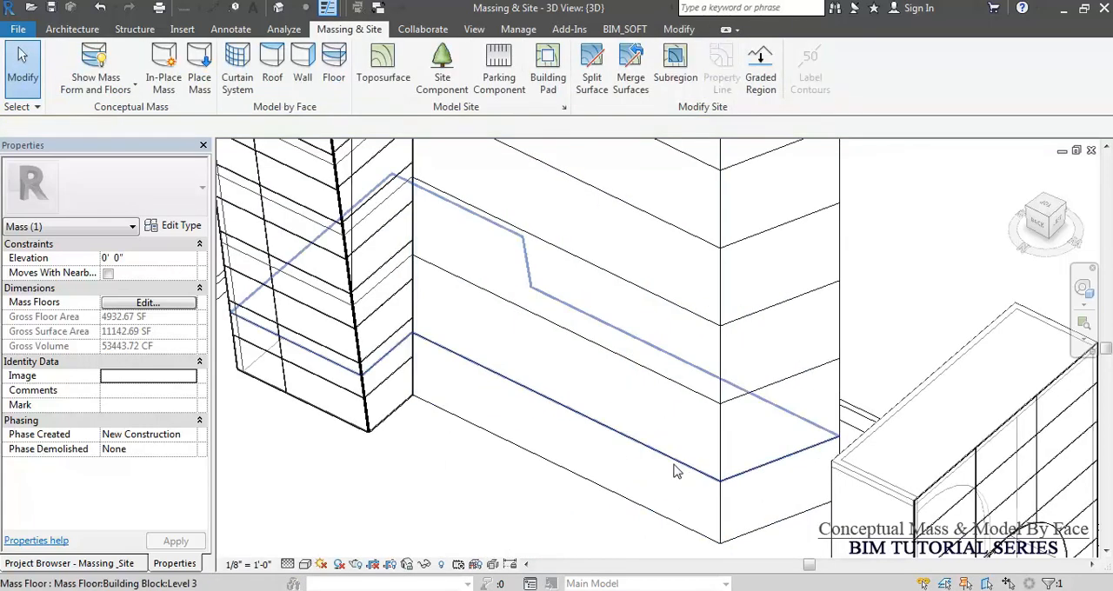
{"action": "left_click", "coordinate": [680, 474]}
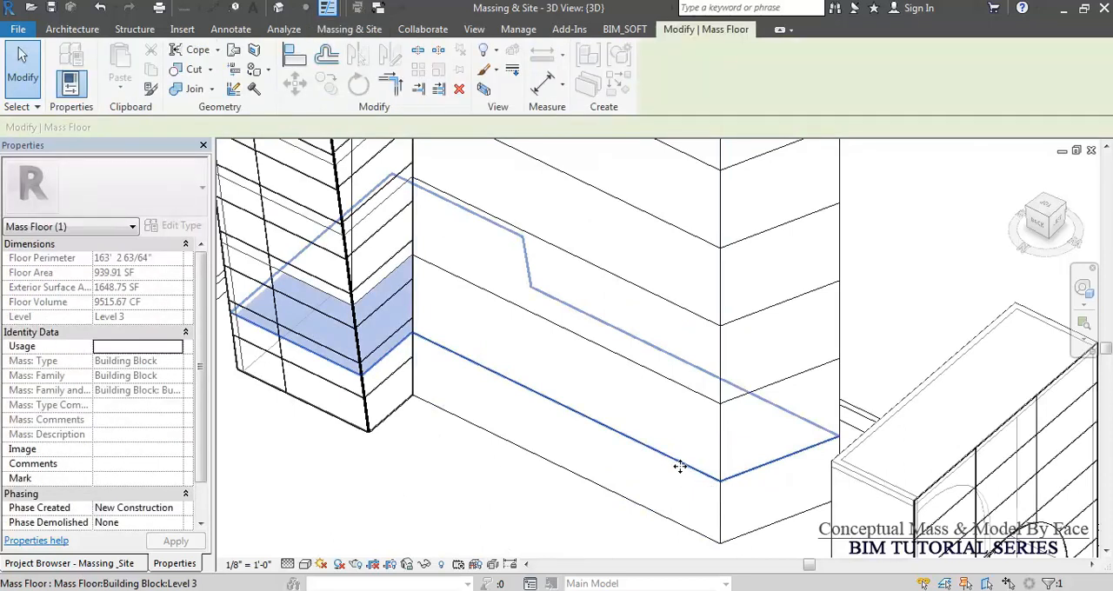
{"action": "scroll", "coordinate": [687, 464], "scroll_direction": "up", "scroll_amount": 6}
{"action": "scroll", "coordinate": [559, 511], "scroll_direction": "up", "scroll_amount": 3}
{"action": "left_click", "coordinate": [611, 462]}
{"action": "left_click", "coordinate": [618, 448]}
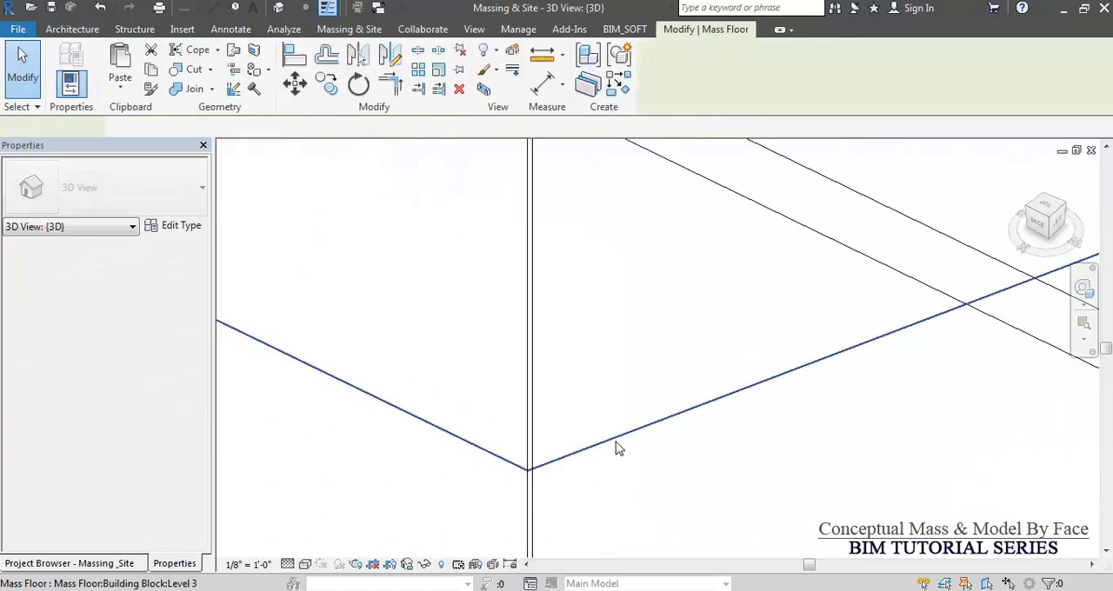
{"action": "middle_click_drag", "start_coordinate": [613, 451], "coordinate": [563, 415]}
{"action": "scroll", "coordinate": [596, 416], "scroll_direction": "down", "scroll_amount": 5}
{"action": "scroll", "coordinate": [628, 320], "scroll_direction": "down", "scroll_amount": 5}
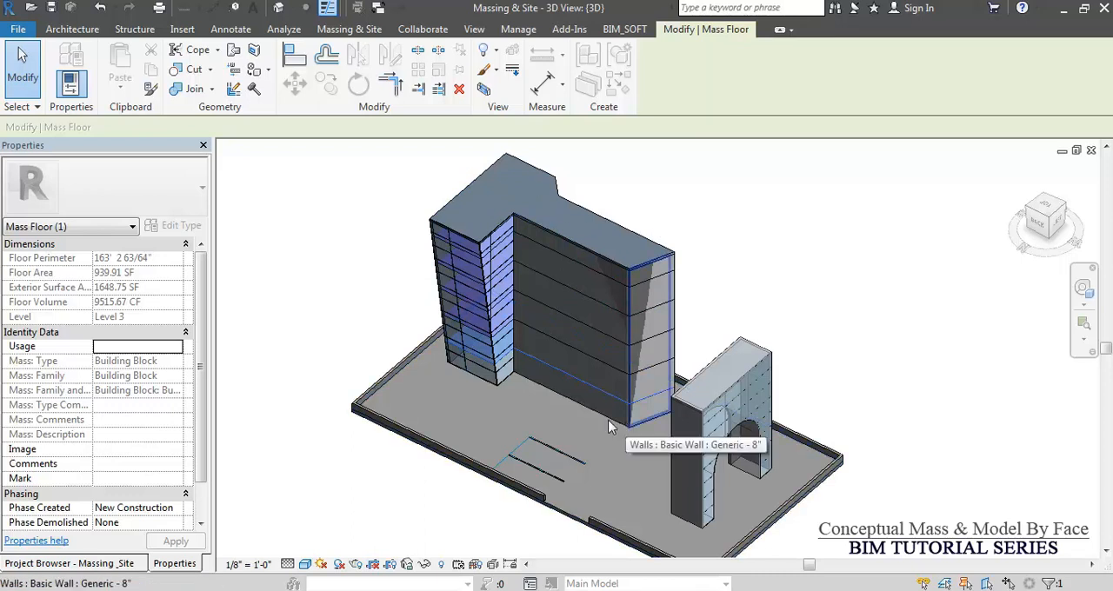
{"action": "left_click", "coordinate": [330, 281]}
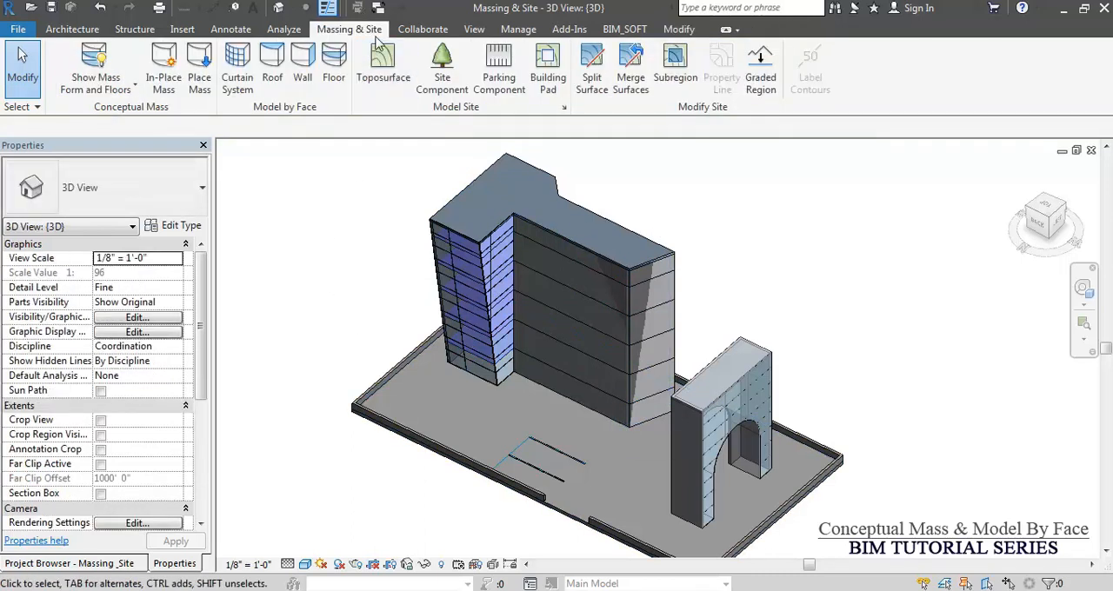
Create 3" LW Concrete on 2" Metal Deck floors by face from the Building Block mass floors at Levels 4 through 7.
{"action": "left_click", "coordinate": [333, 75]}
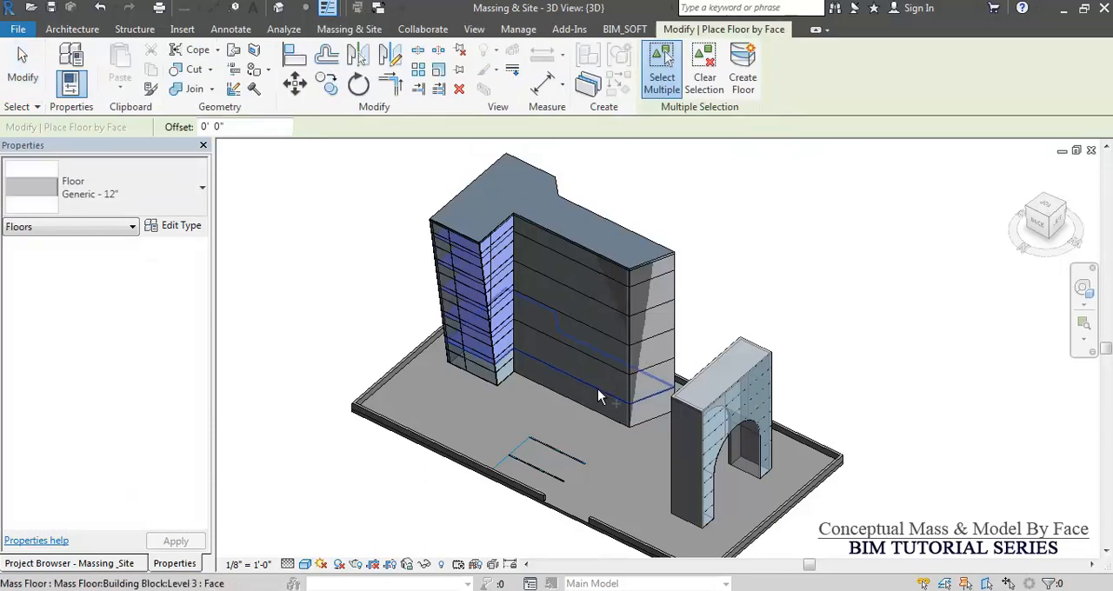
{"action": "left_click", "coordinate": [122, 199]}
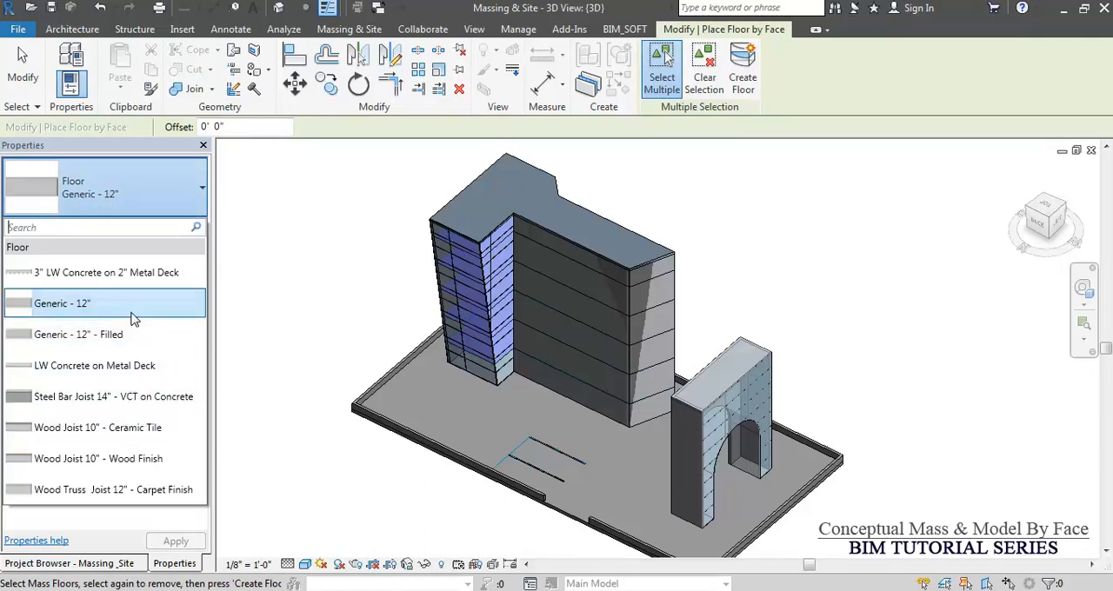
{"action": "left_click", "coordinate": [591, 388]}
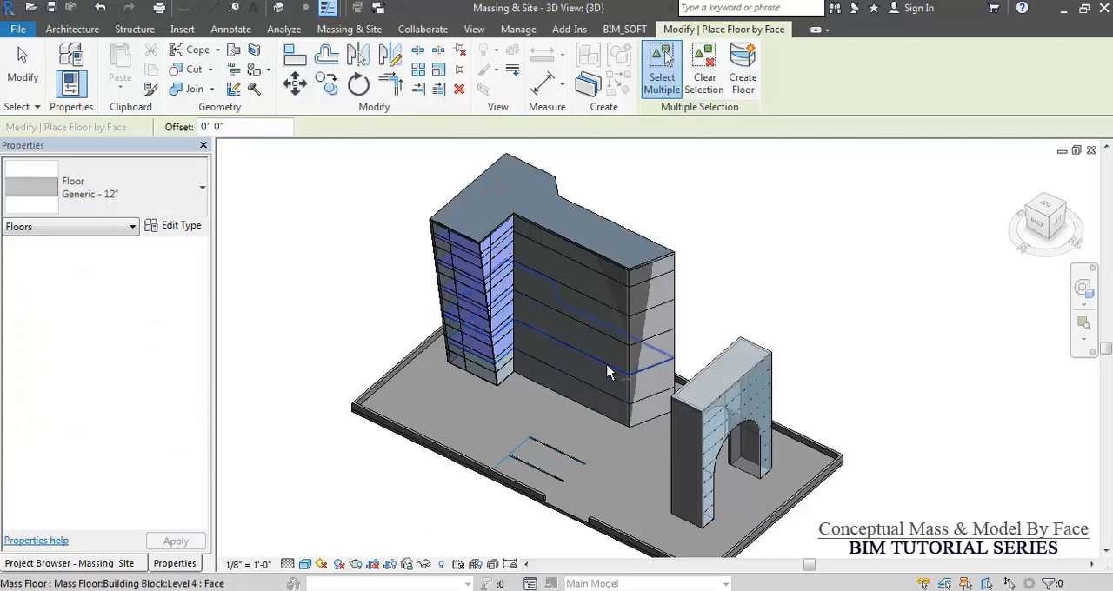
{"action": "left_click", "coordinate": [608, 372]}
{"action": "scroll", "coordinate": [604, 344], "scroll_direction": "up", "scroll_amount": 4}
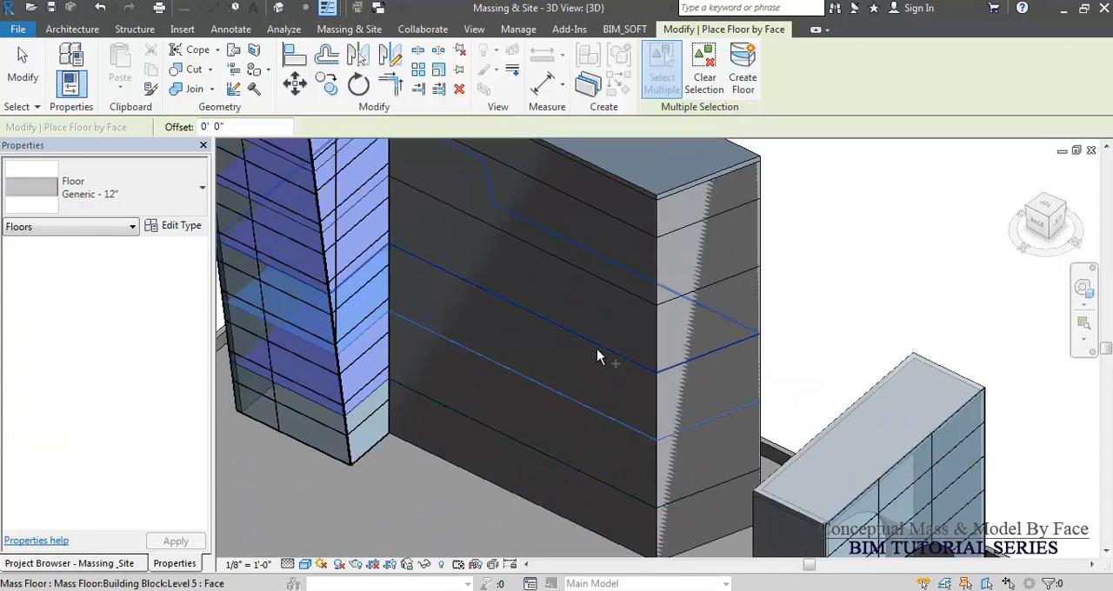
{"action": "left_click", "coordinate": [596, 349]}
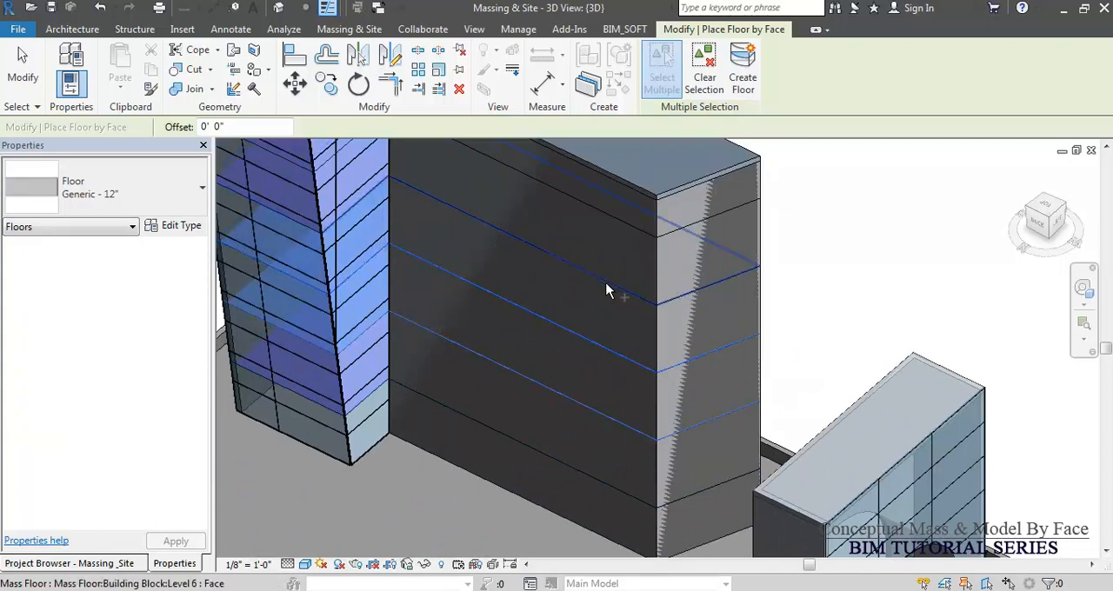
{"action": "left_click", "coordinate": [607, 290]}
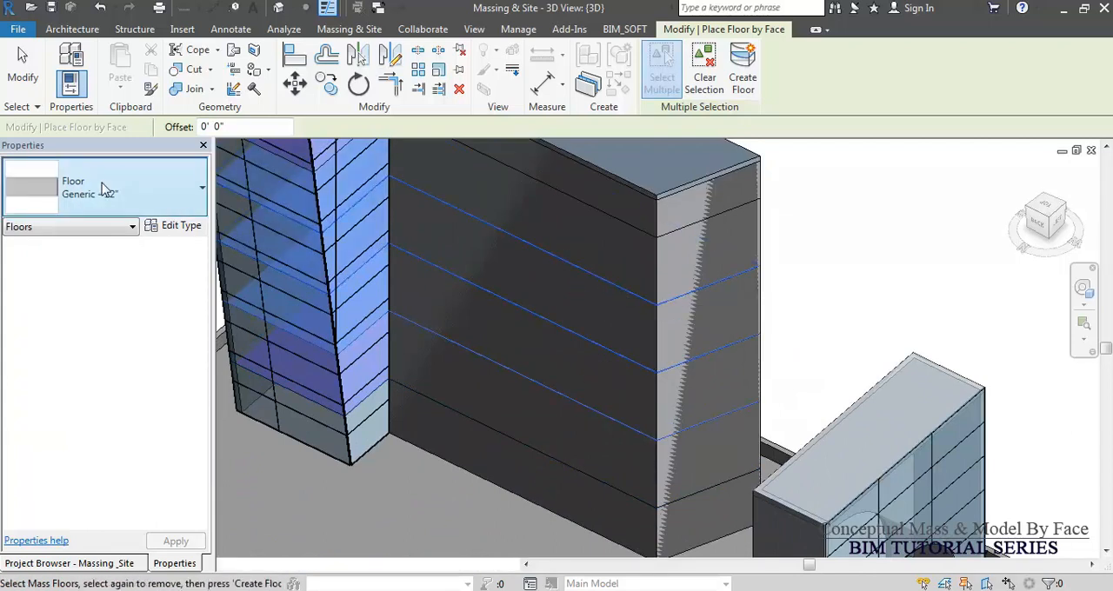
{"action": "left_click", "coordinate": [131, 187]}
{"action": "left_click", "coordinate": [78, 241]}
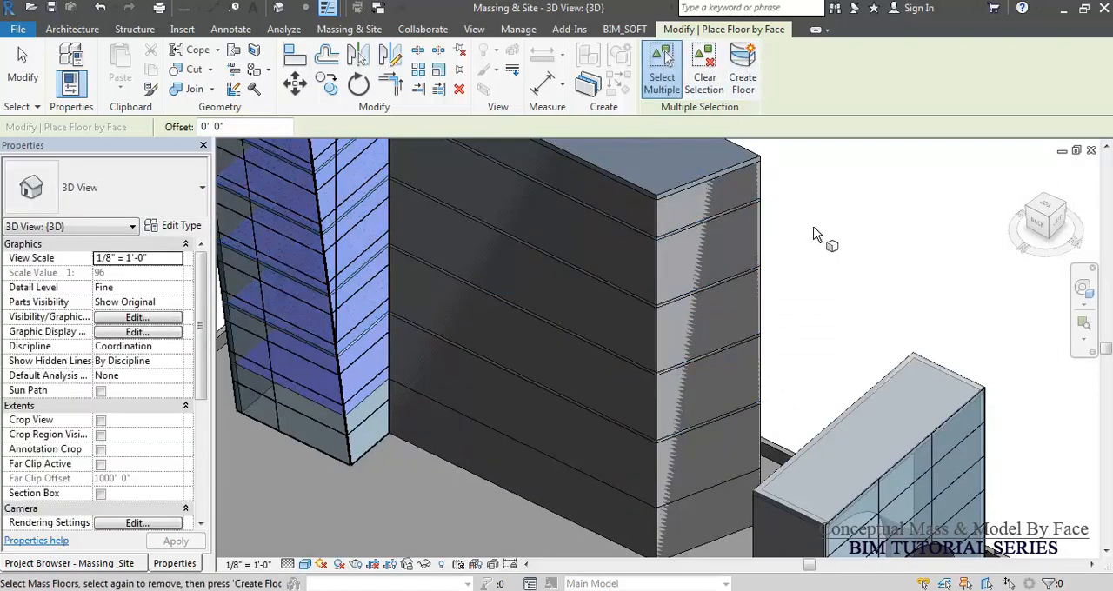
{"action": "key", "text": "Escape"}
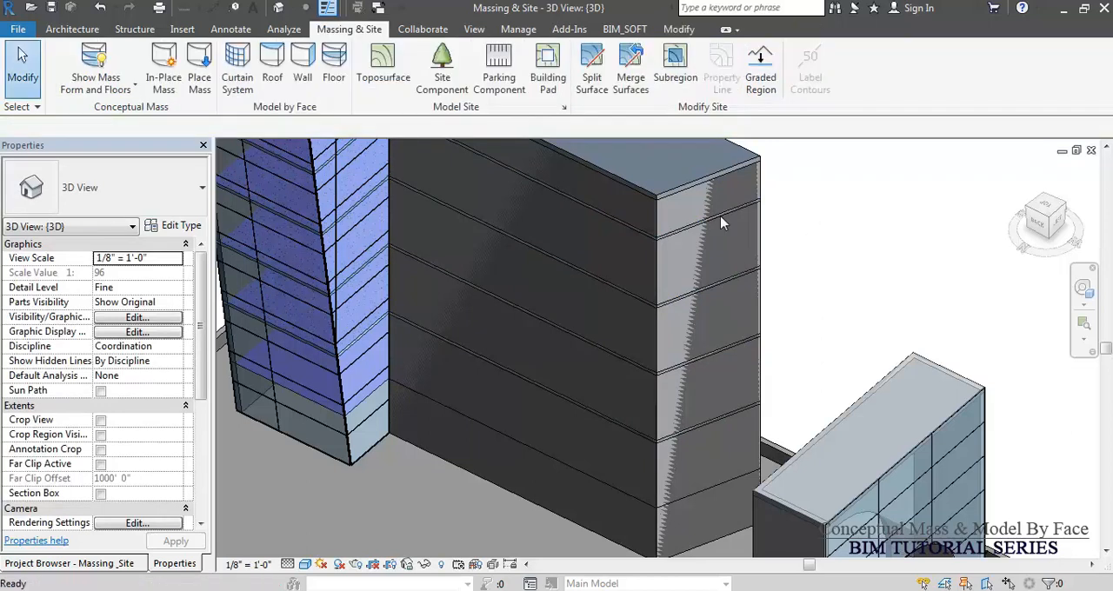
Inspect the new floors by selecting the Level 7 floor and viewing the building in wireframe and shaded display.
{"action": "left_click", "coordinate": [720, 223]}
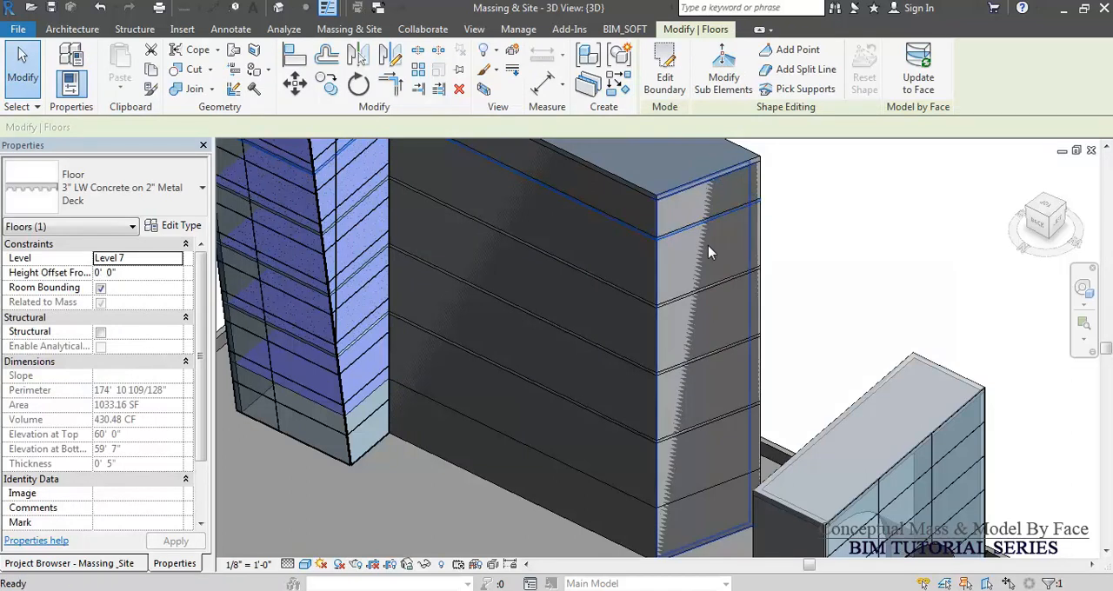
{"action": "key", "text": "Escape"}
{"action": "key", "text": "w"}
{"action": "key", "text": "f"}
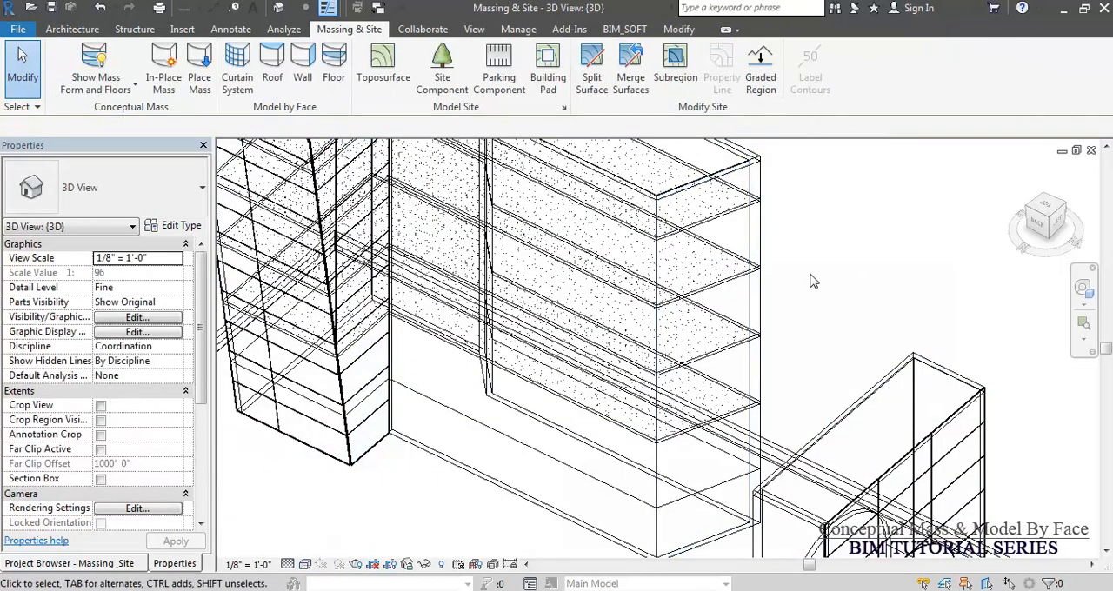
{"action": "scroll", "coordinate": [798, 296], "scroll_direction": "down", "scroll_amount": 3}
{"action": "middle_click_drag", "start_coordinate": [793, 327], "coordinate": [812, 217], "text": "shift"}
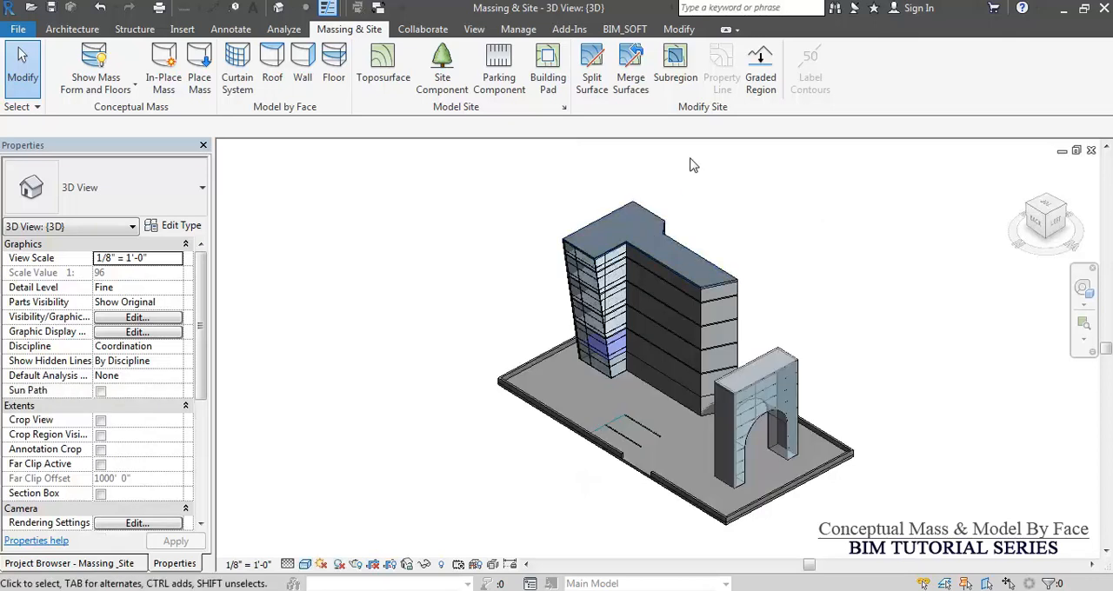
Filter the building selection to the Mass category only and open the Building Block mass for in-place editing.
{"action": "left_click", "coordinate": [632, 214]}
{"action": "left_click", "coordinate": [656, 69]}
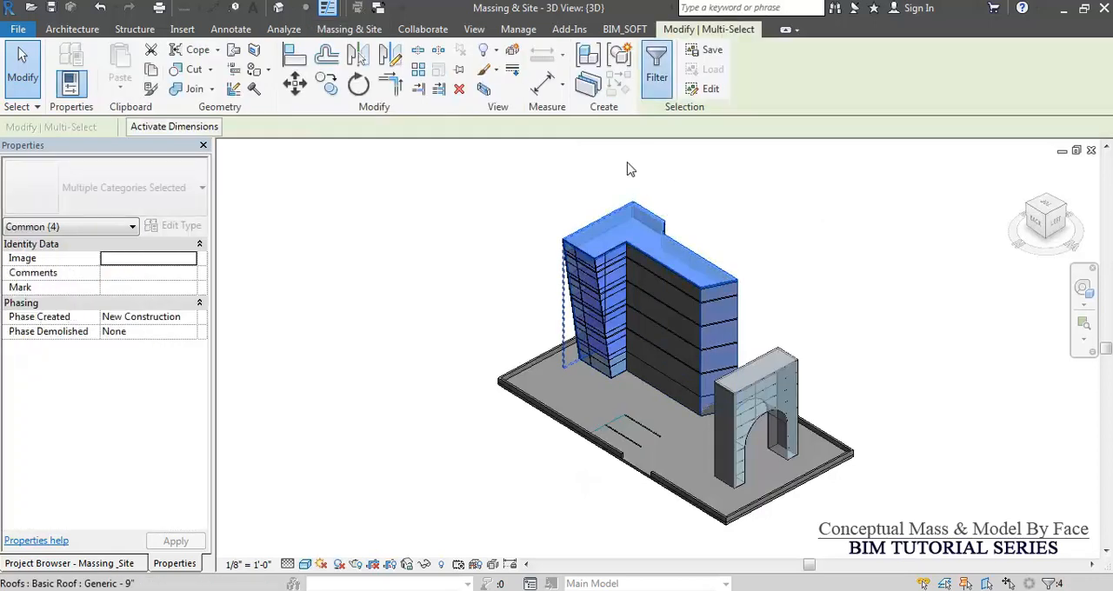
{"action": "left_click", "coordinate": [648, 226]}
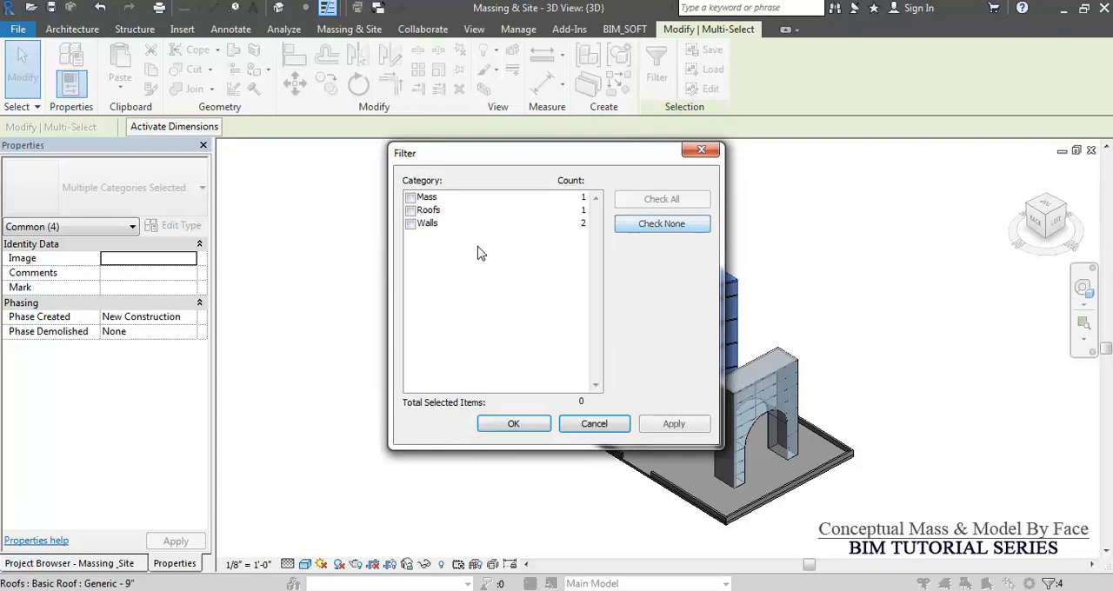
{"action": "left_click", "coordinate": [410, 198]}
{"action": "left_click", "coordinate": [514, 424]}
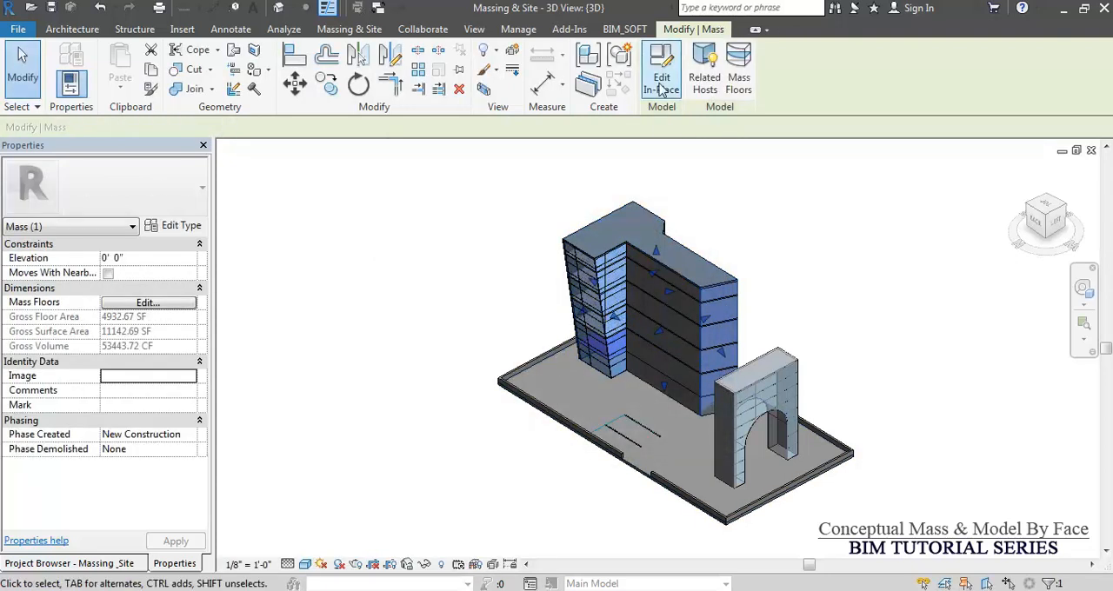
{"action": "left_click", "coordinate": [661, 89]}
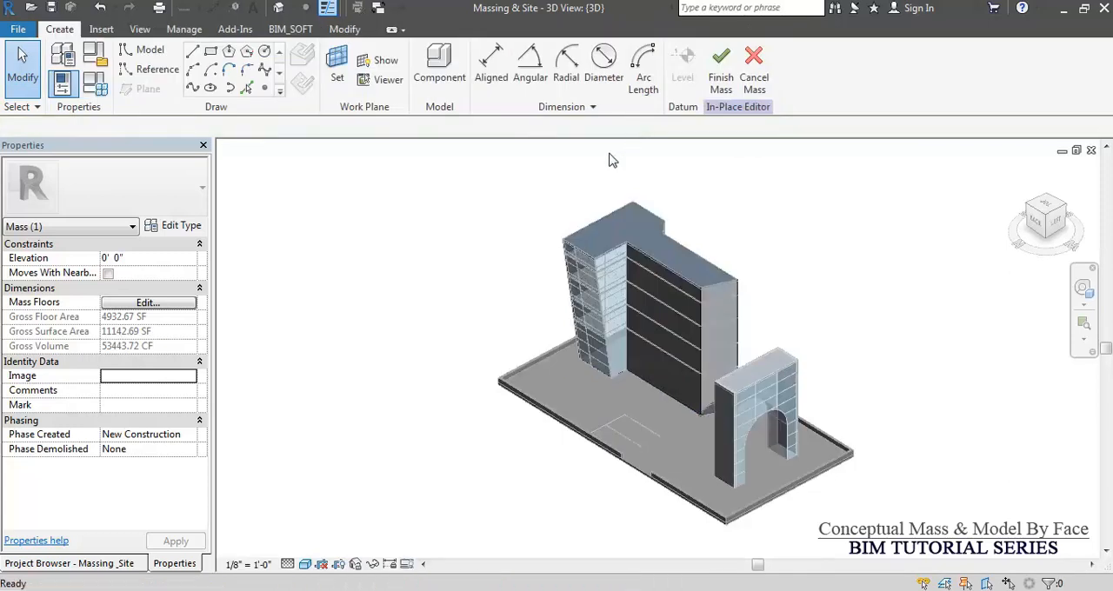
Set the offset dimension of the top edge on the glazed wing's end face to 12' and finish the mass.
{"action": "left_click", "coordinate": [581, 277]}
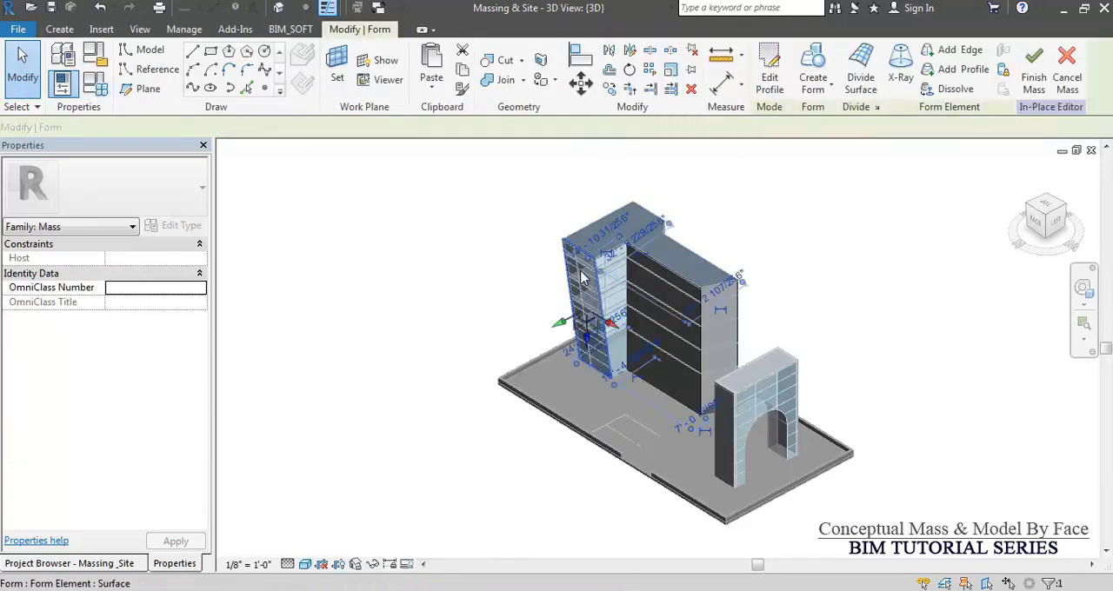
{"action": "left_click", "coordinate": [568, 217]}
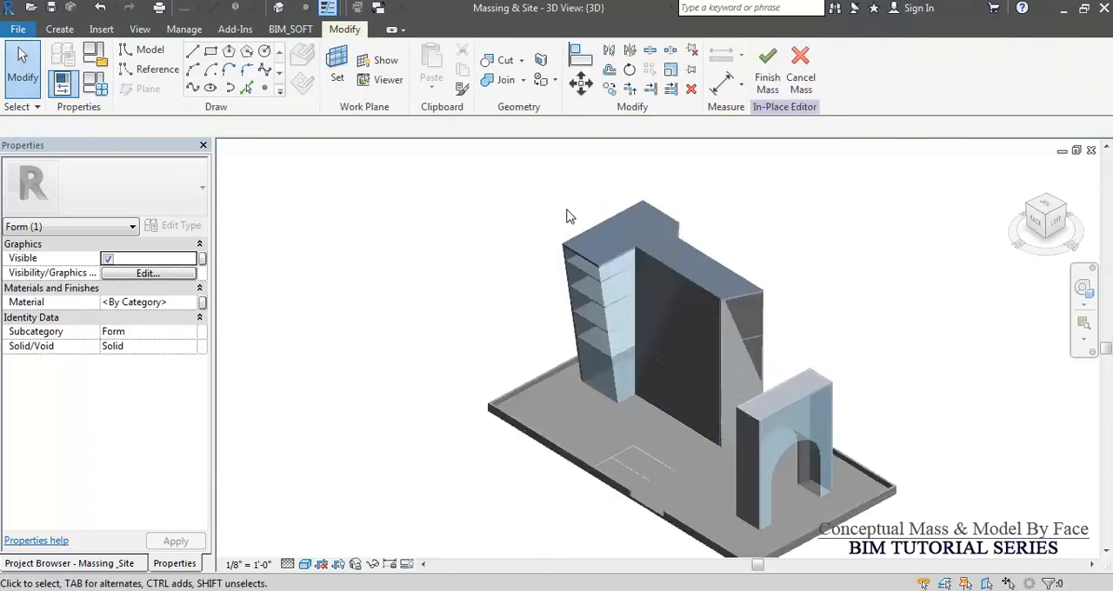
{"action": "scroll", "coordinate": [566, 217], "scroll_direction": "up", "scroll_amount": 4}
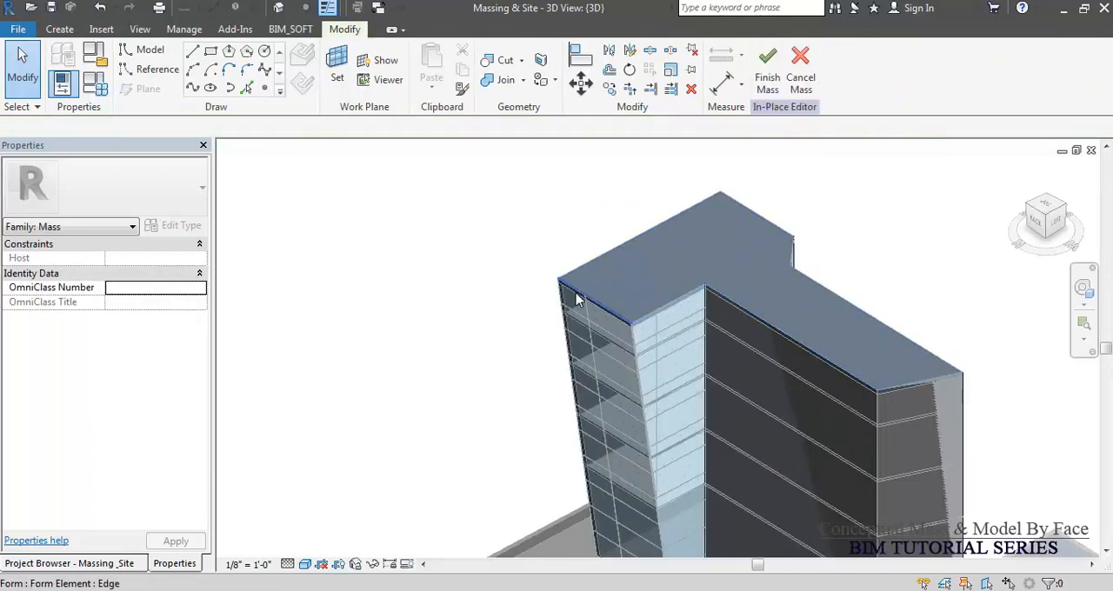
{"action": "left_click", "coordinate": [575, 299]}
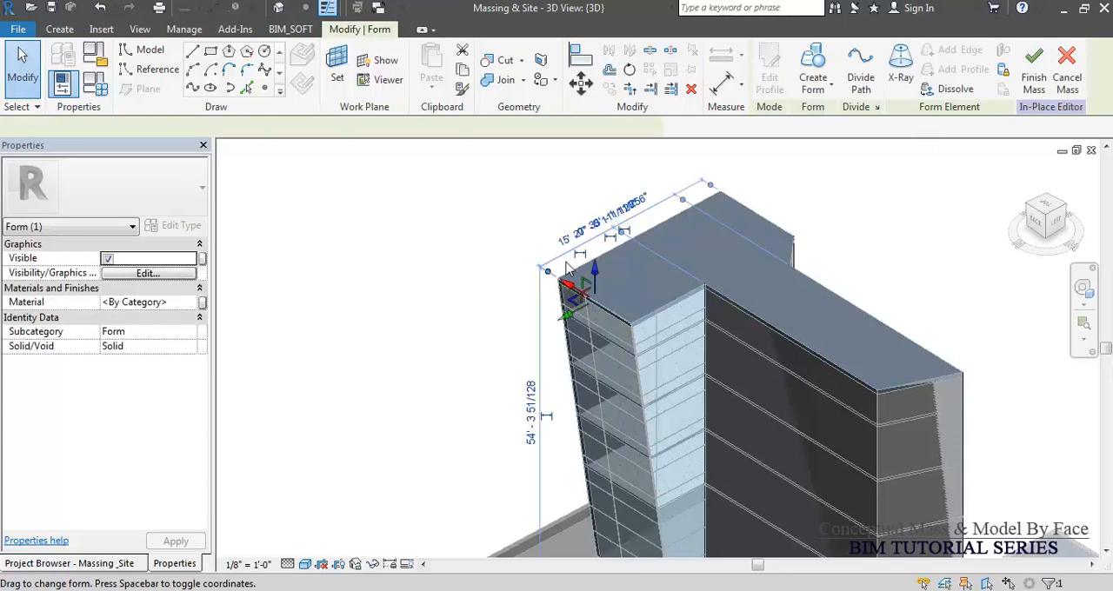
{"action": "left_click", "coordinate": [573, 242]}
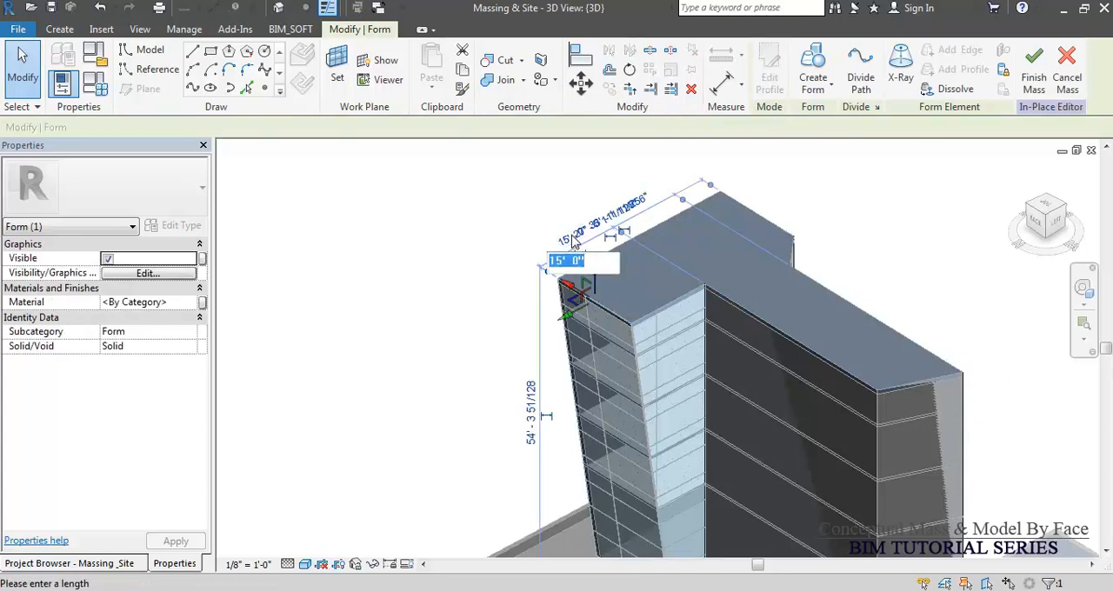
{"action": "key", "text": "Return"}
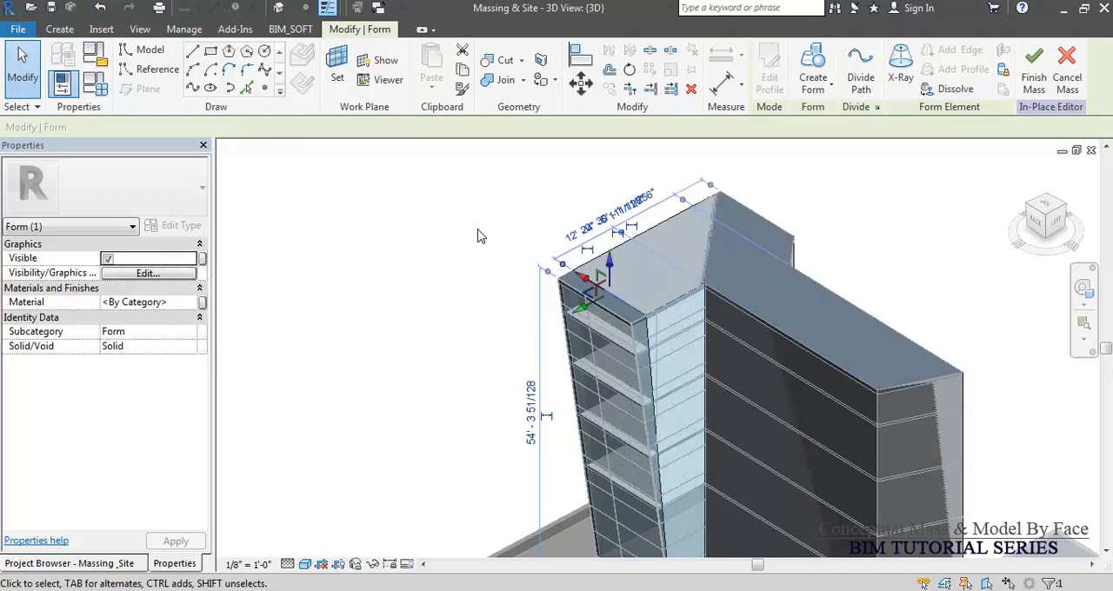
{"action": "left_click", "coordinate": [477, 277]}
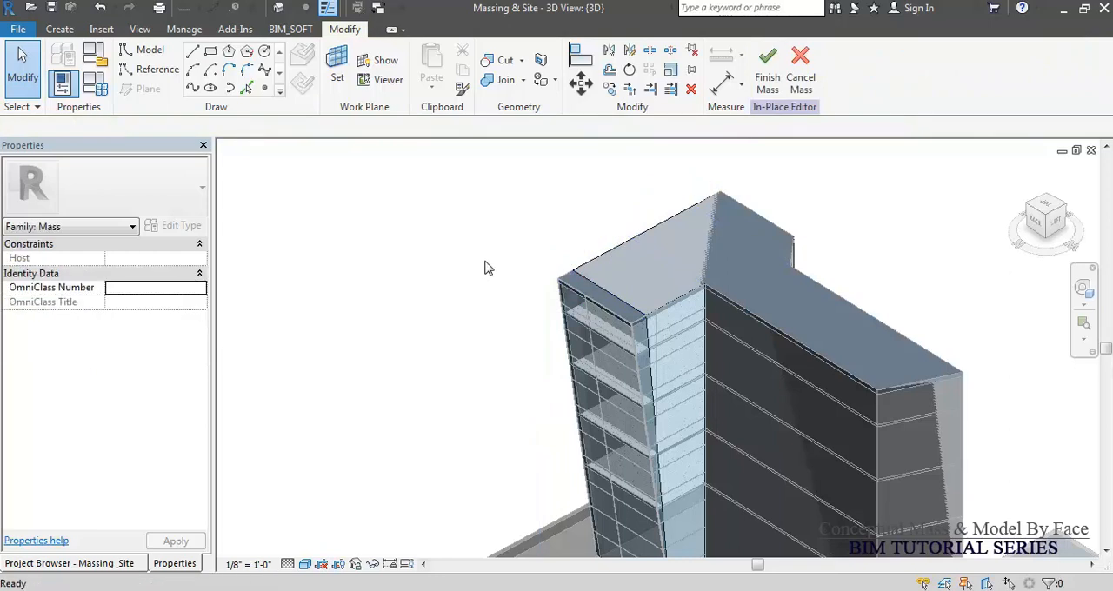
{"action": "scroll", "coordinate": [498, 254], "scroll_direction": "down", "scroll_amount": 2}
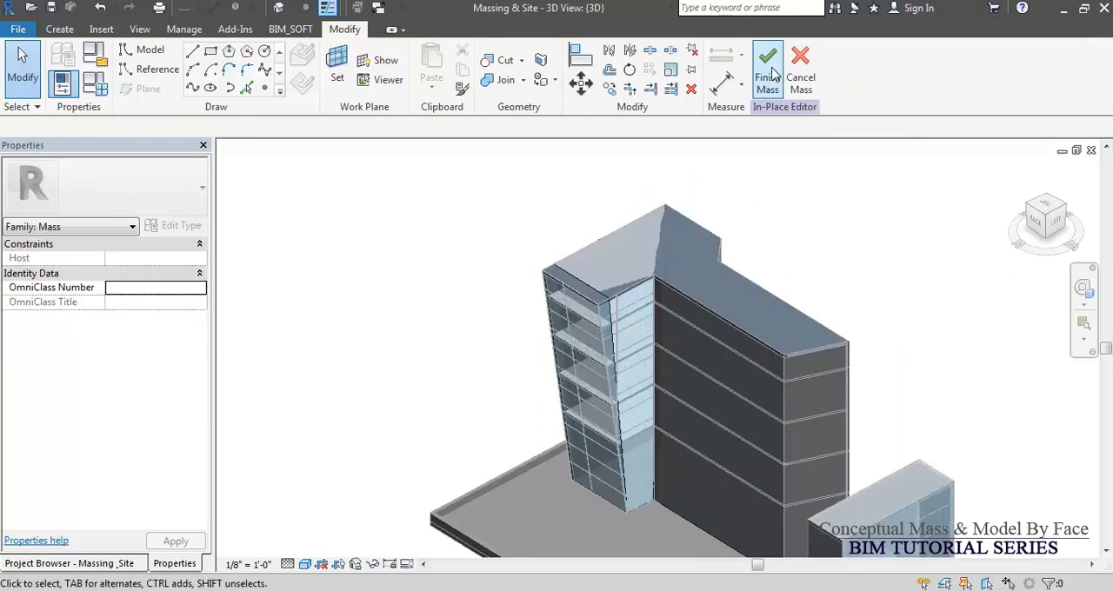
{"action": "left_click", "coordinate": [768, 77]}
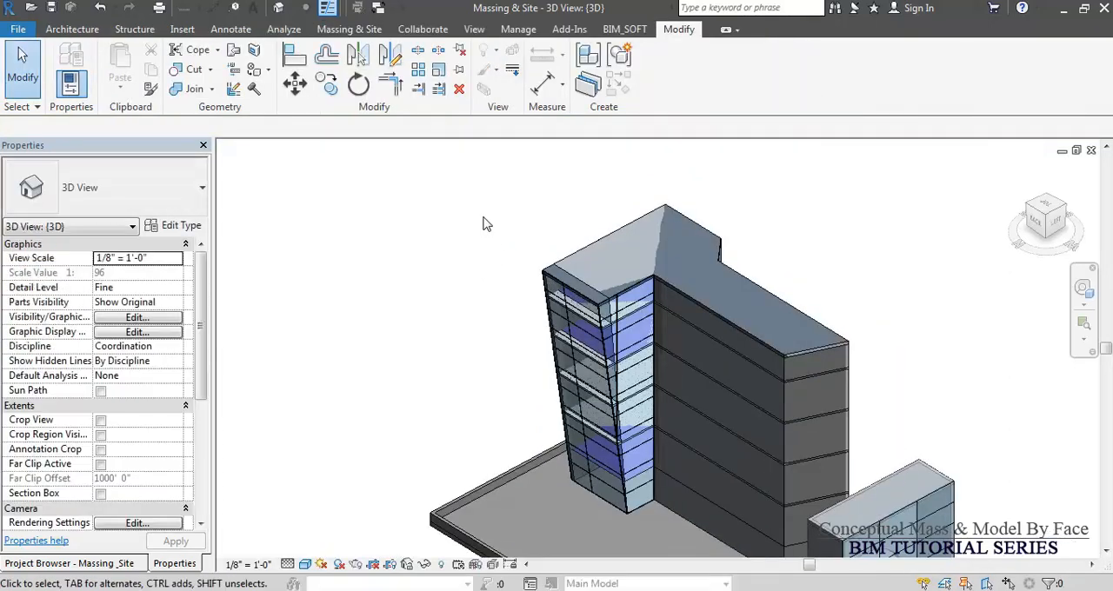
Update the Generic - 9" roof and the 5' x 10' curtain system to the faces of the edited Building Block mass.
{"action": "left_click", "coordinate": [556, 278]}
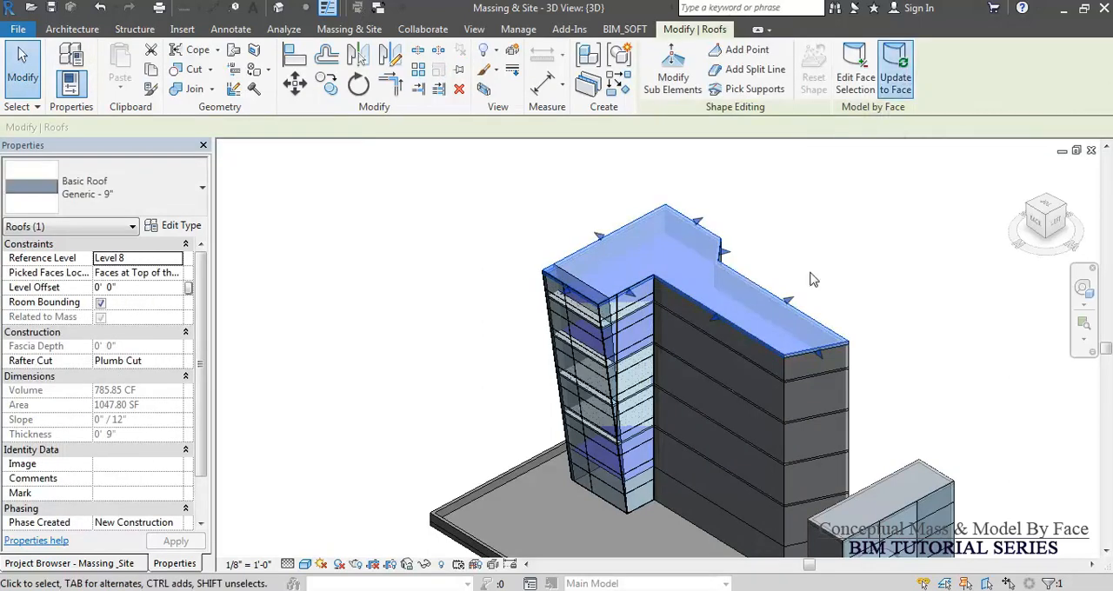
{"action": "left_click", "coordinate": [854, 229]}
{"action": "scroll", "coordinate": [573, 326], "scroll_direction": "up", "scroll_amount": 5}
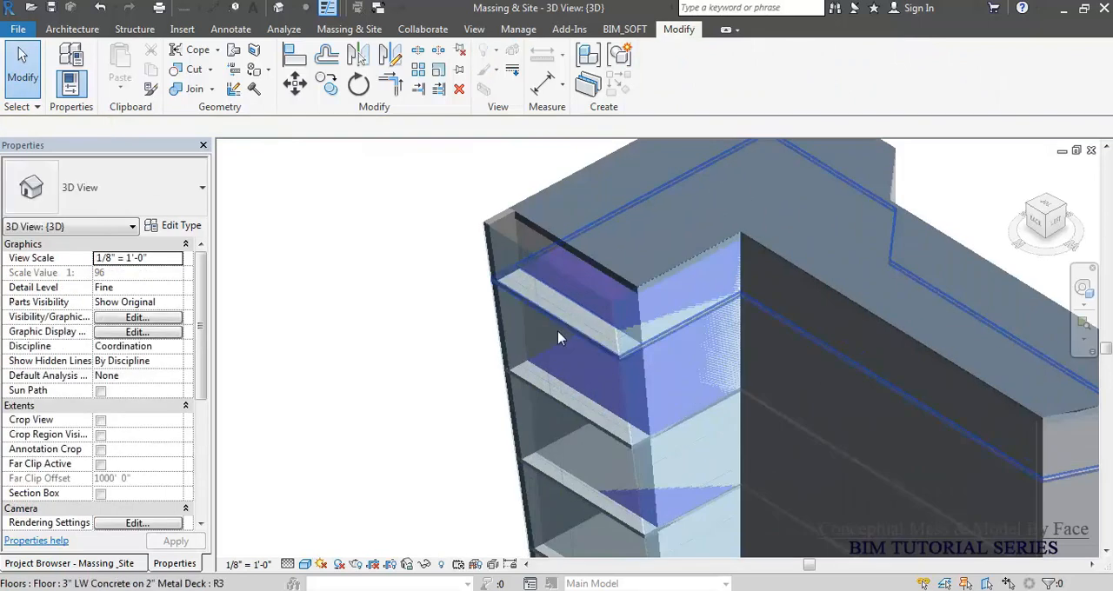
{"action": "left_click", "coordinate": [525, 254]}
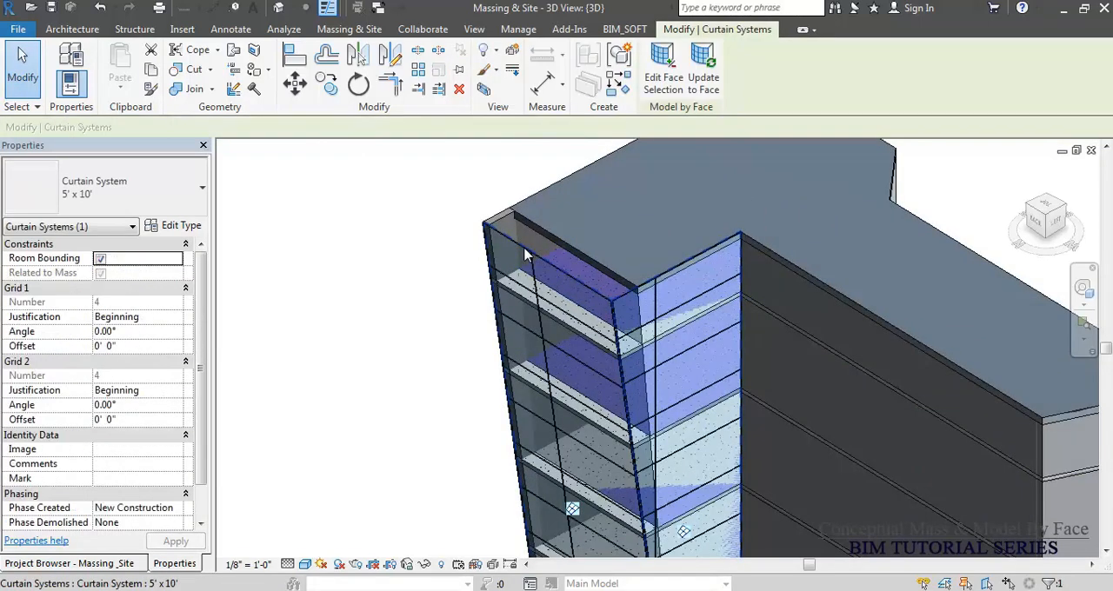
{"action": "left_click", "coordinate": [713, 86]}
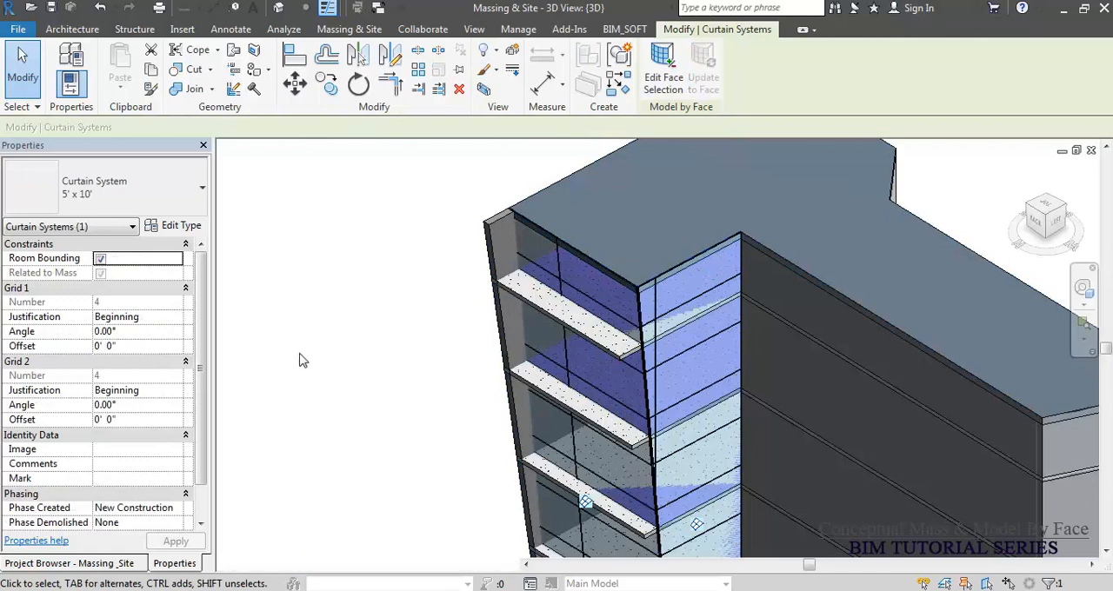
{"action": "left_click", "coordinate": [299, 360]}
Update the side wall next to the curtain system to the edited mass face.
{"action": "left_click", "coordinate": [494, 245]}
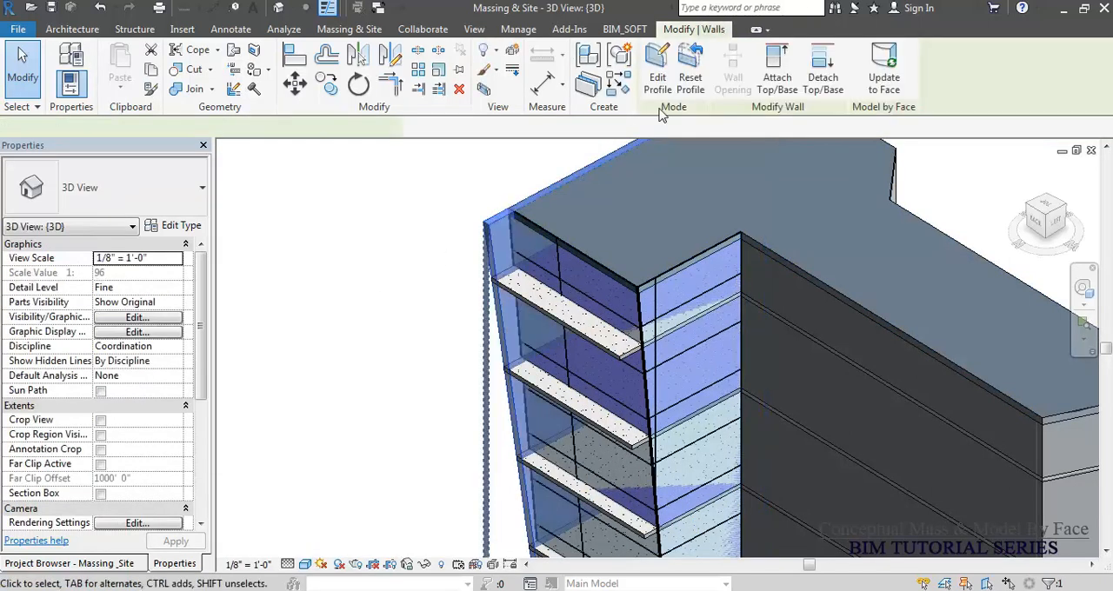
{"action": "left_click", "coordinate": [880, 79]}
{"action": "left_click", "coordinate": [359, 335]}
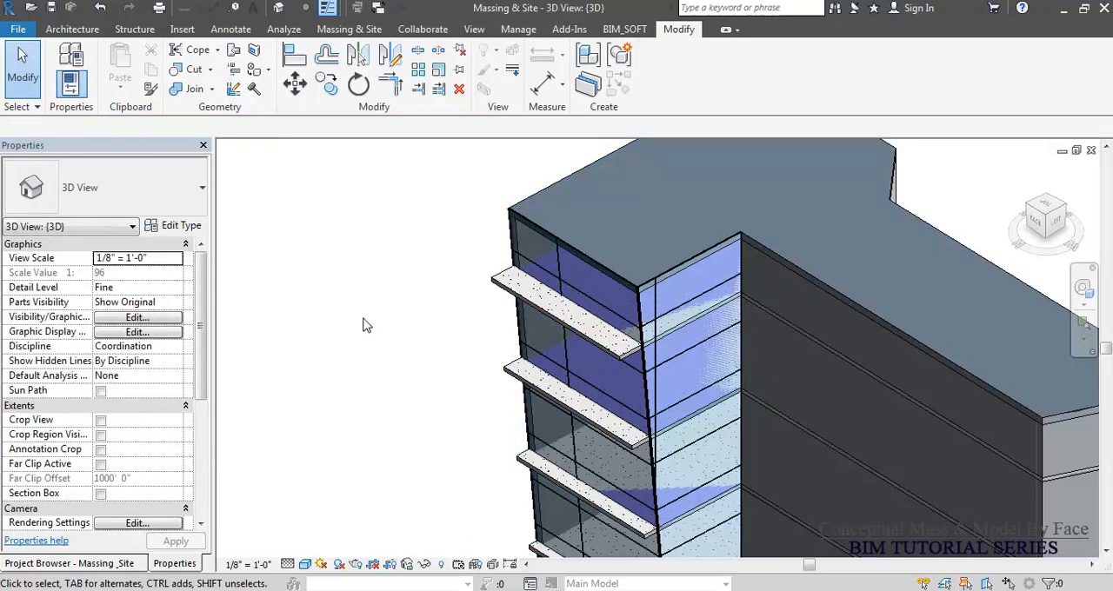
Select the four upper floors overhanging the tapered glazed end and update them to the edited mass face.
{"action": "scroll", "coordinate": [365, 324], "scroll_direction": "down", "scroll_amount": 3}
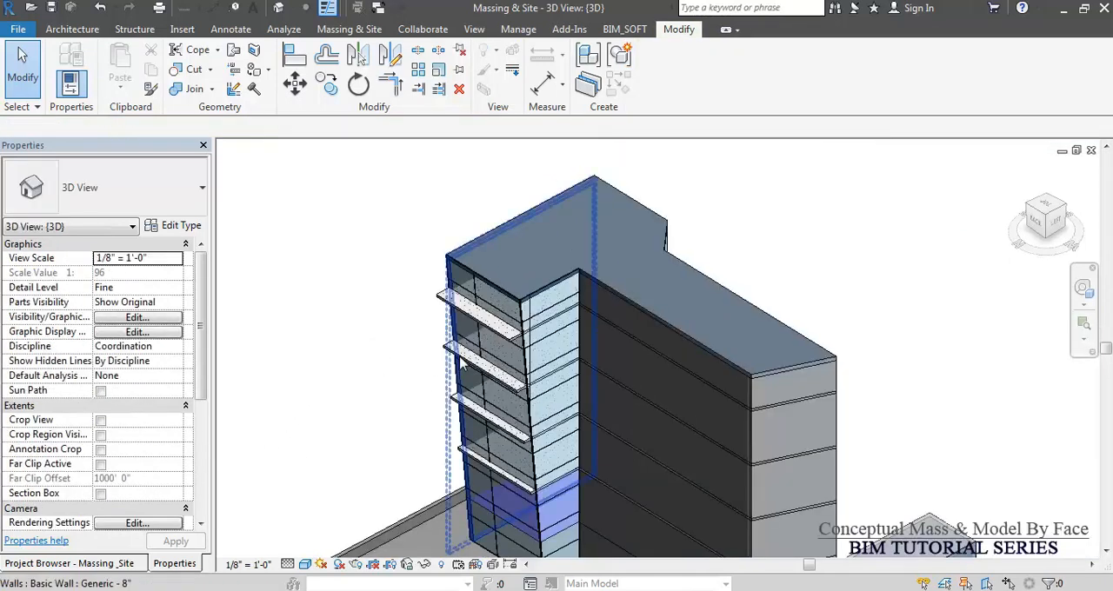
{"action": "left_click", "coordinate": [476, 323]}
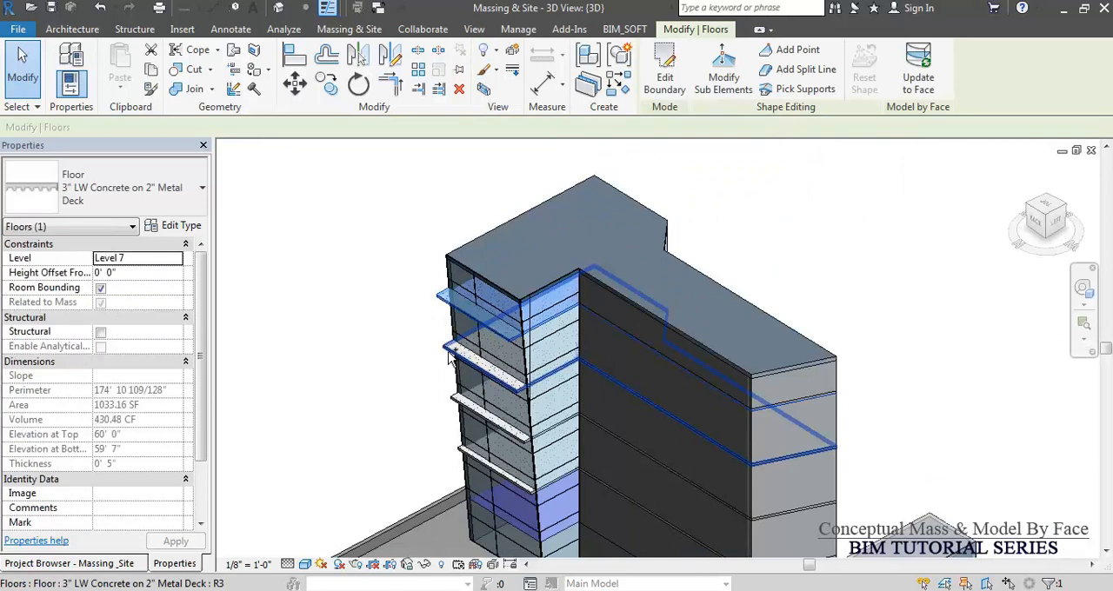
{"action": "left_click", "coordinate": [447, 359], "text": "ctrl"}
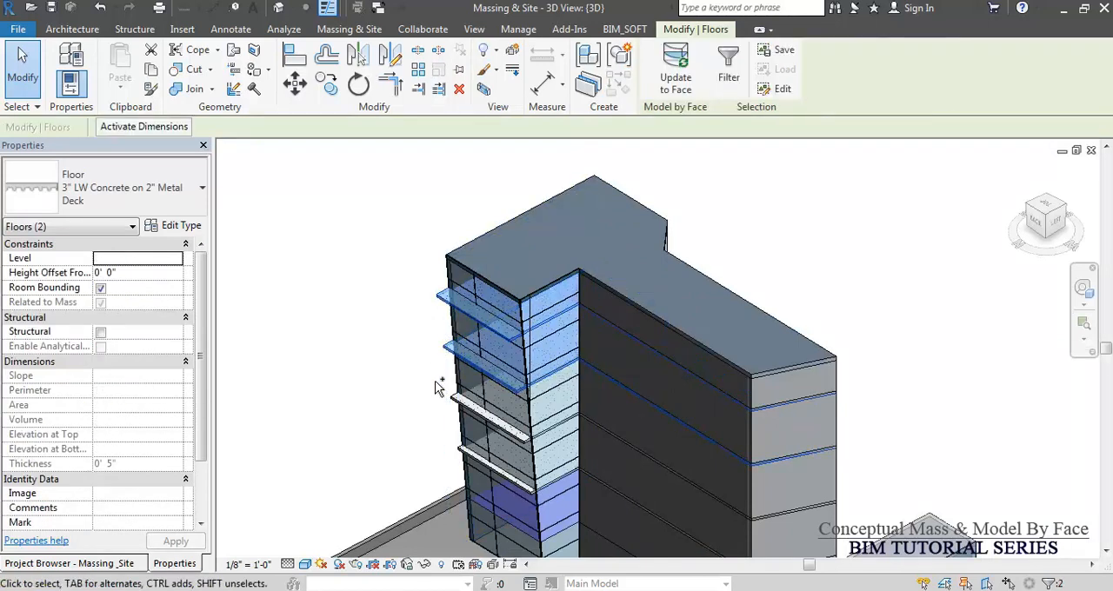
{"action": "left_click", "coordinate": [461, 410], "text": "ctrl"}
{"action": "left_click", "coordinate": [477, 467], "text": "ctrl"}
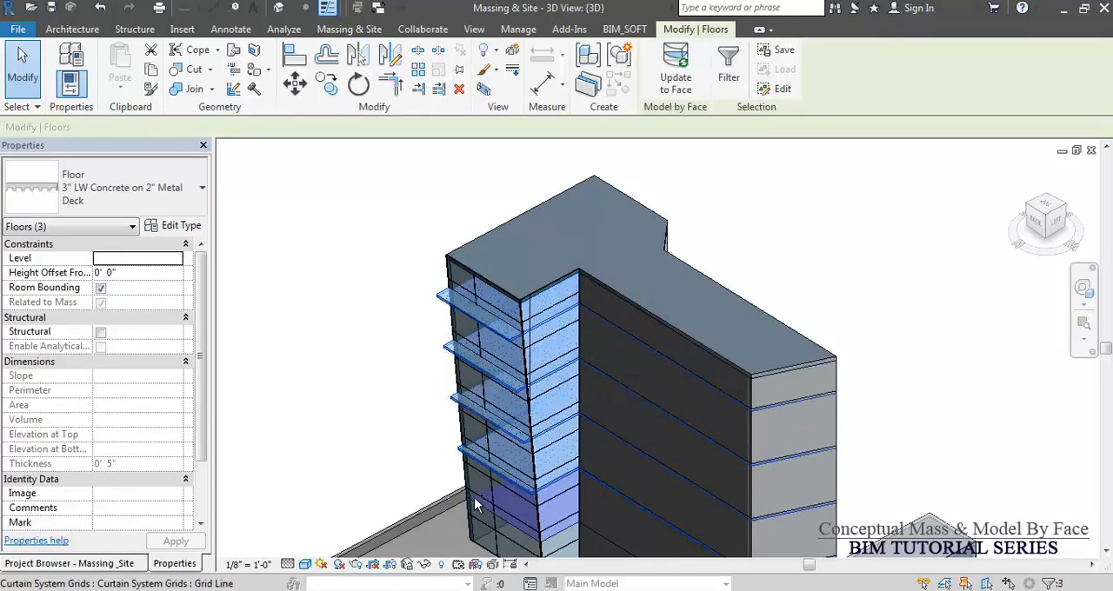
{"action": "middle_click_drag", "start_coordinate": [393, 495], "coordinate": [435, 352]}
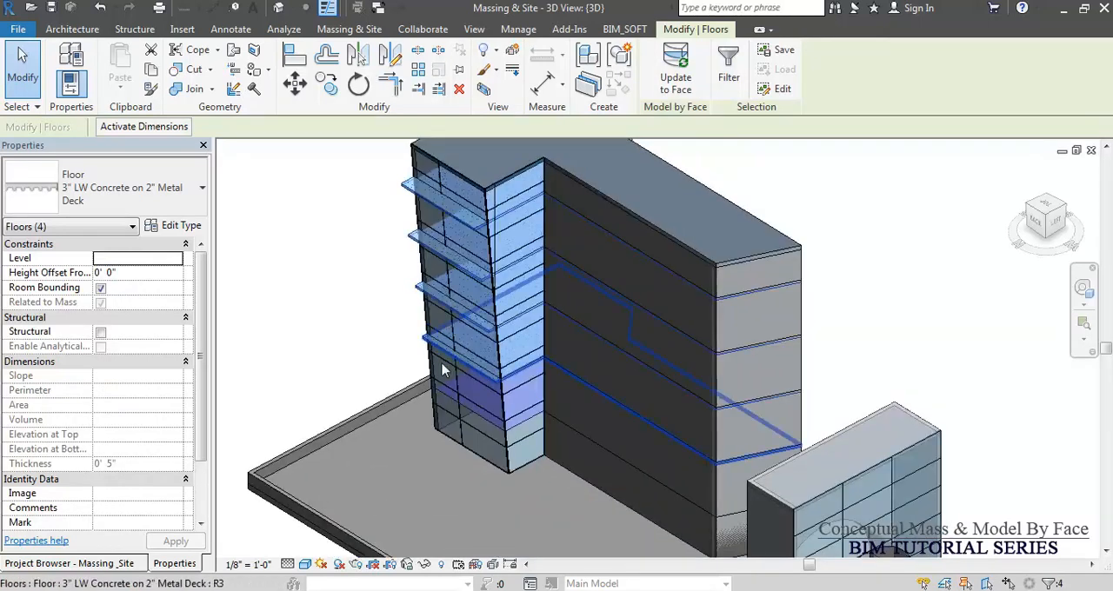
{"action": "scroll", "coordinate": [450, 430], "scroll_direction": "up", "scroll_amount": 5}
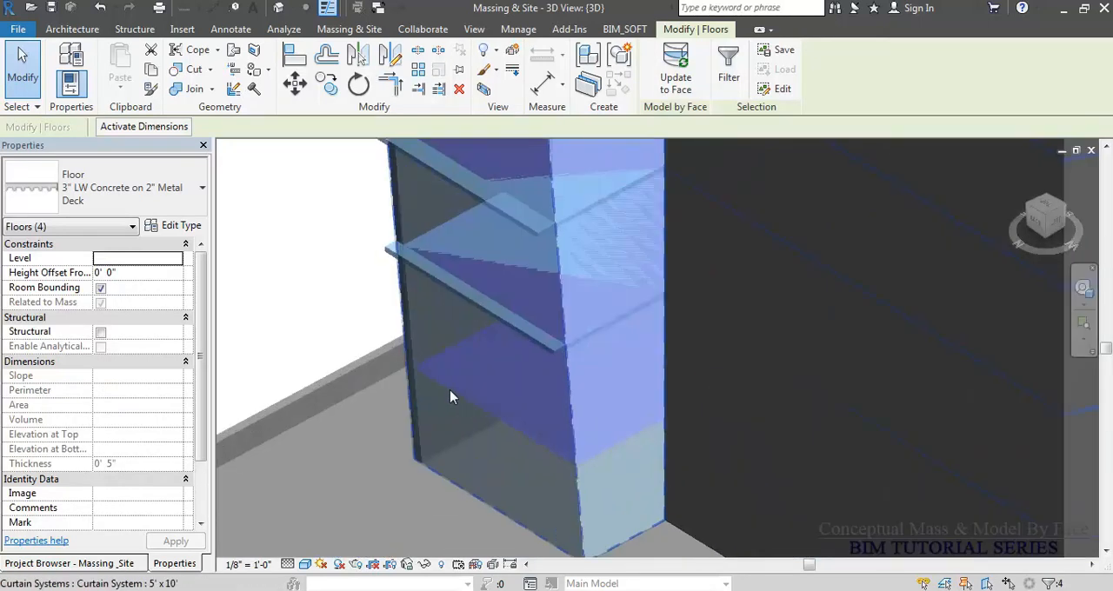
{"action": "scroll", "coordinate": [466, 470], "scroll_direction": "down", "scroll_amount": 5}
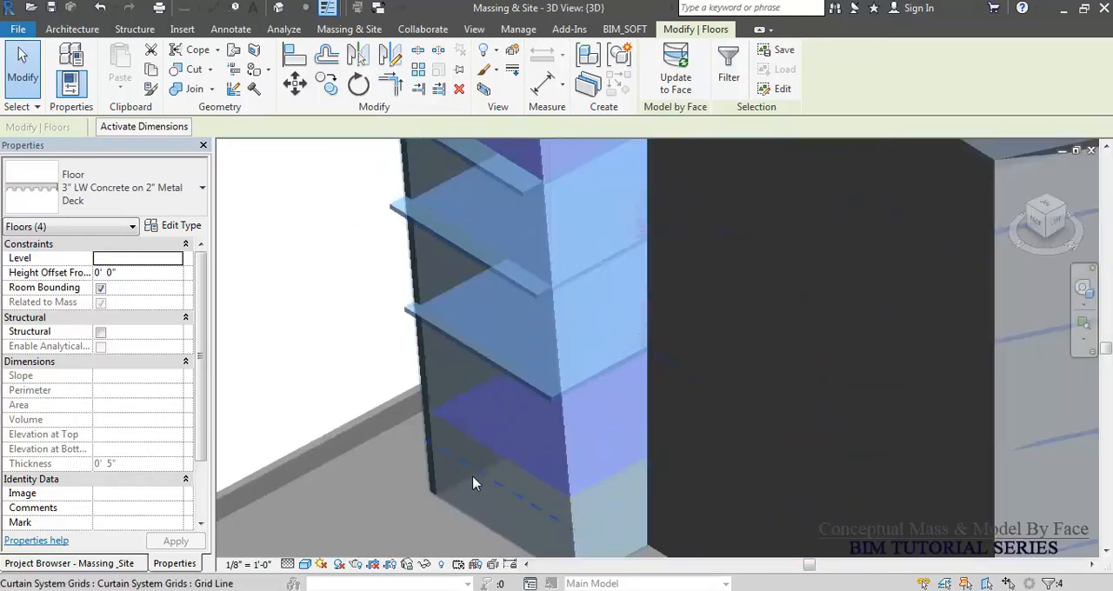
{"action": "middle_click_drag", "start_coordinate": [466, 469], "coordinate": [492, 479], "text": "shift"}
{"action": "left_click", "coordinate": [681, 78]}
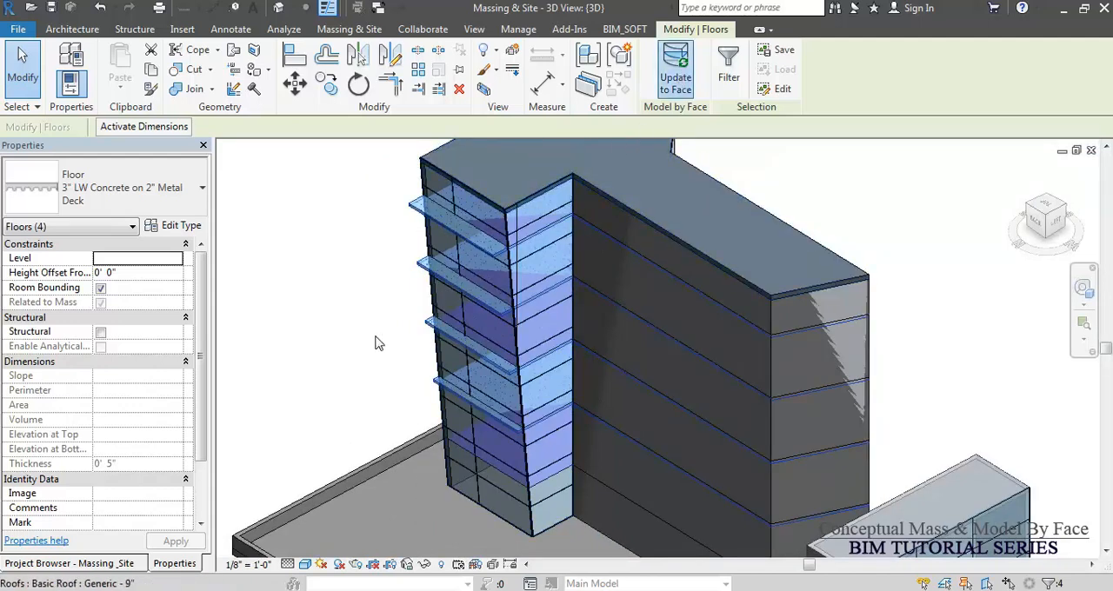
{"action": "left_click", "coordinate": [365, 350]}
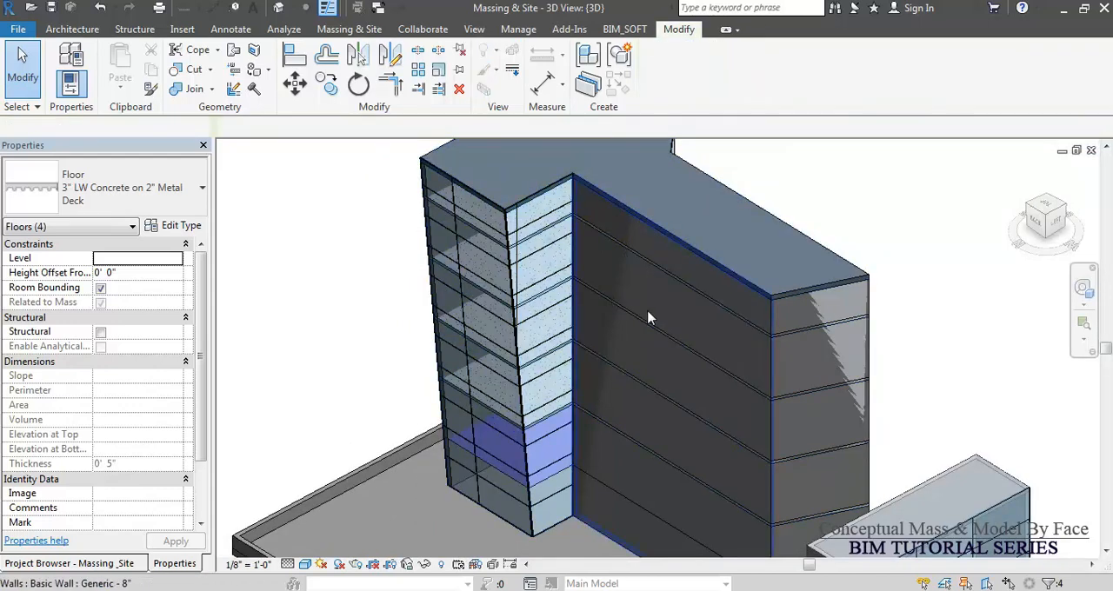
Check the Mass category in the 3D view's visibility overrides and switch mass display to Show Mass by View Settings.
{"action": "scroll", "coordinate": [556, 417], "scroll_direction": "down", "scroll_amount": 4}
{"action": "scroll", "coordinate": [564, 439], "scroll_direction": "up", "scroll_amount": 2}
{"action": "scroll", "coordinate": [435, 368], "scroll_direction": "up", "scroll_amount": 2}
{"action": "scroll", "coordinate": [276, 244], "scroll_direction": "up", "scroll_amount": 2}
{"action": "scroll", "coordinate": [350, 318], "scroll_direction": "down", "scroll_amount": 3}
{"action": "middle_click_drag", "start_coordinate": [351, 318], "coordinate": [422, 355], "text": "shift"}
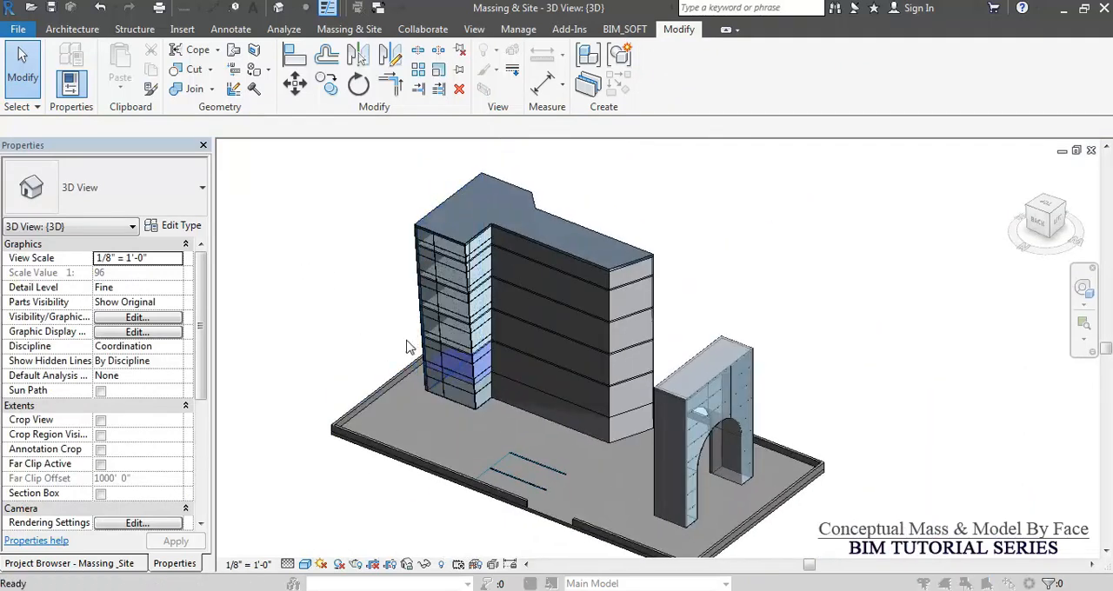
{"action": "key", "text": "v"}
{"action": "key", "text": "g"}
{"action": "left_click", "coordinate": [304, 308]}
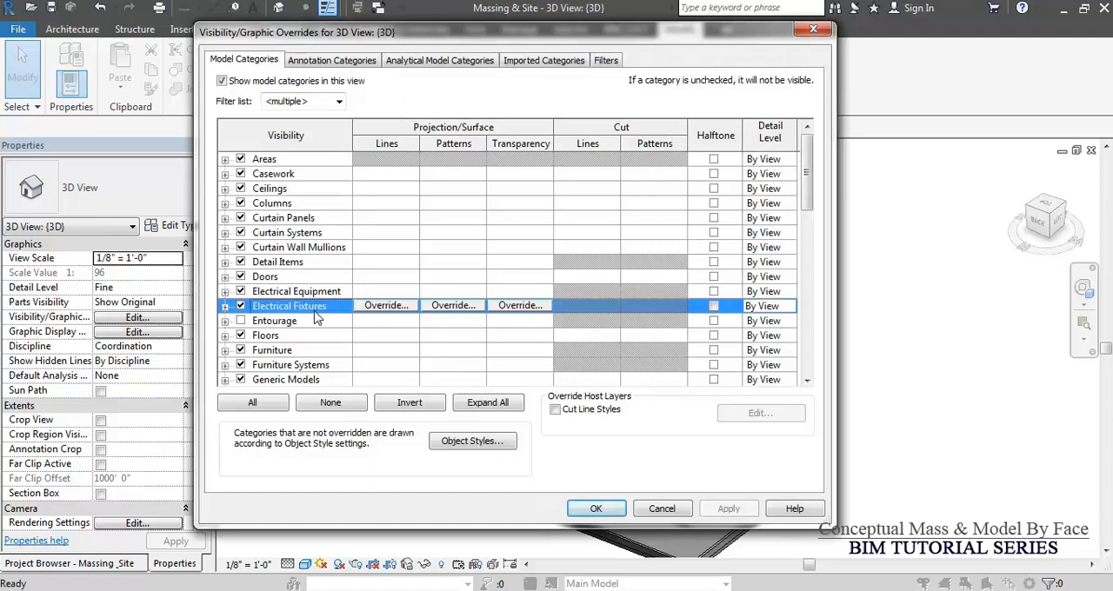
{"action": "key", "text": "m"}
{"action": "key", "text": "Return"}
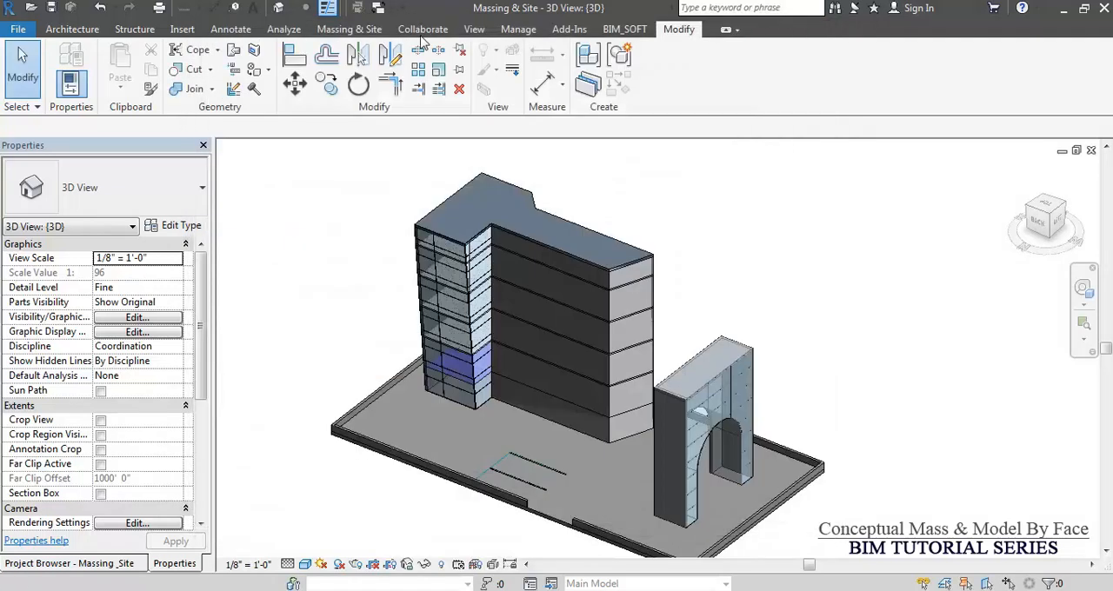
{"action": "left_click", "coordinate": [346, 31]}
{"action": "left_click", "coordinate": [96, 94]}
{"action": "left_click", "coordinate": [131, 117]}
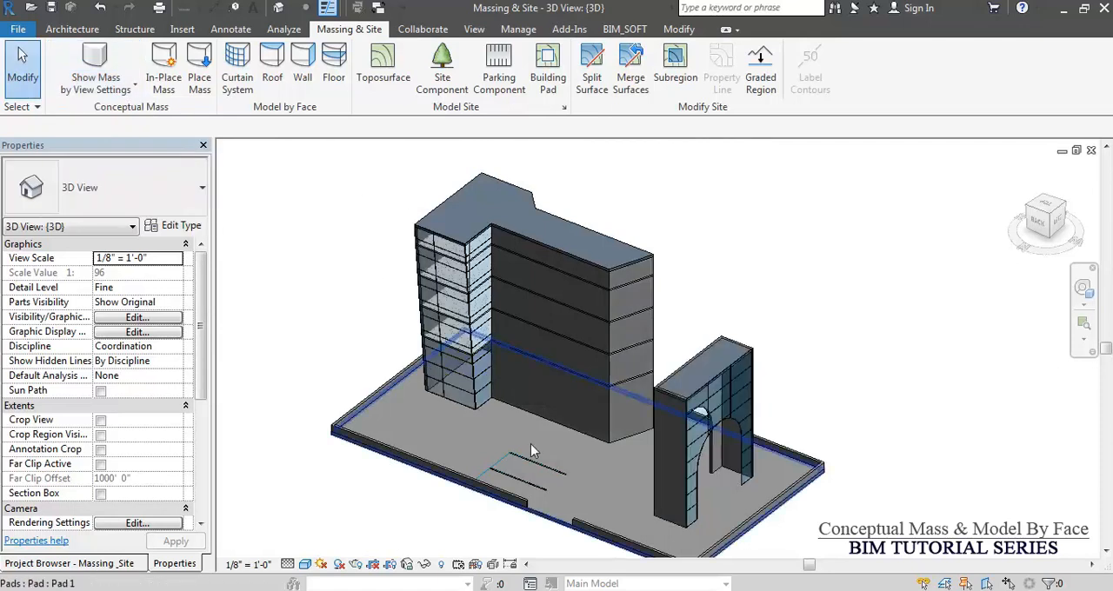
Turn on the visibility of all model categories in the 3D view.
{"action": "middle_click_drag", "start_coordinate": [507, 449], "coordinate": [502, 360], "text": "shift"}
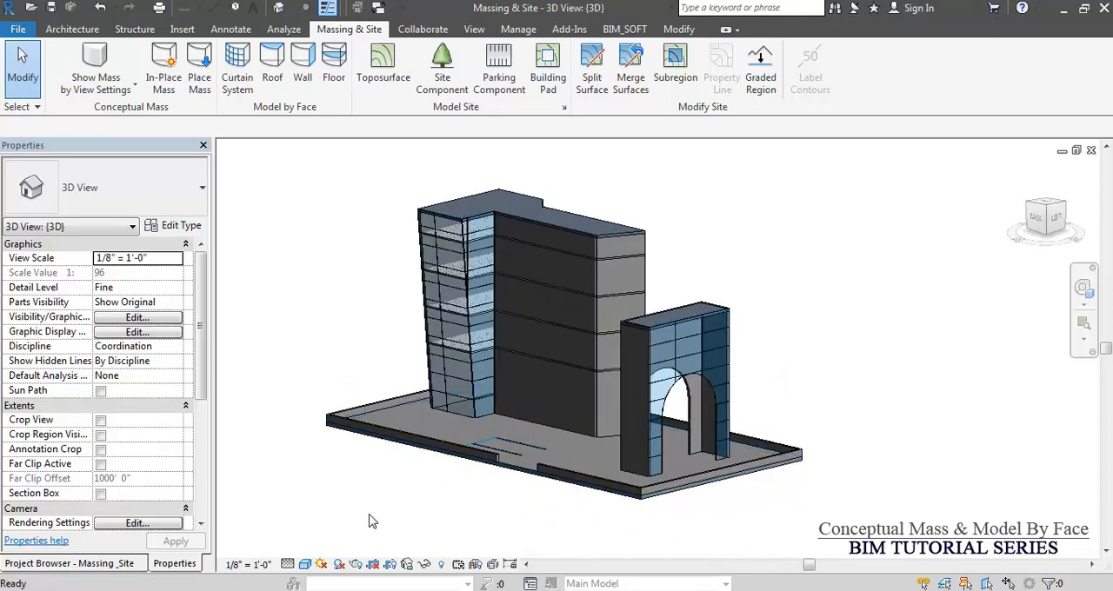
{"action": "key", "text": "v"}
{"action": "key", "text": "g"}
{"action": "left_click", "coordinate": [261, 407]}
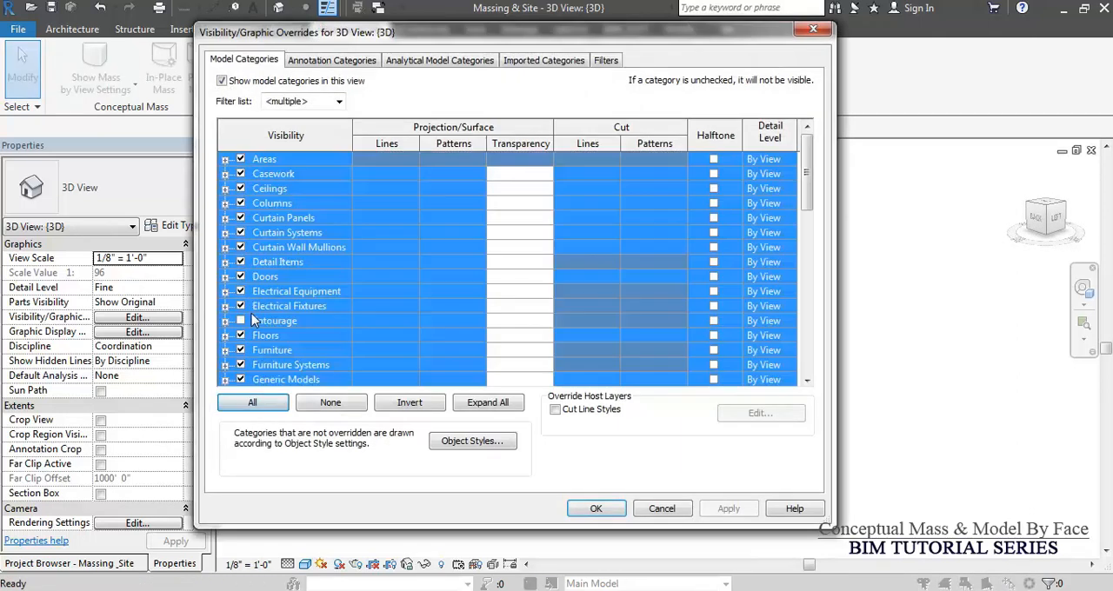
{"action": "left_click", "coordinate": [598, 509]}
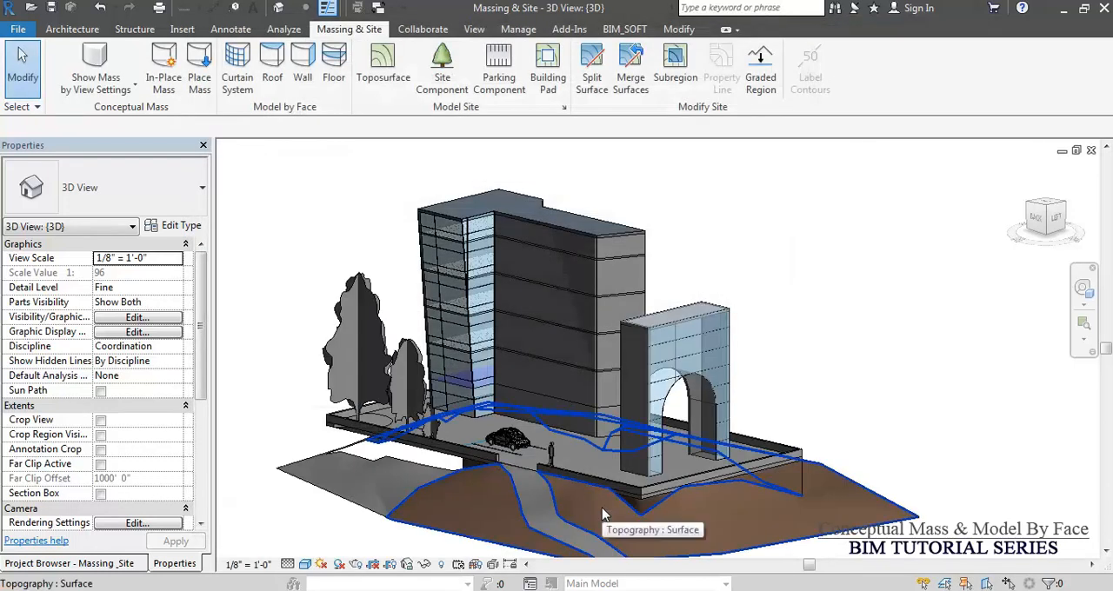
Set the 3D view's visual style to Realistic.
{"action": "middle_click_drag", "start_coordinate": [921, 368], "coordinate": [857, 437], "text": "shift"}
{"action": "middle_click_drag", "start_coordinate": [530, 428], "coordinate": [921, 428], "text": "shift"}
{"action": "middle_click_drag", "start_coordinate": [858, 447], "coordinate": [739, 527], "text": "shift"}
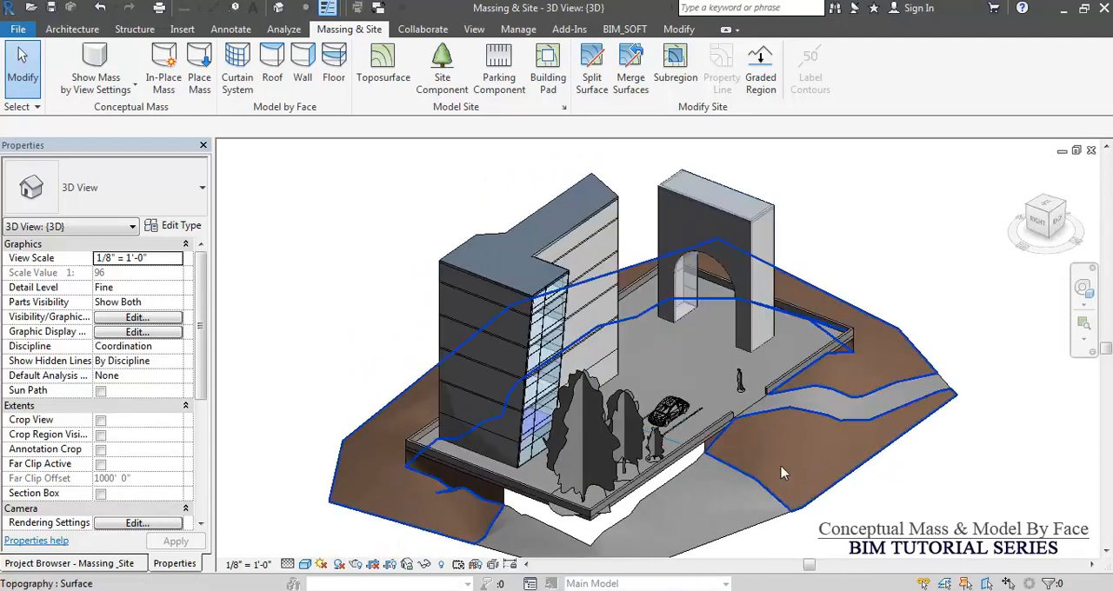
{"action": "left_click", "coordinate": [305, 564]}
{"action": "left_click", "coordinate": [337, 532]}
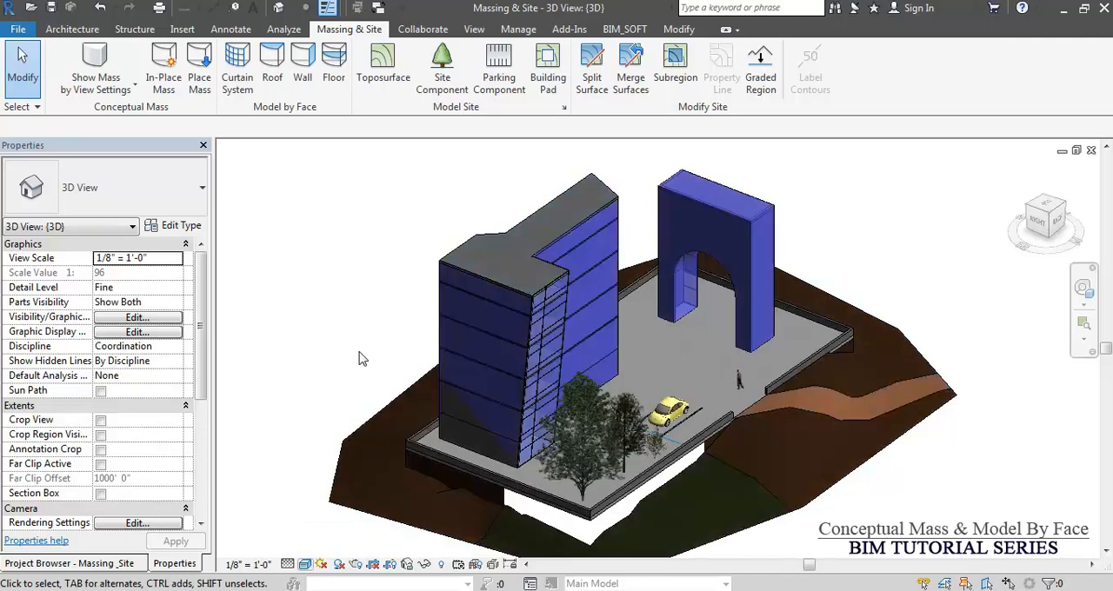
Examine the building, arch and surrounding site from several angles, including the building's walls and roof up close.
{"action": "middle_click_drag", "start_coordinate": [899, 332], "coordinate": [897, 339]}
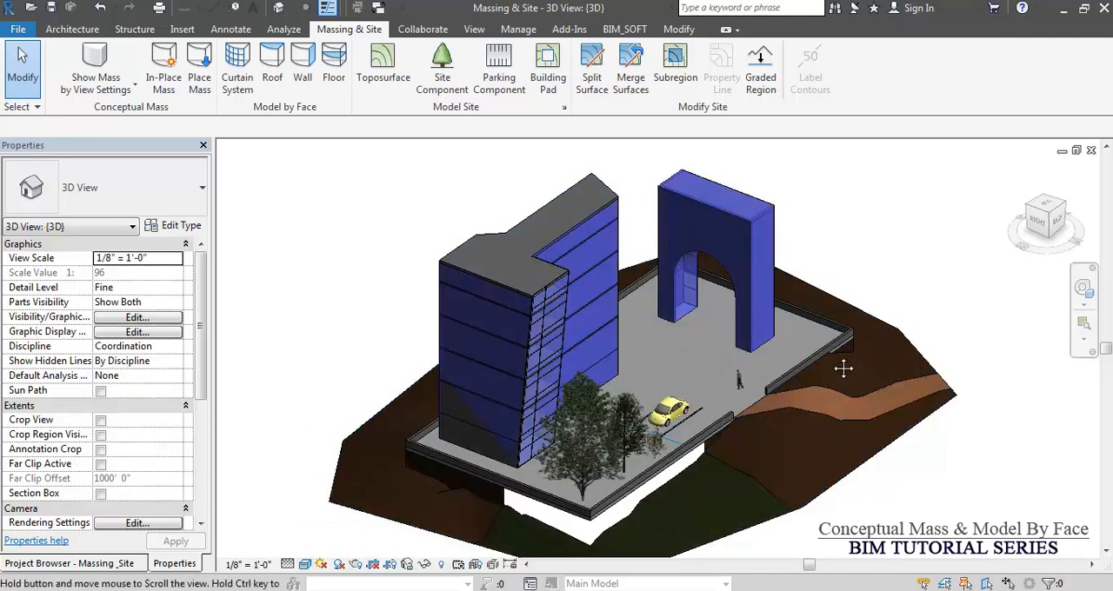
{"action": "middle_click_drag", "start_coordinate": [713, 353], "coordinate": [721, 357]}
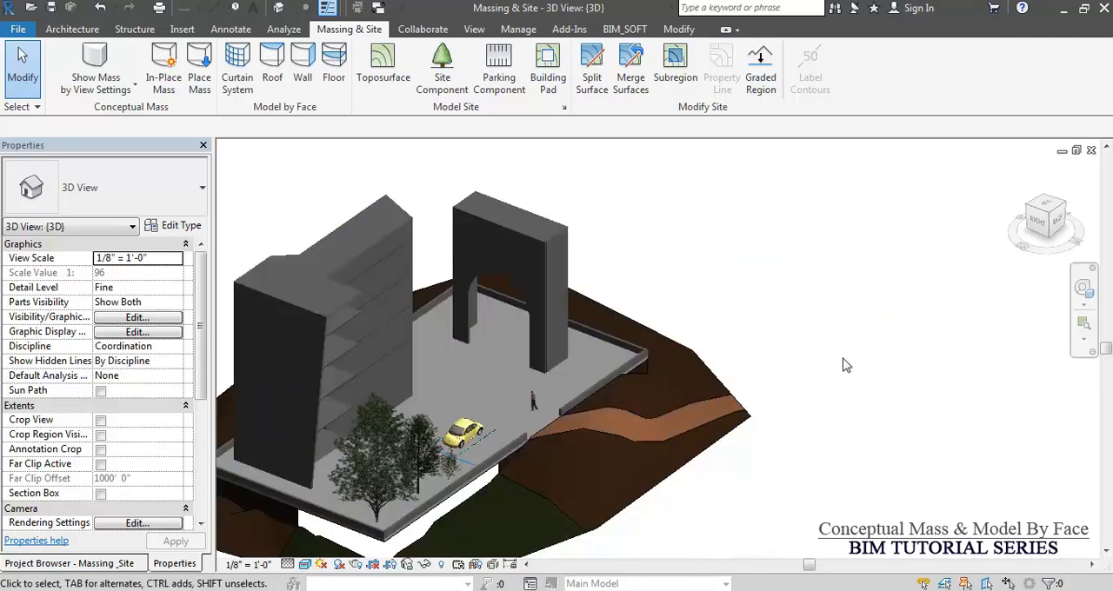
{"action": "scroll", "coordinate": [904, 310], "scroll_direction": "down", "scroll_amount": 1}
{"action": "scroll", "coordinate": [903, 310], "scroll_direction": "down", "scroll_amount": 4}
{"action": "middle_click_drag", "start_coordinate": [873, 409], "coordinate": [652, 446], "text": "shift"}
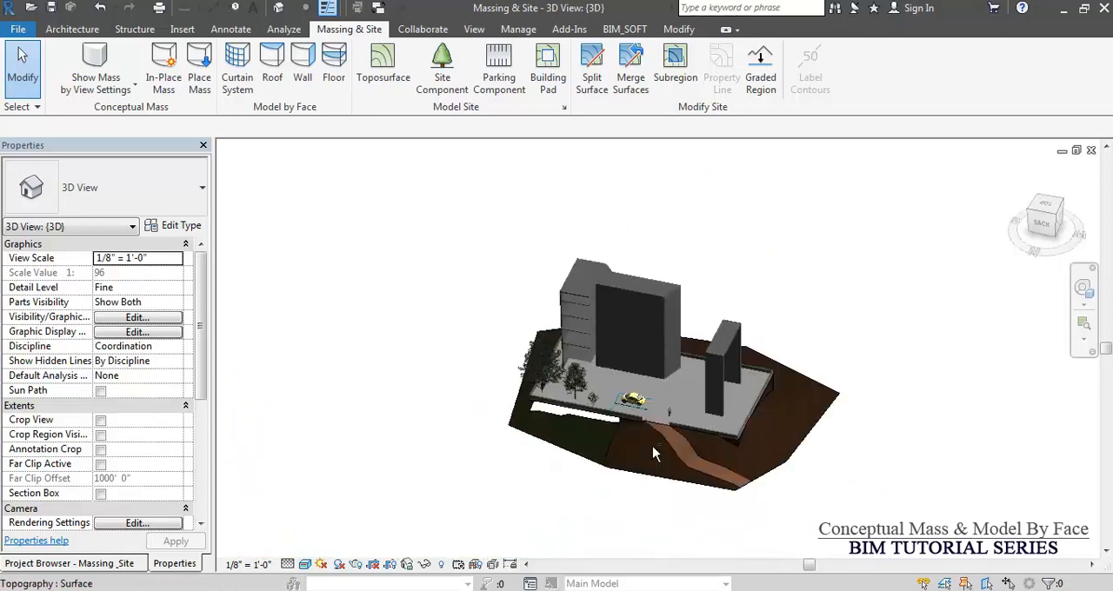
{"action": "middle_click_drag", "start_coordinate": [539, 428], "coordinate": [611, 467], "text": "shift"}
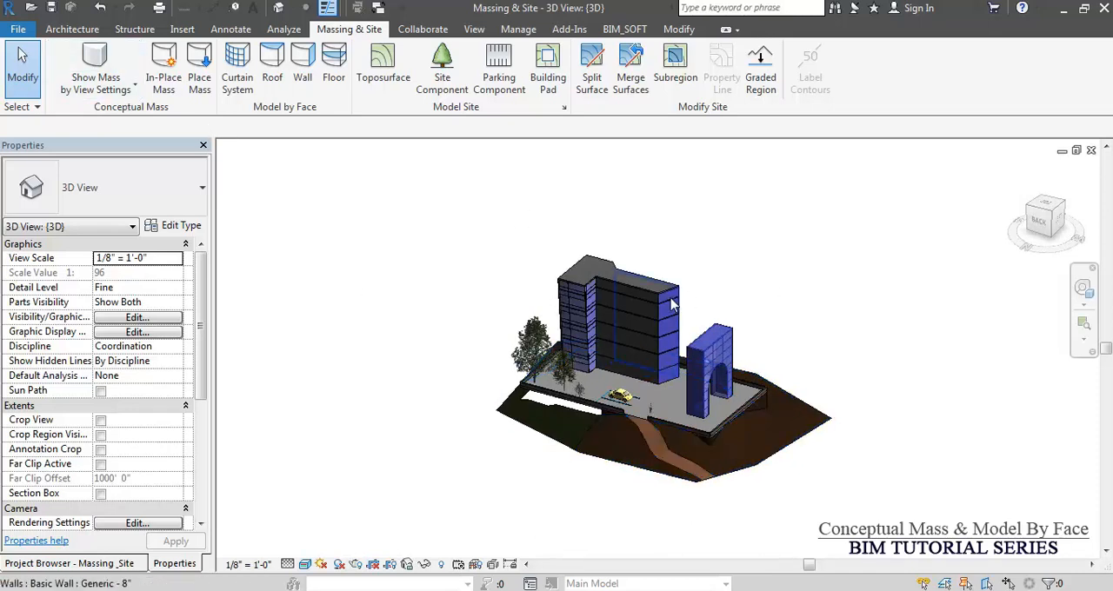
{"action": "scroll", "coordinate": [671, 303], "scroll_direction": "up", "scroll_amount": 6}
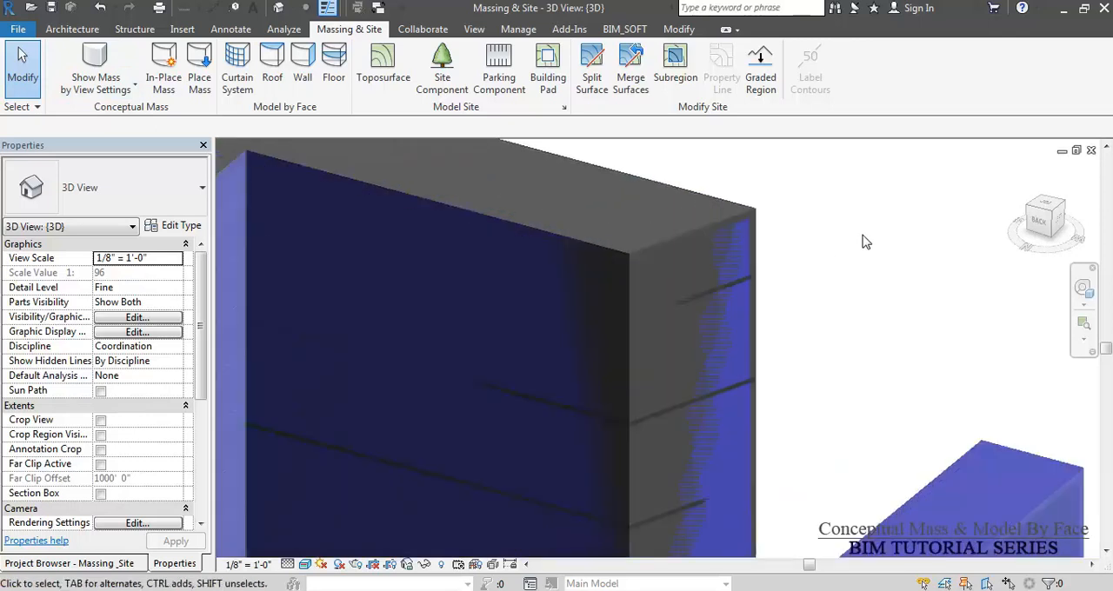
{"action": "scroll", "coordinate": [865, 241], "scroll_direction": "down", "scroll_amount": 6}
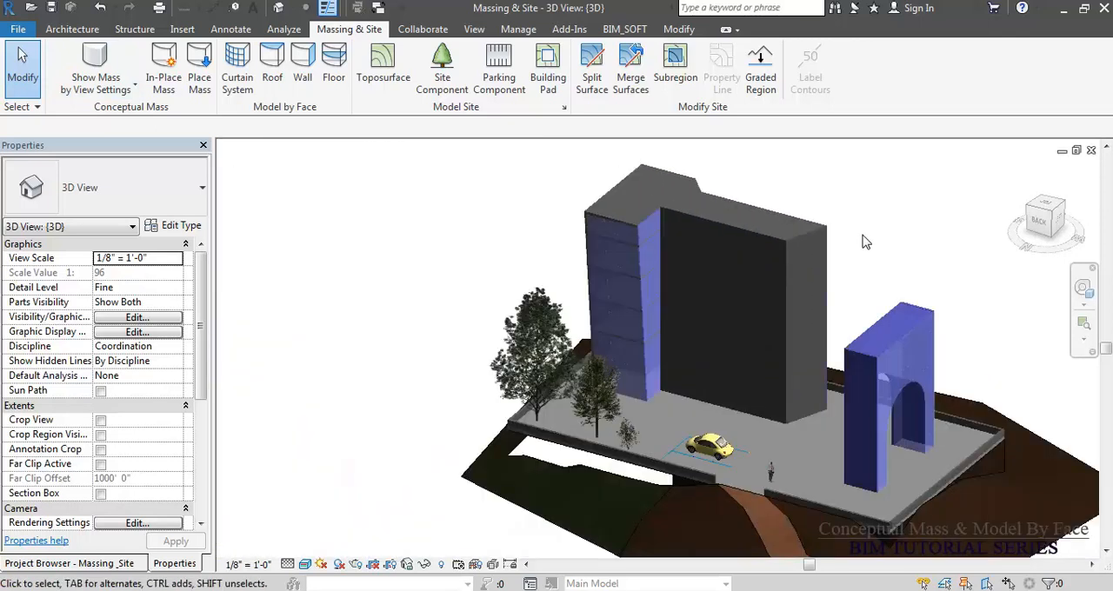
Filter the building selection to the Mass category only and hide the selected Building Block mass element in the view.
{"action": "left_click_drag", "start_coordinate": [875, 188], "coordinate": [796, 248]}
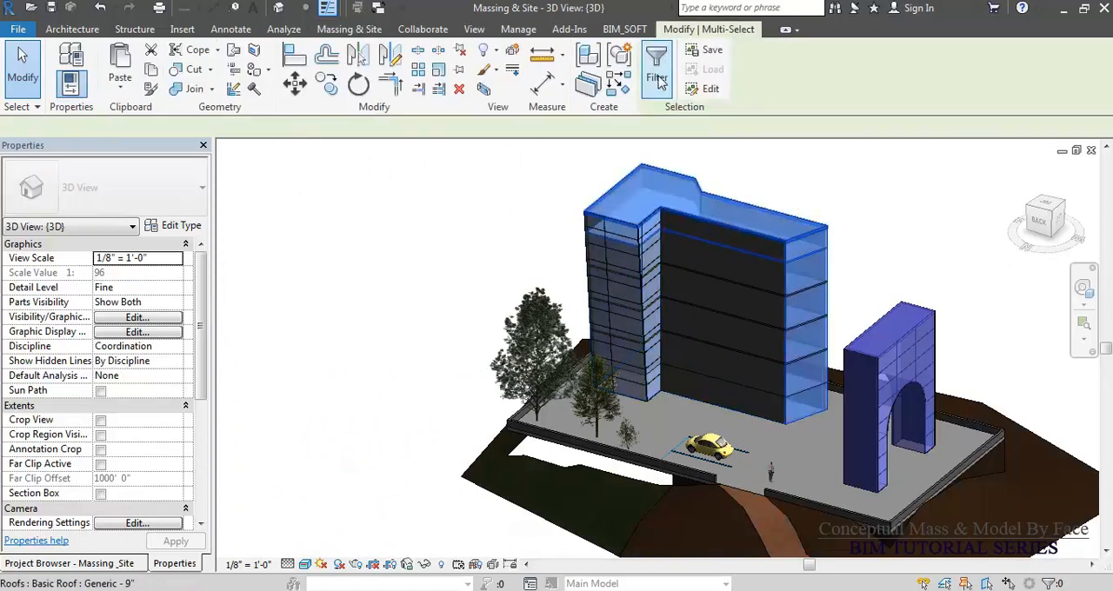
{"action": "left_click", "coordinate": [658, 78]}
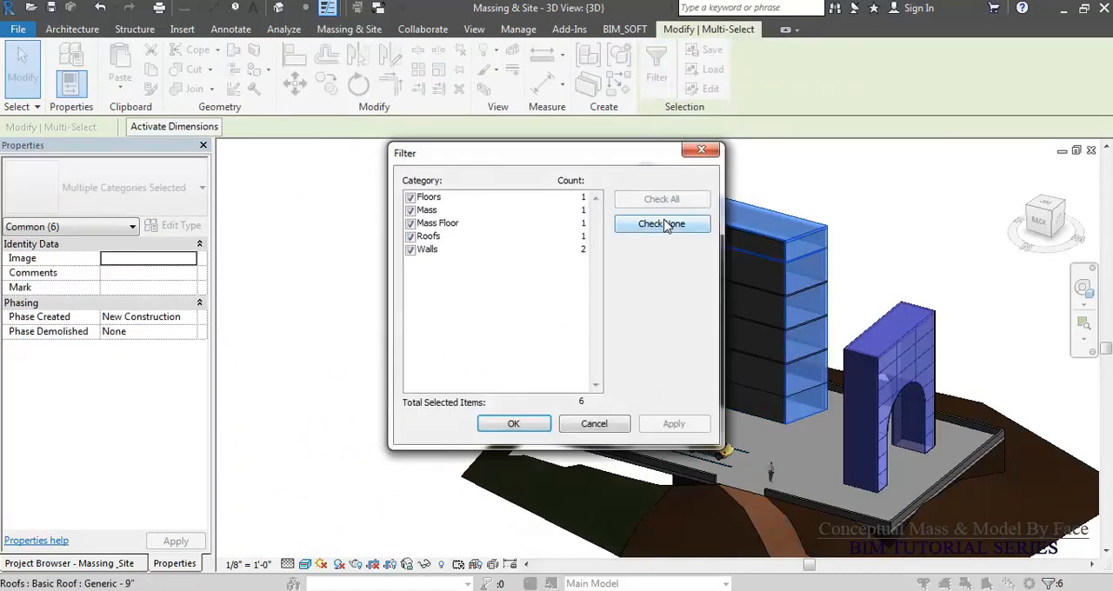
{"action": "left_click", "coordinate": [663, 224]}
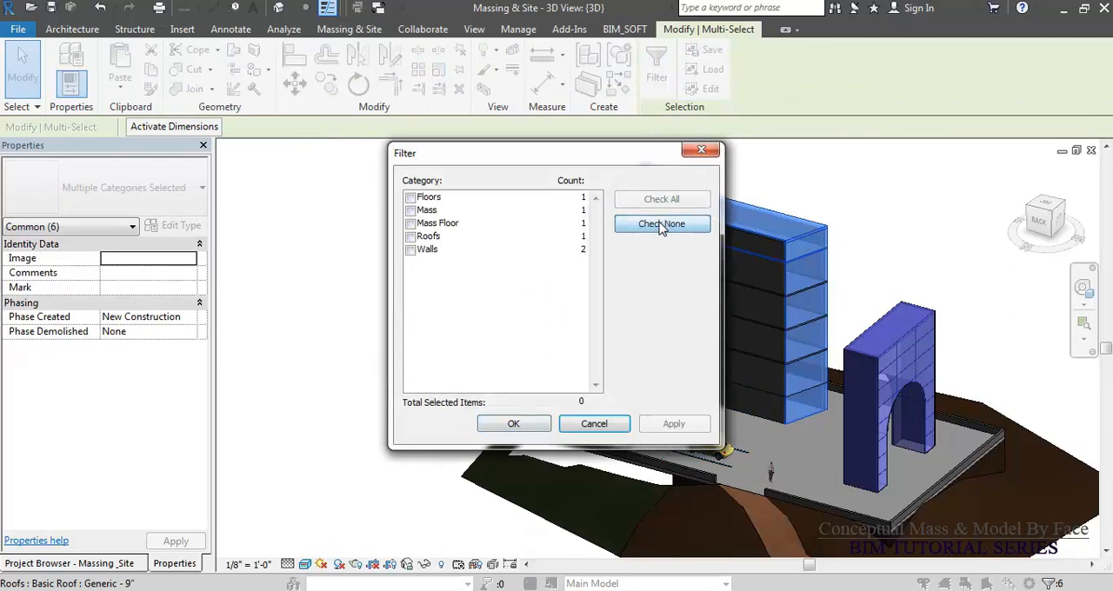
{"action": "left_click", "coordinate": [414, 211]}
{"action": "left_click", "coordinate": [521, 425]}
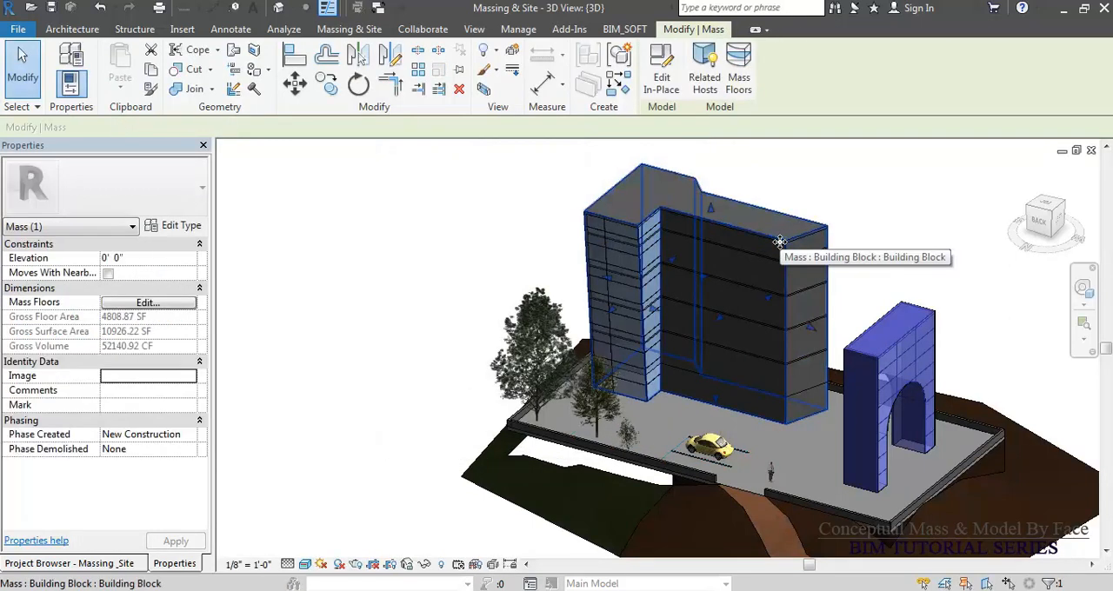
{"action": "right_click", "coordinate": [780, 244]}
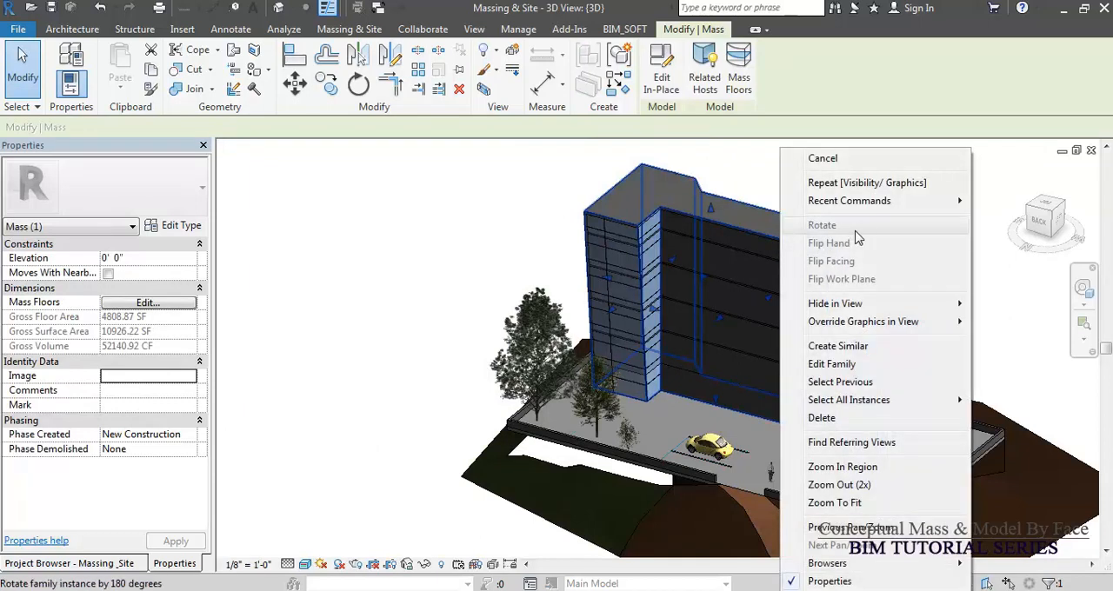
{"action": "mouse_move", "coordinate": [869, 304]}
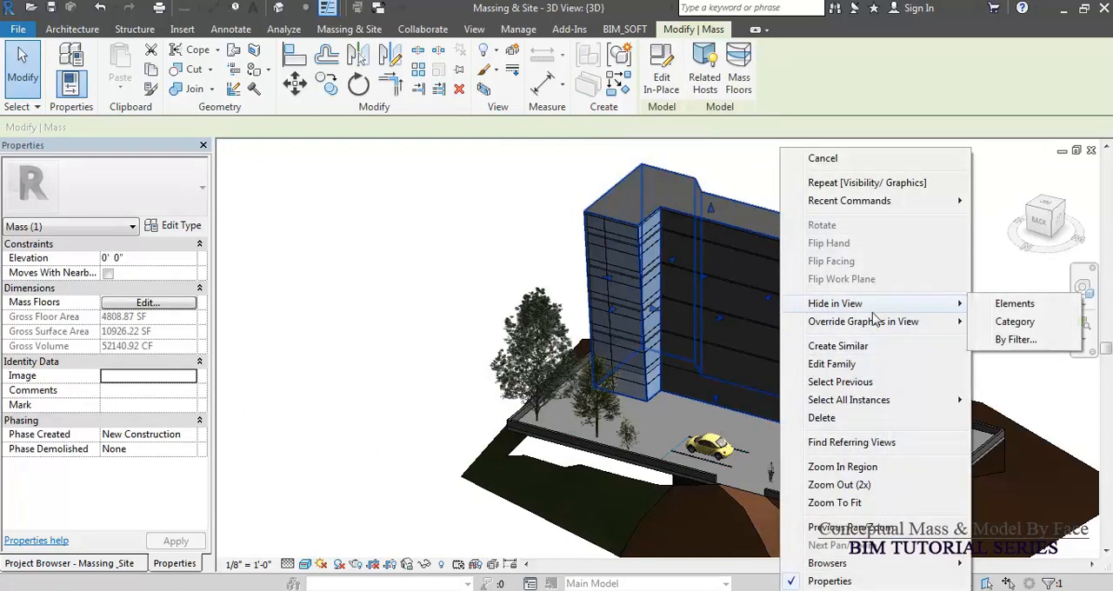
{"action": "left_click", "coordinate": [1013, 321]}
{"action": "left_click", "coordinate": [900, 226]}
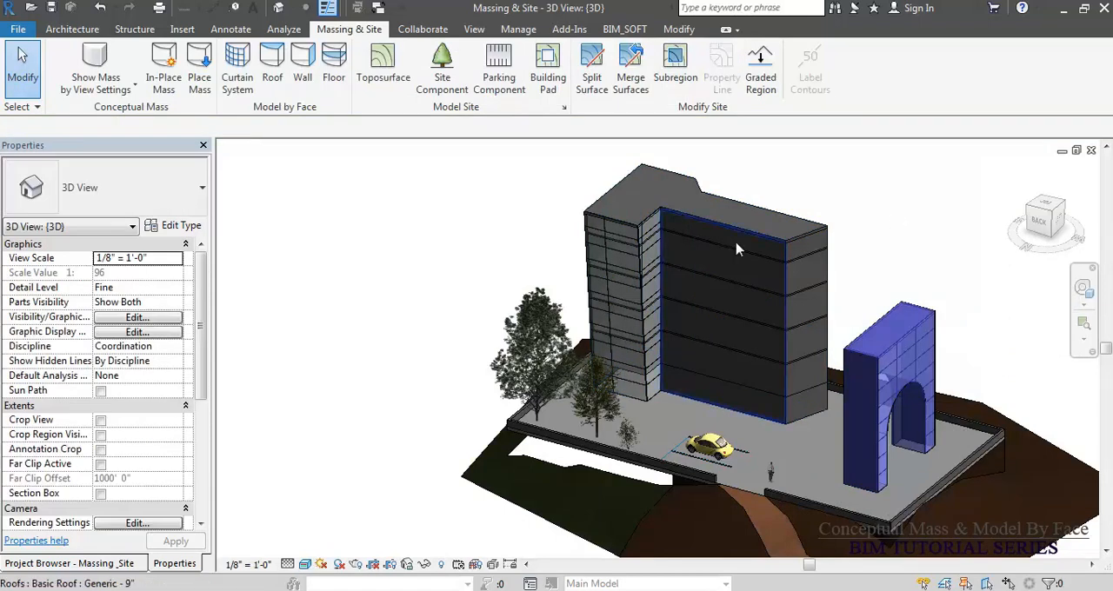
{"action": "scroll", "coordinate": [665, 226], "scroll_direction": "up", "scroll_amount": 5}
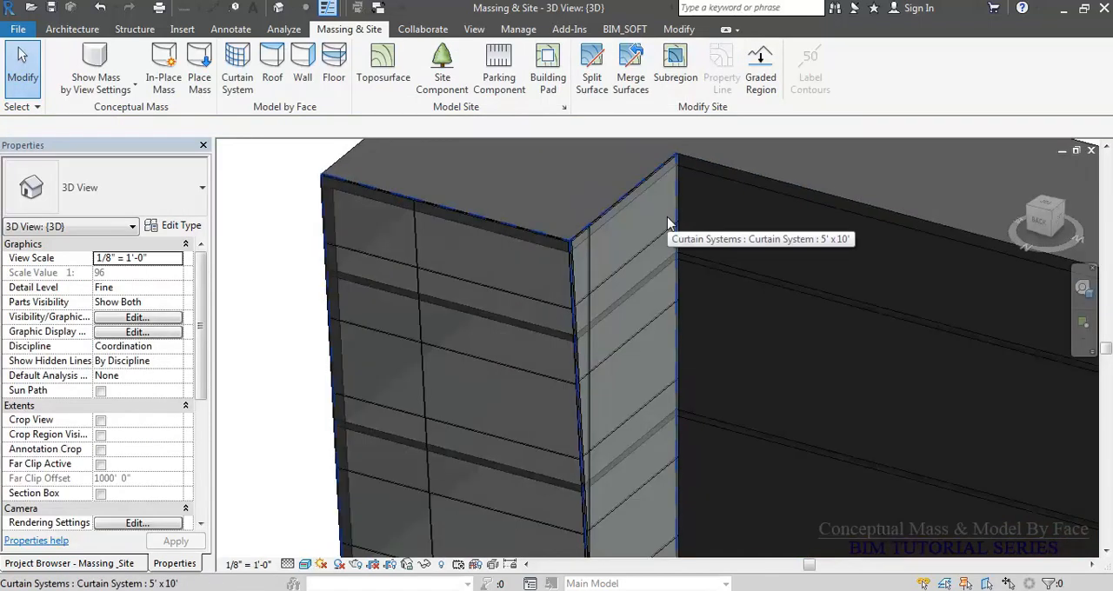
{"action": "scroll", "coordinate": [578, 239], "scroll_direction": "down", "scroll_amount": 4}
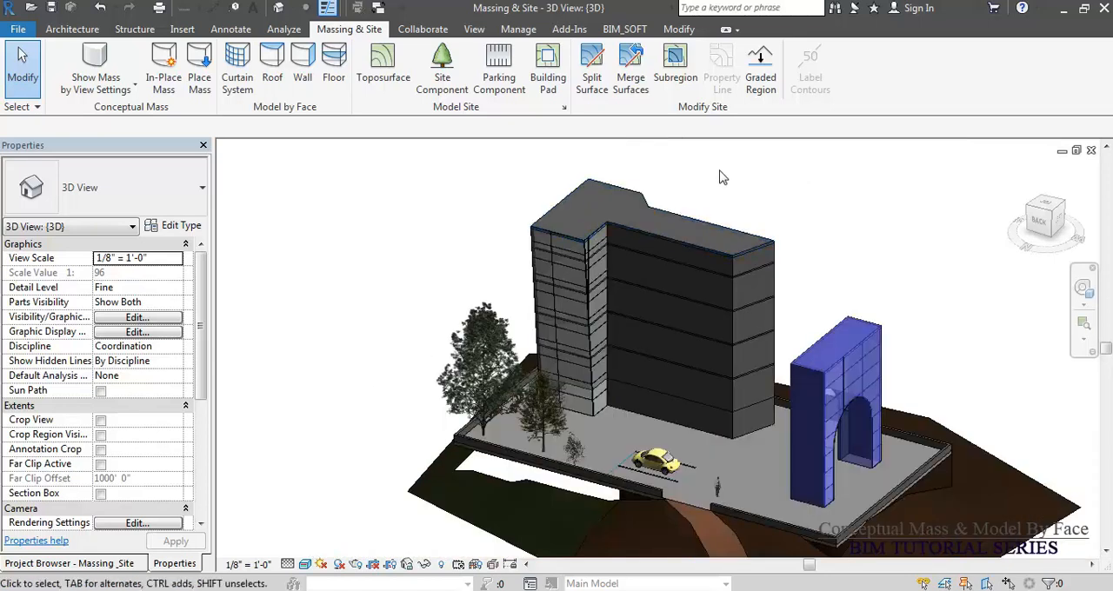
{"action": "mouse_move", "coordinate": [791, 283]}
{"action": "middle_mouse_down", "text": "shift"}
{"action": "mouse_move", "coordinate": [753, 287]}
{"action": "mouse_move", "coordinate": [773, 282]}
{"action": "middle_mouse_up", "text": "shift"}
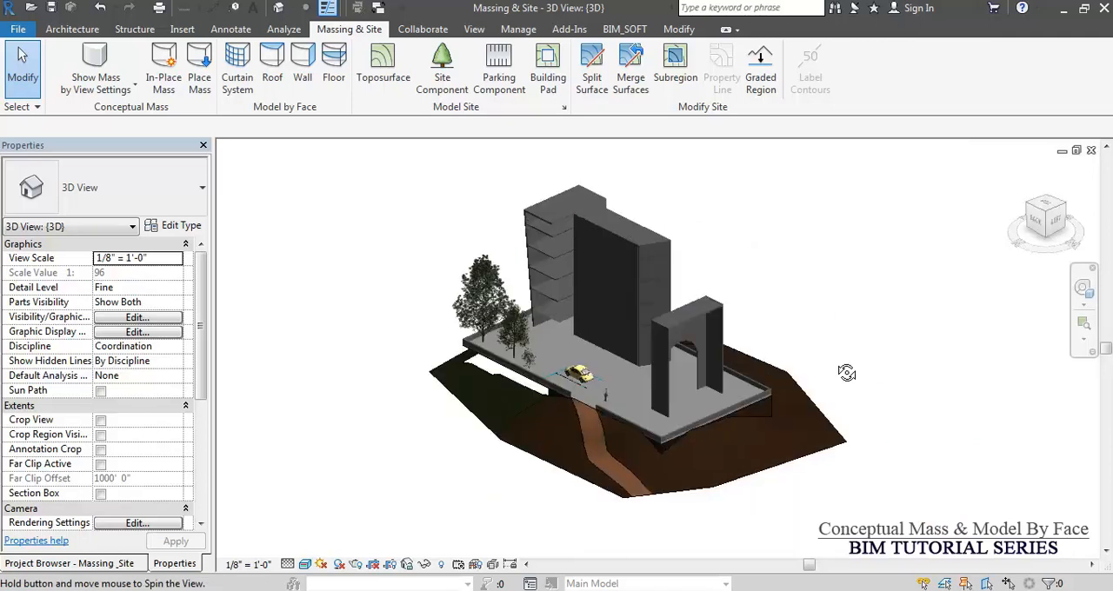
{"action": "middle_click_drag", "start_coordinate": [849, 373], "coordinate": [834, 360], "text": "shift"}
{"action": "middle_click_drag", "start_coordinate": [396, 441], "coordinate": [396, 440]}
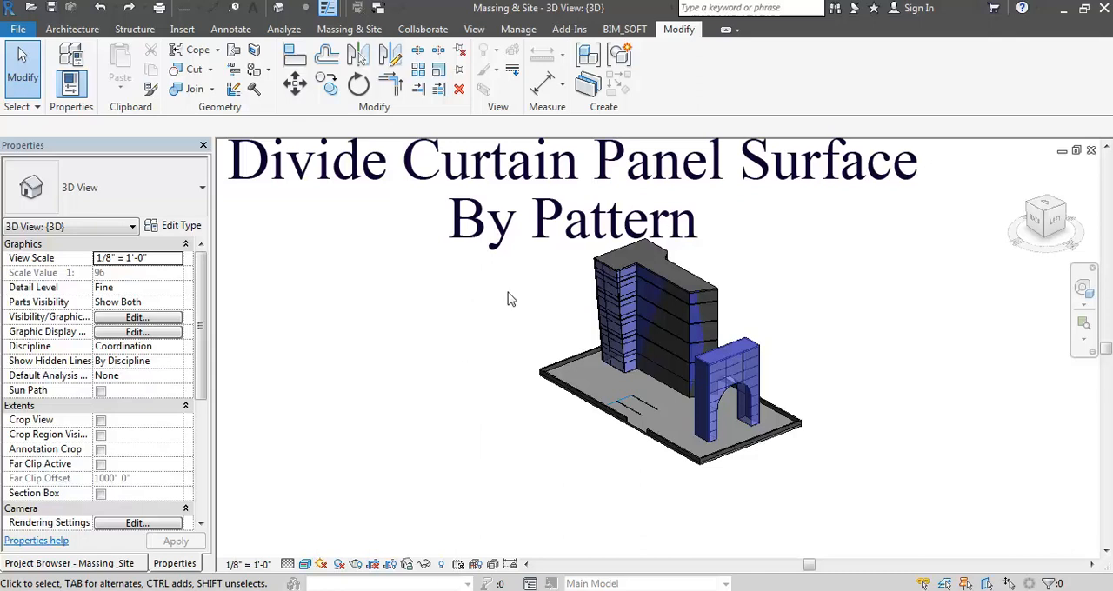
Start an in-place mass named Mass 1 and display Level 3 as its work plane.
{"action": "left_click", "coordinate": [352, 32]}
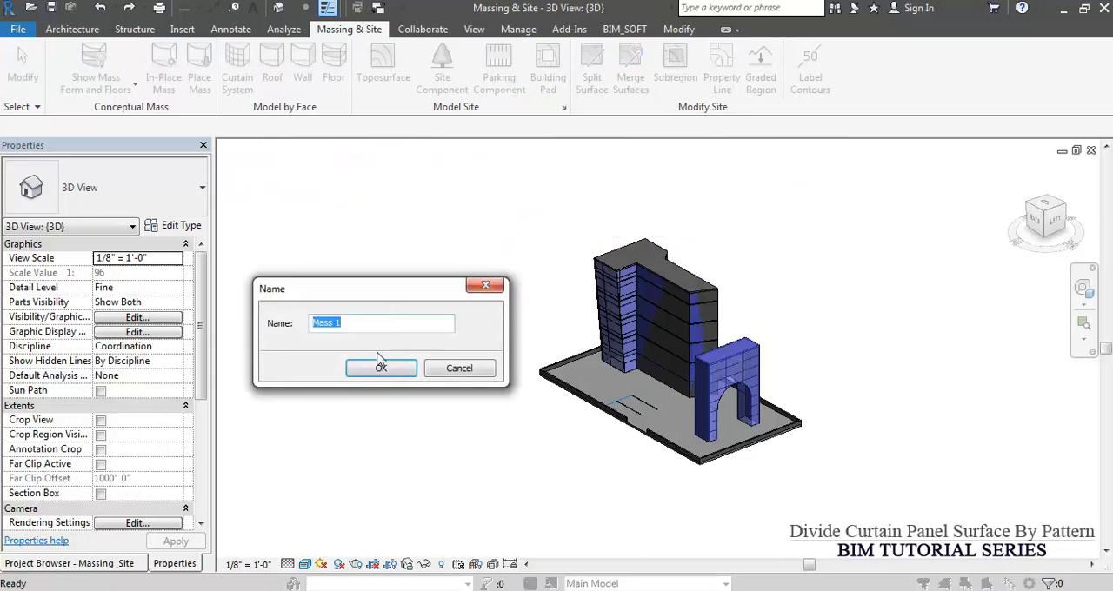
{"action": "left_click", "coordinate": [381, 370]}
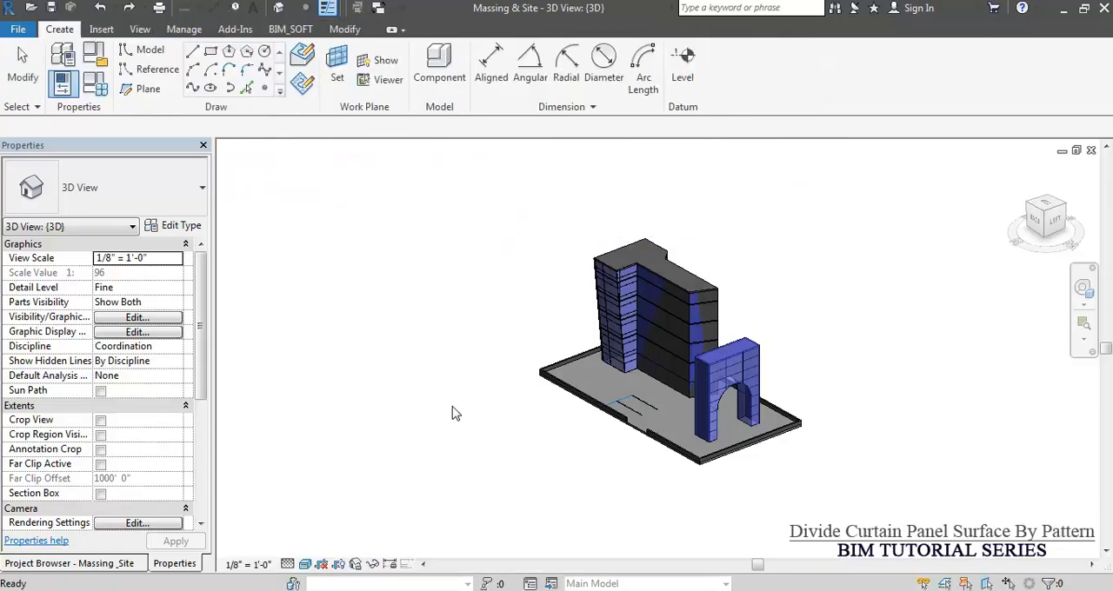
{"action": "left_click", "coordinate": [338, 85]}
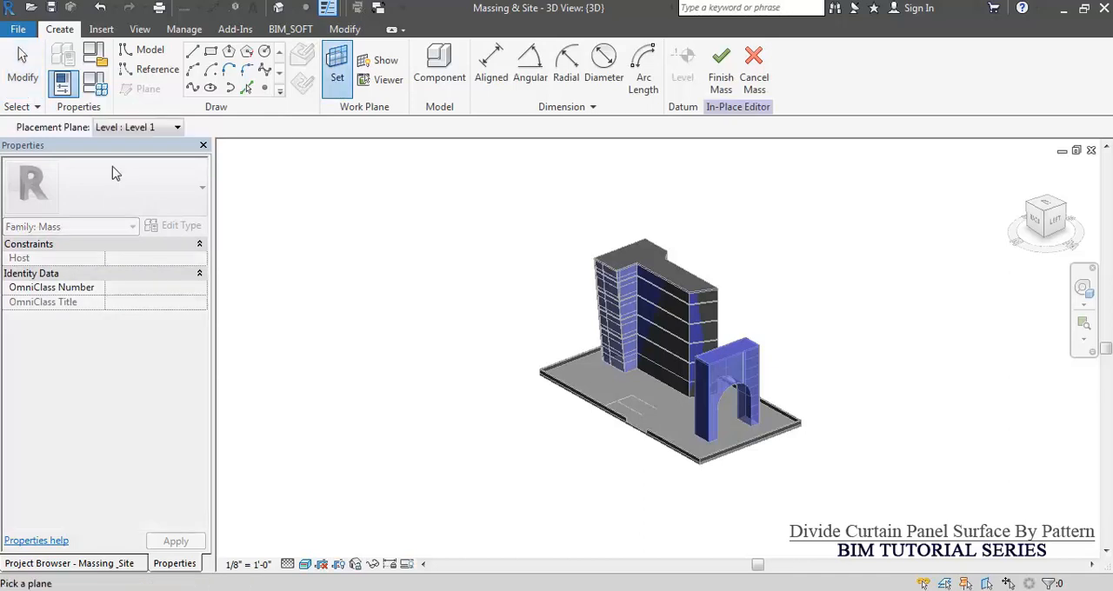
{"action": "left_click", "coordinate": [144, 130]}
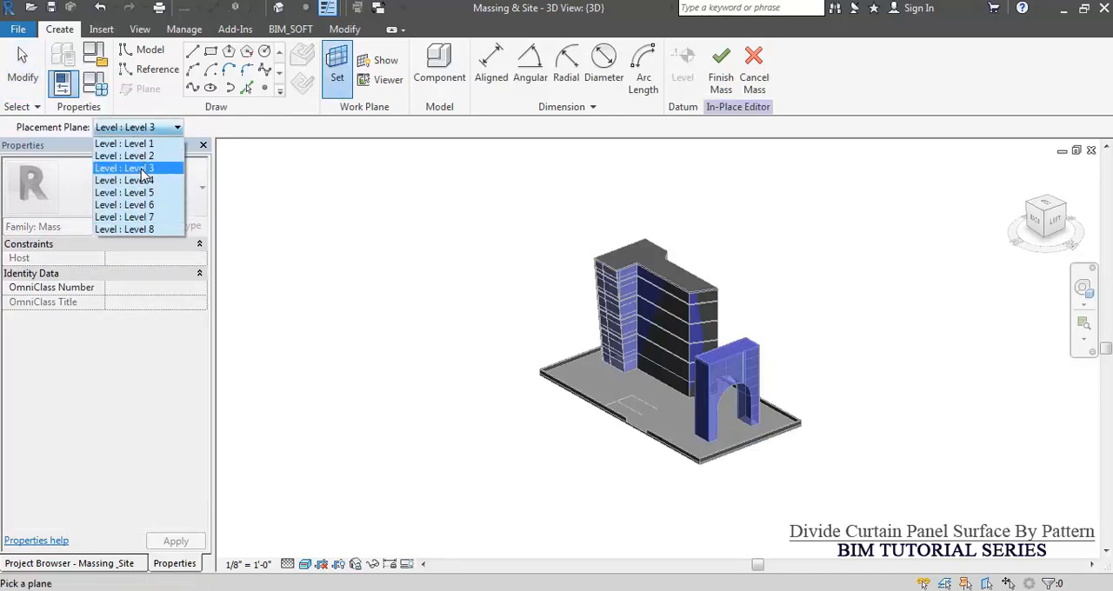
{"action": "left_click", "coordinate": [144, 176]}
{"action": "left_click", "coordinate": [380, 60]}
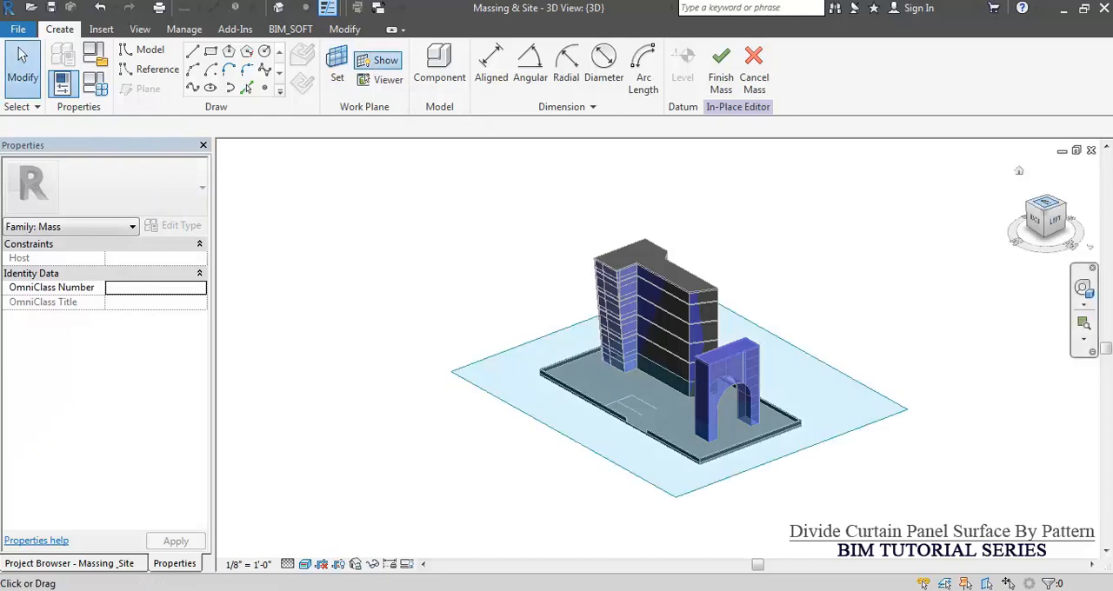
Draw a three-point arc about 50' long on Level 3, in the open area beside the site's long edge.
{"action": "scroll", "coordinate": [531, 439], "scroll_direction": "up", "scroll_amount": 3}
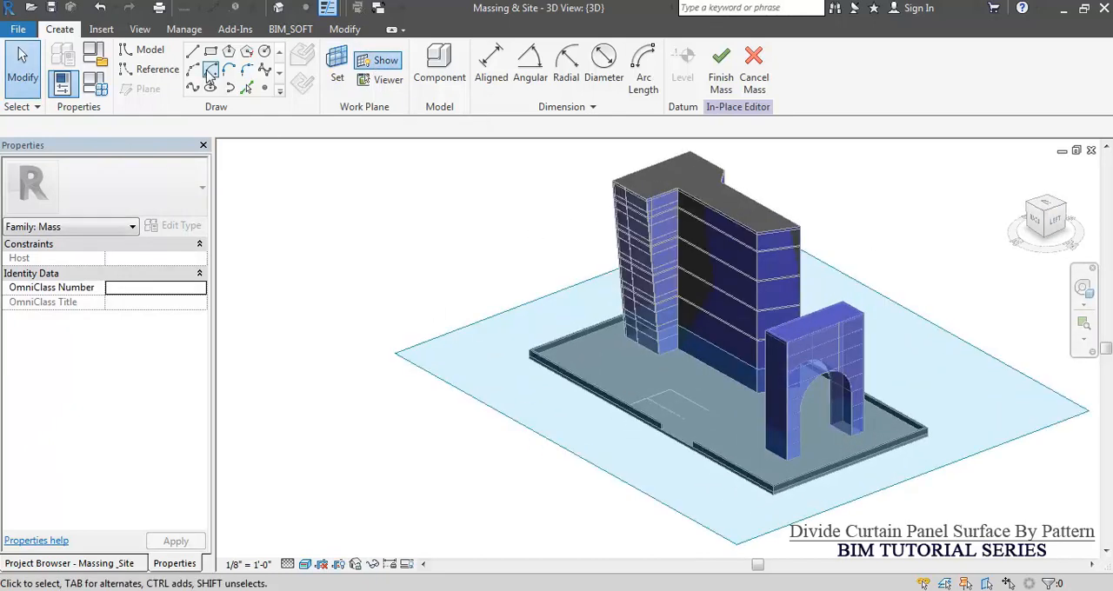
{"action": "left_click", "coordinate": [193, 69]}
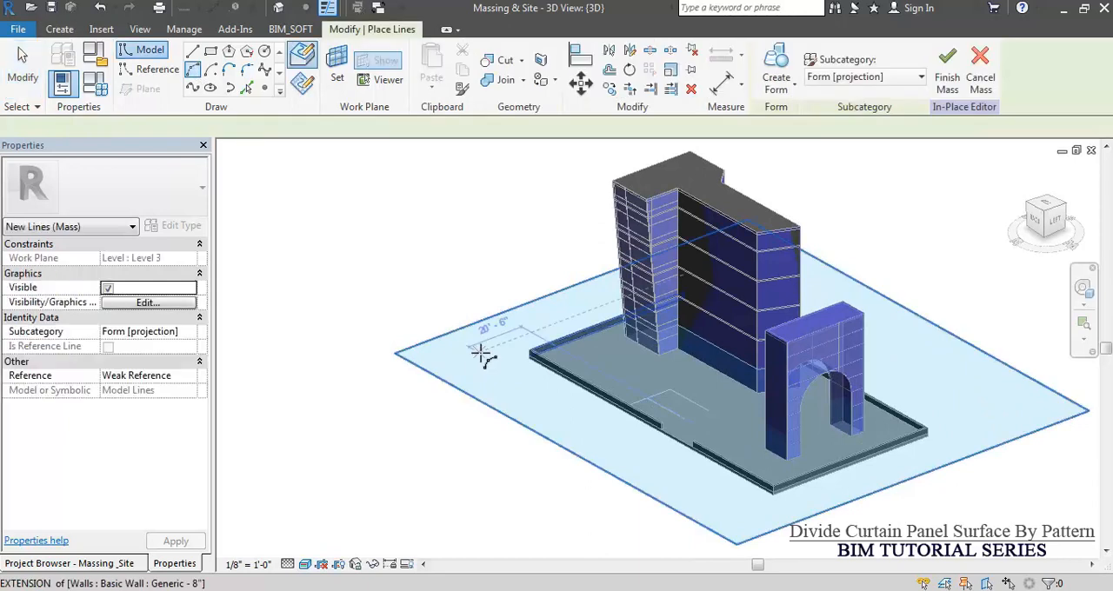
{"action": "left_click", "coordinate": [474, 351]}
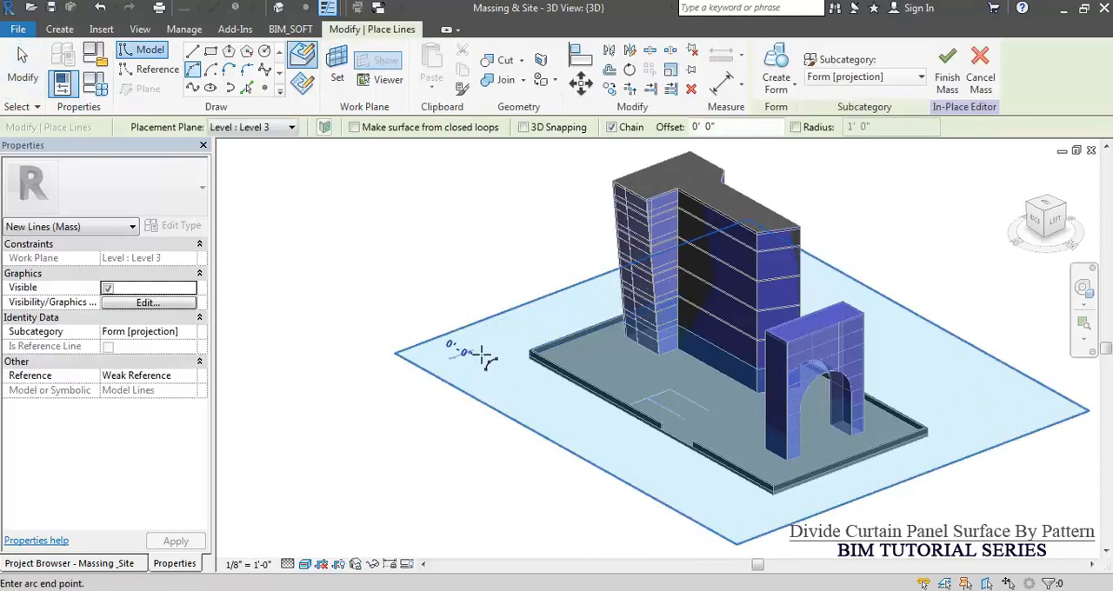
{"action": "left_click", "coordinate": [578, 407]}
{"action": "left_click", "coordinate": [527, 393]}
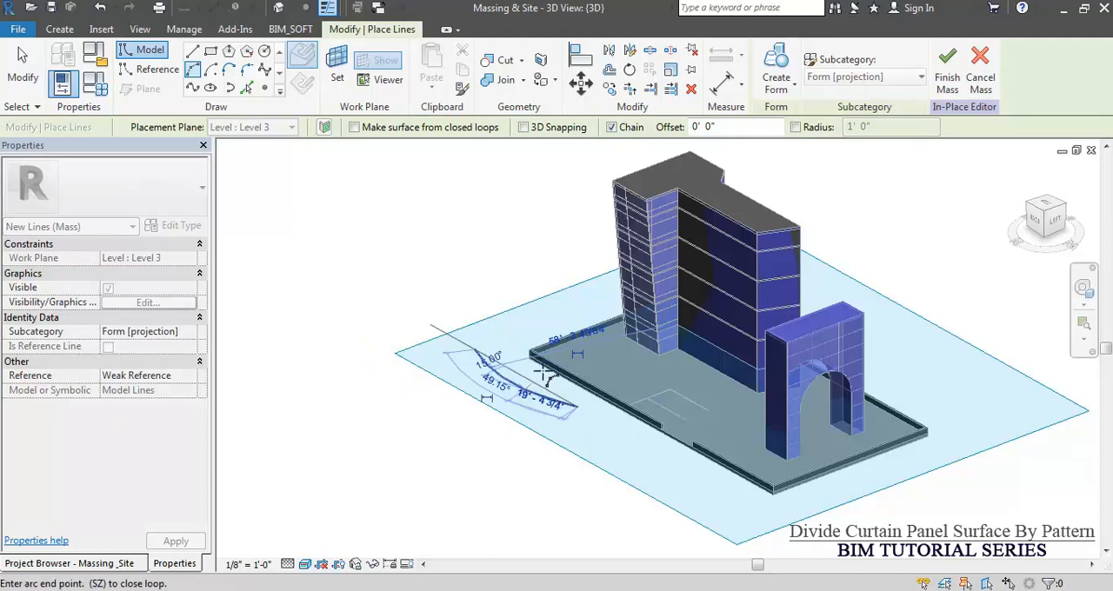
{"action": "key", "text": "Escape"}
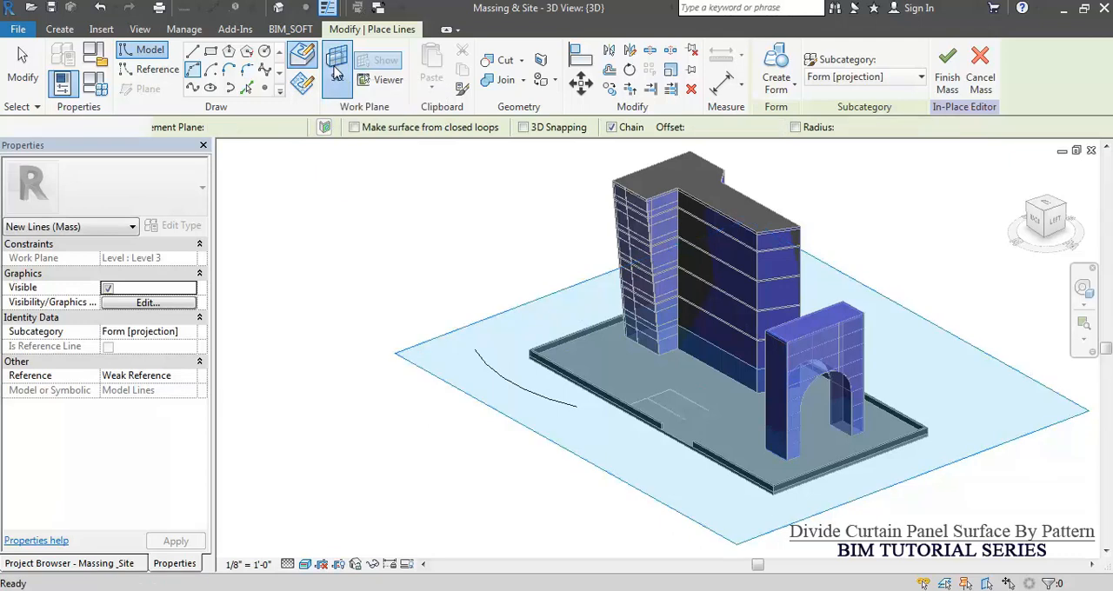
{"action": "key", "text": "Escape"}
Set Level 7 as the work plane and draw a deeper arc of about 31' radius between the Level 3 arc's ends.
{"action": "left_click", "coordinate": [146, 128]}
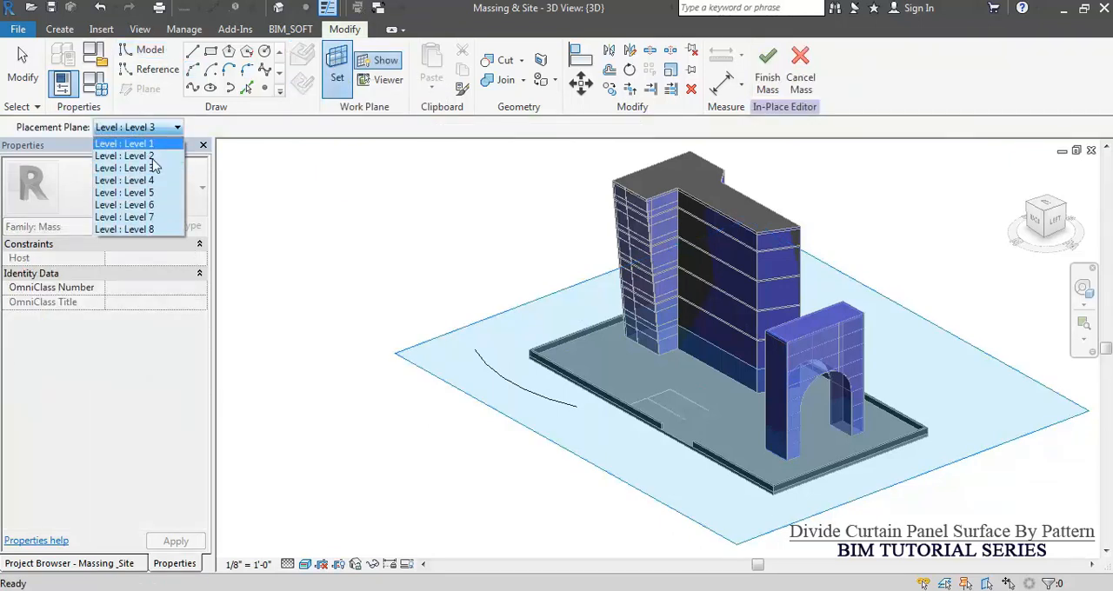
{"action": "left_click", "coordinate": [153, 218]}
{"action": "key", "text": "l"}
{"action": "key", "text": "i"}
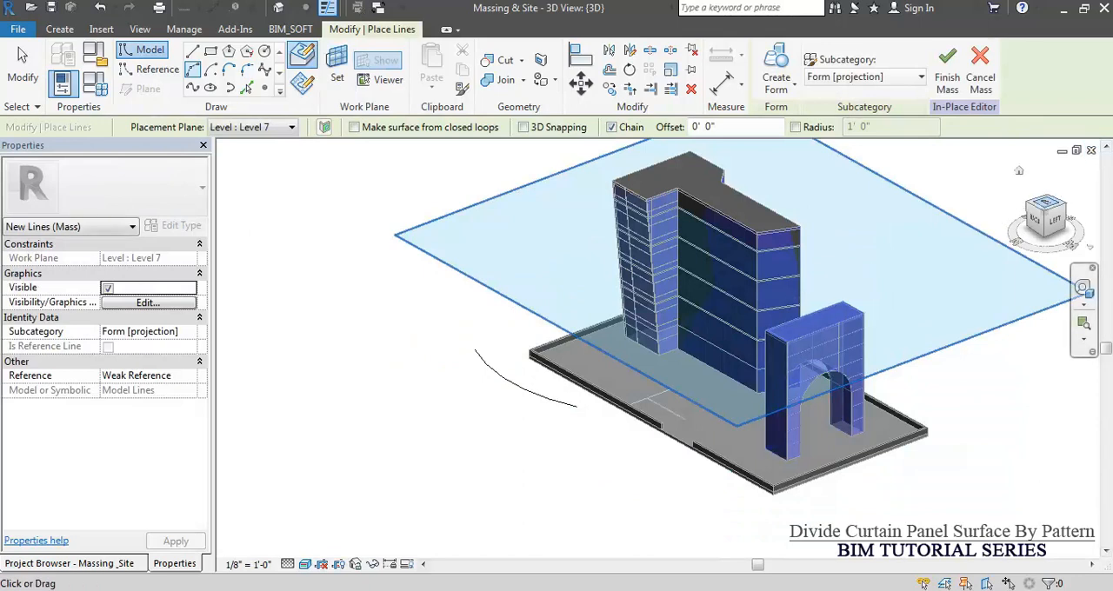
{"action": "left_click", "coordinate": [1046, 207]}
{"action": "scroll", "coordinate": [531, 322], "scroll_direction": "up", "scroll_amount": 3}
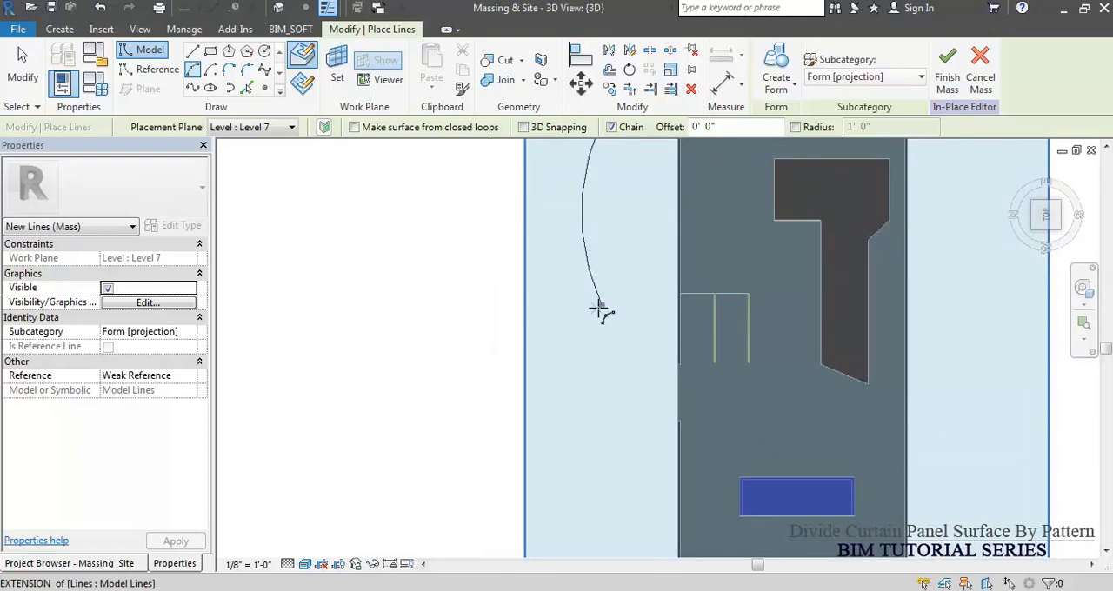
{"action": "left_click", "coordinate": [598, 306]}
{"action": "scroll", "coordinate": [603, 373], "scroll_direction": "down", "scroll_amount": 2}
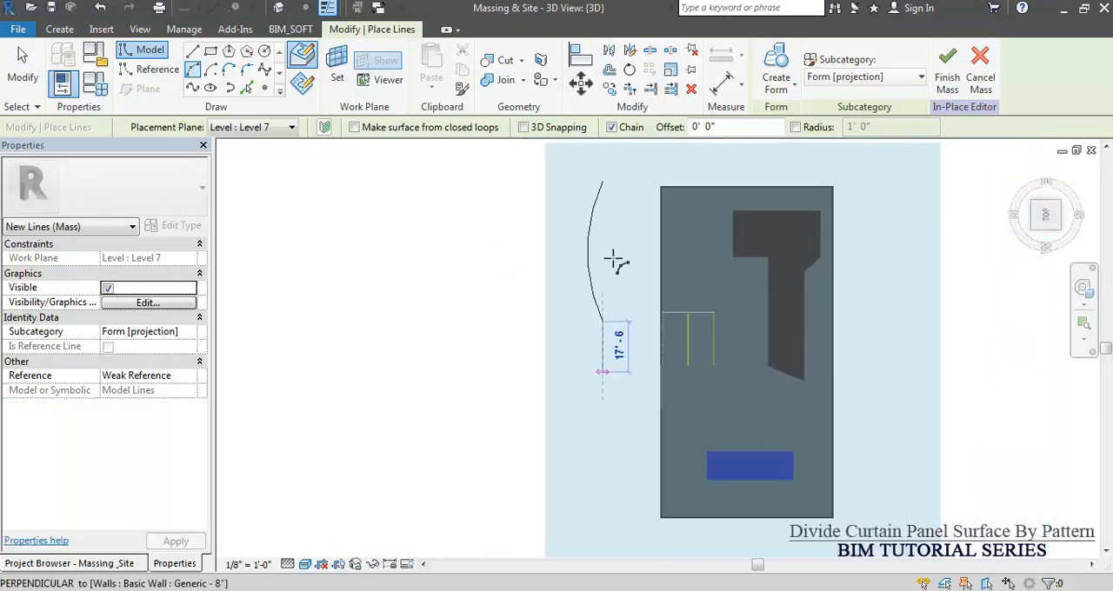
{"action": "left_click", "coordinate": [598, 184]}
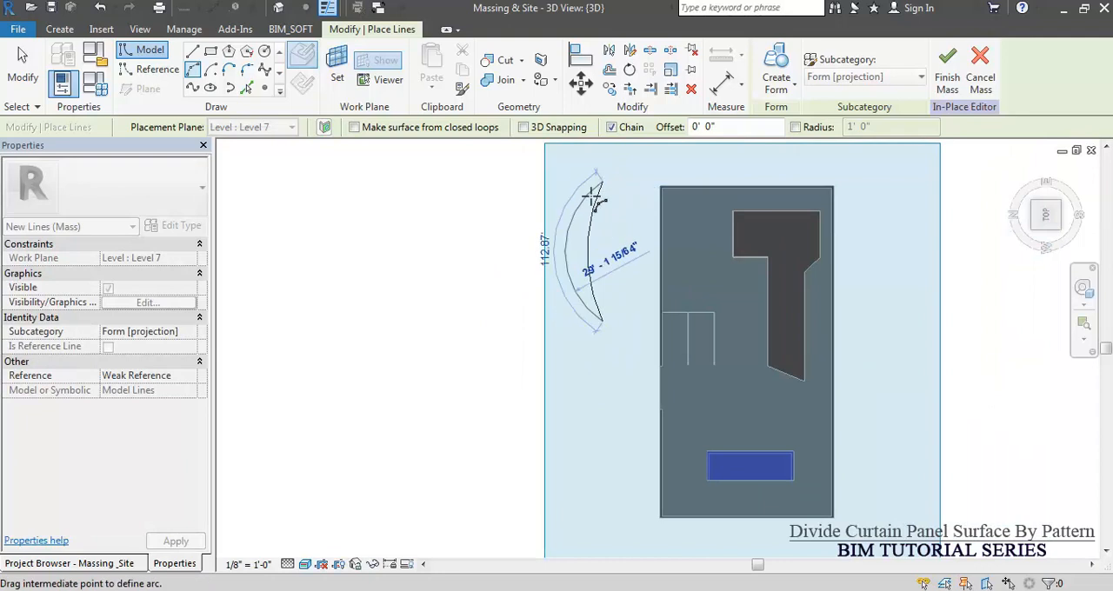
{"action": "left_click", "coordinate": [592, 201]}
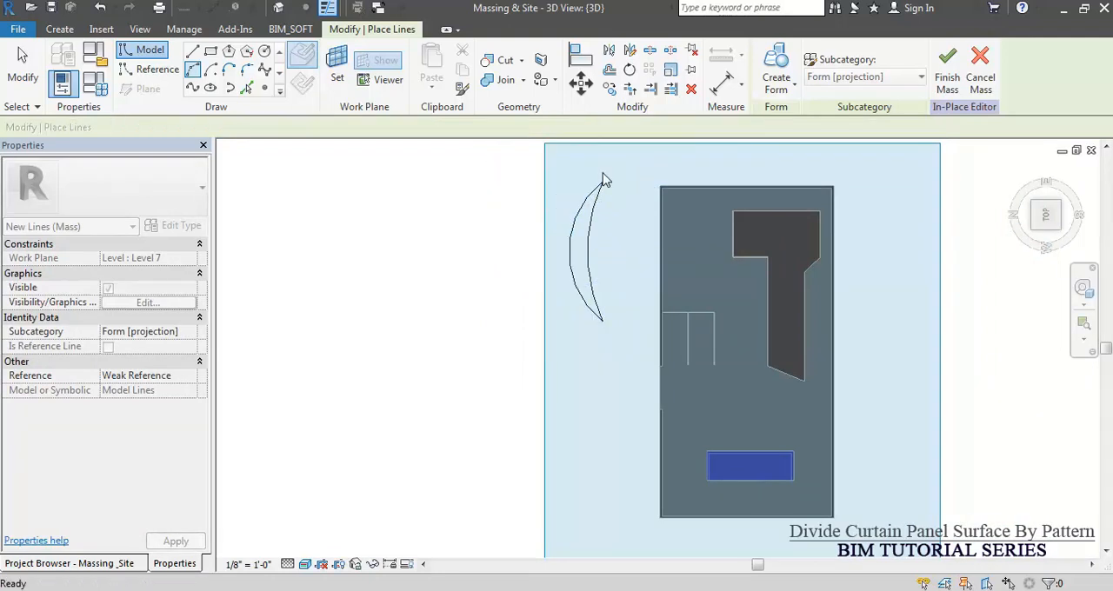
{"action": "key", "text": "Escape"}
{"action": "key", "text": "Escape"}
Extend both ends of the Level 7 arc to an included angle of about 120°.
{"action": "left_click", "coordinate": [600, 186]}
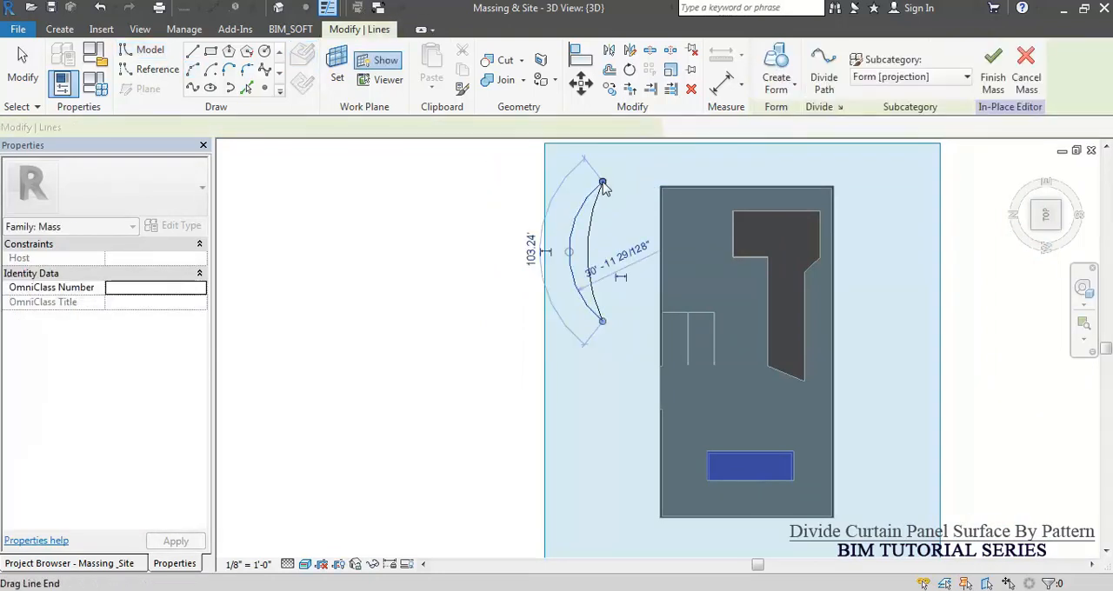
{"action": "mouse_move", "coordinate": [600, 184]}
{"action": "left_mouse_down"}
{"action": "mouse_move", "coordinate": [612, 164]}
{"action": "mouse_move", "coordinate": [613, 173]}
{"action": "left_mouse_up"}
{"action": "left_click_drag", "start_coordinate": [602, 320], "coordinate": [614, 330]}
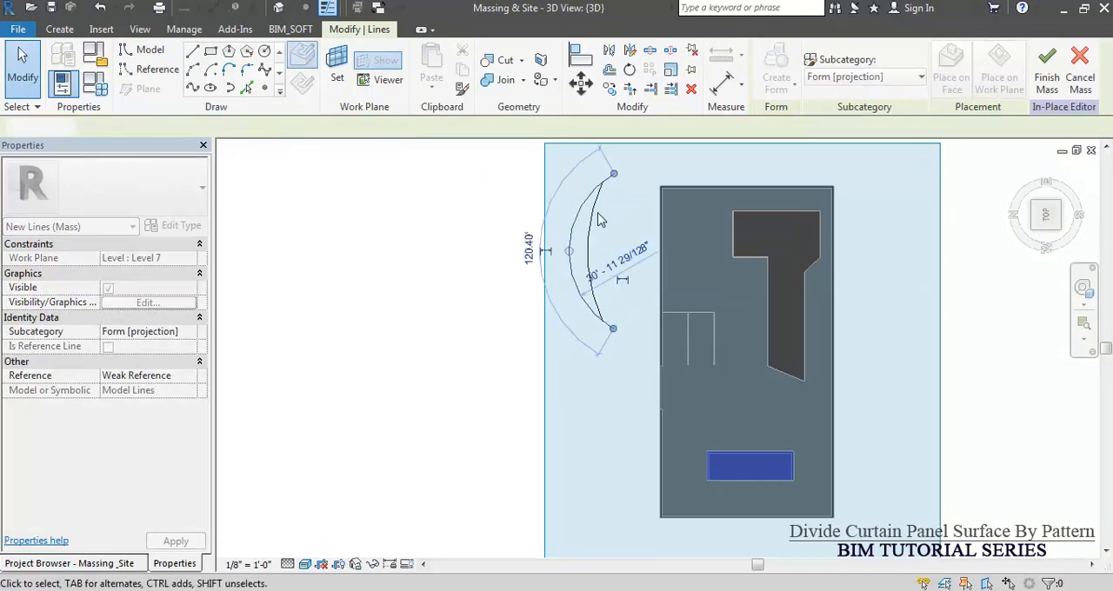
{"action": "left_click", "coordinate": [626, 388]}
Hide the work plane display and move both arcs together to the open space on the opposite side of the site.
{"action": "middle_click_drag", "start_coordinate": [641, 397], "coordinate": [619, 306], "text": "shift"}
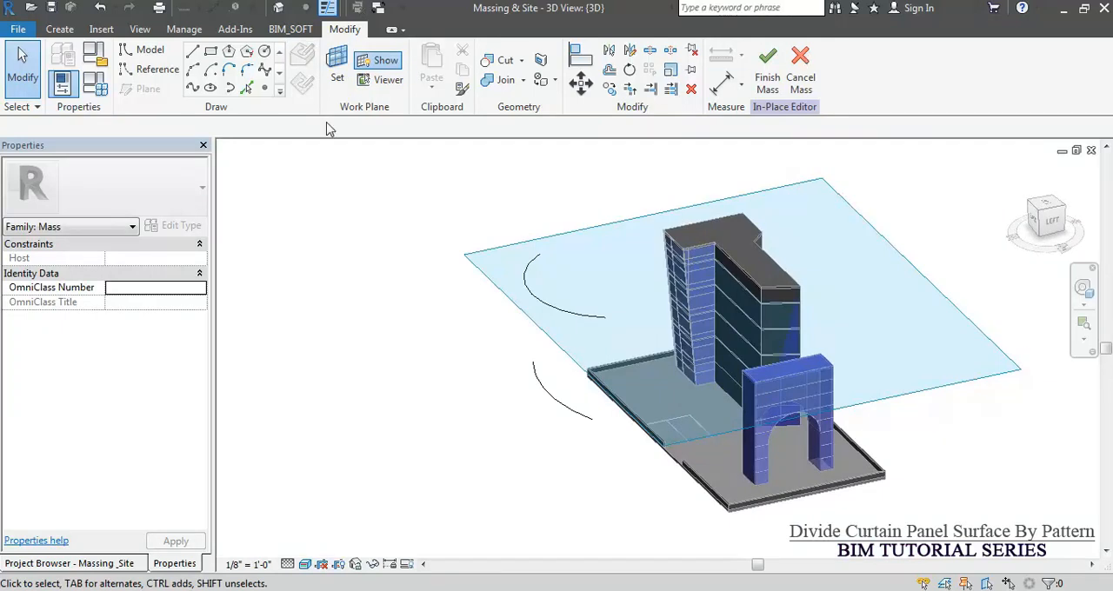
{"action": "left_click", "coordinate": [381, 60]}
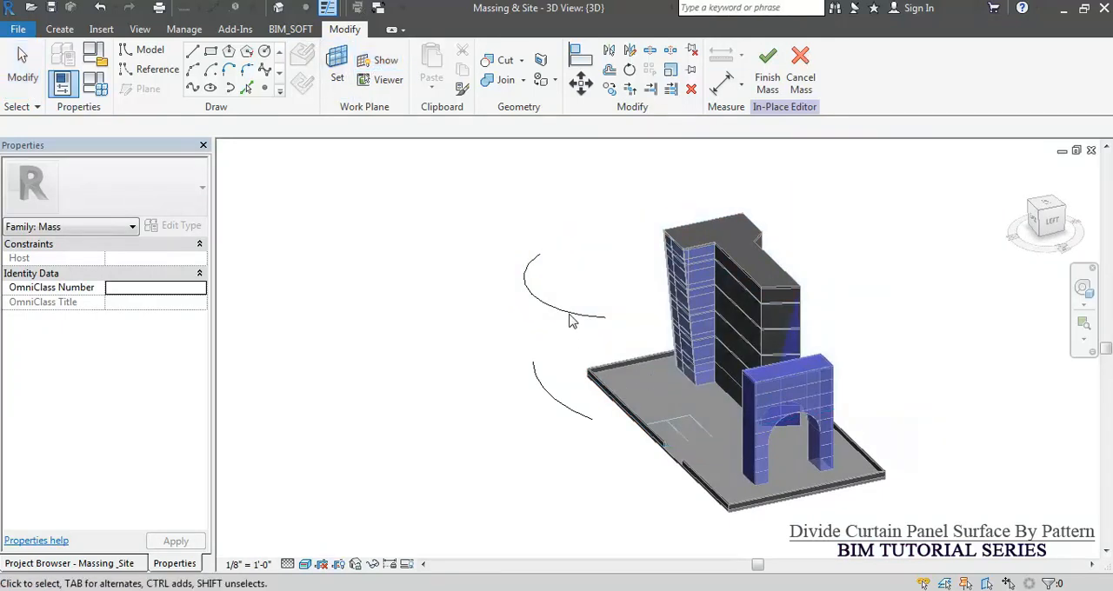
{"action": "left_click", "coordinate": [566, 313]}
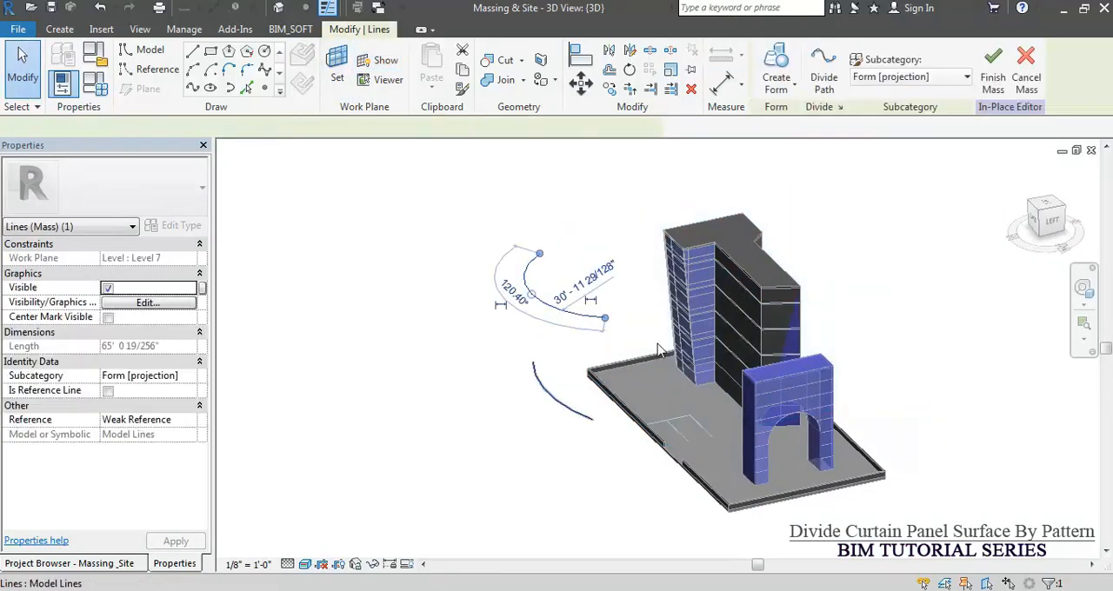
{"action": "left_click", "coordinate": [581, 412]}
{"action": "scroll", "coordinate": [647, 348], "scroll_direction": "down", "scroll_amount": 3}
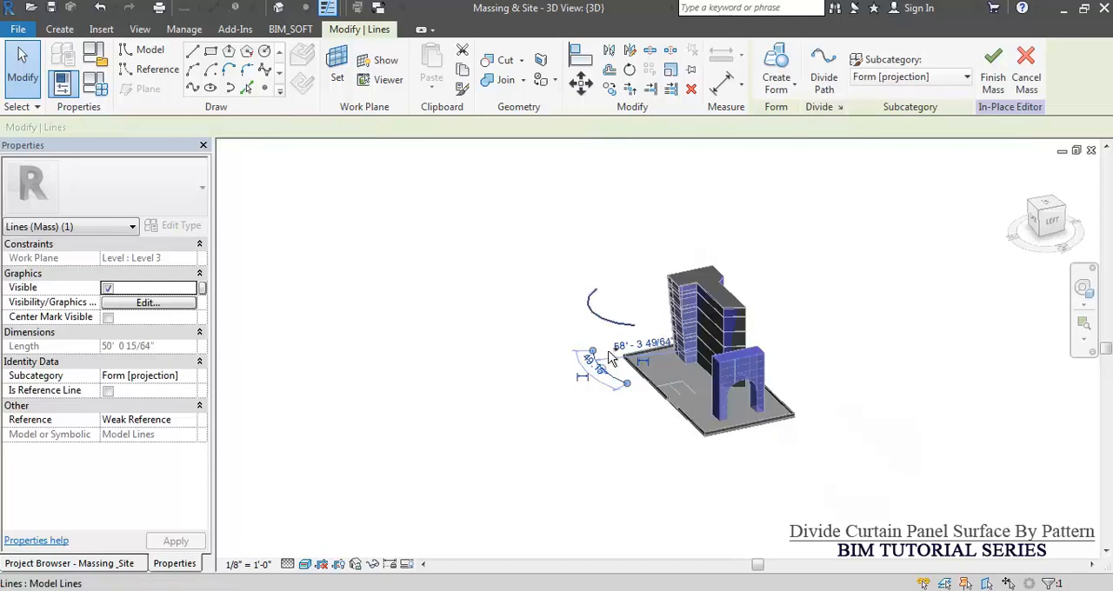
{"action": "left_click", "coordinate": [611, 324], "text": "ctrl"}
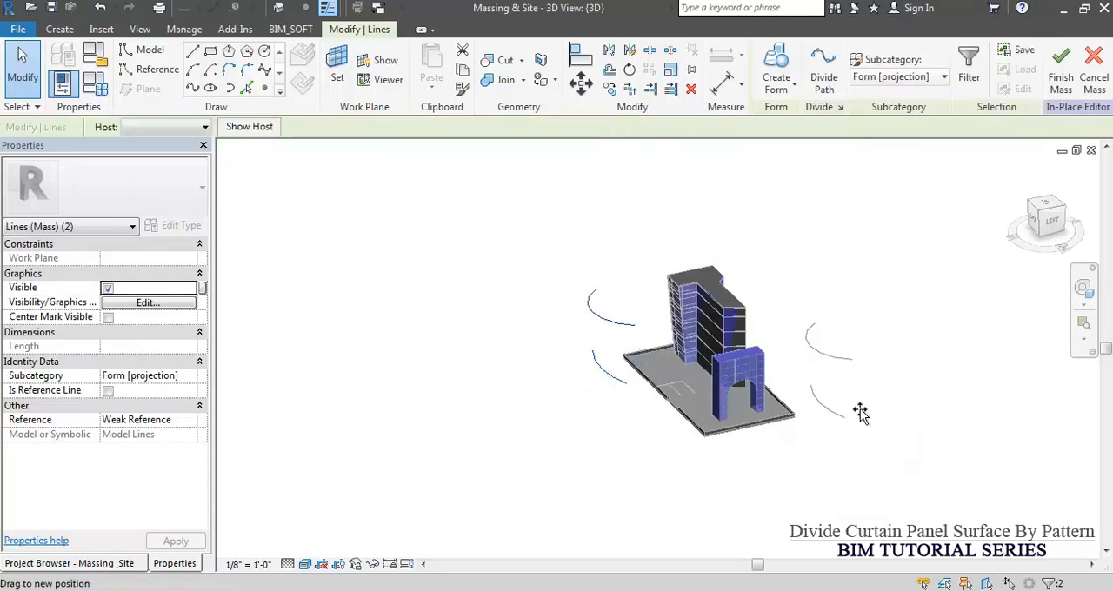
{"action": "left_click_drag", "start_coordinate": [966, 432], "coordinate": [981, 433]}
{"action": "middle_click_drag", "start_coordinate": [890, 427], "coordinate": [791, 402]}
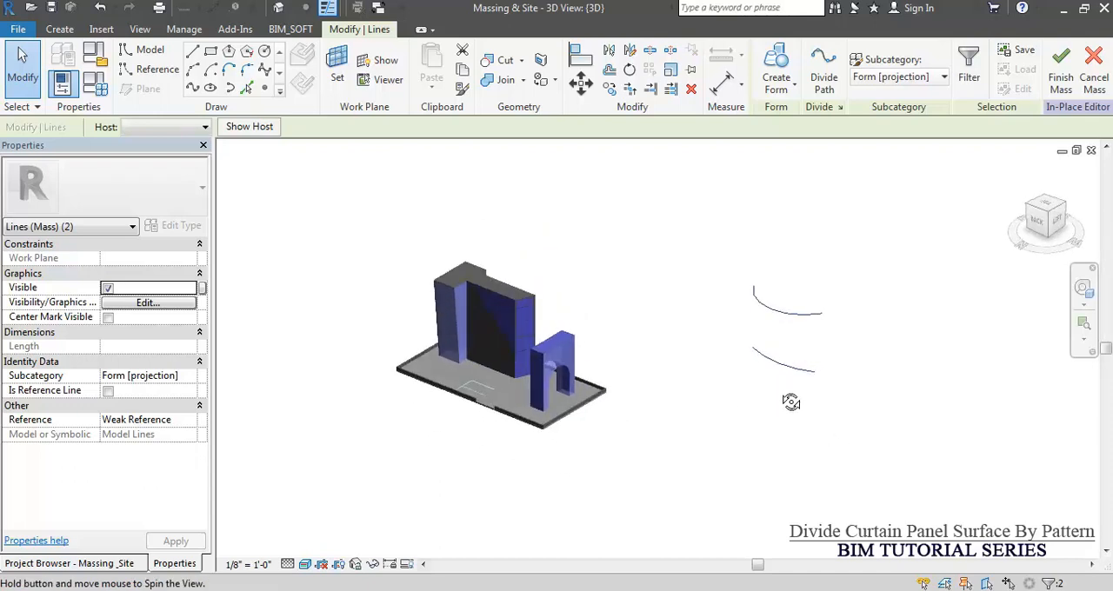
Adjust the curvature and size of the Level 7 arc by moving its midpoint.
{"action": "left_click", "coordinate": [778, 302]}
{"action": "scroll", "coordinate": [778, 302], "scroll_direction": "up", "scroll_amount": 3}
{"action": "left_click_drag", "start_coordinate": [765, 322], "coordinate": [775, 310]}
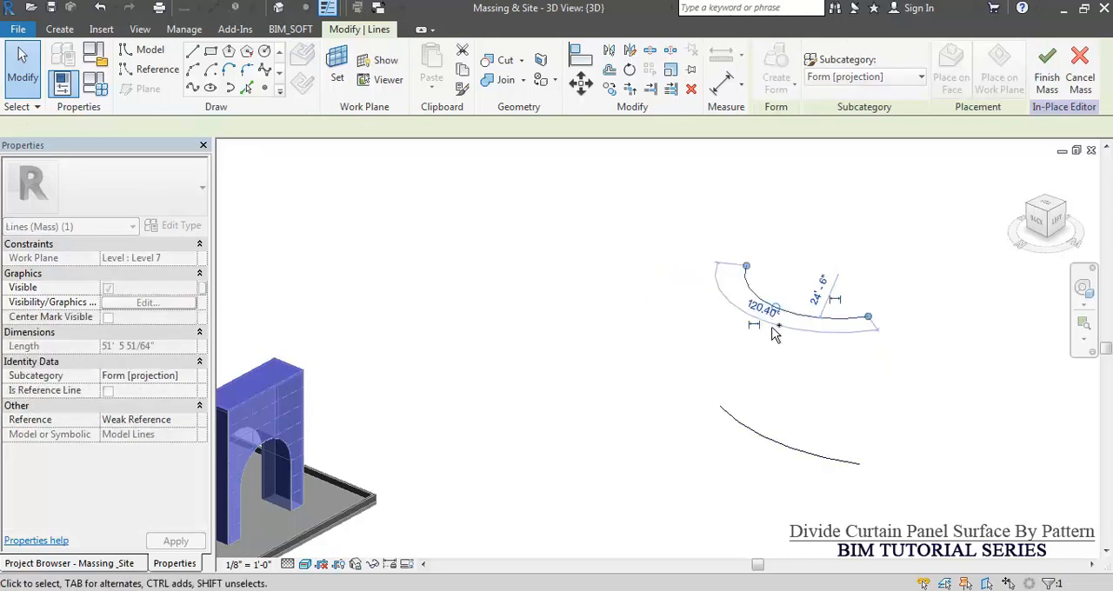
{"action": "left_click", "coordinate": [765, 379]}
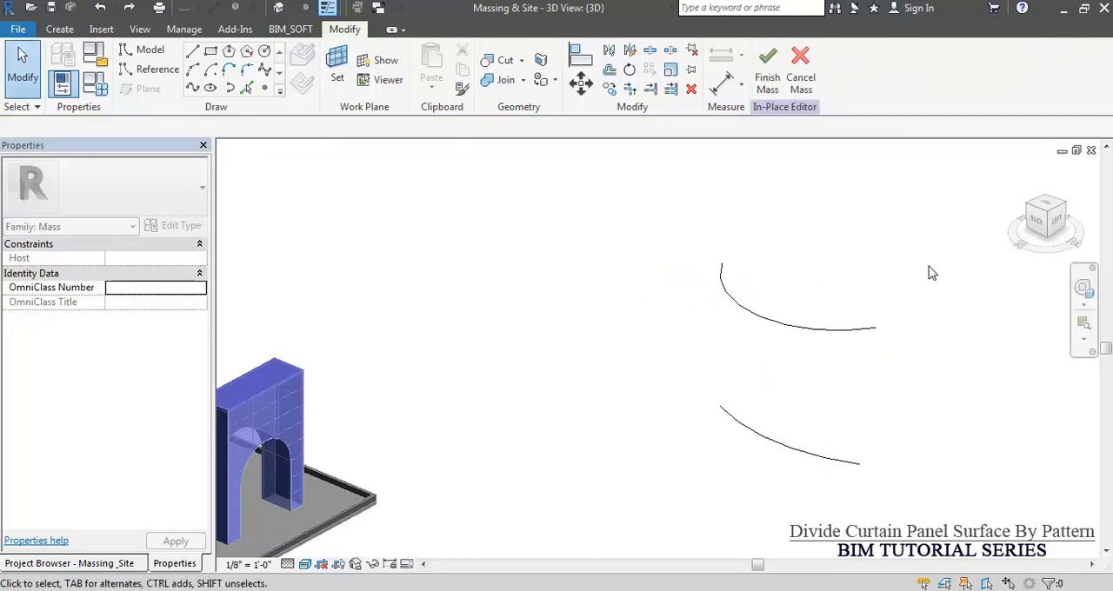
Create a solid form from the Level 3 and Level 7 arcs.
{"action": "left_click_drag", "start_coordinate": [879, 362], "coordinate": [826, 437]}
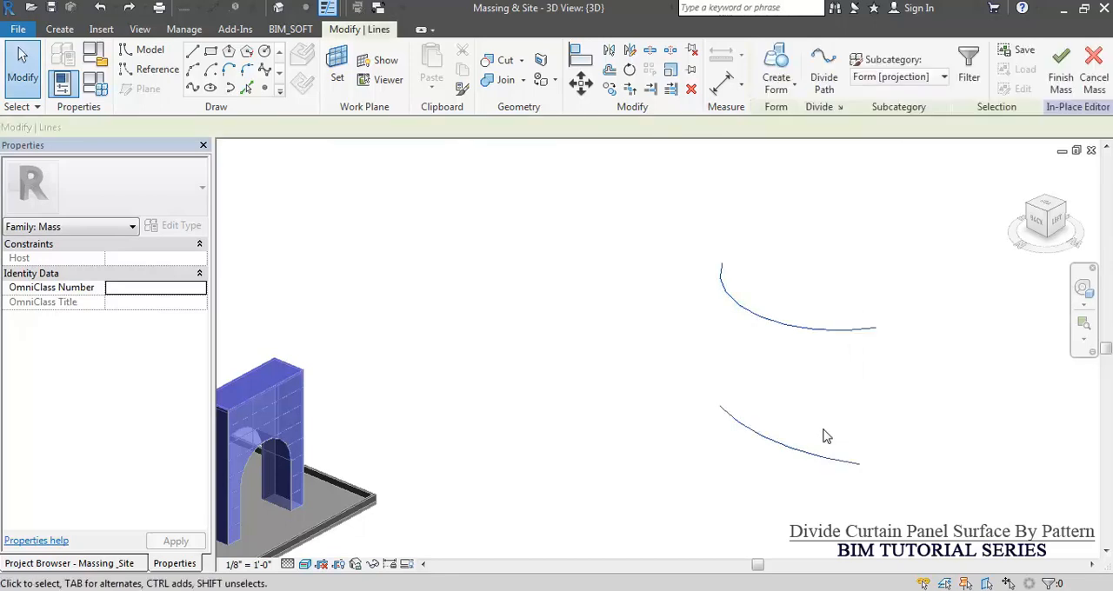
{"action": "left_click", "coordinate": [793, 91]}
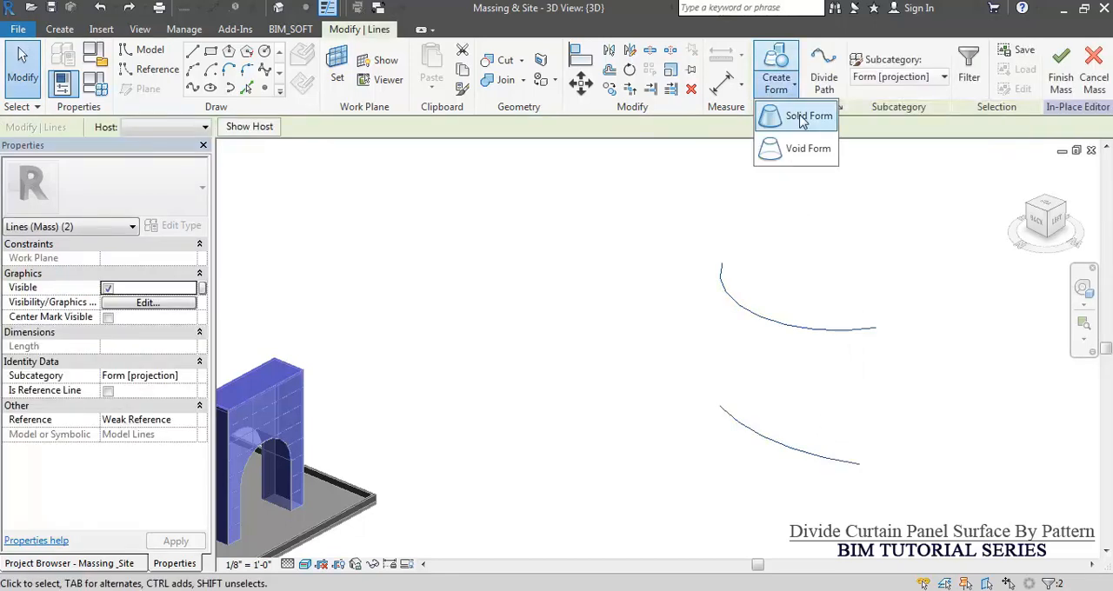
{"action": "left_click", "coordinate": [801, 119]}
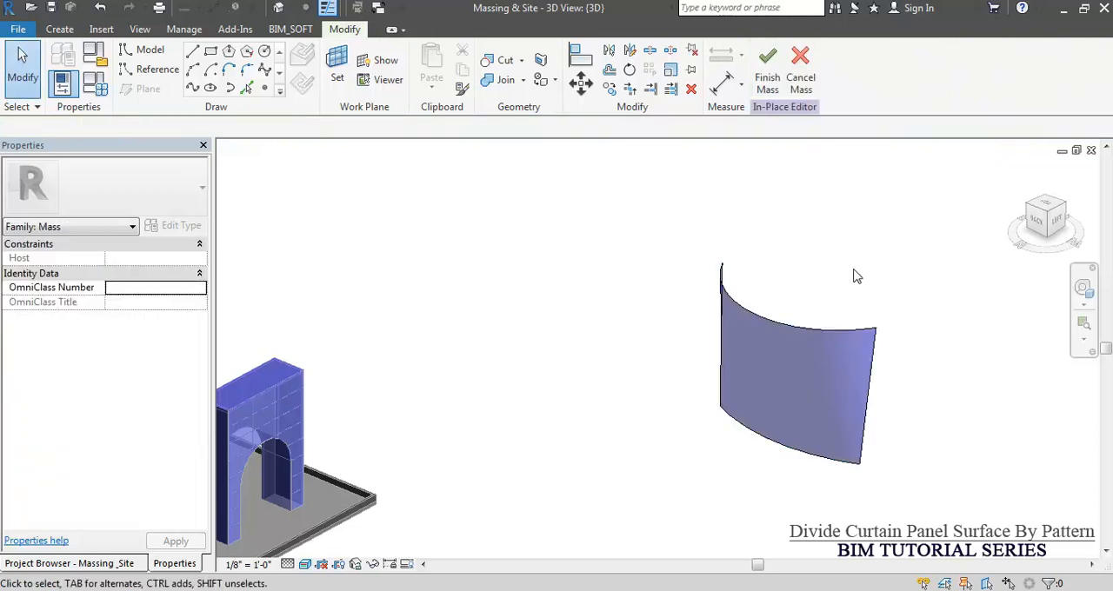
Divide the curved form's surface with U and V grids using Divide Surface.
{"action": "scroll", "coordinate": [792, 280], "scroll_direction": "down", "scroll_amount": 4}
{"action": "mouse_move", "coordinate": [791, 280]}
{"action": "middle_mouse_down", "text": "shift"}
{"action": "mouse_move", "coordinate": [663, 389]}
{"action": "mouse_move", "coordinate": [753, 397]}
{"action": "mouse_move", "coordinate": [857, 359]}
{"action": "mouse_move", "coordinate": [812, 326]}
{"action": "mouse_move", "coordinate": [721, 323]}
{"action": "mouse_move", "coordinate": [795, 266]}
{"action": "middle_mouse_up", "text": "shift"}
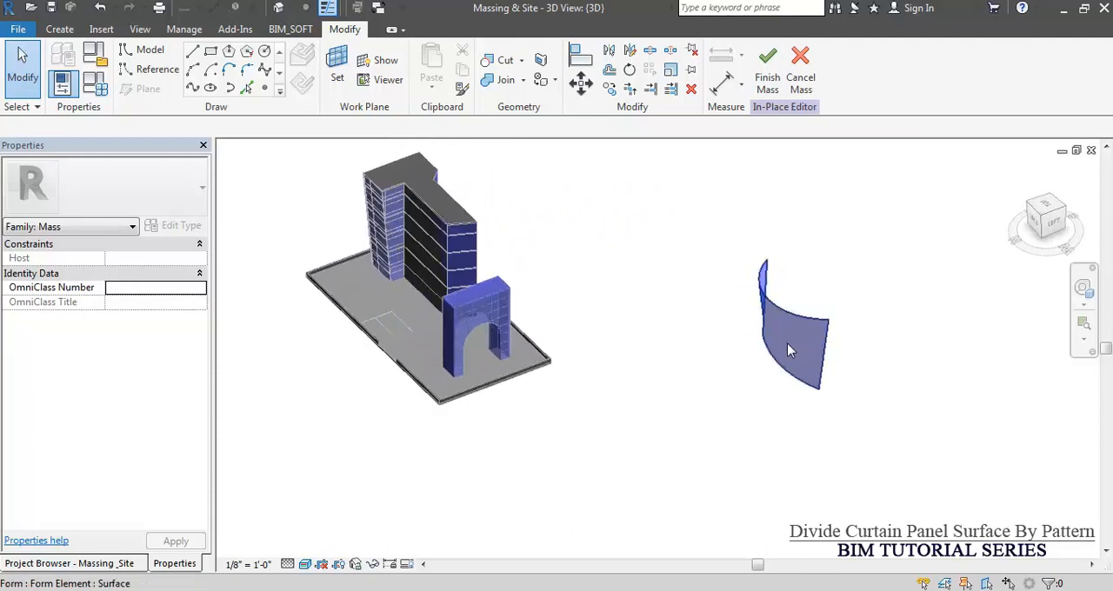
{"action": "scroll", "coordinate": [791, 365], "scroll_direction": "up", "scroll_amount": 3}
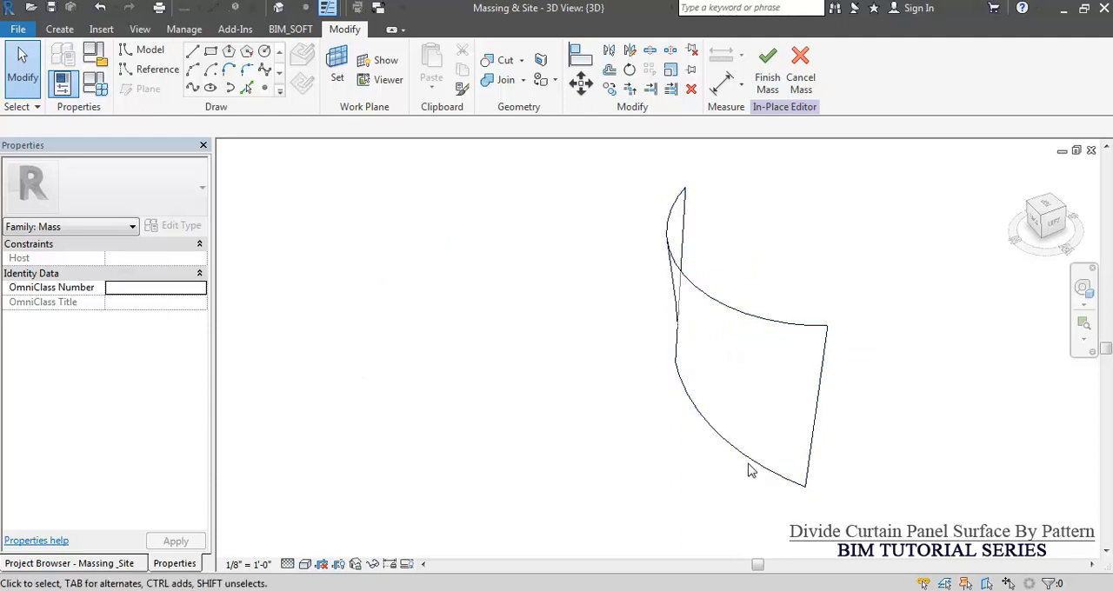
{"action": "left_click", "coordinate": [755, 414]}
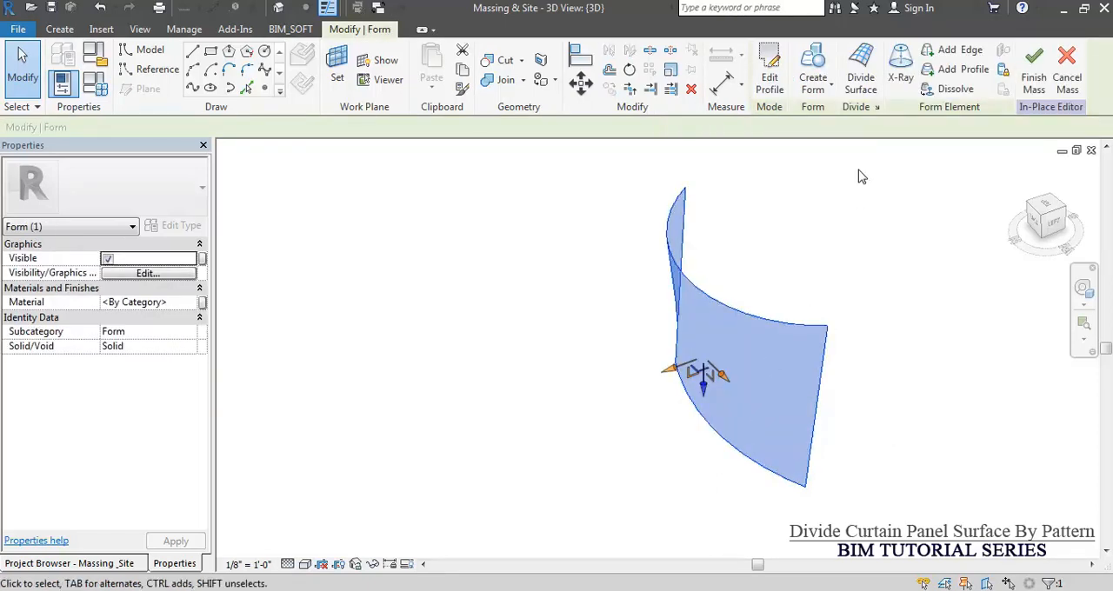
{"action": "left_click", "coordinate": [866, 77]}
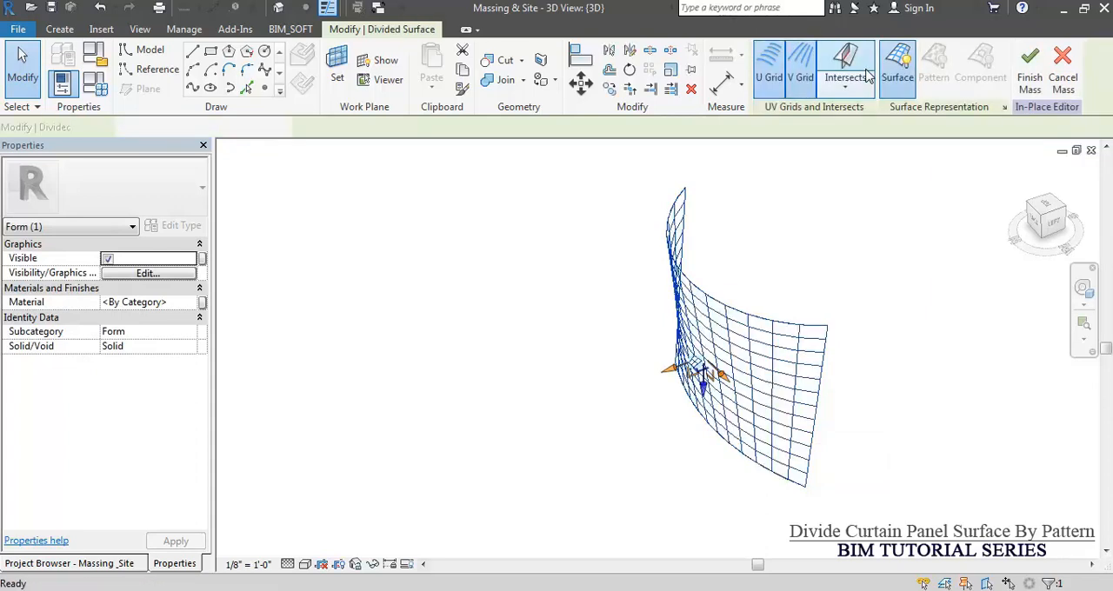
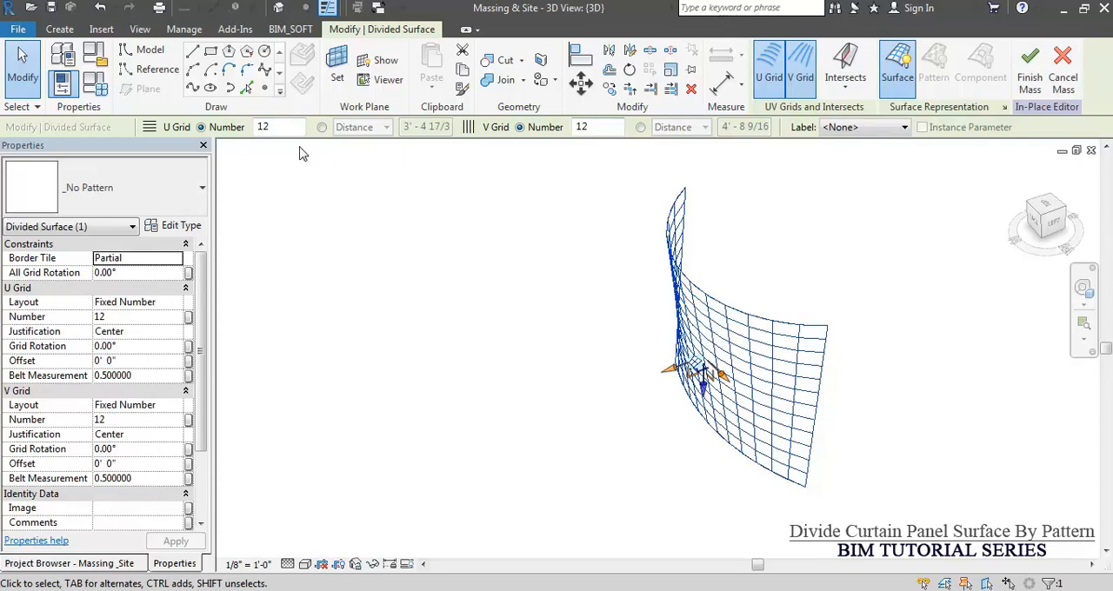
Set the U grid of the divided curved surface to a fixed number of 6.
{"action": "type", "text": "6"}
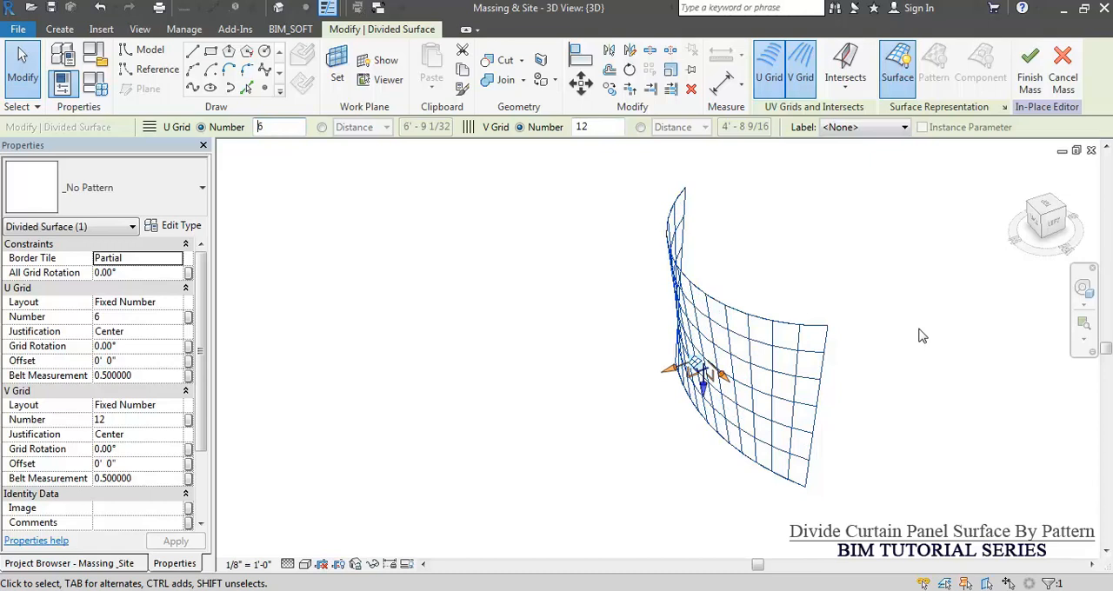
{"action": "key", "text": "Escape"}
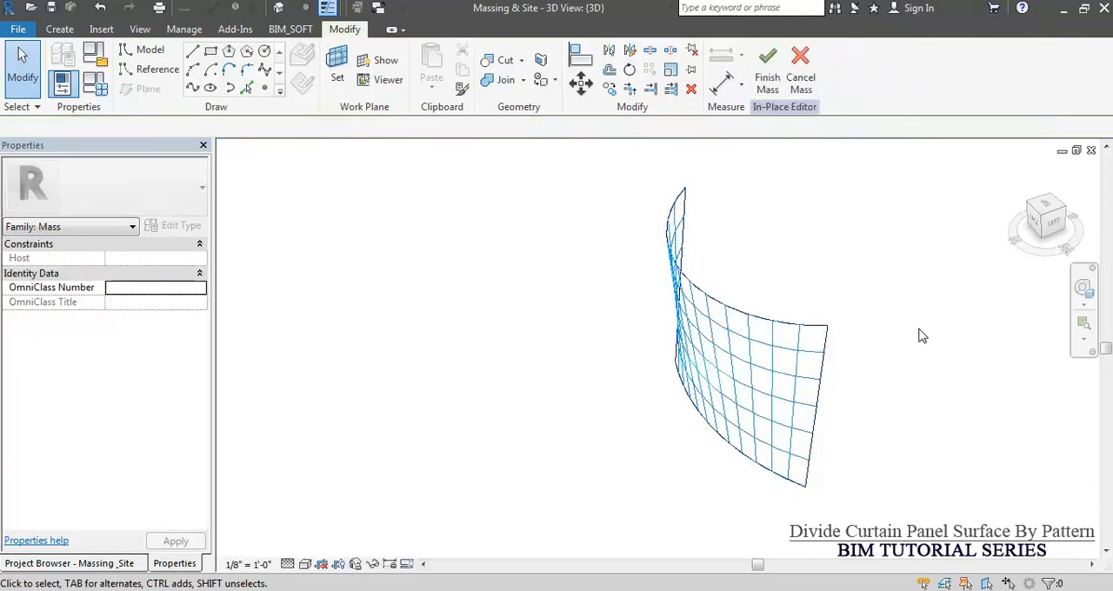
Apply the Triangle Checkerboard (bent) pattern to the divided curved surface and view it from the back.
{"action": "left_click", "coordinate": [786, 357]}
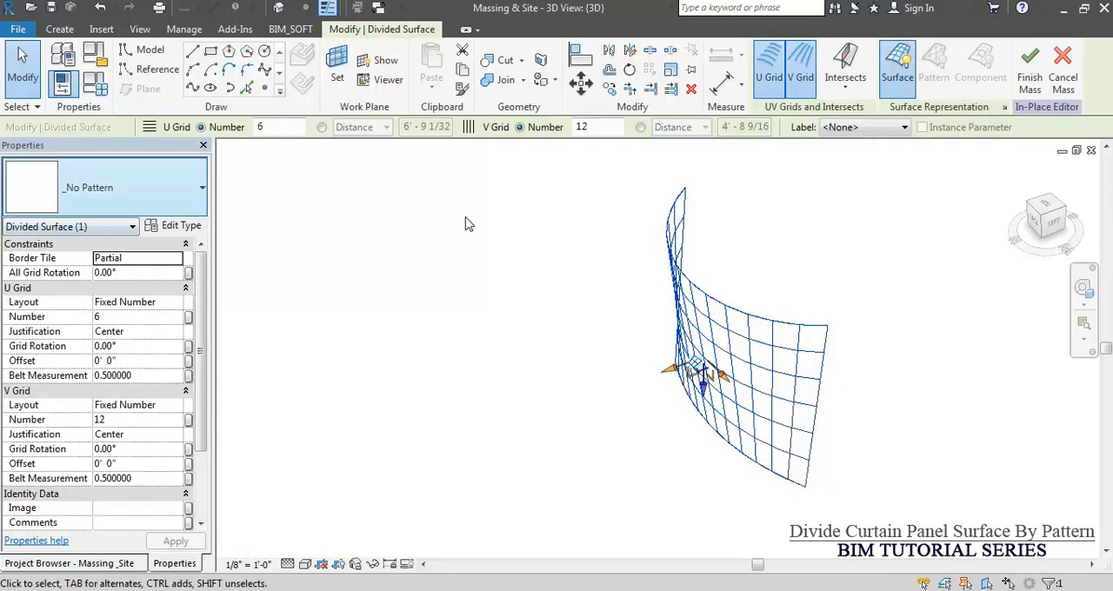
{"action": "left_click", "coordinate": [124, 193]}
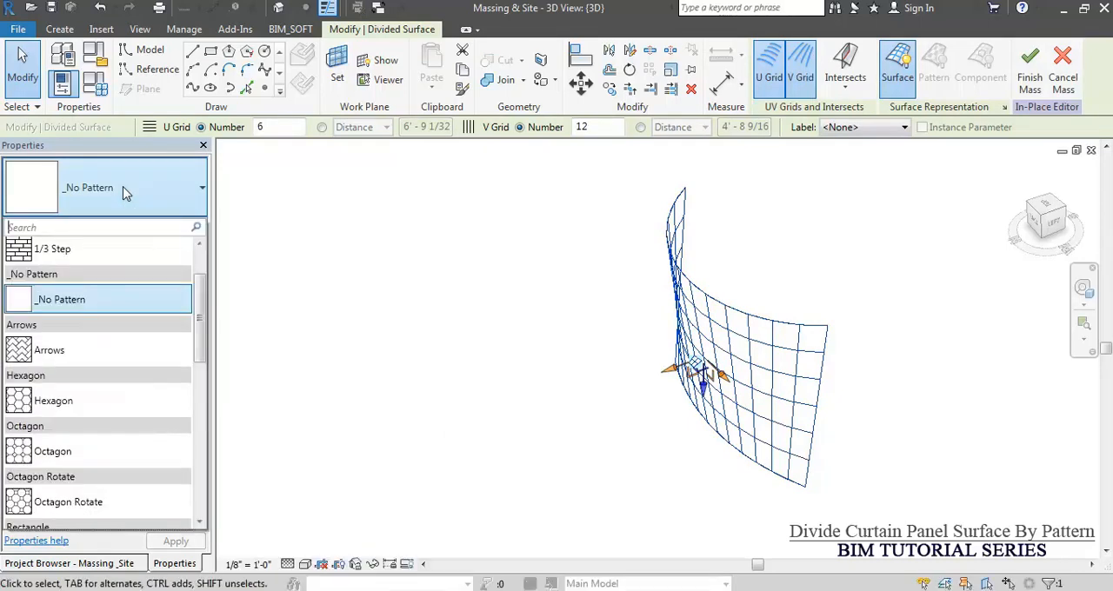
{"action": "scroll", "coordinate": [98, 497], "scroll_direction": "down", "scroll_amount": 1}
{"action": "scroll", "coordinate": [104, 487], "scroll_direction": "down", "scroll_amount": 7}
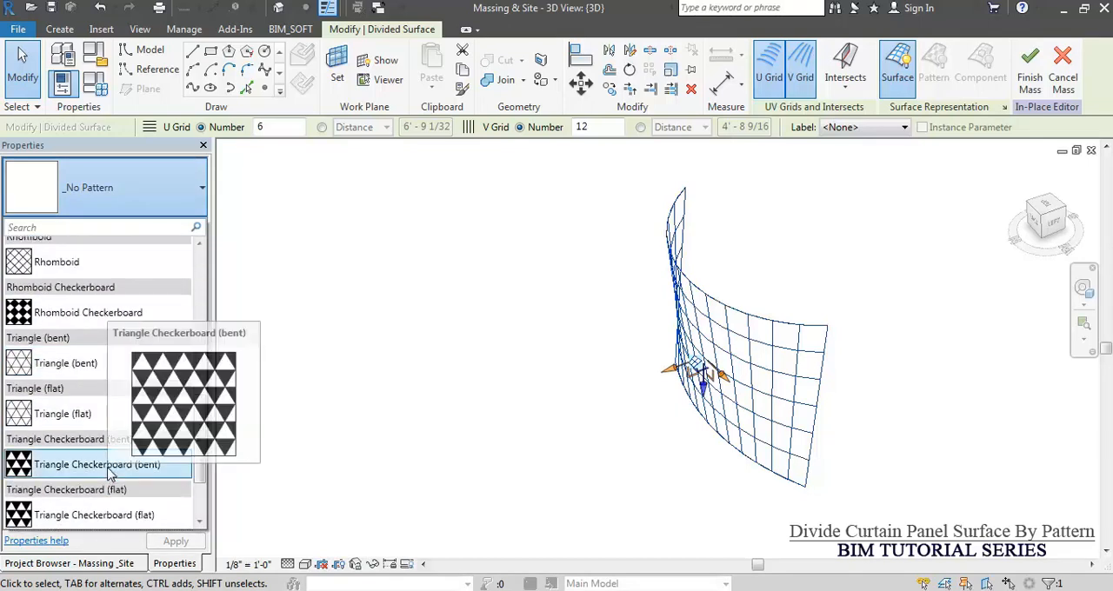
{"action": "left_click", "coordinate": [104, 465]}
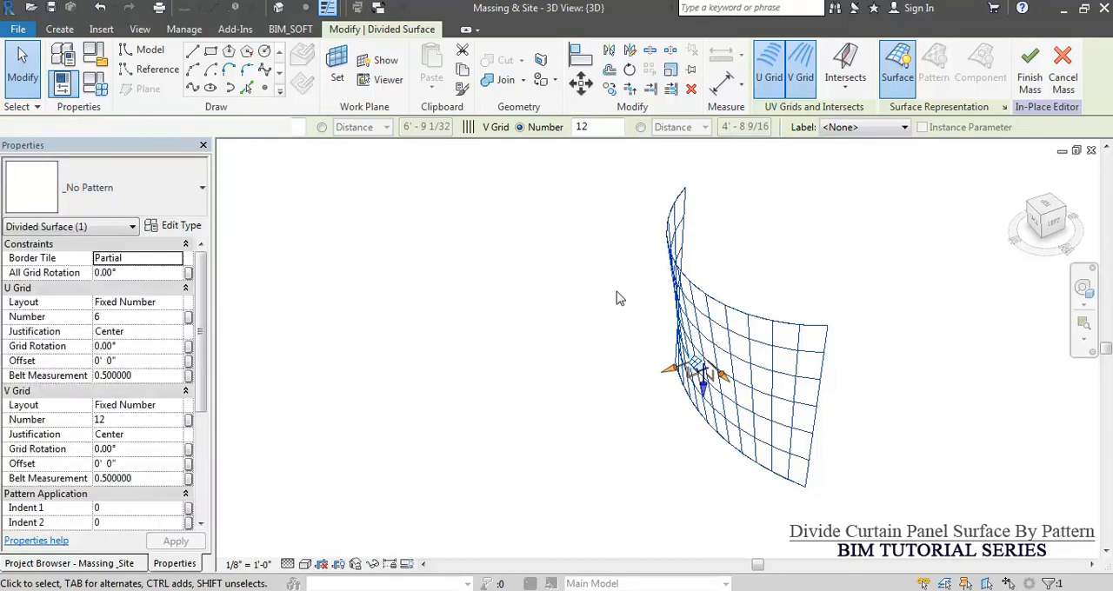
{"action": "left_click", "coordinate": [617, 298]}
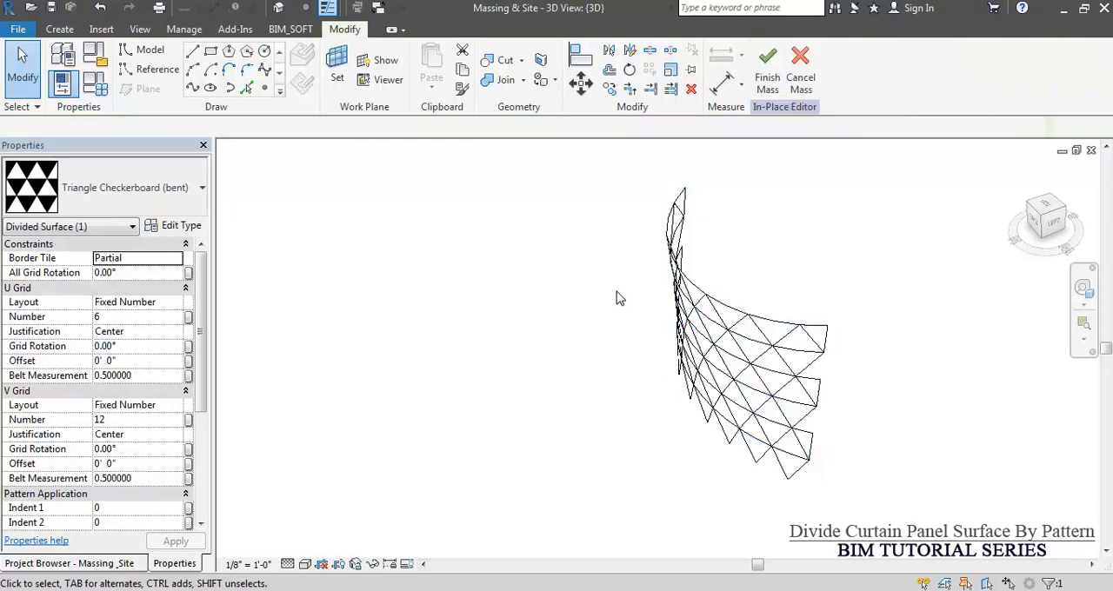
{"action": "middle_click_drag", "start_coordinate": [591, 326], "coordinate": [643, 298], "text": "shift"}
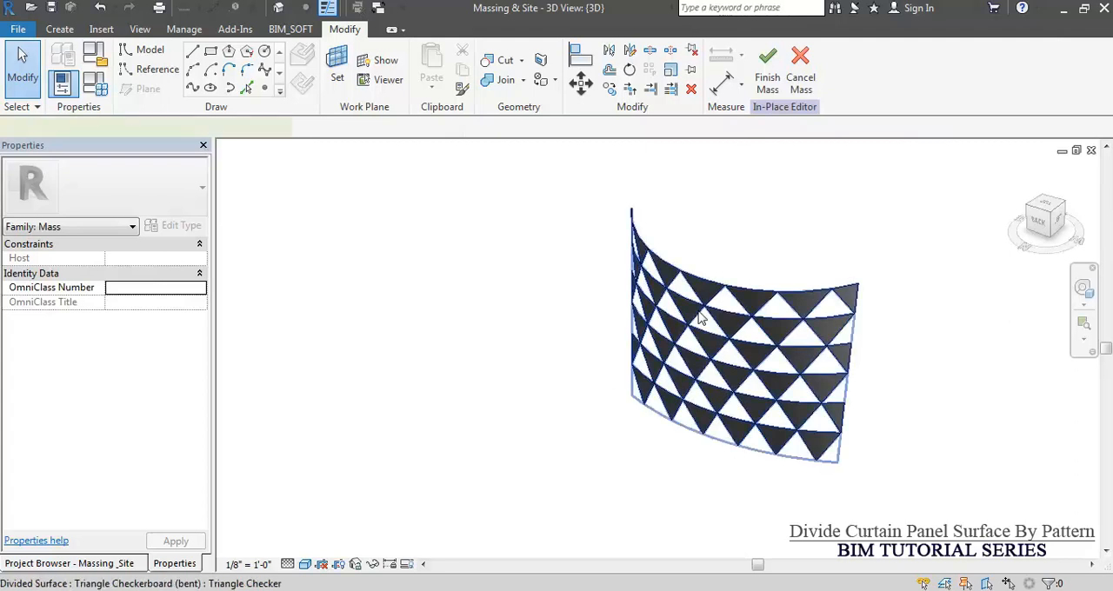
Change the pattern of the divided curved surface to Octagon Rotate.
{"action": "left_click", "coordinate": [710, 373]}
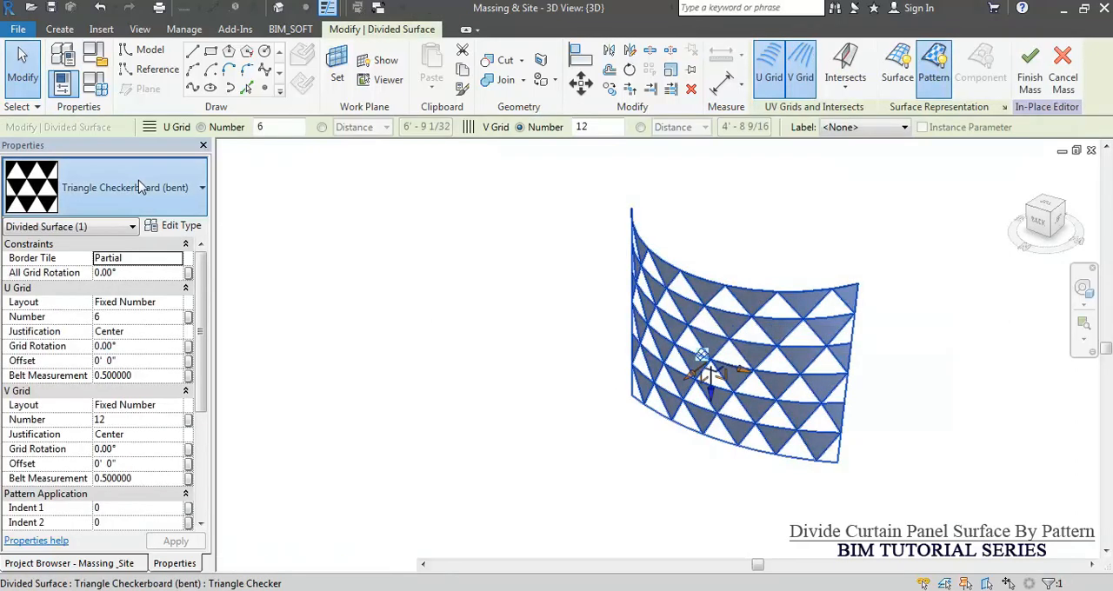
{"action": "left_click", "coordinate": [149, 187]}
{"action": "scroll", "coordinate": [85, 404], "scroll_direction": "up", "scroll_amount": 4}
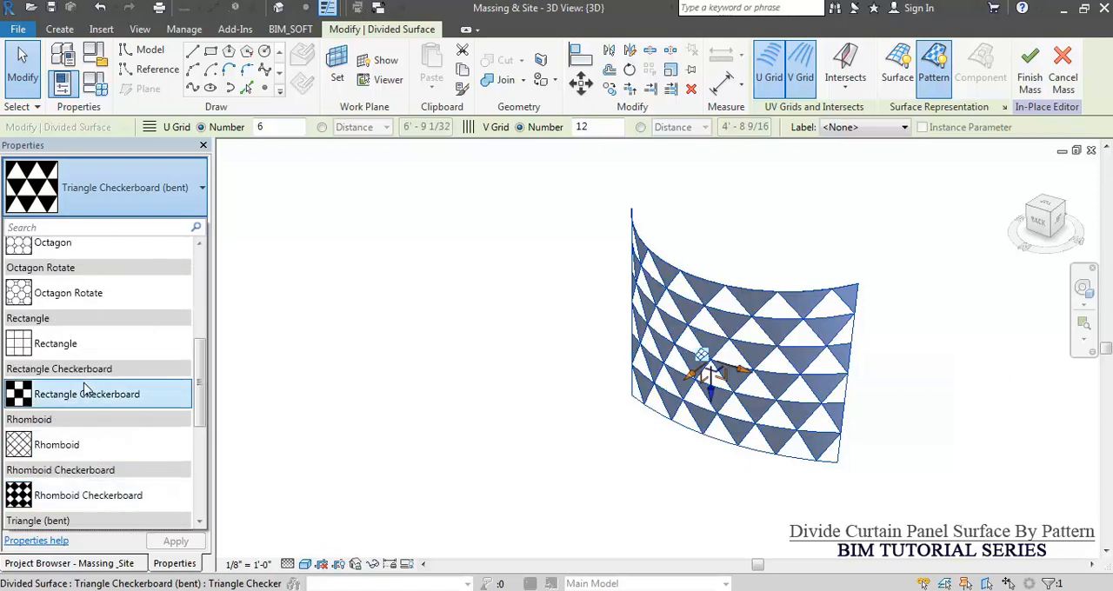
{"action": "left_click", "coordinate": [82, 295]}
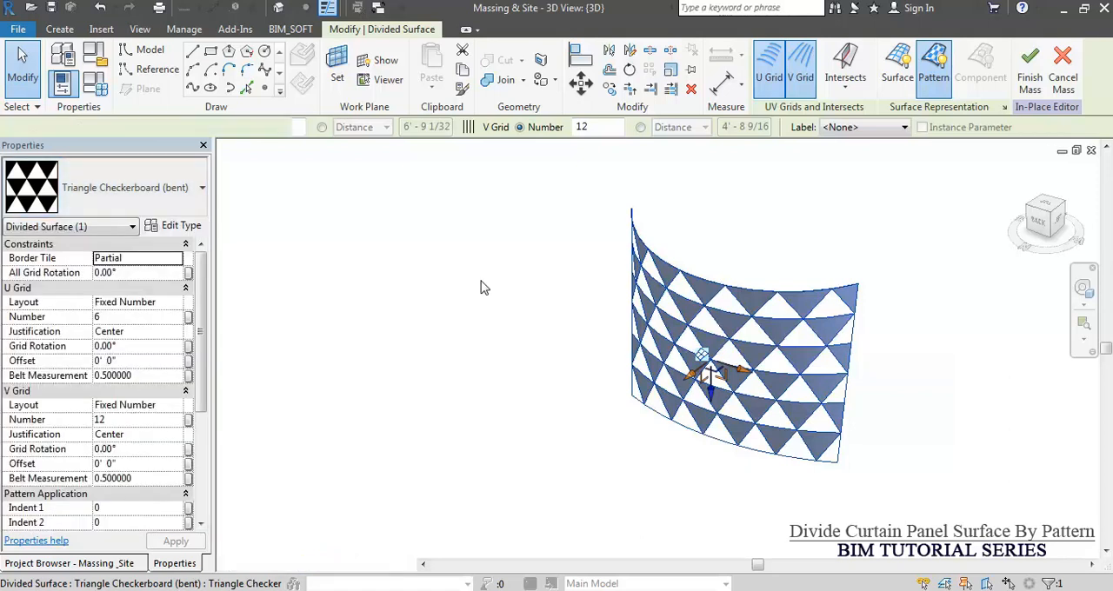
{"action": "left_click", "coordinate": [483, 288]}
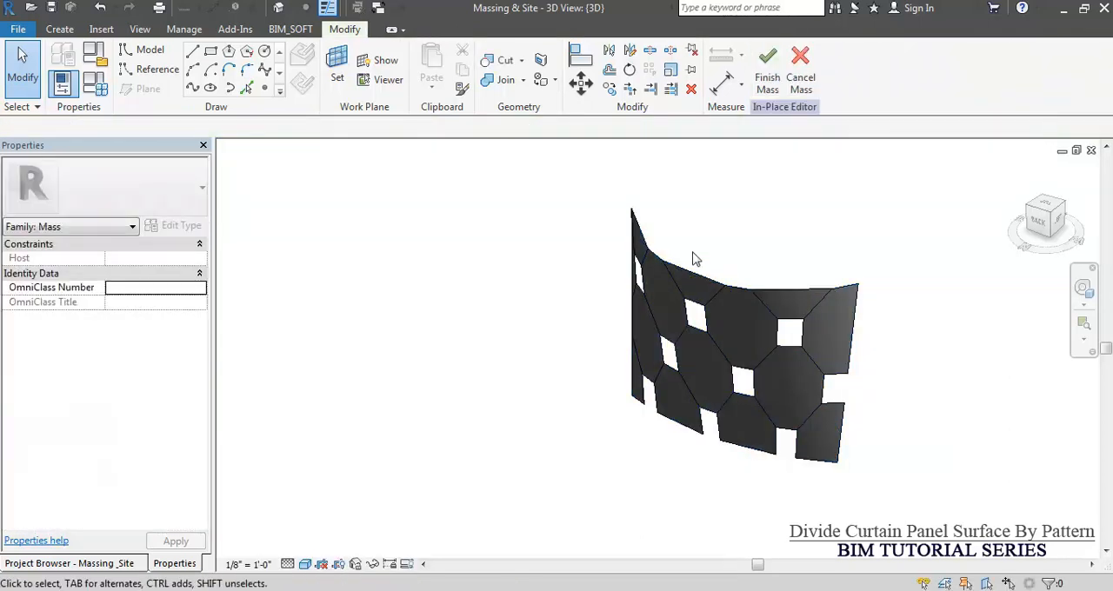
Change the pattern of the divided curved surface to Hexagon.
{"action": "left_click", "coordinate": [679, 306]}
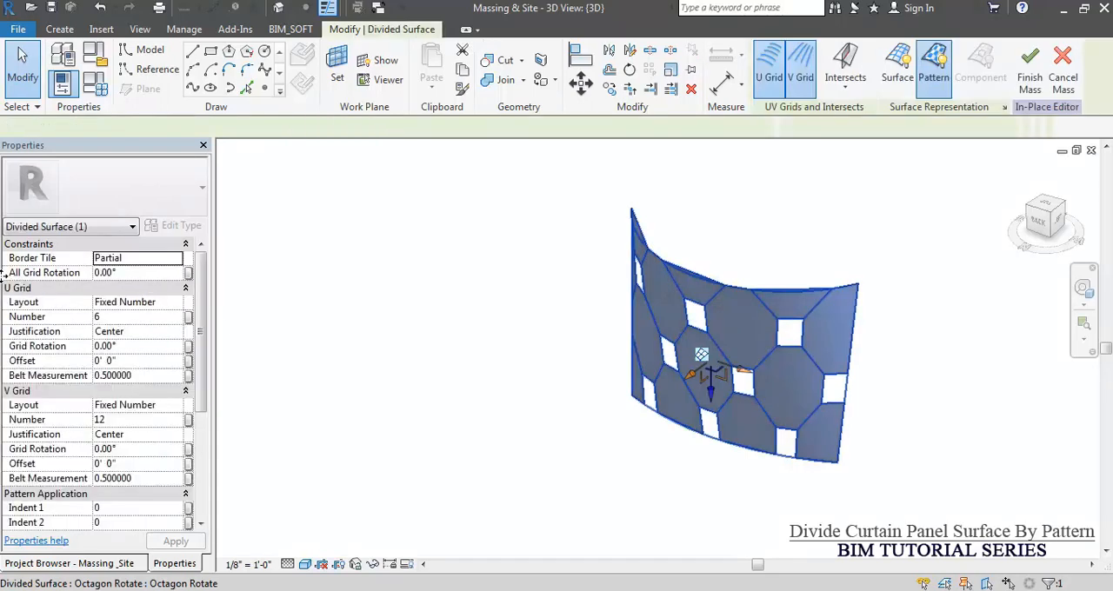
{"action": "left_click", "coordinate": [113, 197]}
{"action": "scroll", "coordinate": [93, 352], "scroll_direction": "up", "scroll_amount": 2}
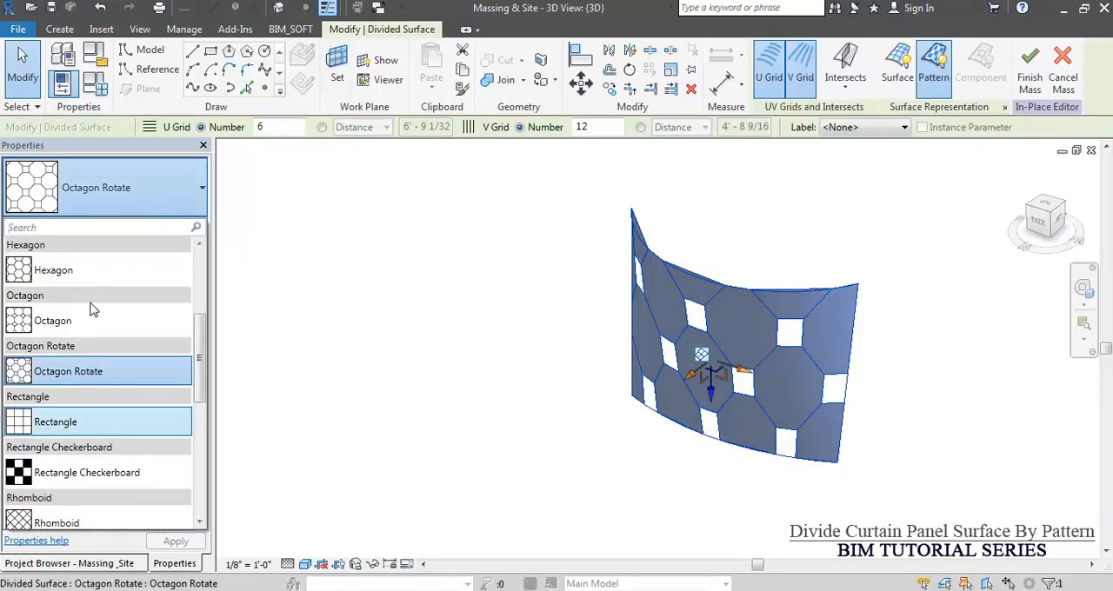
{"action": "left_click", "coordinate": [570, 300]}
{"action": "middle_click_drag", "start_coordinate": [628, 286], "coordinate": [614, 317], "text": "shift"}
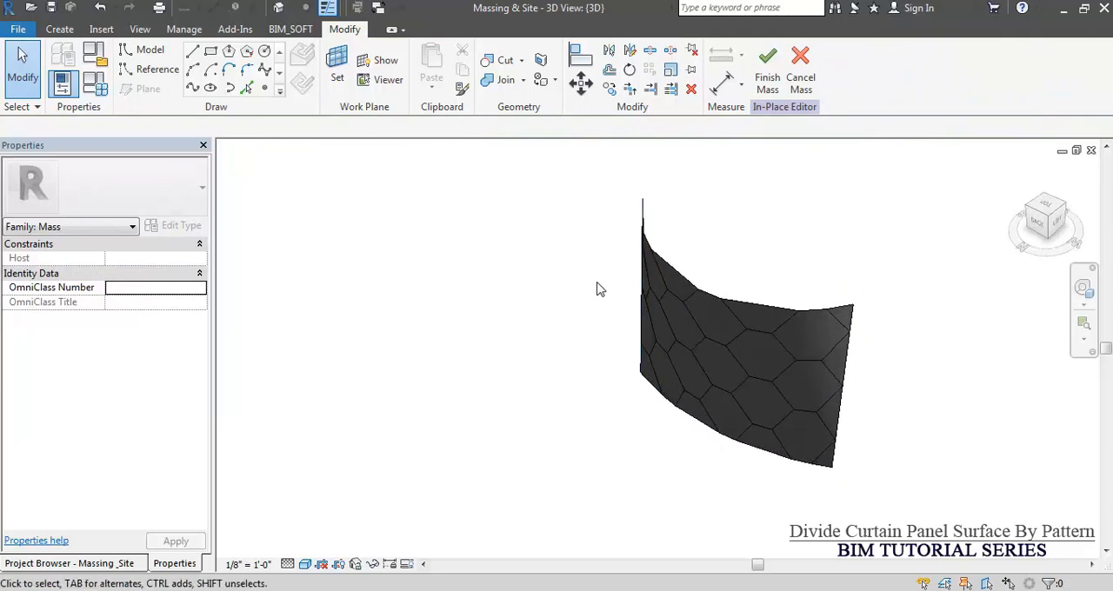
Try U grid numbers of 3 and 12 on the hexagon-patterned surface, keeping the Fixed Number layout, and set the number back to 6.
{"action": "left_click", "coordinate": [667, 313]}
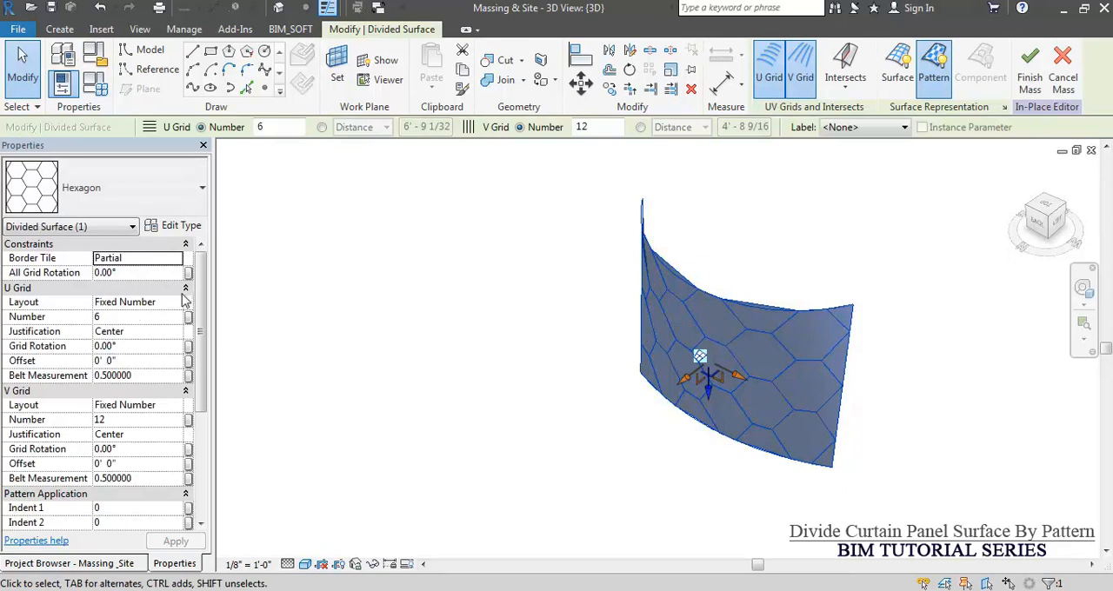
{"action": "left_click", "coordinate": [177, 304]}
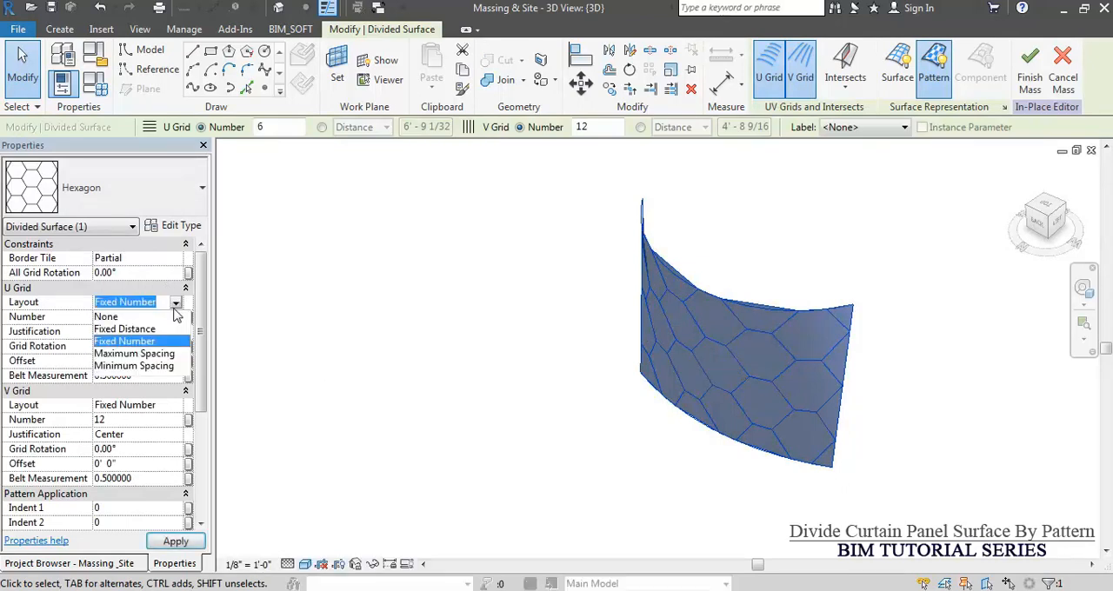
{"action": "left_click", "coordinate": [139, 341]}
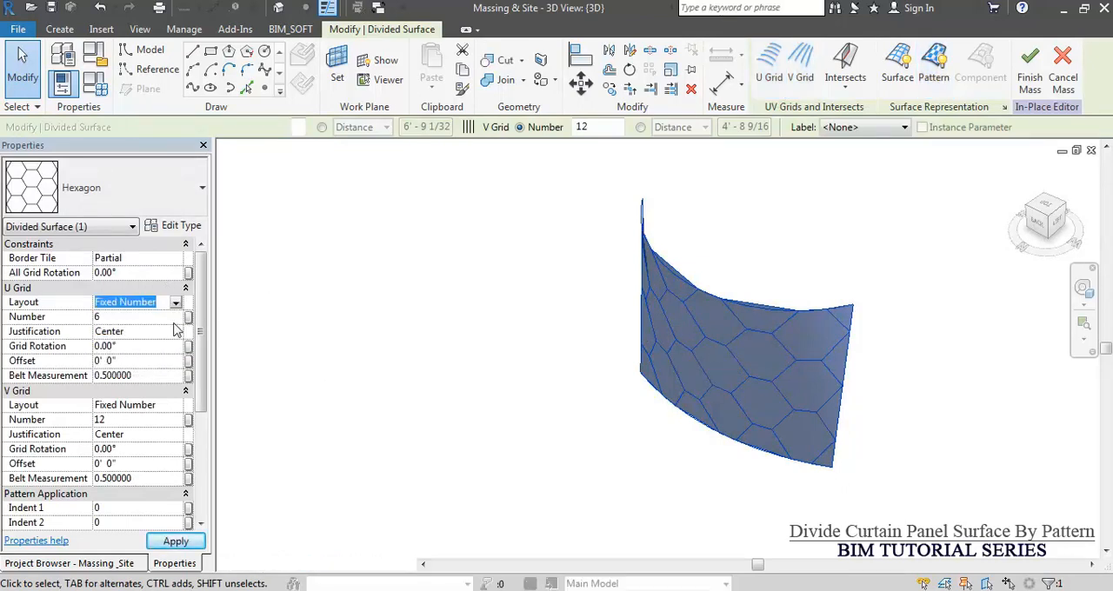
{"action": "left_click", "coordinate": [139, 318]}
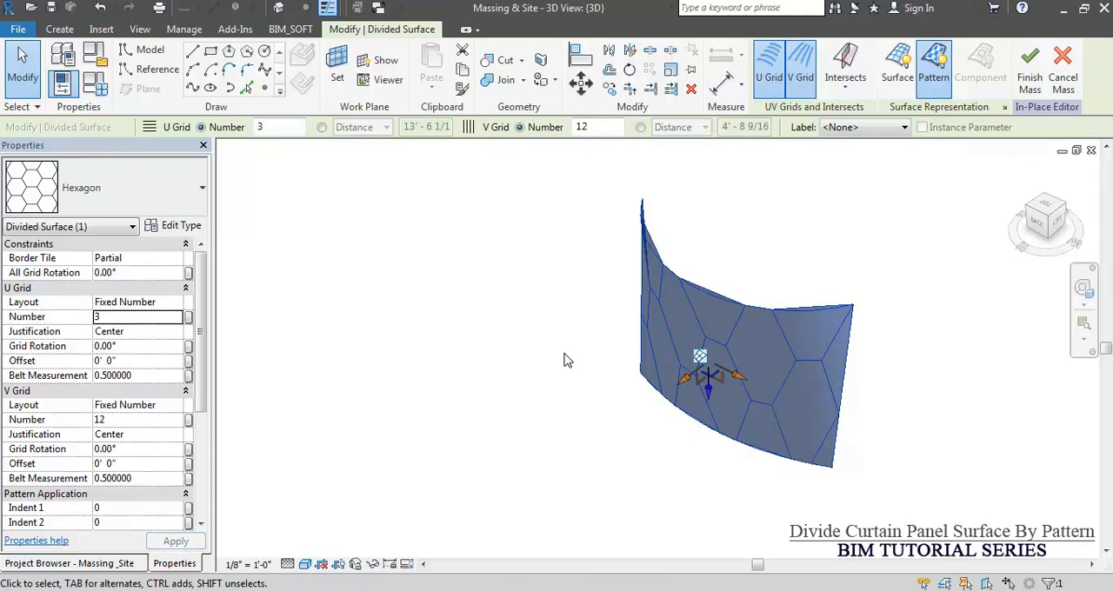
{"action": "left_click", "coordinate": [129, 318]}
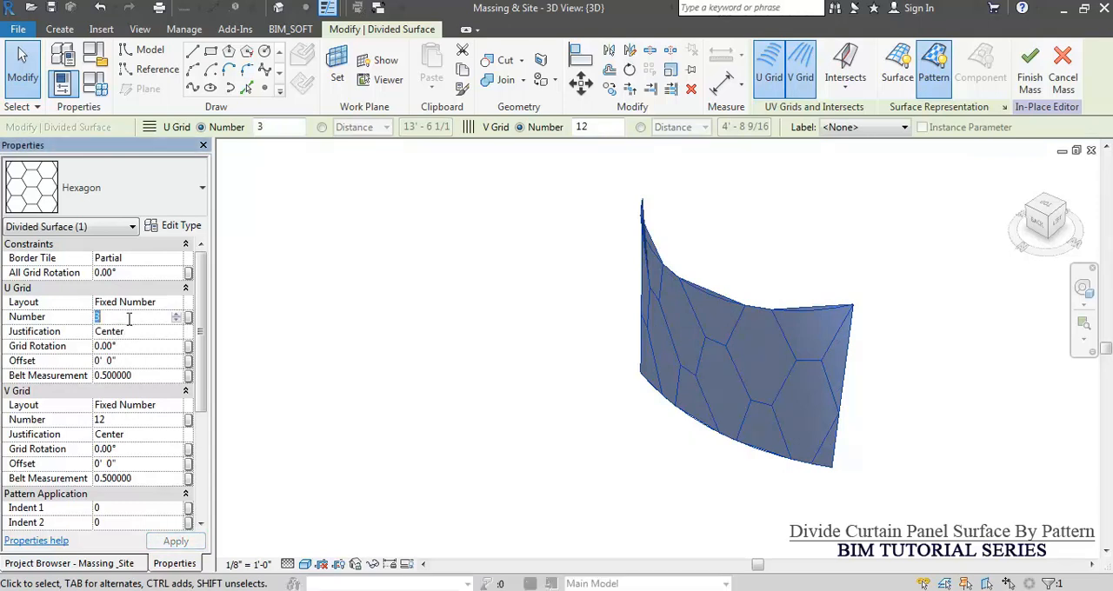
{"action": "type", "text": "12"}
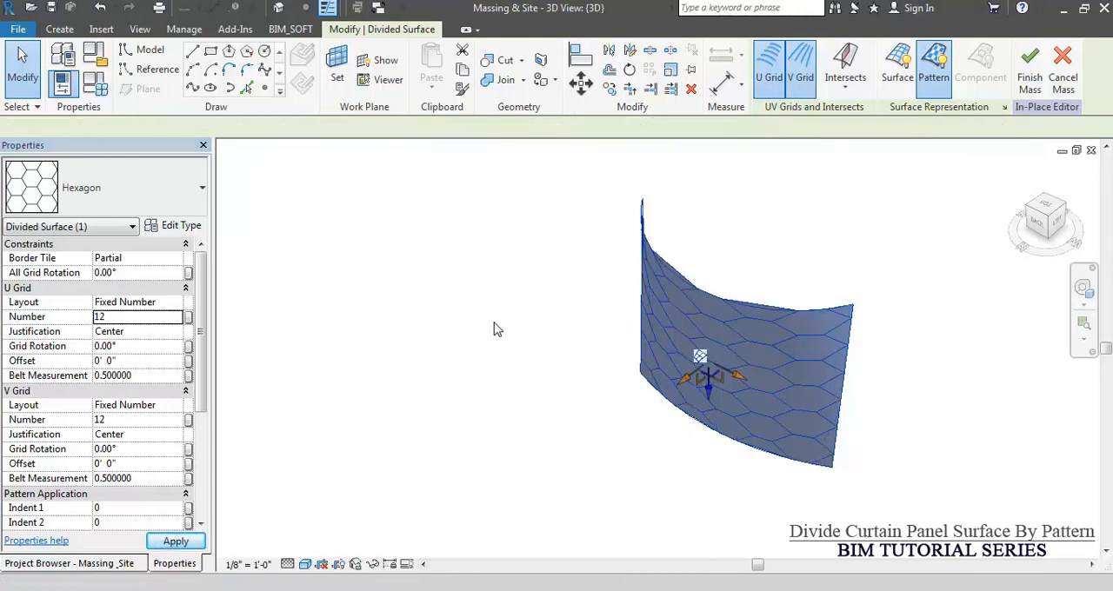
{"action": "left_click", "coordinate": [122, 319]}
{"action": "type", "text": "6"}
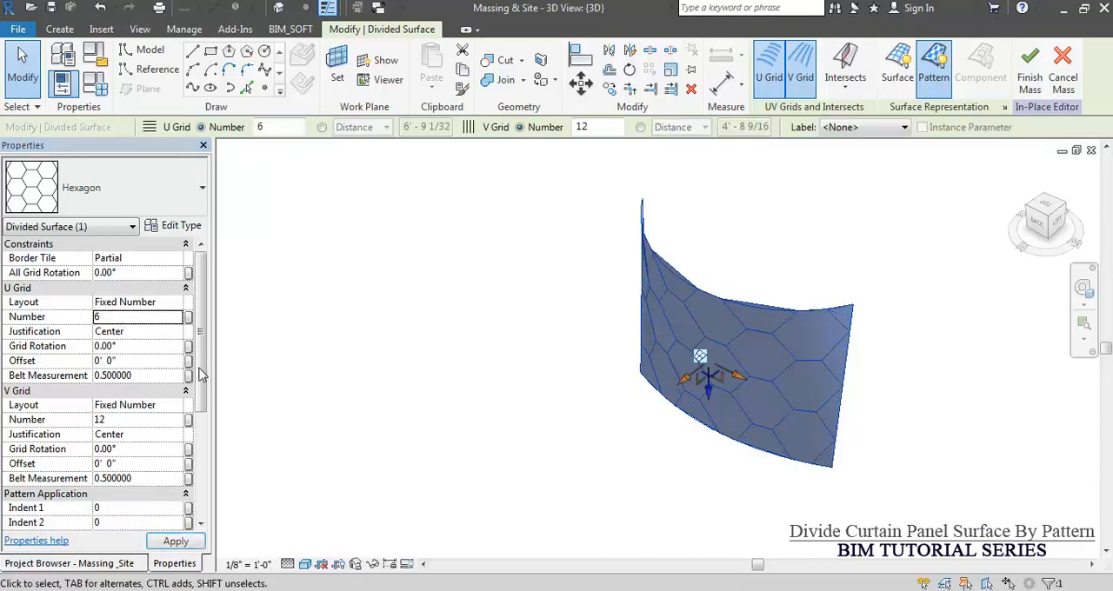
{"action": "left_click", "coordinate": [133, 347]}
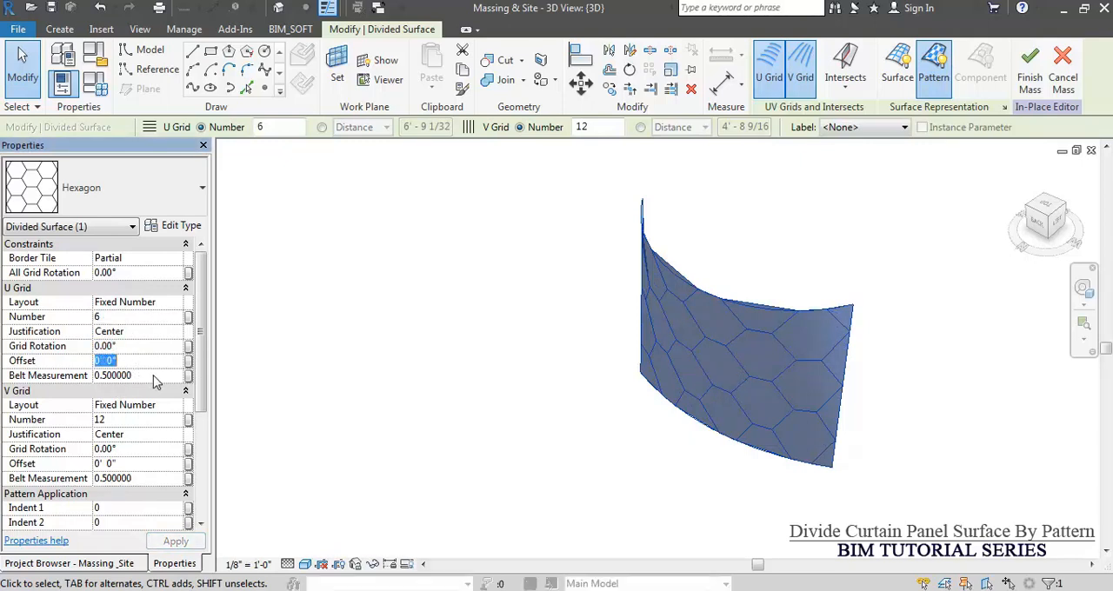
{"action": "left_click", "coordinate": [154, 375]}
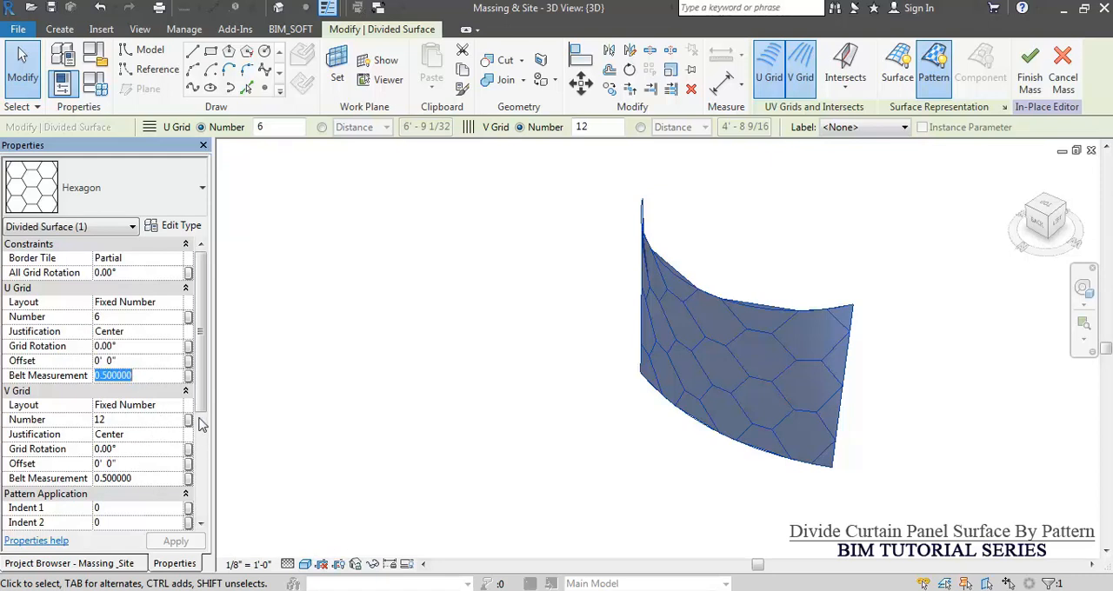
{"action": "left_click_drag", "start_coordinate": [202, 412], "coordinate": [228, 366]}
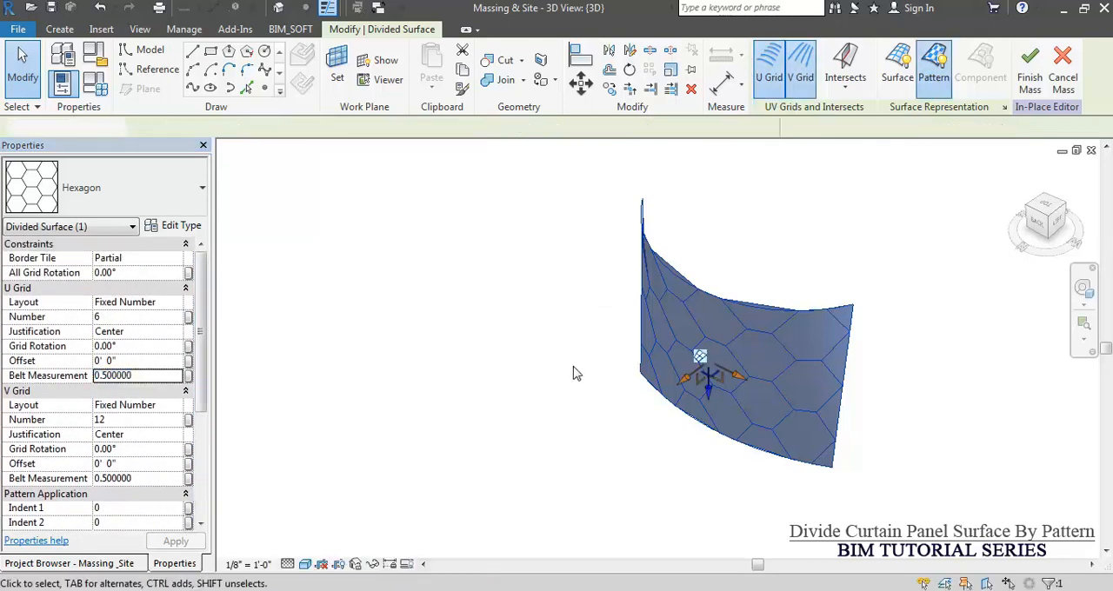
Finish the in-place mass with the hexagon-patterned surface and dismiss the mesh geometry warning.
{"action": "left_click", "coordinate": [578, 374]}
{"action": "middle_click_drag", "start_coordinate": [586, 380], "coordinate": [600, 313], "text": "shift"}
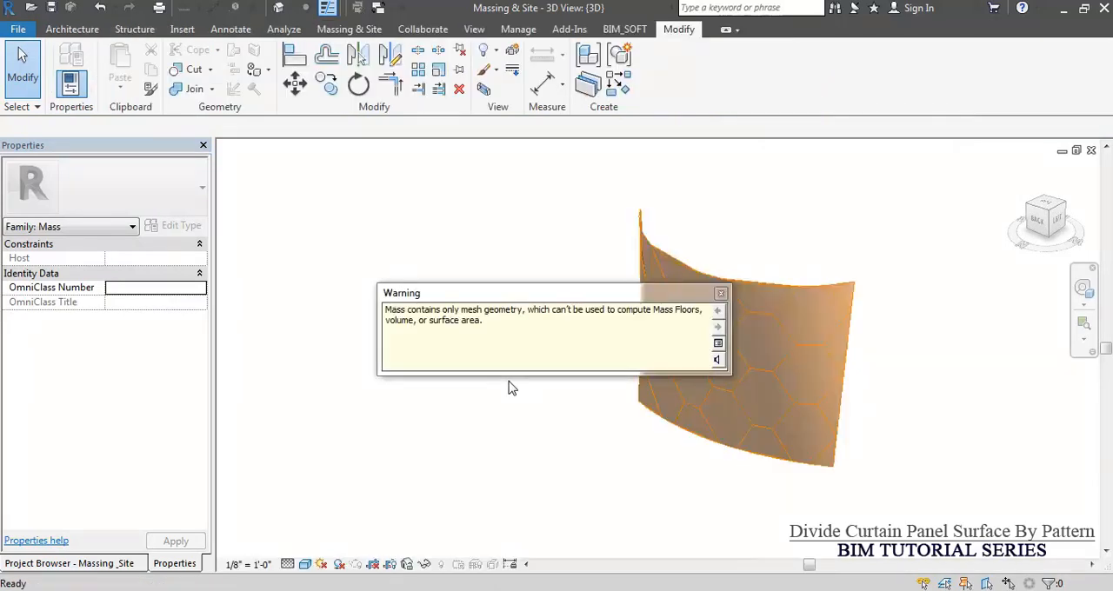
{"action": "left_click", "coordinate": [525, 466]}
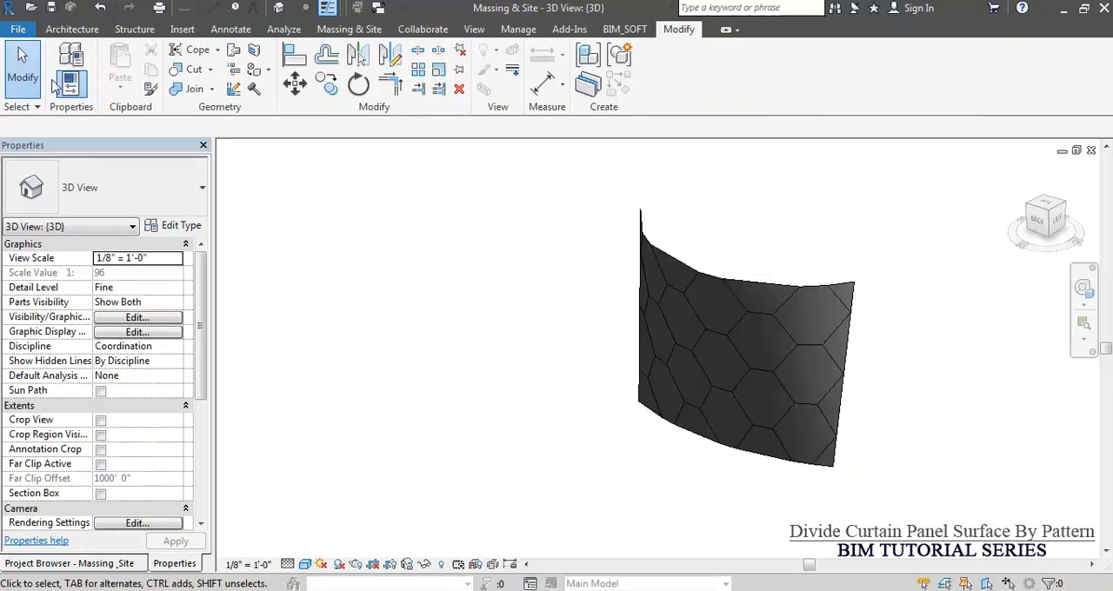
Create a new family from the Curtain Panel Pattern Based template.
{"action": "left_click", "coordinate": [15, 31]}
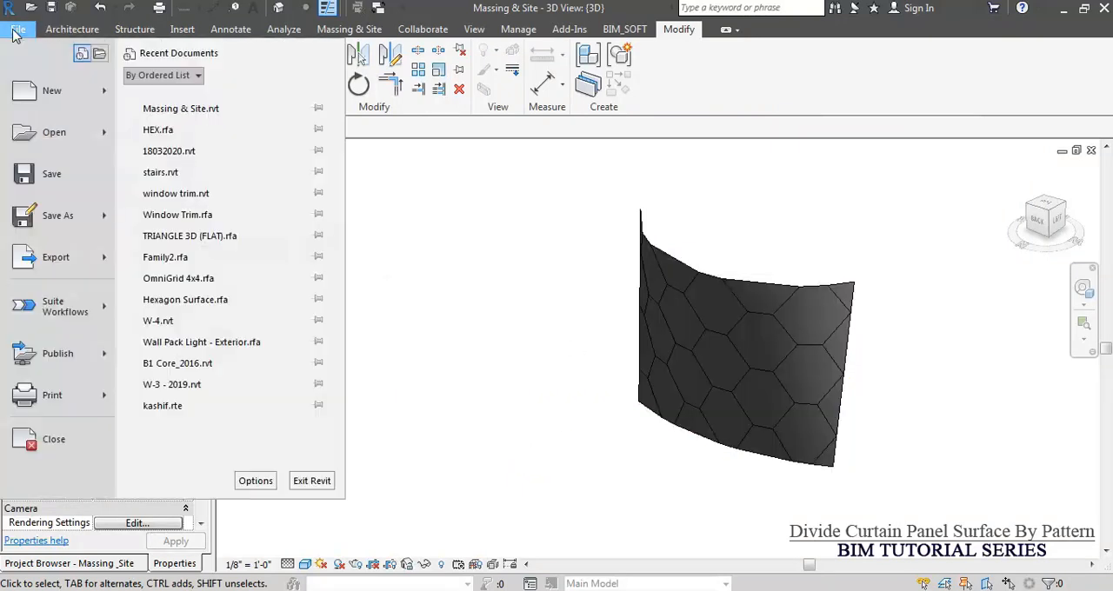
{"action": "mouse_move", "coordinate": [57, 94]}
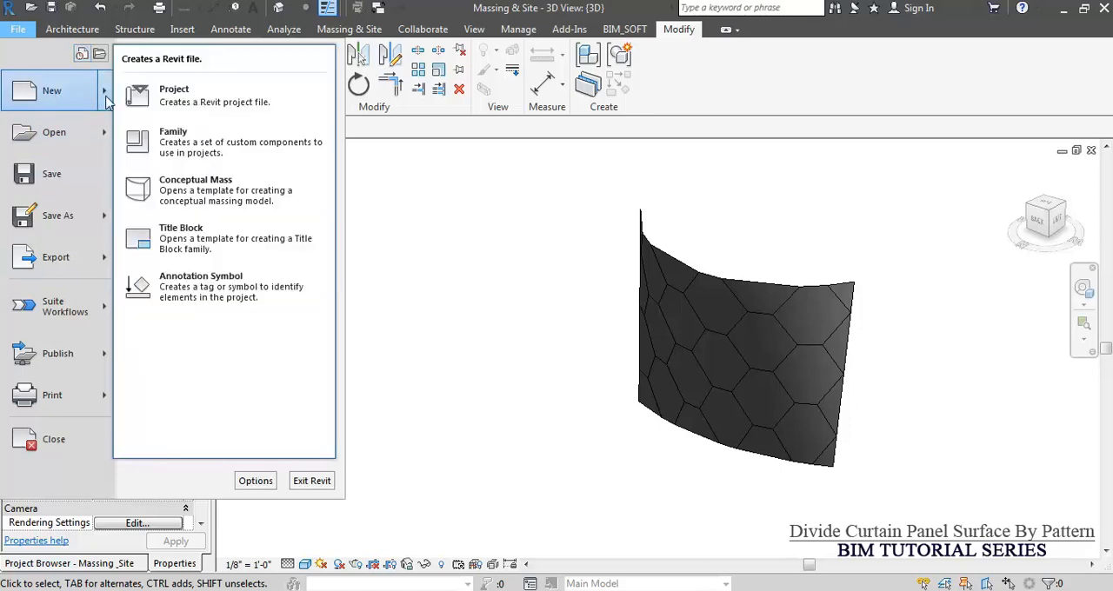
{"action": "left_click", "coordinate": [269, 133]}
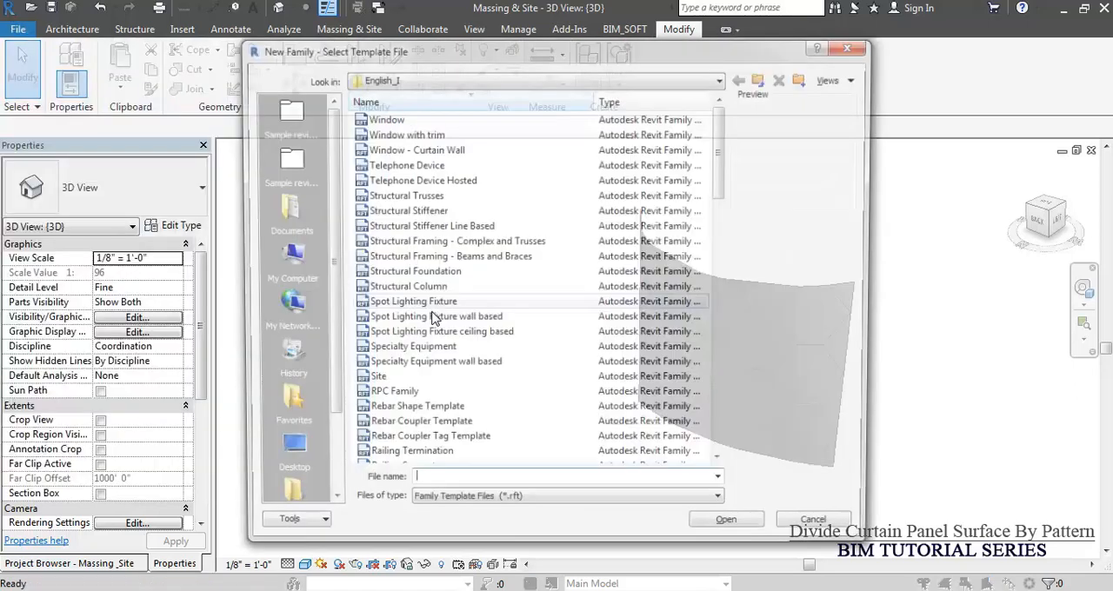
{"action": "left_click", "coordinate": [431, 320]}
{"action": "key", "text": "c"}
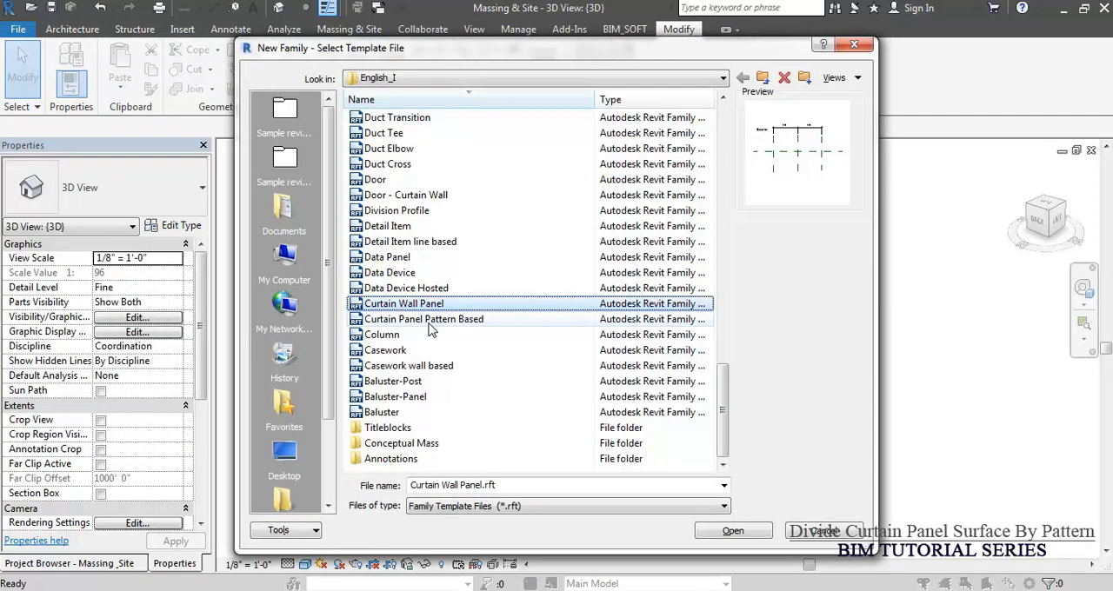
{"action": "double_click", "coordinate": [427, 320]}
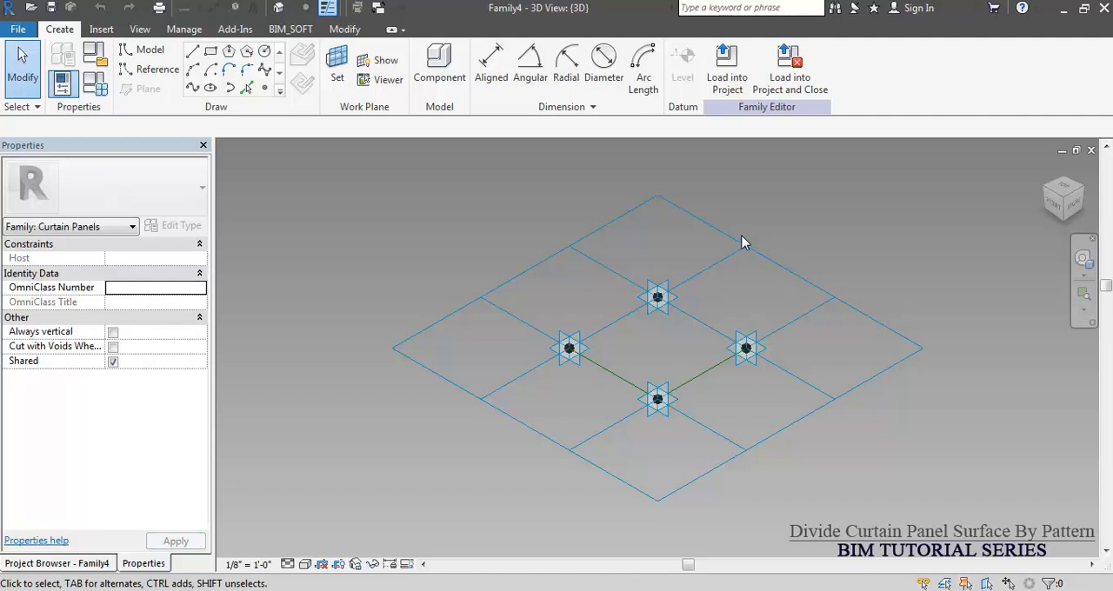
Change the tile pattern grid of the curtain panel family from Rectangle to Hexagon.
{"action": "left_click", "coordinate": [746, 250]}
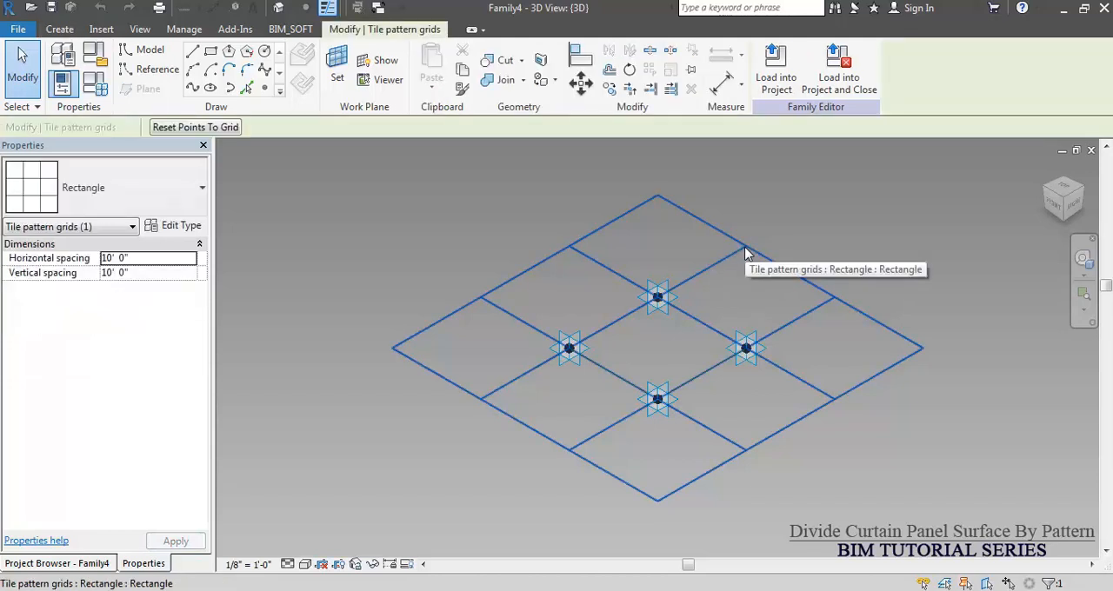
{"action": "left_click", "coordinate": [152, 187]}
{"action": "scroll", "coordinate": [111, 393], "scroll_direction": "down", "scroll_amount": 5}
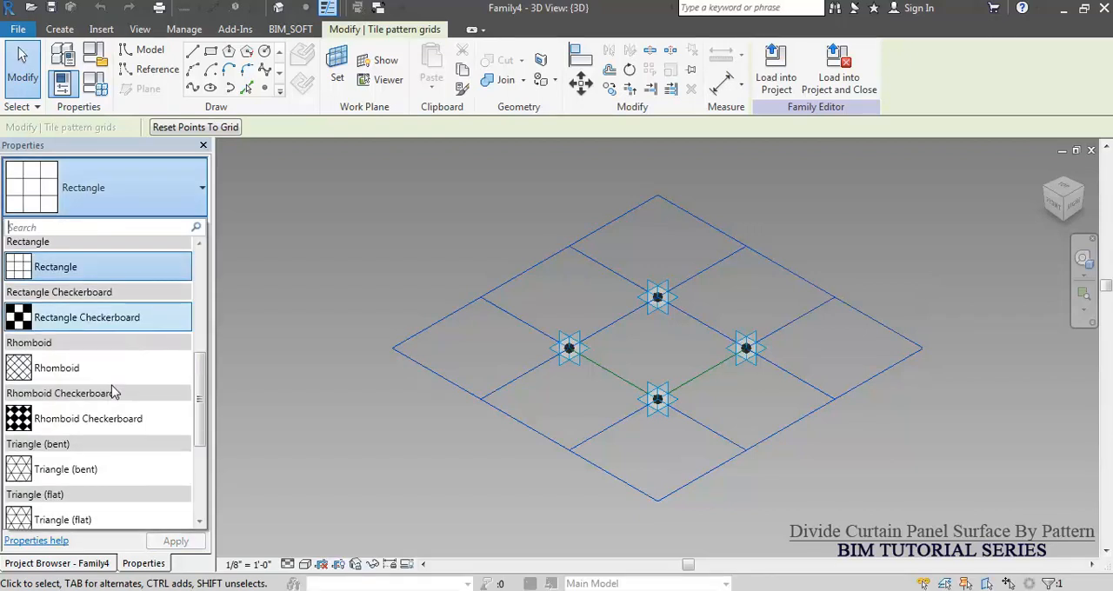
{"action": "scroll", "coordinate": [111, 393], "scroll_direction": "up", "scroll_amount": 10}
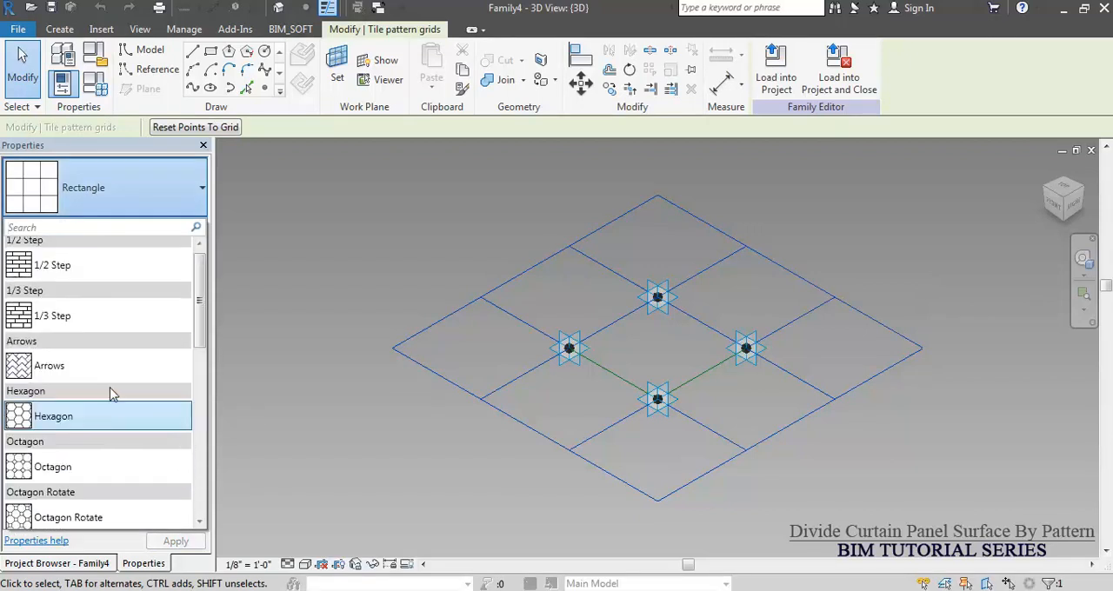
{"action": "scroll", "coordinate": [111, 394], "scroll_direction": "down", "scroll_amount": 3}
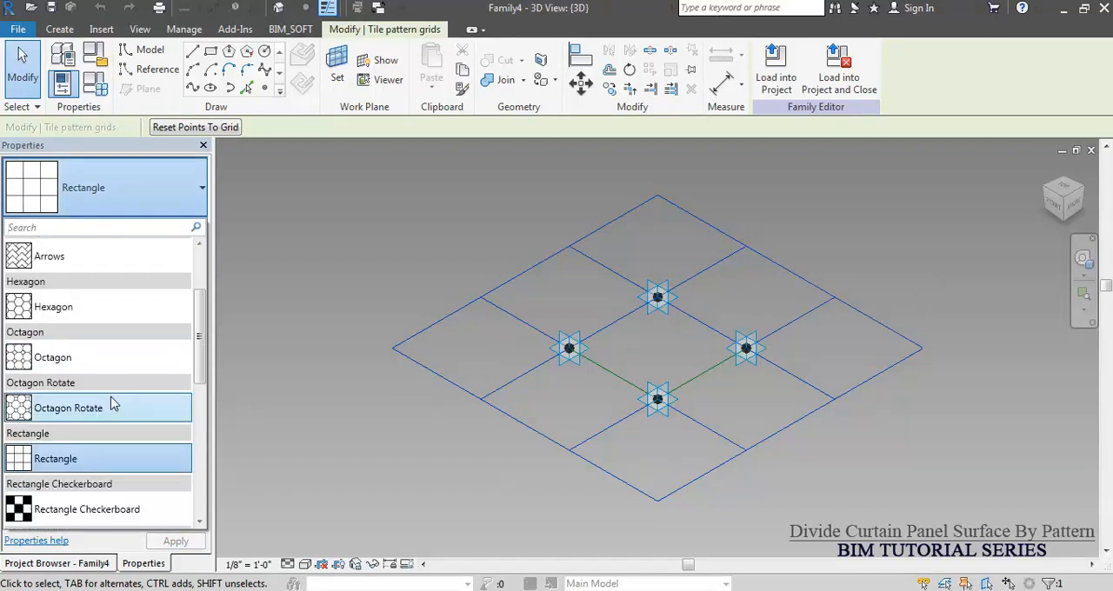
{"action": "left_click", "coordinate": [91, 306]}
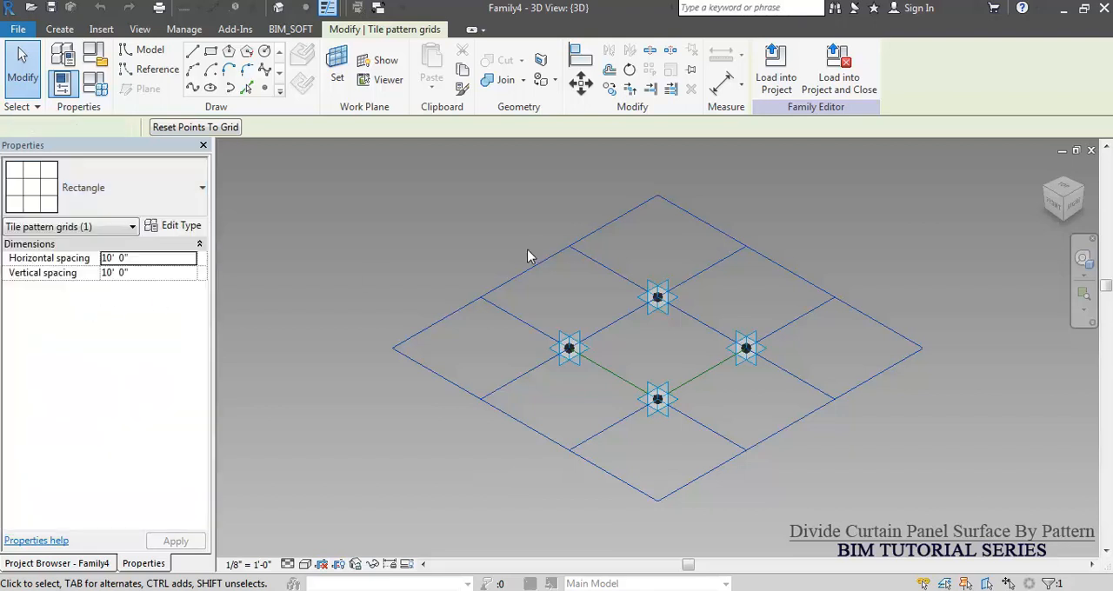
{"action": "scroll", "coordinate": [509, 268], "scroll_direction": "down", "scroll_amount": 3}
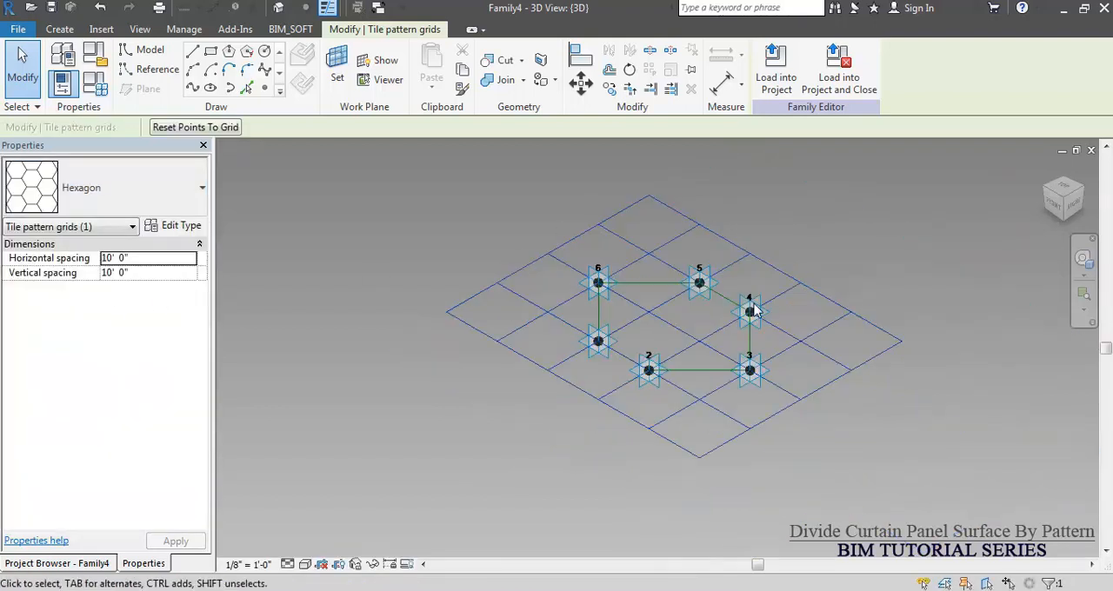
{"action": "key", "text": "Escape"}
Place a reference point near the middle of the hexagon reference line between points 4 and 5.
{"action": "middle_click_drag", "start_coordinate": [748, 308], "coordinate": [565, 361], "text": "shift"}
{"action": "scroll", "coordinate": [799, 346], "scroll_direction": "up", "scroll_amount": 2}
{"action": "key", "text": "Tab"}
{"action": "scroll", "coordinate": [716, 361], "scroll_direction": "up", "scroll_amount": 3}
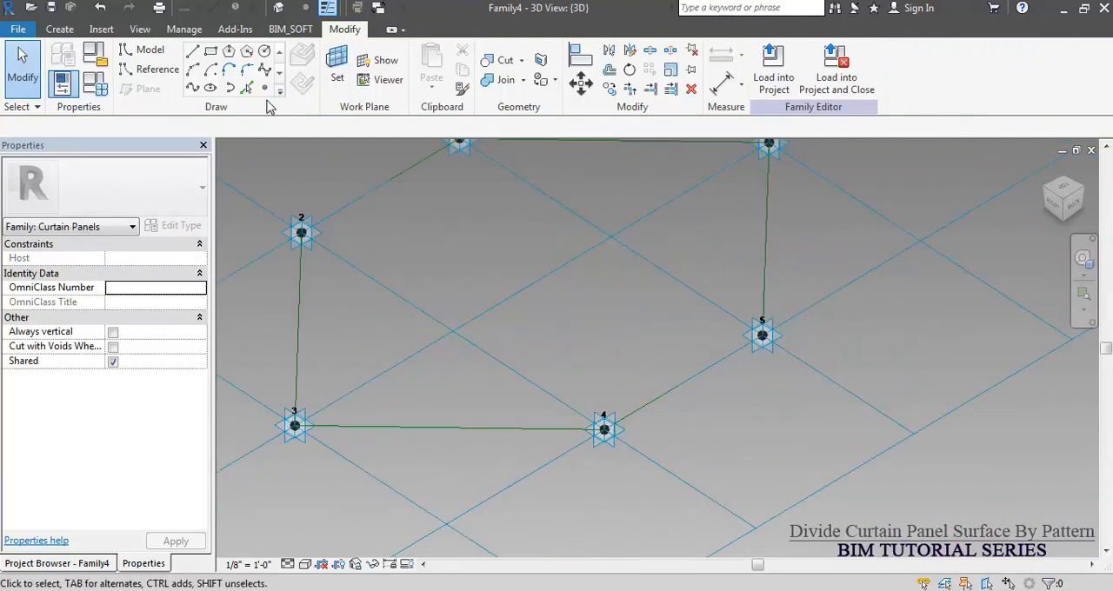
{"action": "left_click", "coordinate": [265, 88]}
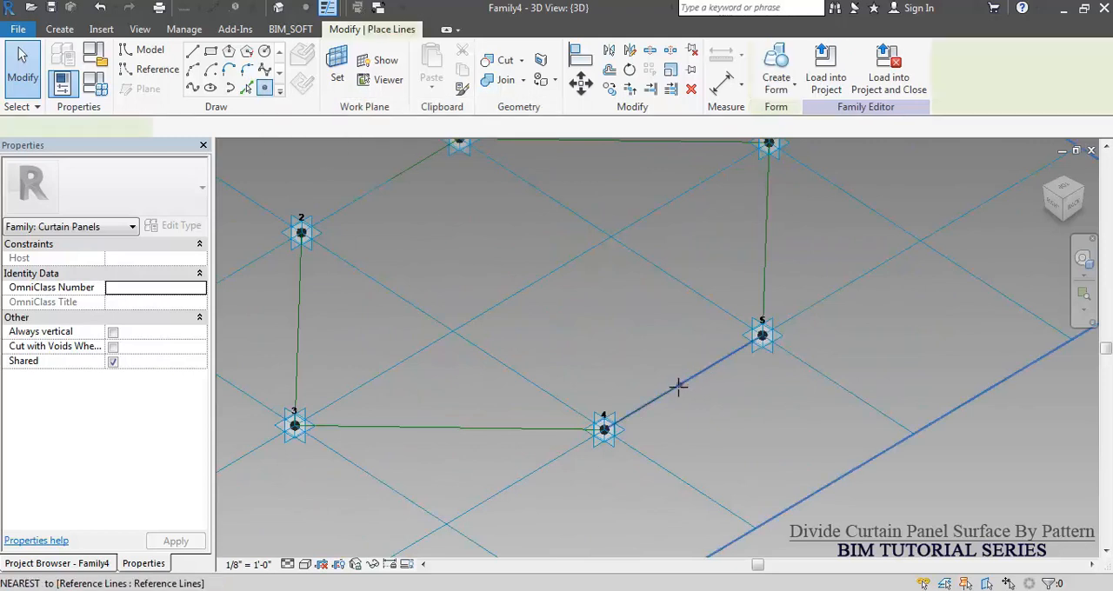
{"action": "left_click", "coordinate": [683, 381]}
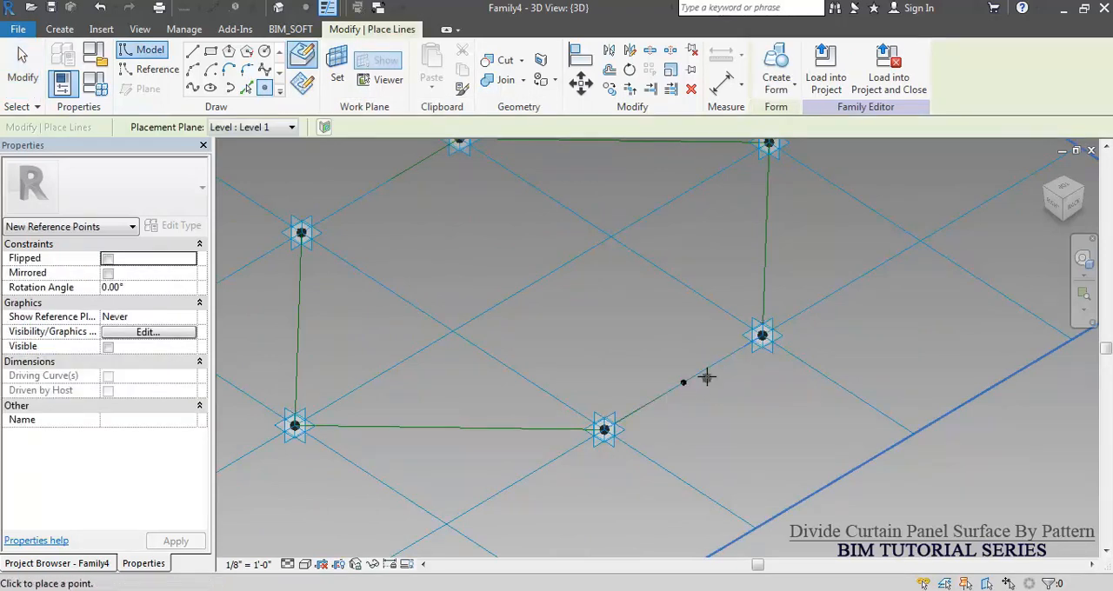
{"action": "scroll", "coordinate": [708, 378], "scroll_direction": "up", "scroll_amount": 2}
{"action": "key", "text": "Escape"}
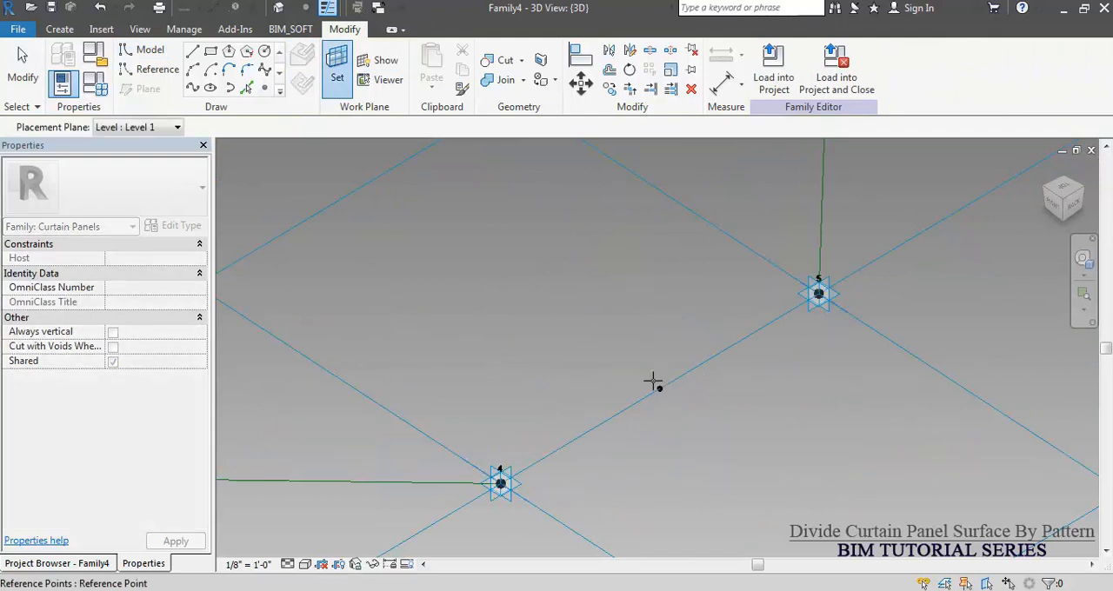
Set the work plane to the new reference point and draw a rectangle about 1" by 1 1/4" from that point.
{"action": "left_click", "coordinate": [660, 389]}
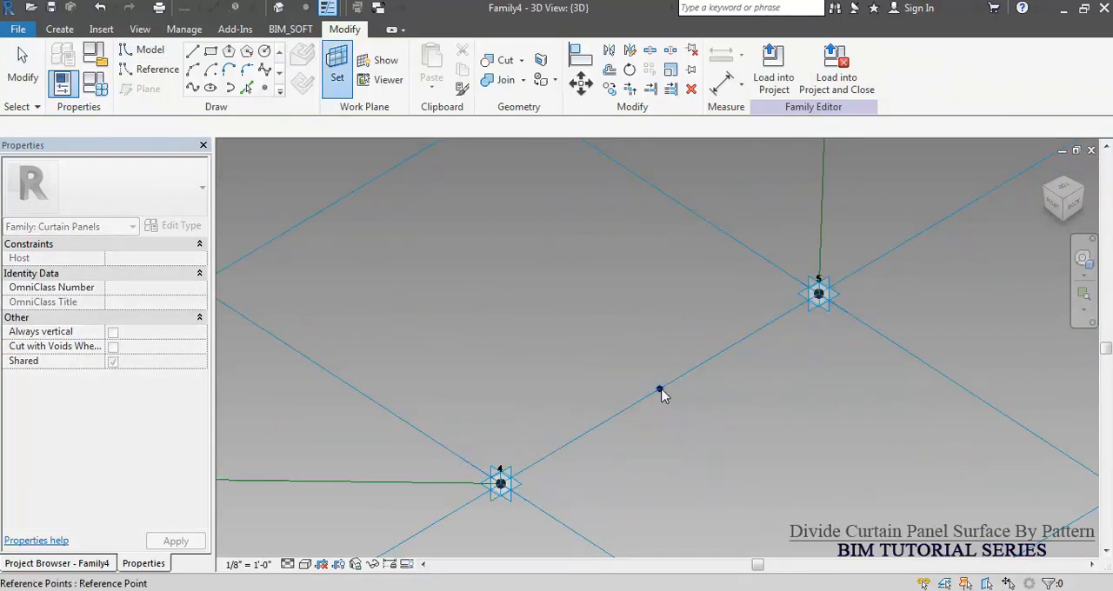
{"action": "left_click", "coordinate": [210, 53]}
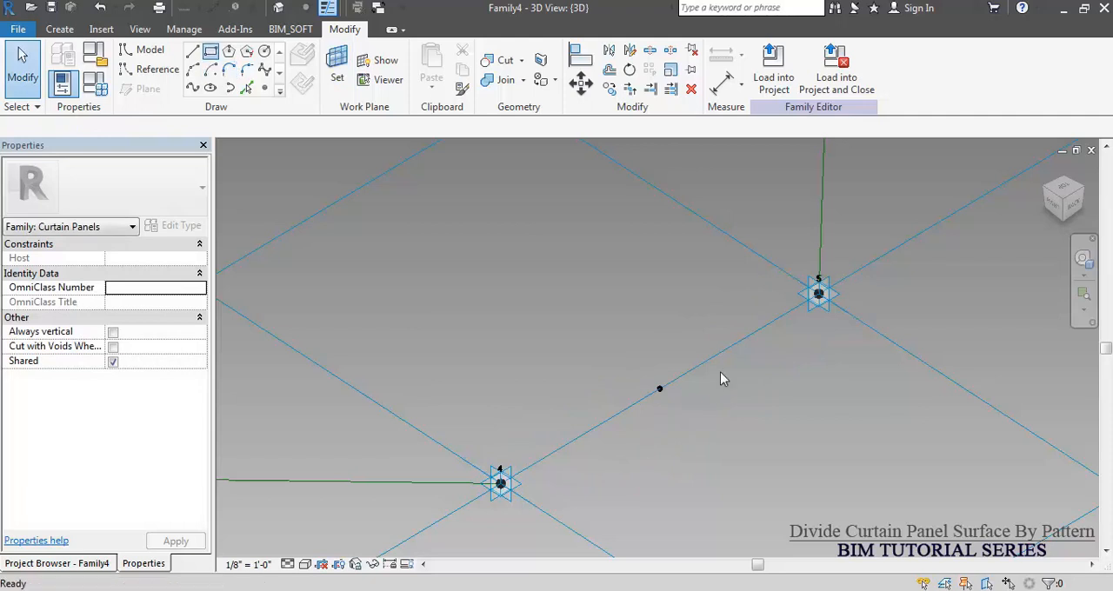
{"action": "scroll", "coordinate": [670, 397], "scroll_direction": "up", "scroll_amount": 3}
{"action": "left_click", "coordinate": [654, 383]}
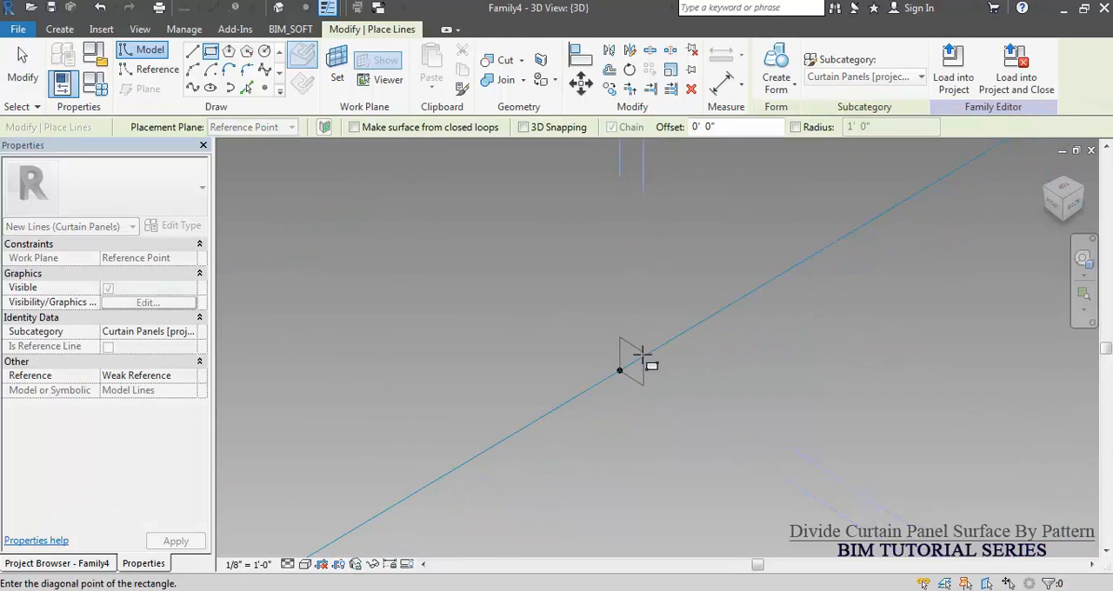
{"action": "left_click", "coordinate": [642, 352]}
{"action": "key", "text": "Escape"}
{"action": "key", "text": "Escape"}
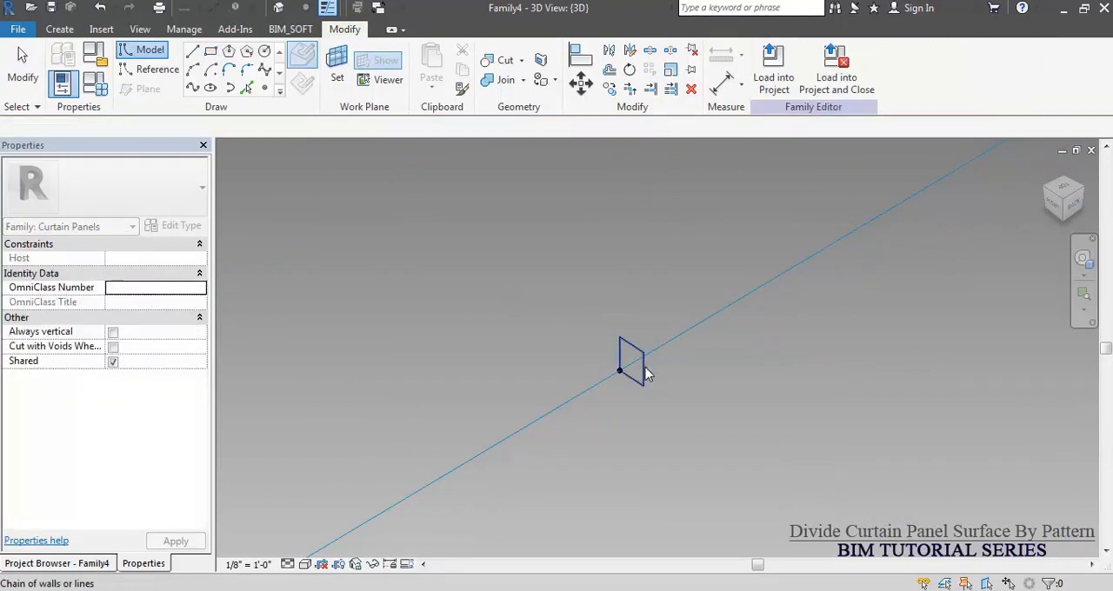
Set both the height and the width of the rectangular profile at the reference point to 2 inches.
{"action": "left_click", "coordinate": [643, 371]}
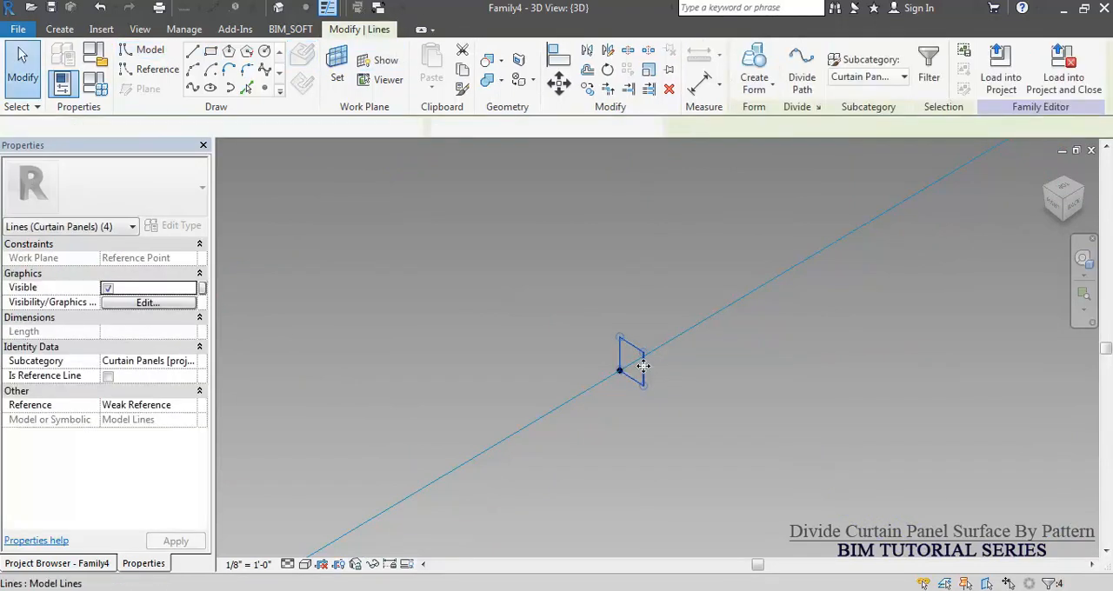
{"action": "left_click", "coordinate": [642, 367]}
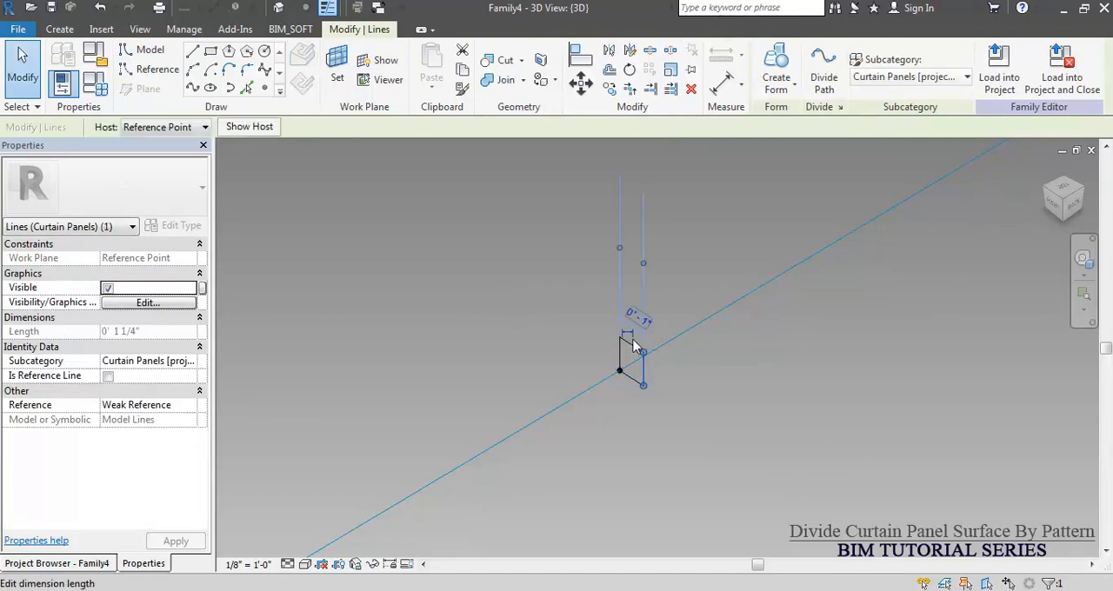
{"action": "left_click", "coordinate": [634, 346]}
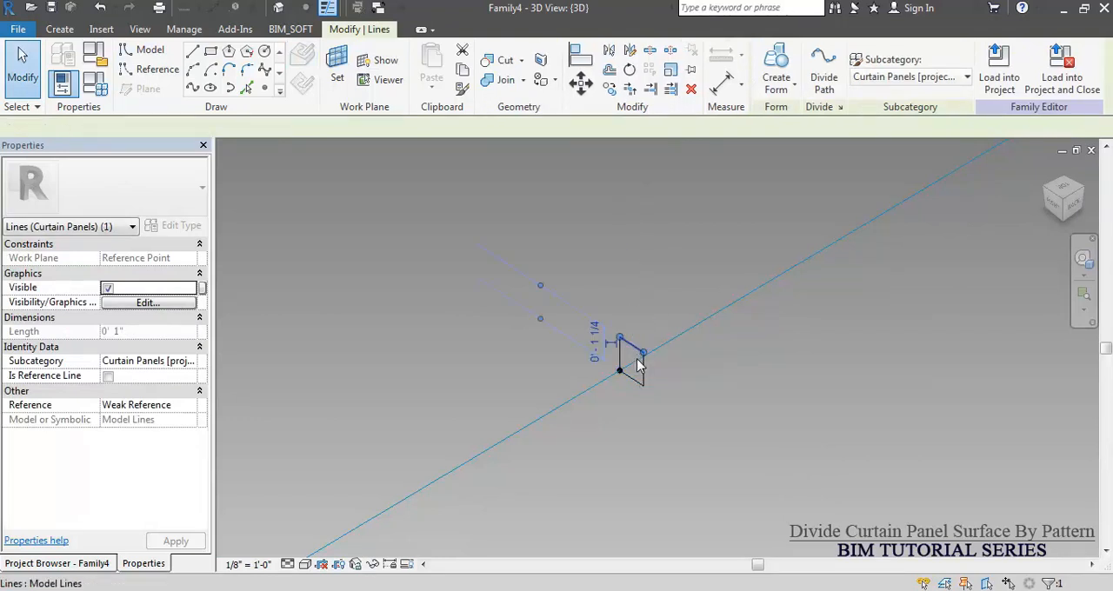
{"action": "left_click", "coordinate": [595, 343]}
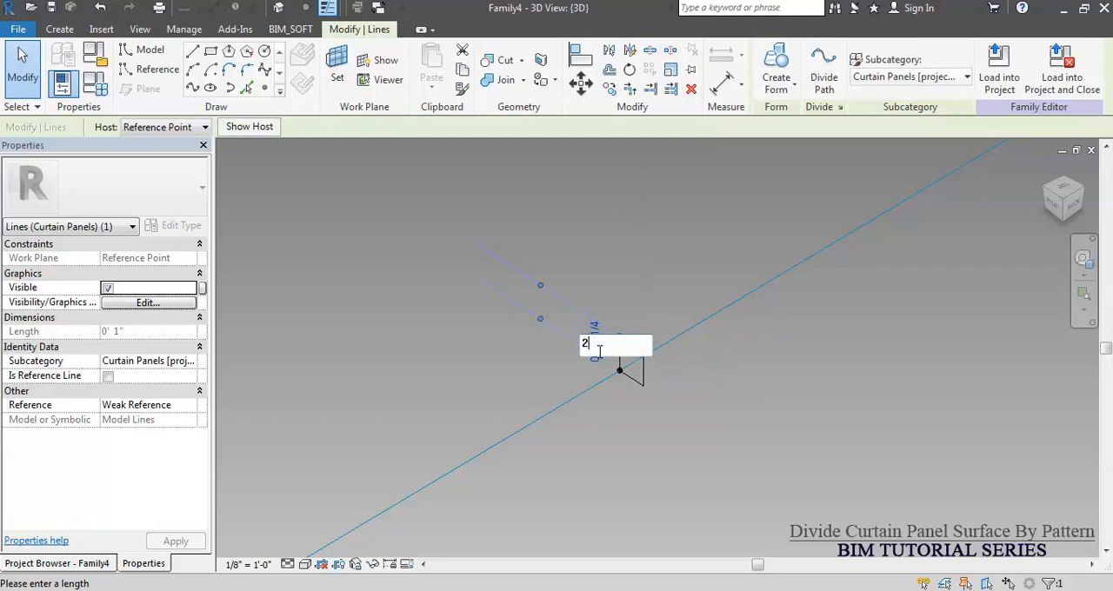
{"action": "key", "text": "Return"}
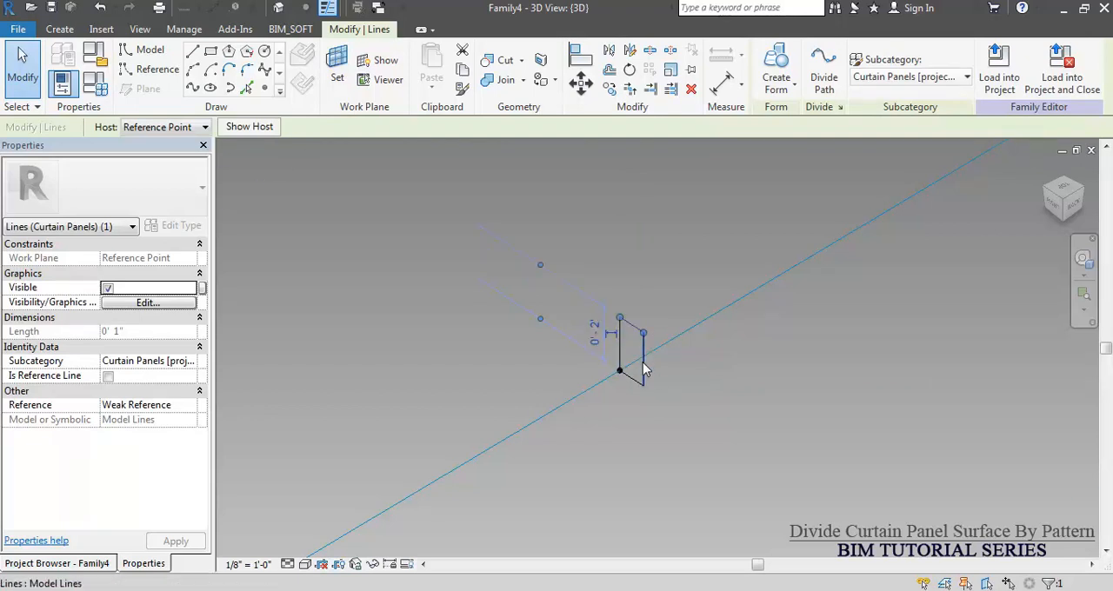
{"action": "left_click", "coordinate": [642, 362]}
{"action": "left_click", "coordinate": [640, 300]}
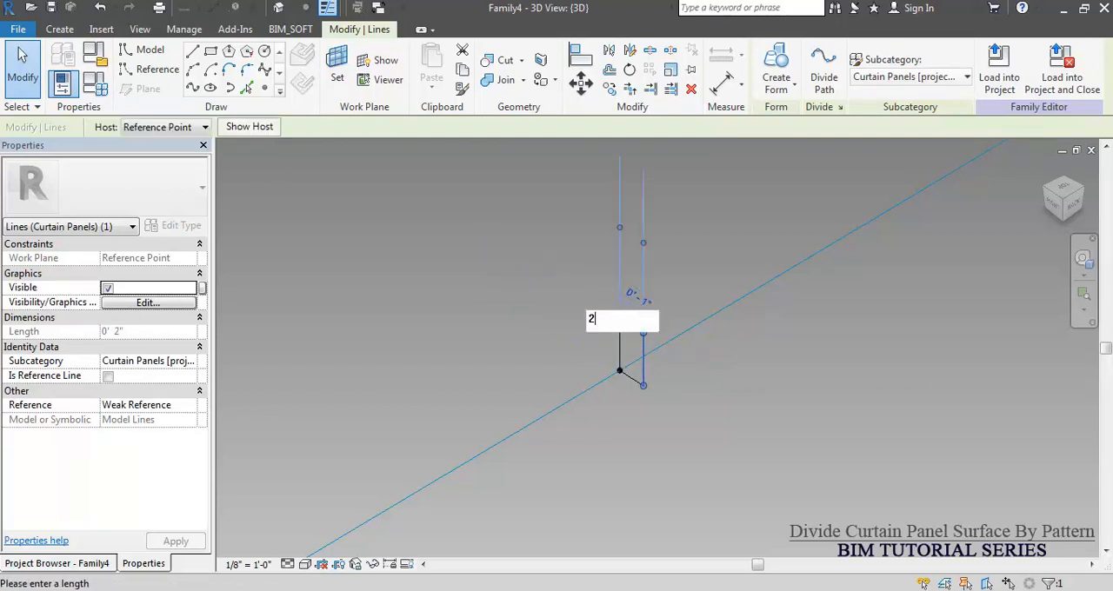
{"action": "type", "text": "2"}
{"action": "key", "text": "Return"}
{"action": "left_click", "coordinate": [720, 443]}
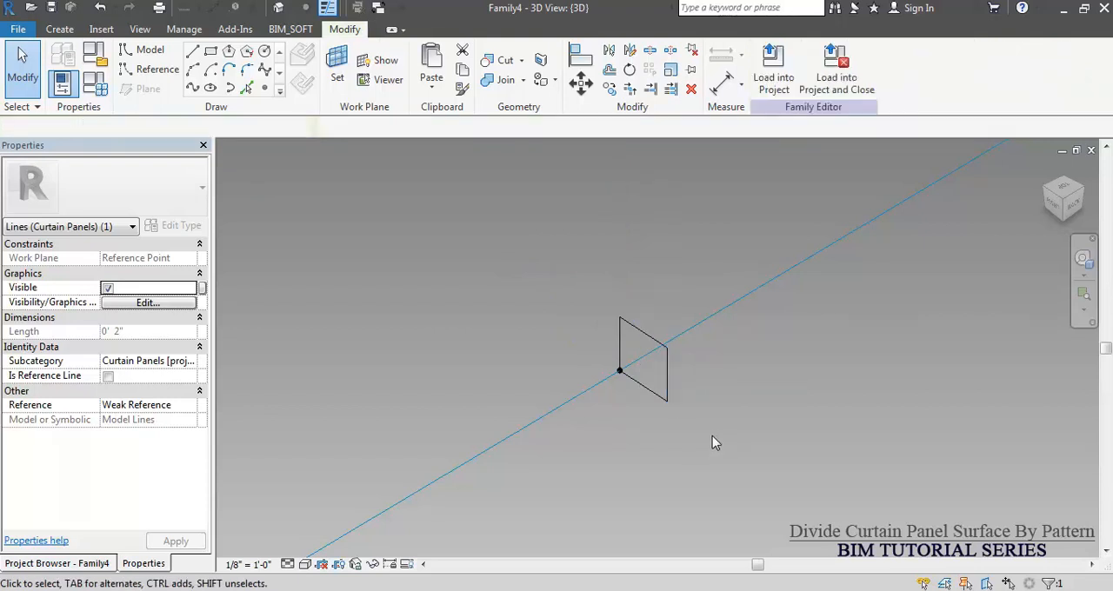
Create a solid form by sweeping the rectangular profile along the chain of hexagon reference lines.
{"action": "middle_click_drag", "start_coordinate": [708, 441], "coordinate": [691, 421], "text": "shift"}
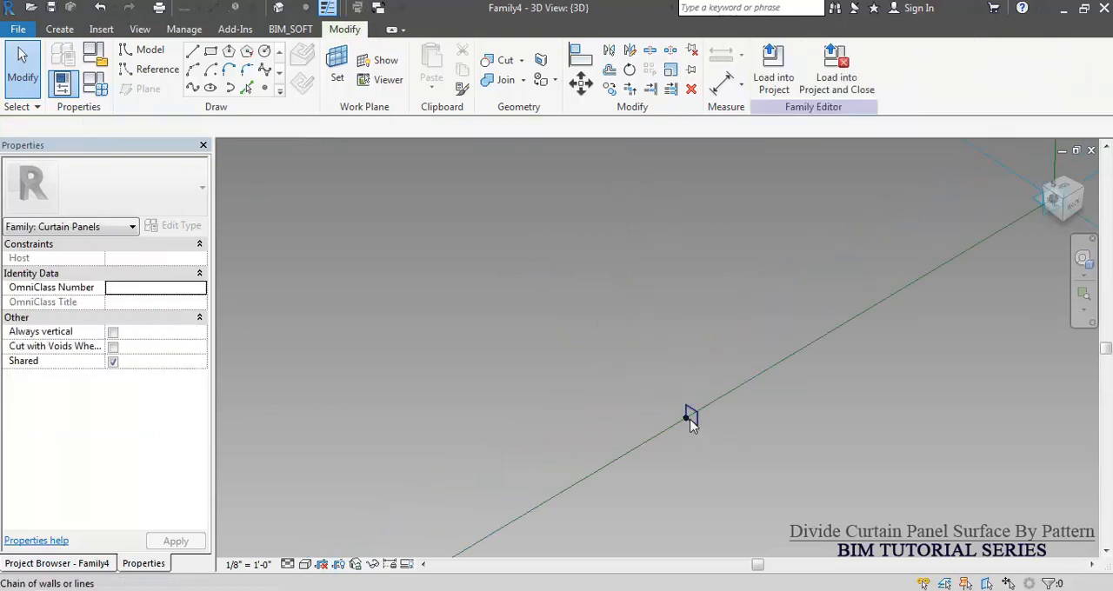
{"action": "left_click", "coordinate": [736, 325]}
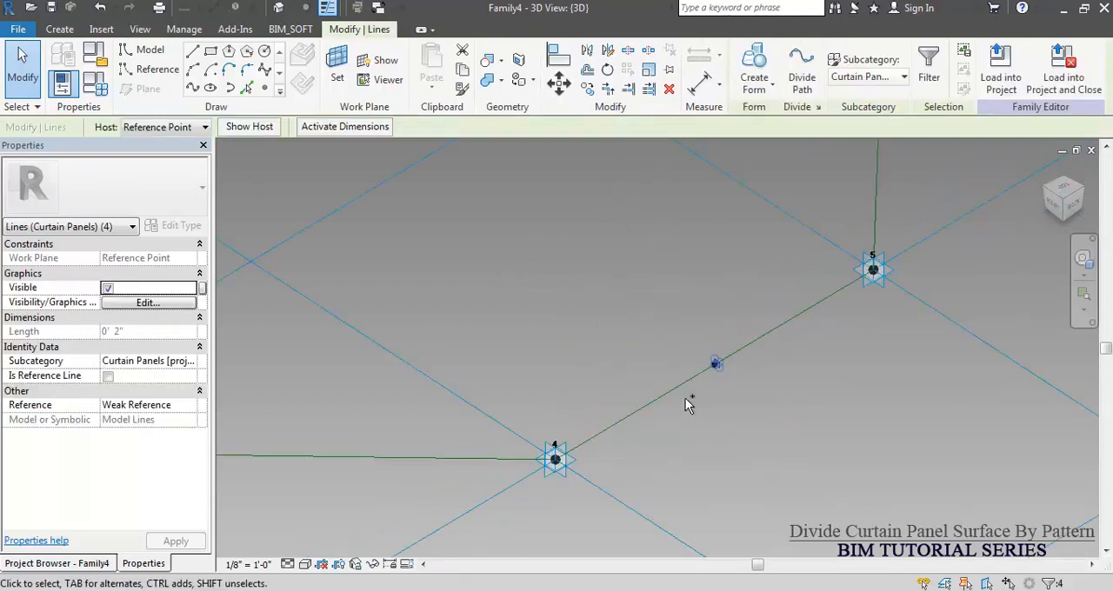
{"action": "key", "text": "Tab"}
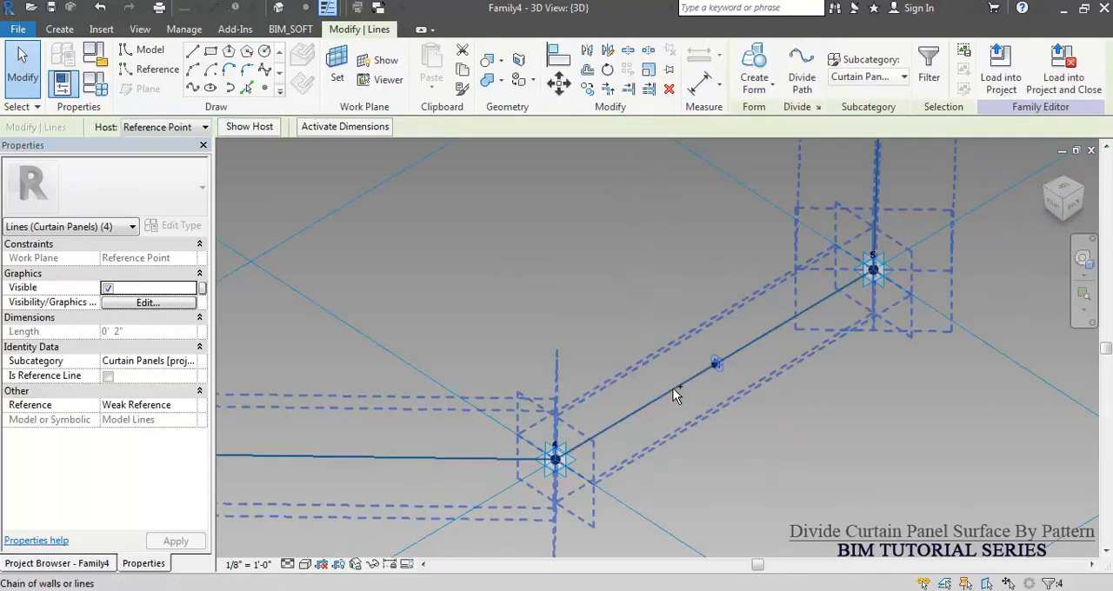
{"action": "left_click", "coordinate": [674, 394], "text": "ctrl"}
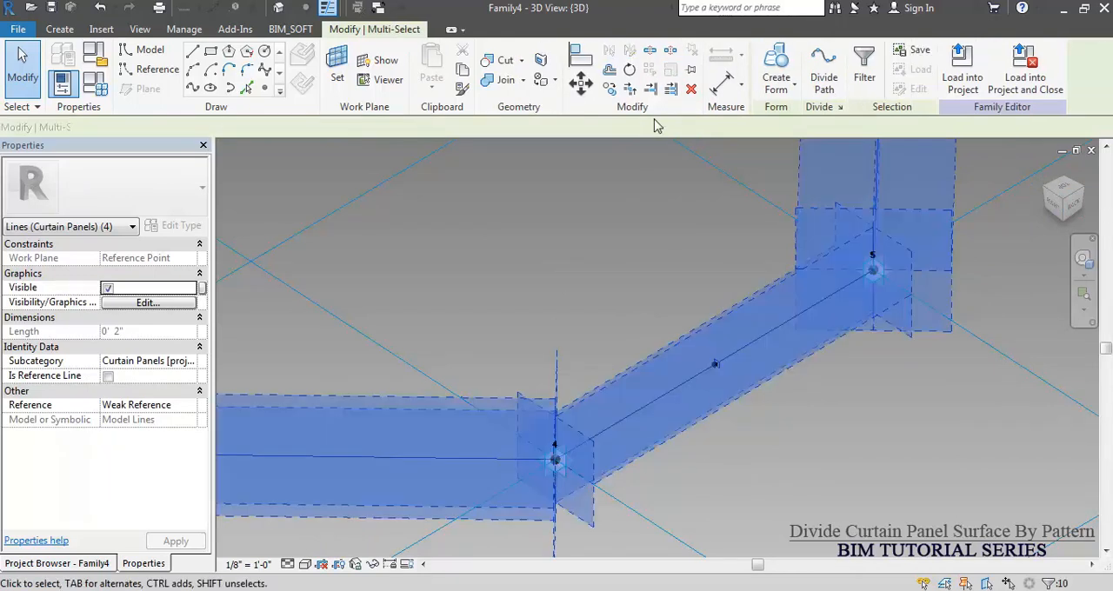
{"action": "left_click", "coordinate": [779, 87]}
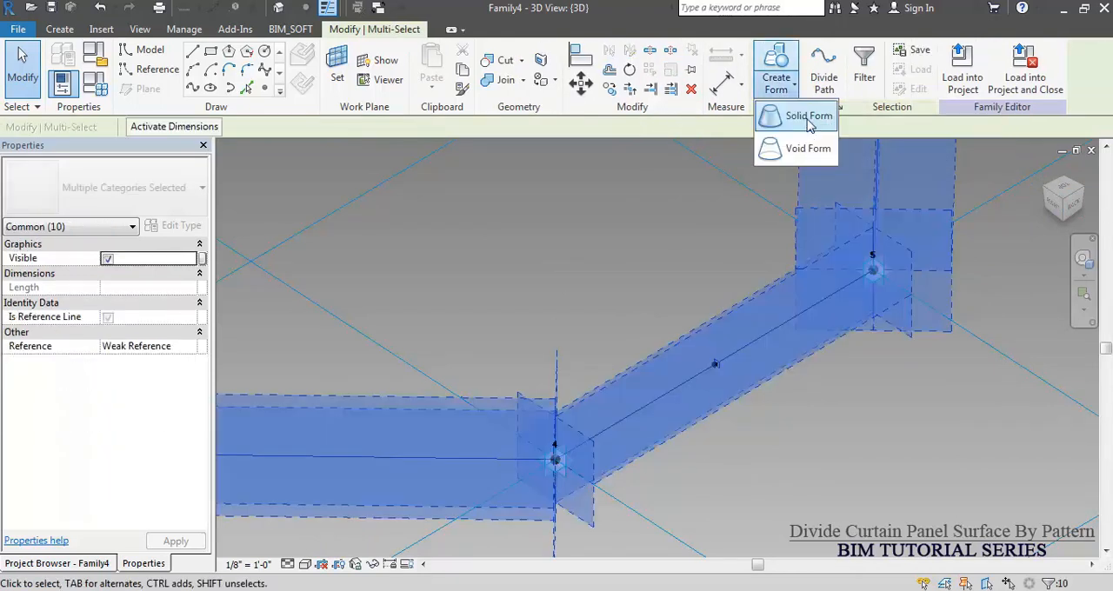
{"action": "left_click", "coordinate": [808, 121]}
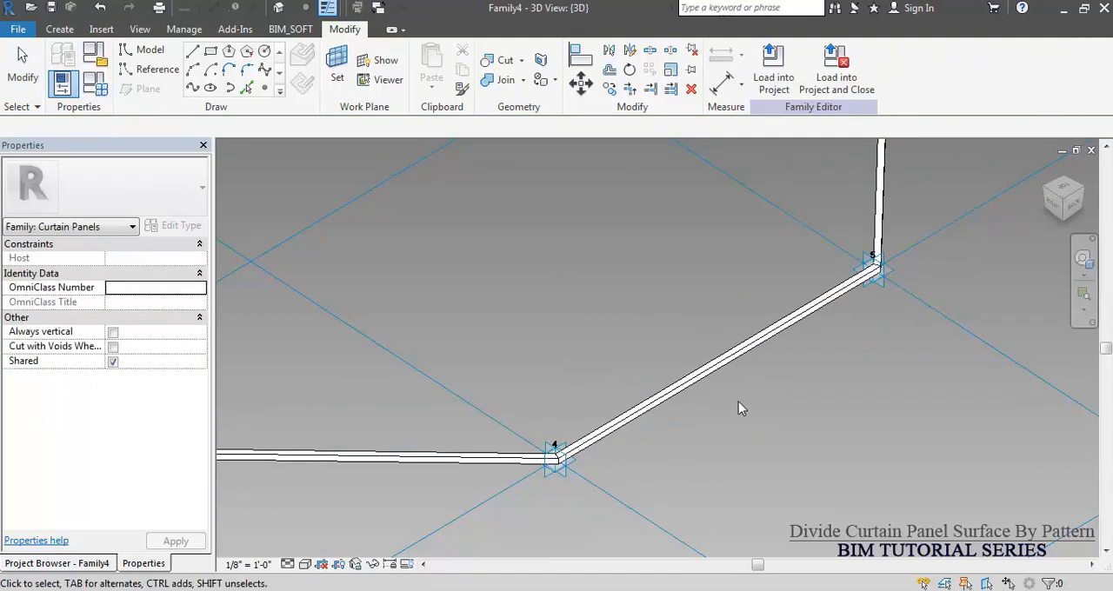
Assign the Aluminum, Anodized Red material from the Autodesk Materials library to the hexagonal frame form.
{"action": "scroll", "coordinate": [718, 374], "scroll_direction": "down", "scroll_amount": 3}
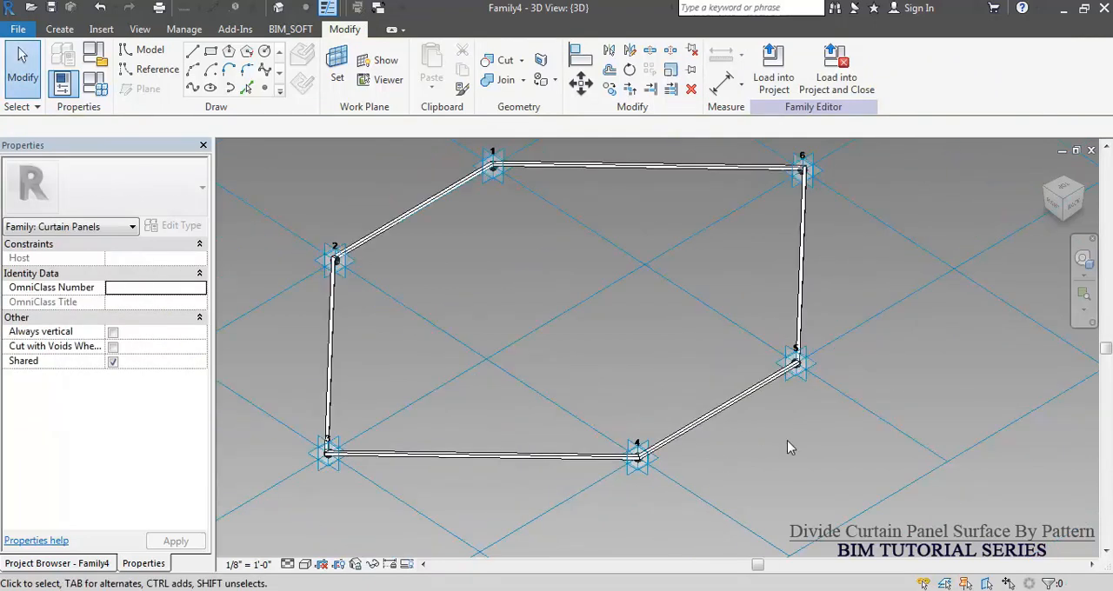
{"action": "middle_click_drag", "start_coordinate": [749, 443], "coordinate": [753, 321], "text": "shift"}
{"action": "scroll", "coordinate": [752, 320], "scroll_direction": "up", "scroll_amount": 5}
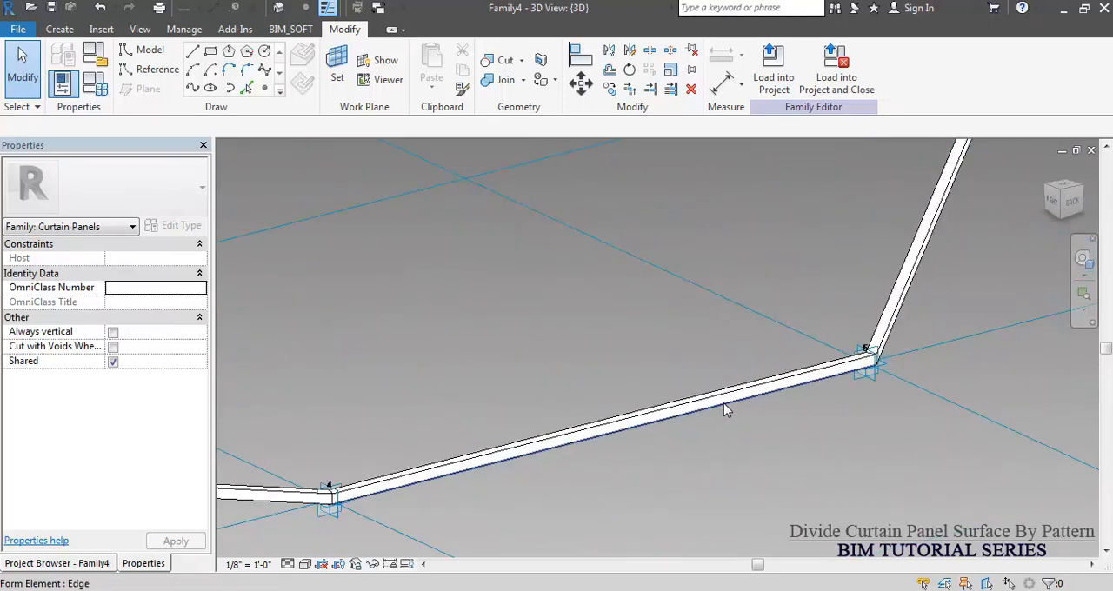
{"action": "key", "text": "Tab"}
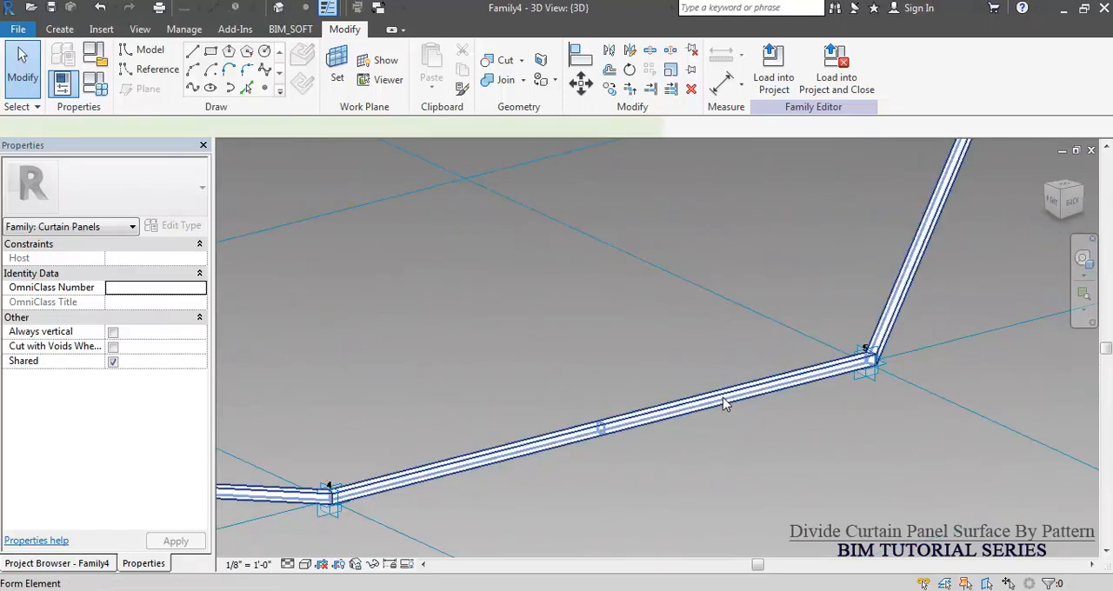
{"action": "left_click", "coordinate": [722, 397]}
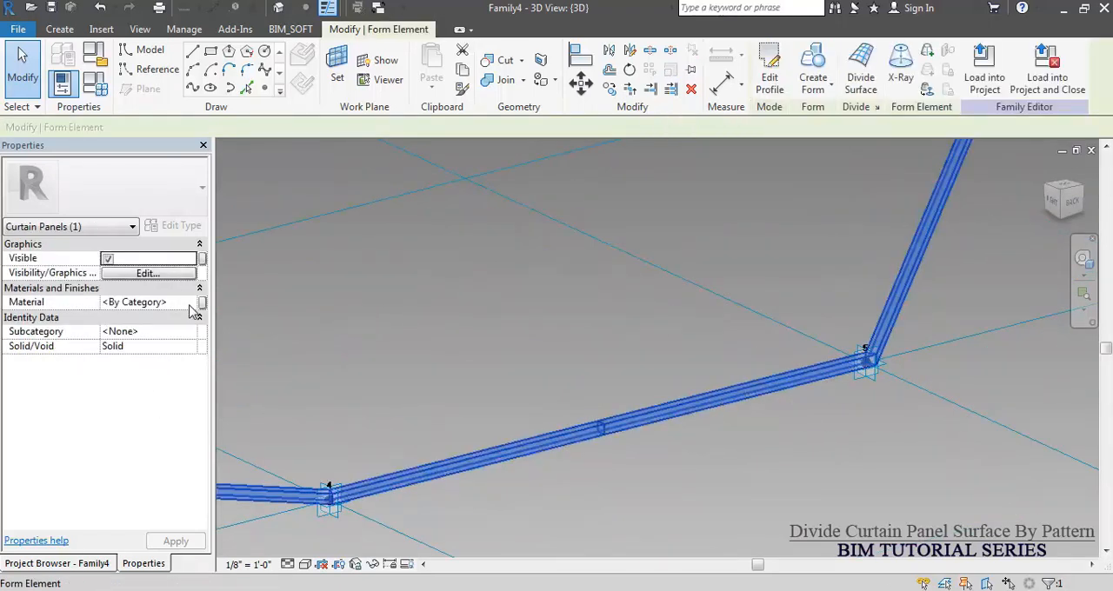
{"action": "left_click", "coordinate": [189, 304]}
{"action": "left_click", "coordinate": [190, 302]}
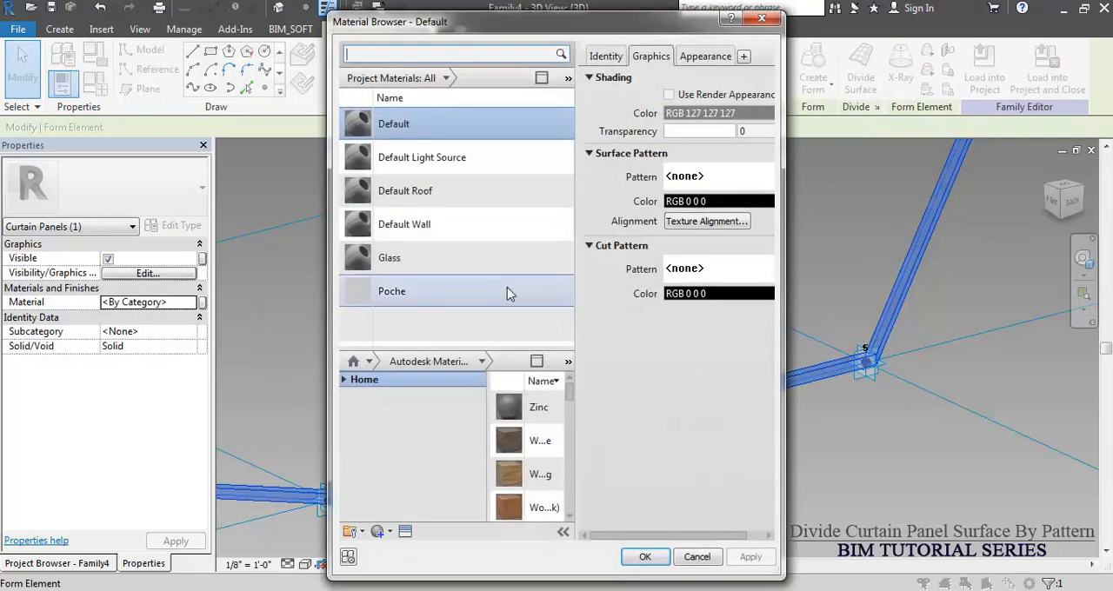
{"action": "left_click", "coordinate": [441, 52]}
{"action": "type", "text": "alum"}
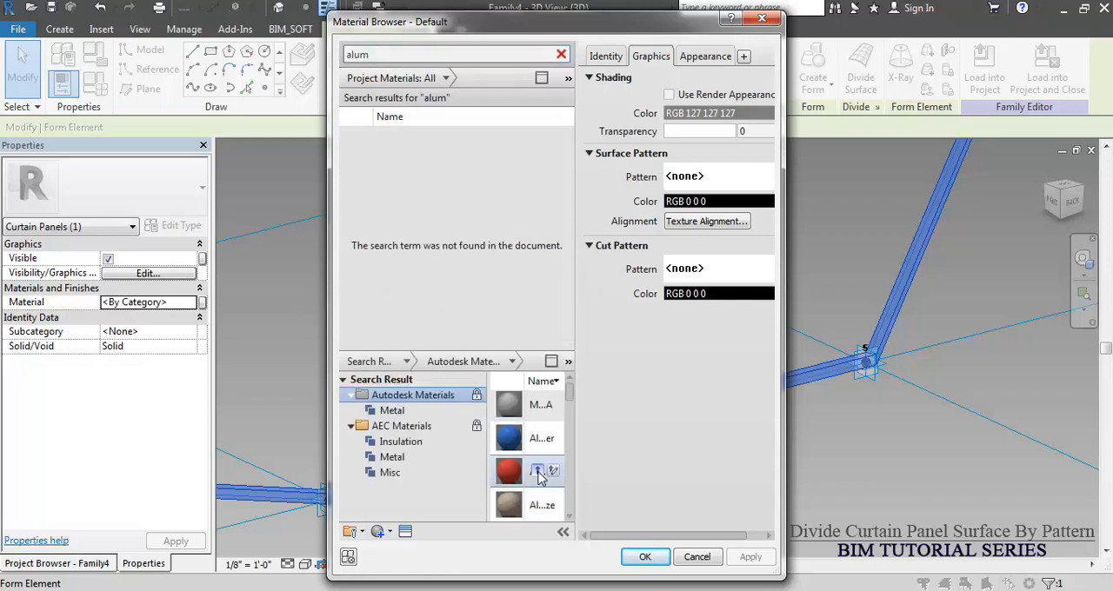
{"action": "left_click", "coordinate": [536, 470]}
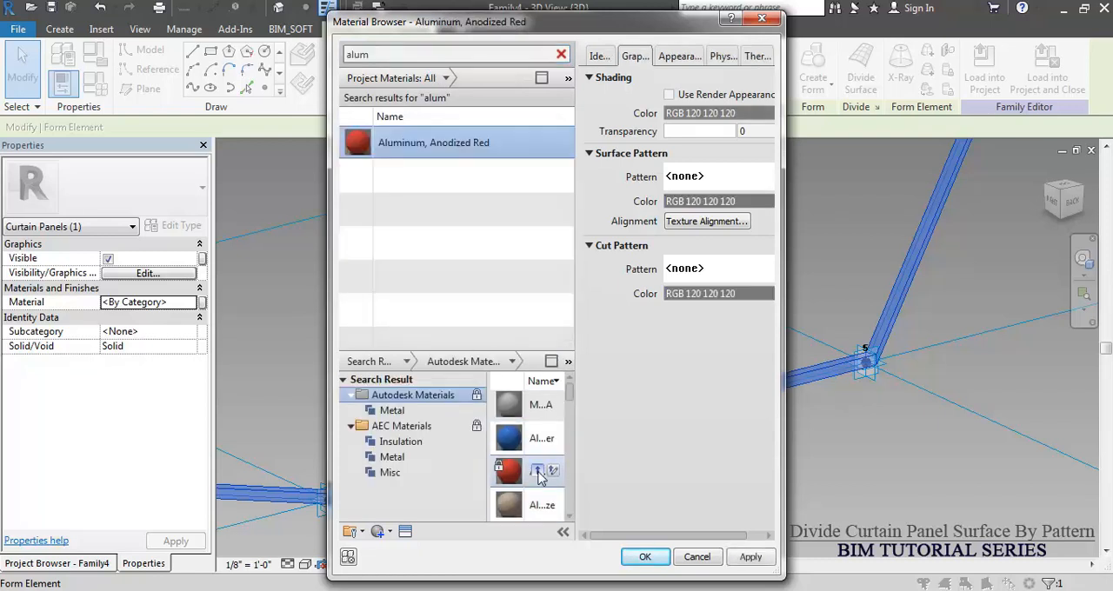
{"action": "double_click", "coordinate": [403, 141]}
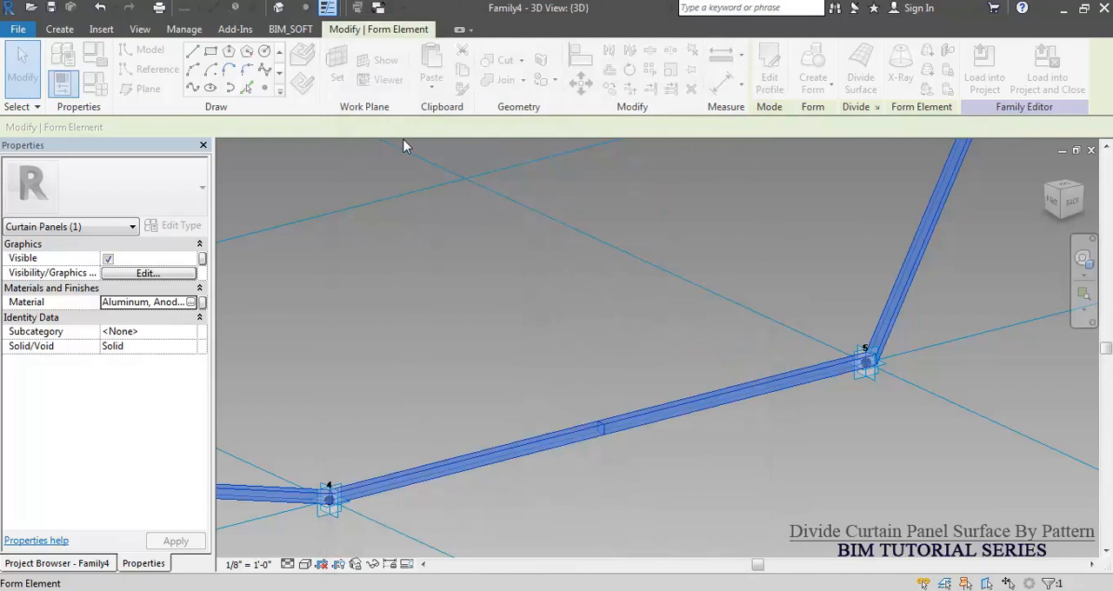
{"action": "left_click", "coordinate": [643, 324]}
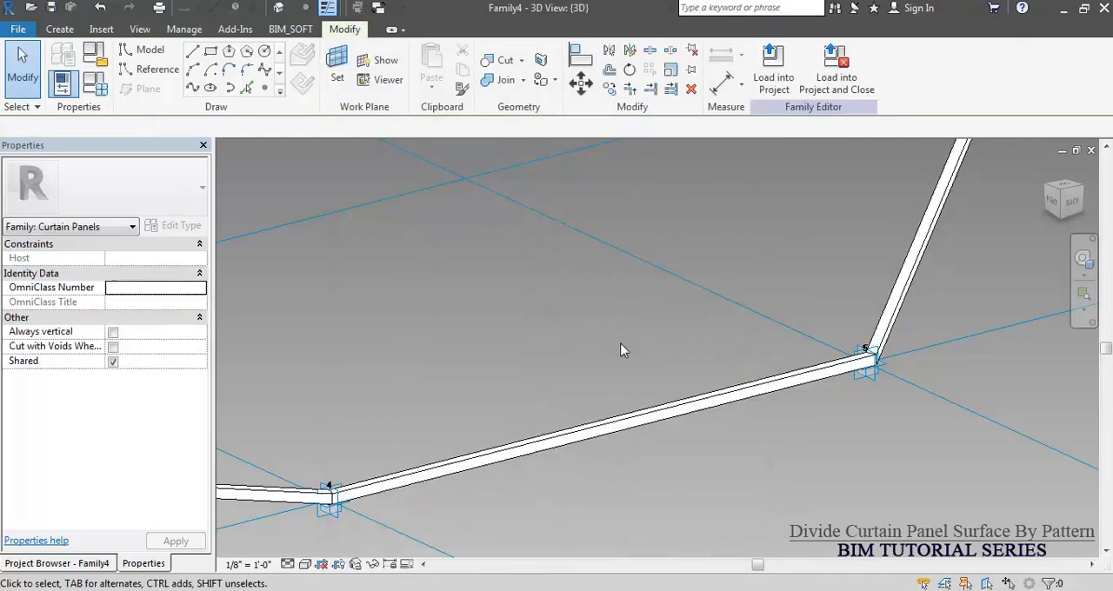
Set the family's 3D view to the Realistic visual style and temporarily hide the hexagonal frame form.
{"action": "left_click", "coordinate": [304, 564]}
{"action": "left_click", "coordinate": [331, 527]}
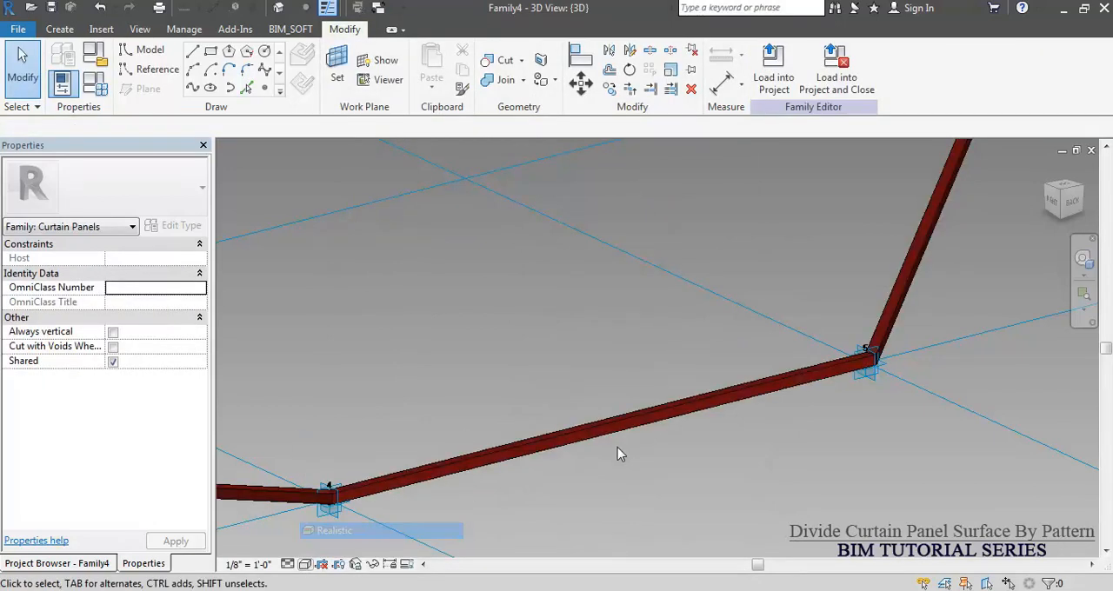
{"action": "scroll", "coordinate": [709, 454], "scroll_direction": "down", "scroll_amount": 4}
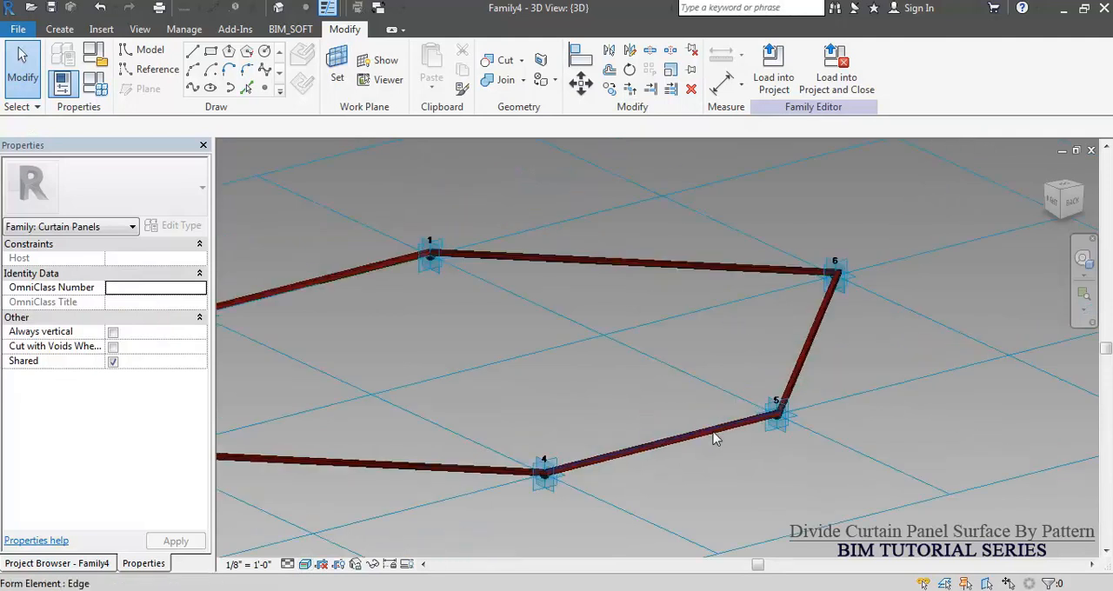
{"action": "key", "text": "Tab"}
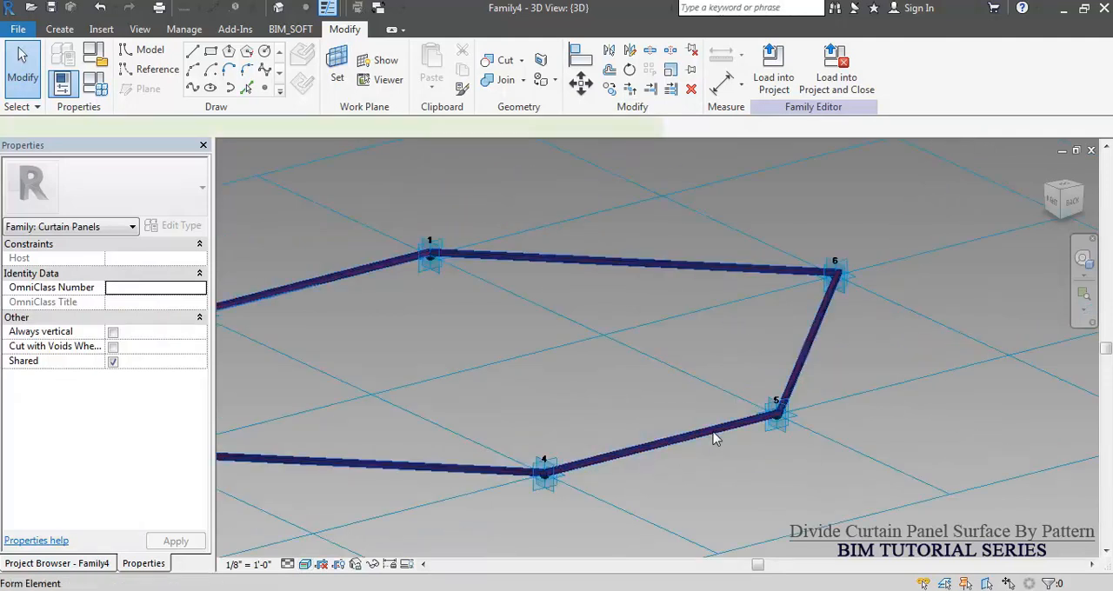
{"action": "left_click", "coordinate": [713, 439]}
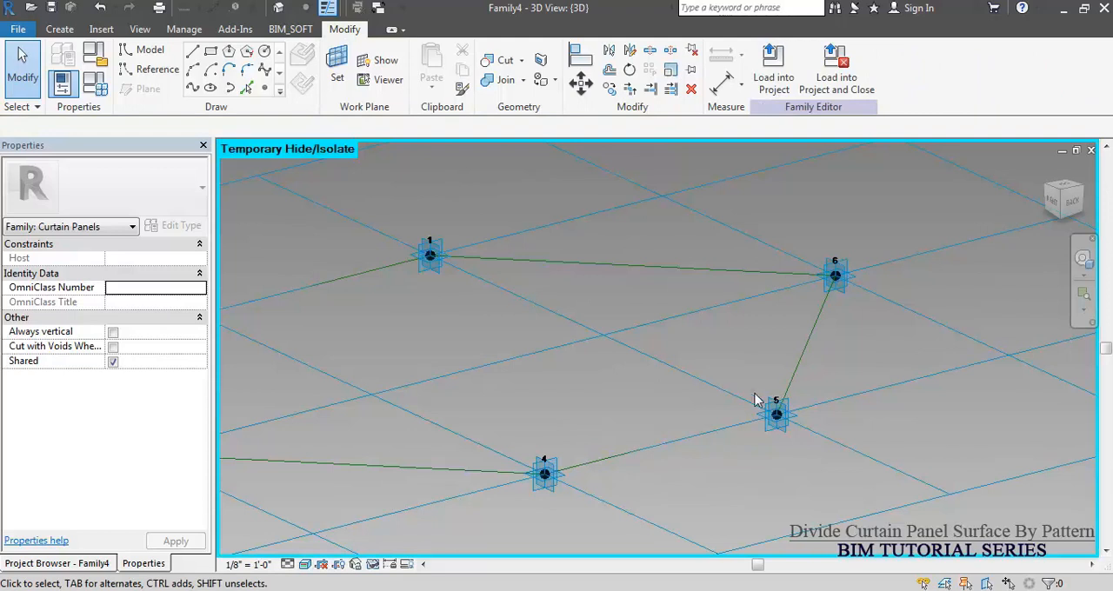
Create a flat solid form surface from the chain of six hexagon reference lines, choosing the planar option instead of the extrusion.
{"action": "key", "text": "Tab"}
{"action": "key", "text": "Tab"}
{"action": "key", "text": "Tab"}
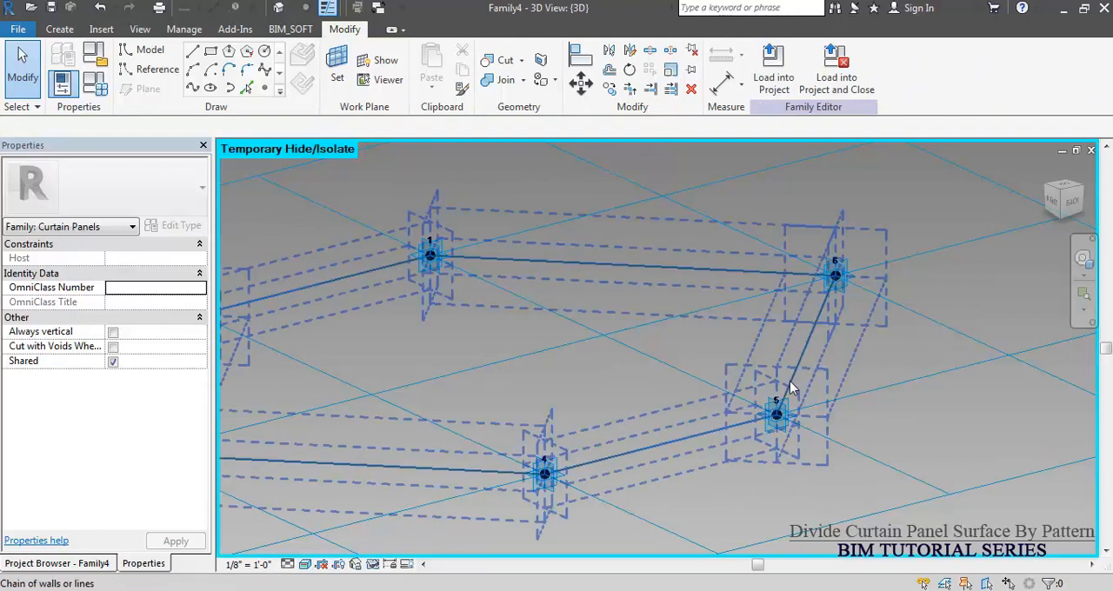
{"action": "left_click", "coordinate": [789, 388]}
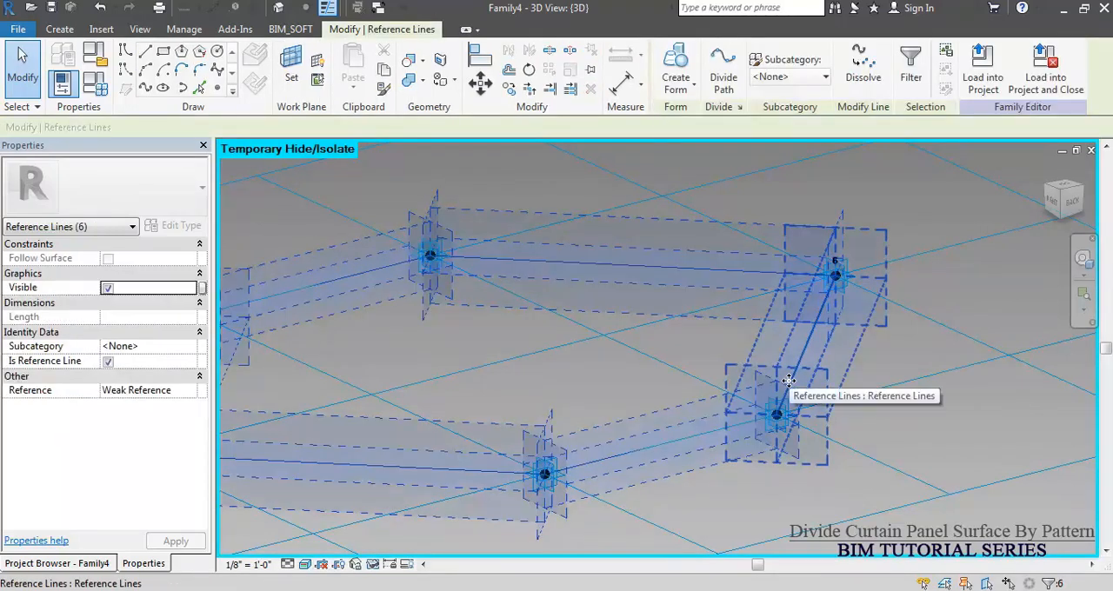
{"action": "scroll", "coordinate": [796, 391], "scroll_direction": "down", "scroll_amount": 1}
{"action": "middle_click_drag", "start_coordinate": [739, 265], "coordinate": [745, 338], "text": "shift"}
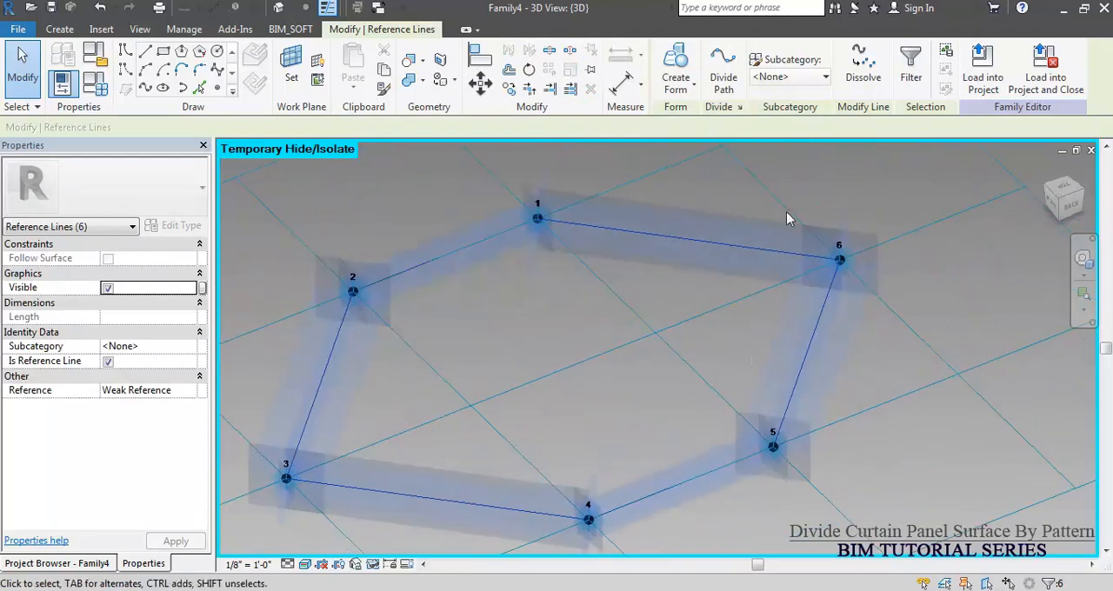
{"action": "left_click", "coordinate": [693, 91]}
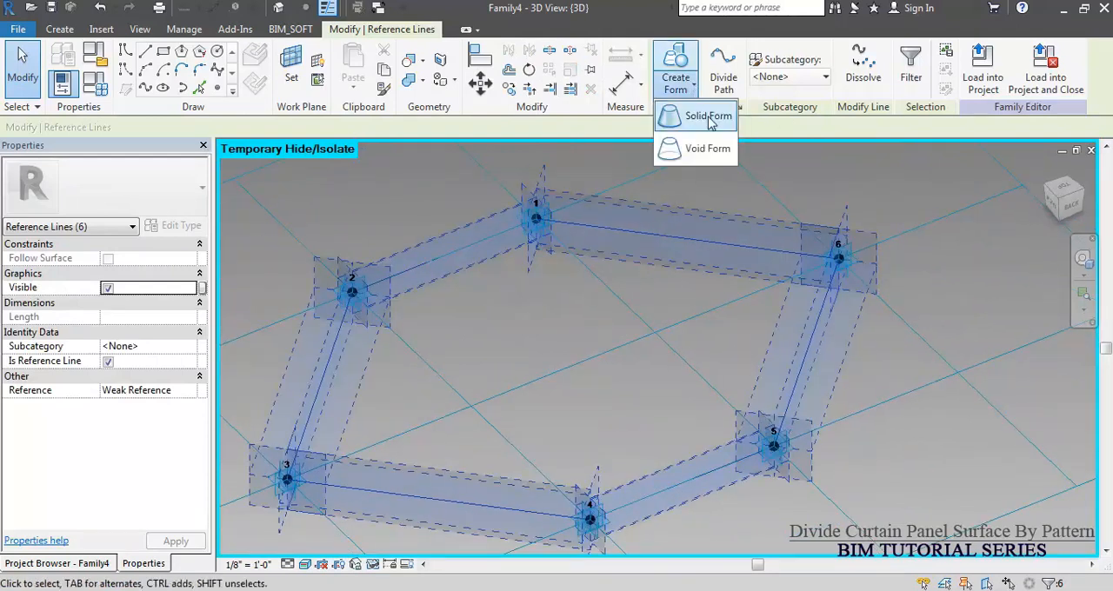
{"action": "left_click", "coordinate": [701, 115]}
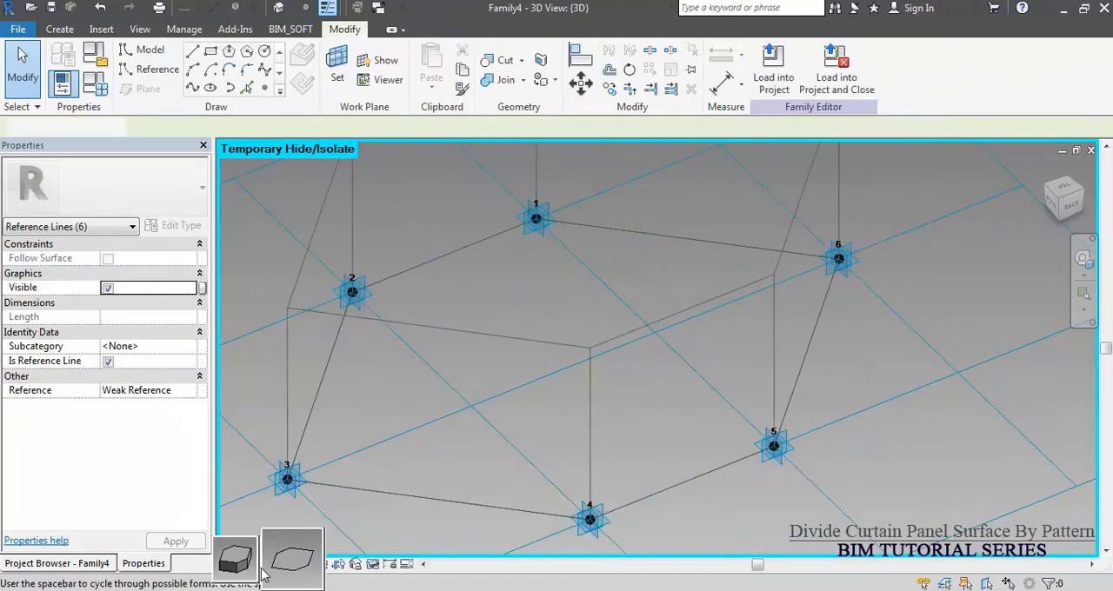
{"action": "left_click", "coordinate": [291, 564]}
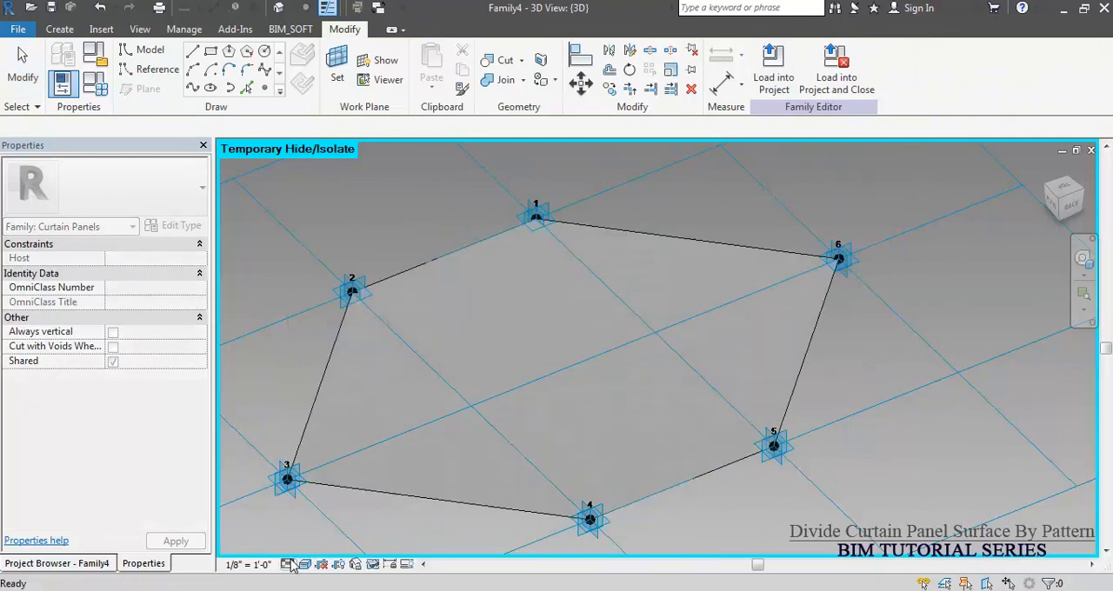
Assign the Glass material to the flat hexagonal form and restore the temporarily hidden frame.
{"action": "left_click", "coordinate": [673, 365]}
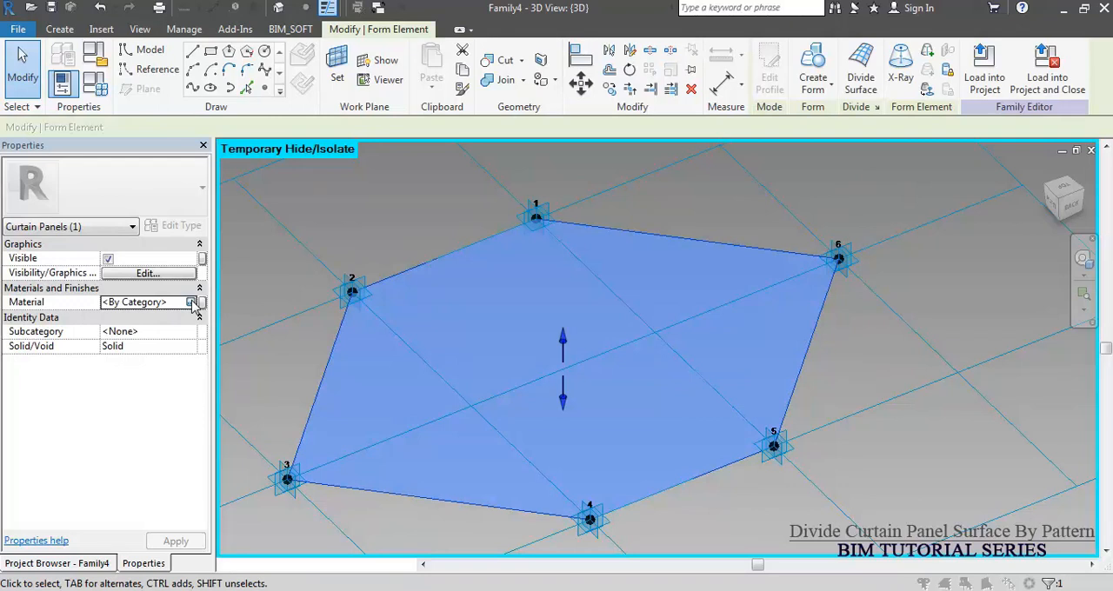
{"action": "left_click", "coordinate": [199, 303]}
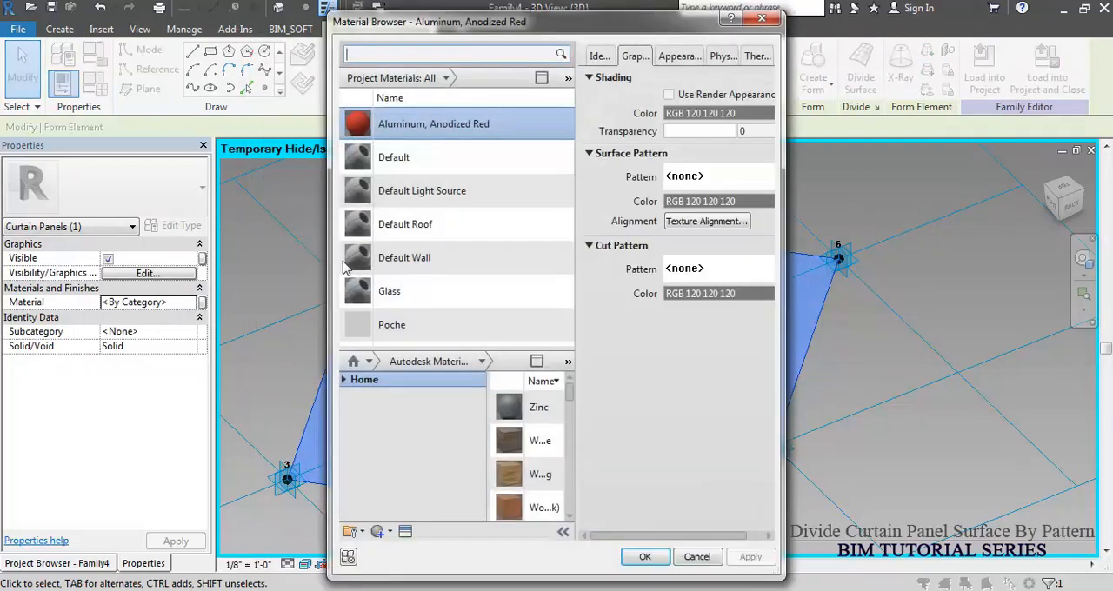
{"action": "left_click", "coordinate": [399, 300]}
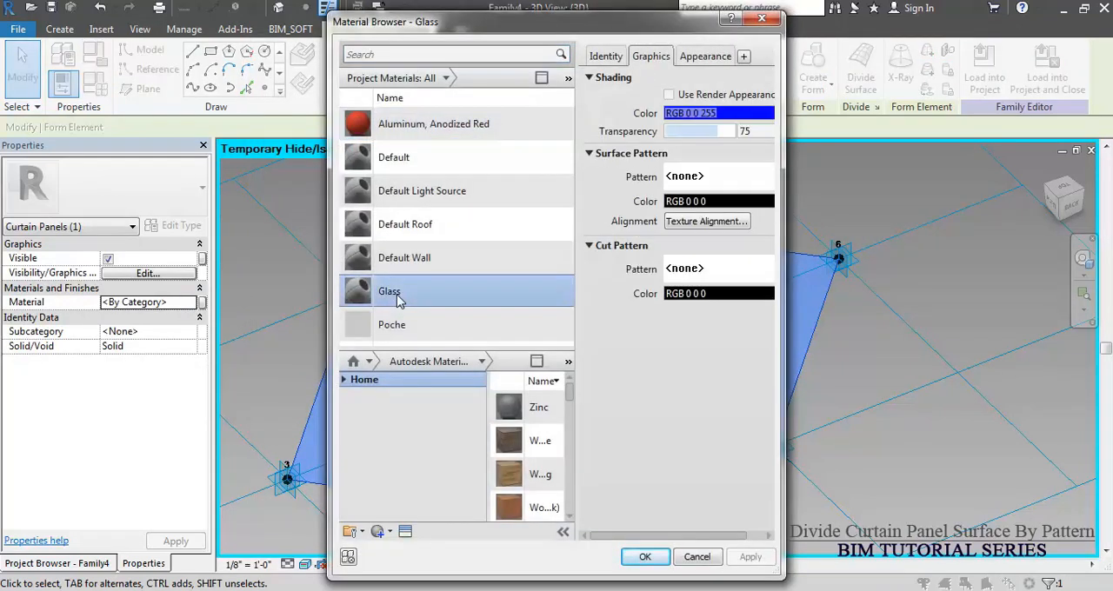
{"action": "left_click", "coordinate": [646, 557]}
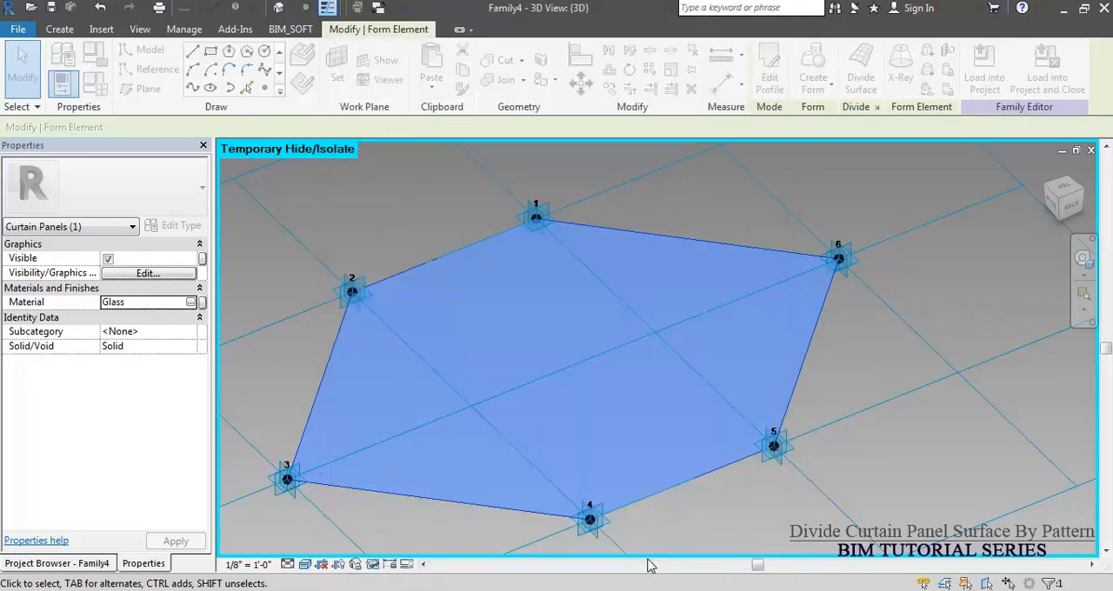
{"action": "left_click", "coordinate": [718, 511]}
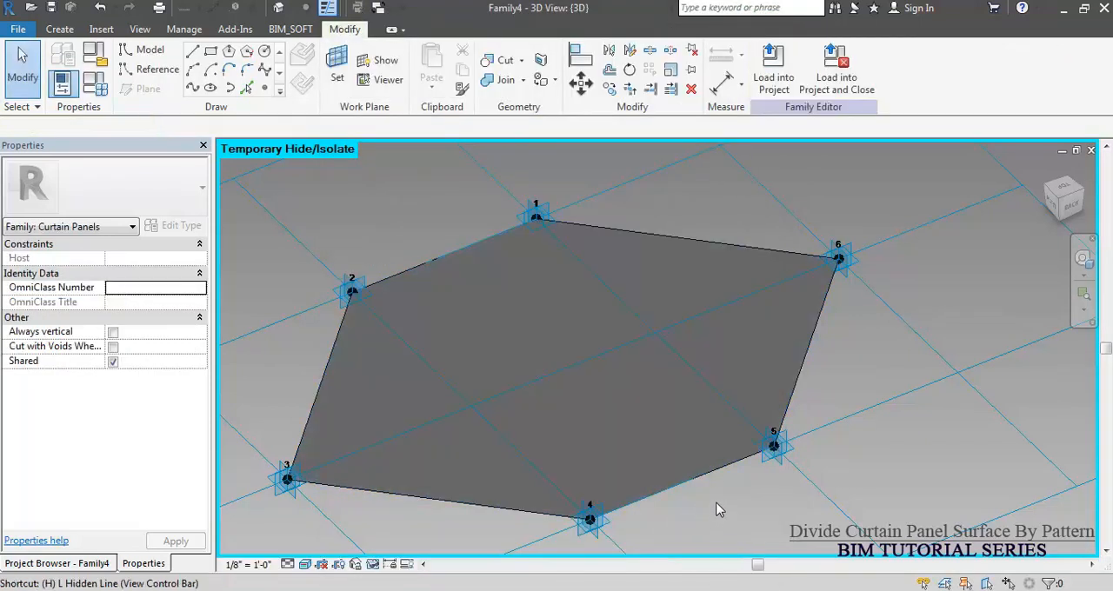
{"action": "key", "text": "h"}
{"action": "key", "text": "r"}
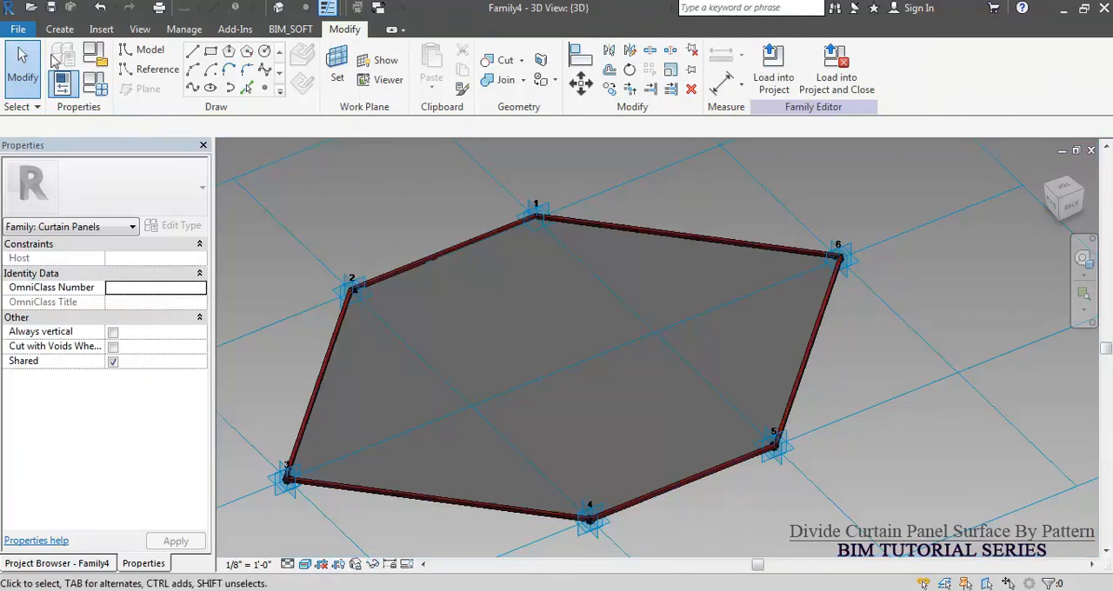
{"action": "left_click", "coordinate": [54, 8]}
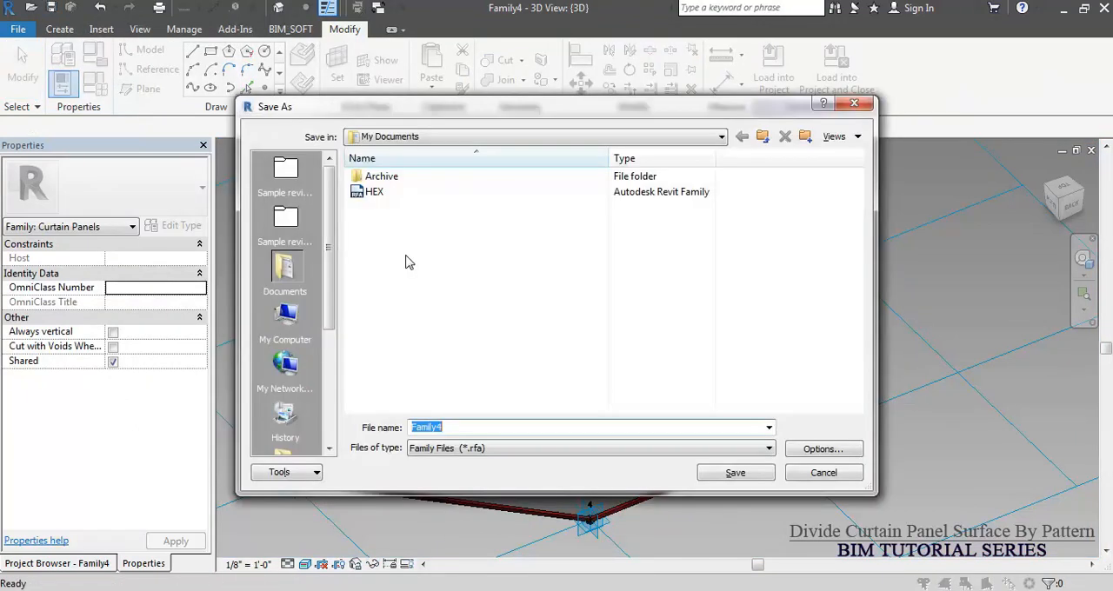
{"action": "double_click", "coordinate": [372, 192]}
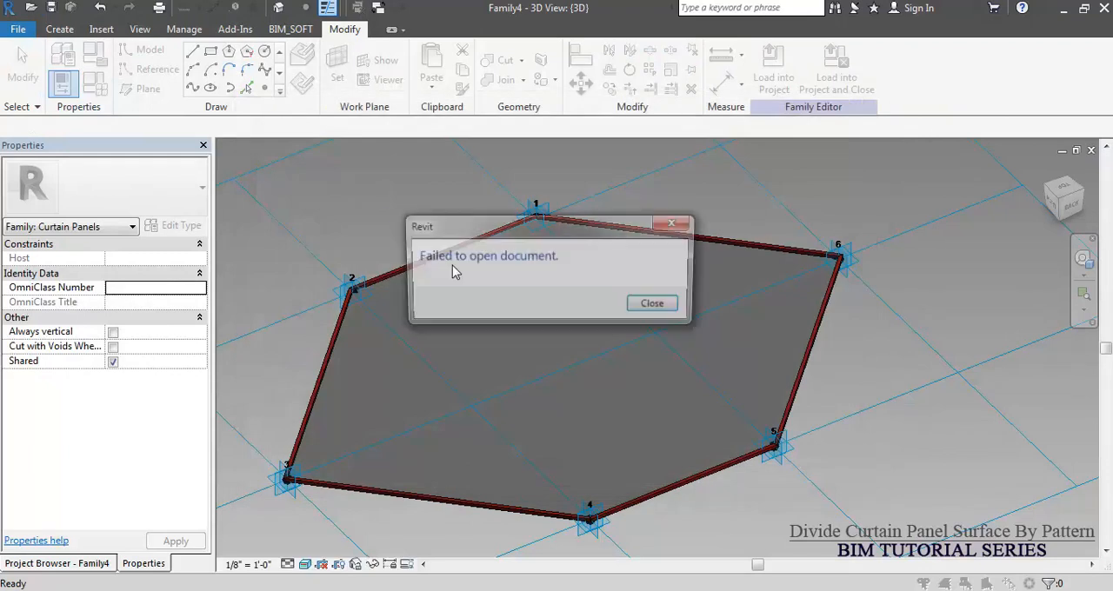
{"action": "left_click", "coordinate": [662, 311]}
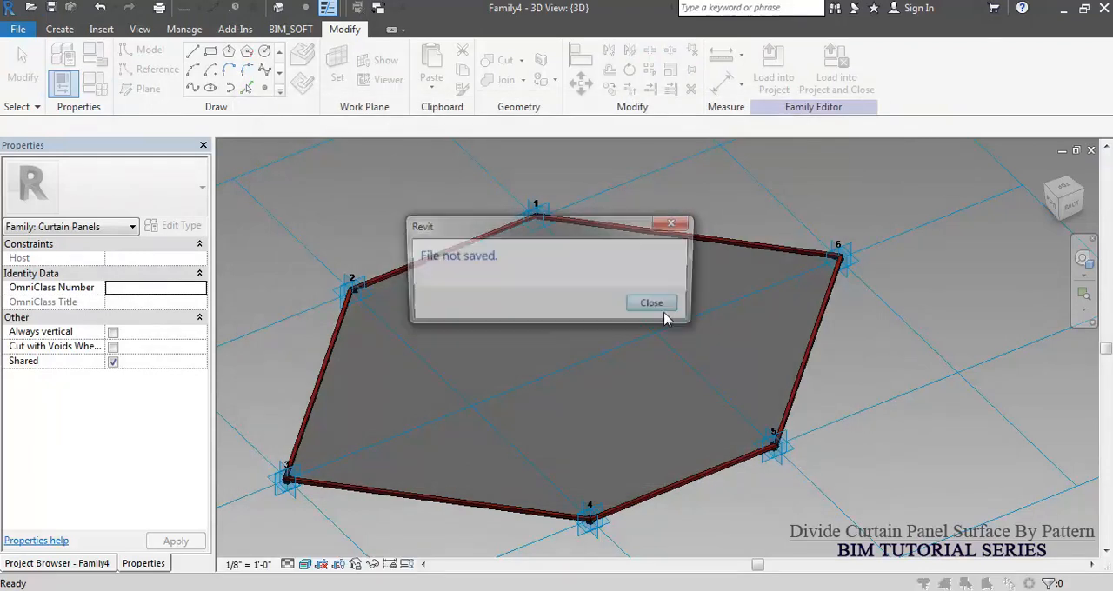
{"action": "left_click", "coordinate": [658, 307]}
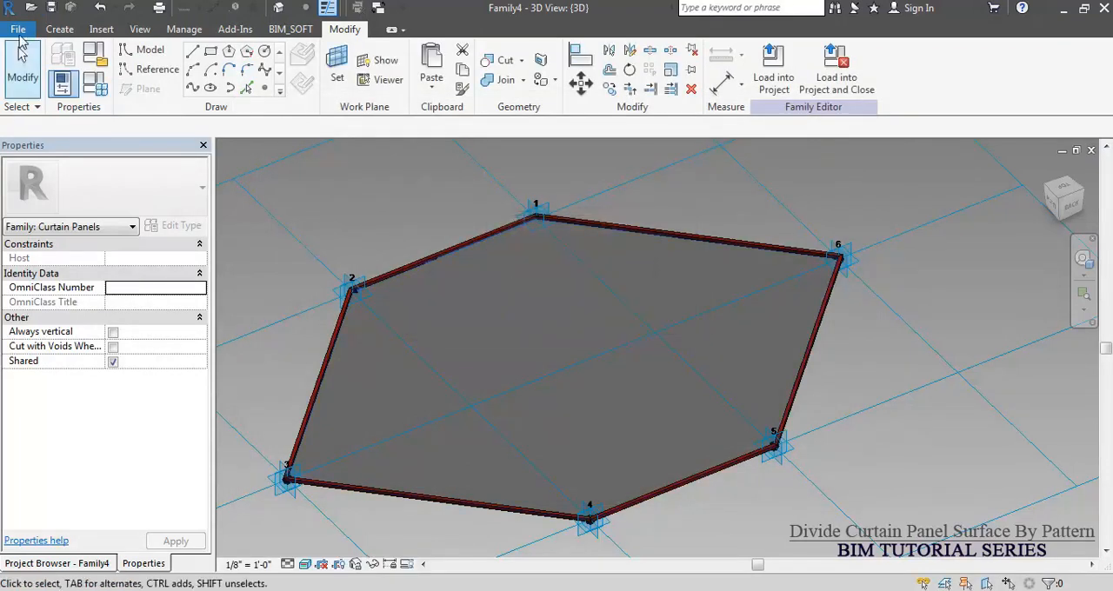
Save the curtain panel family as HEX-1 in My Documents and load it into the Massing & Site.rvt project.
{"action": "left_click", "coordinate": [50, 8]}
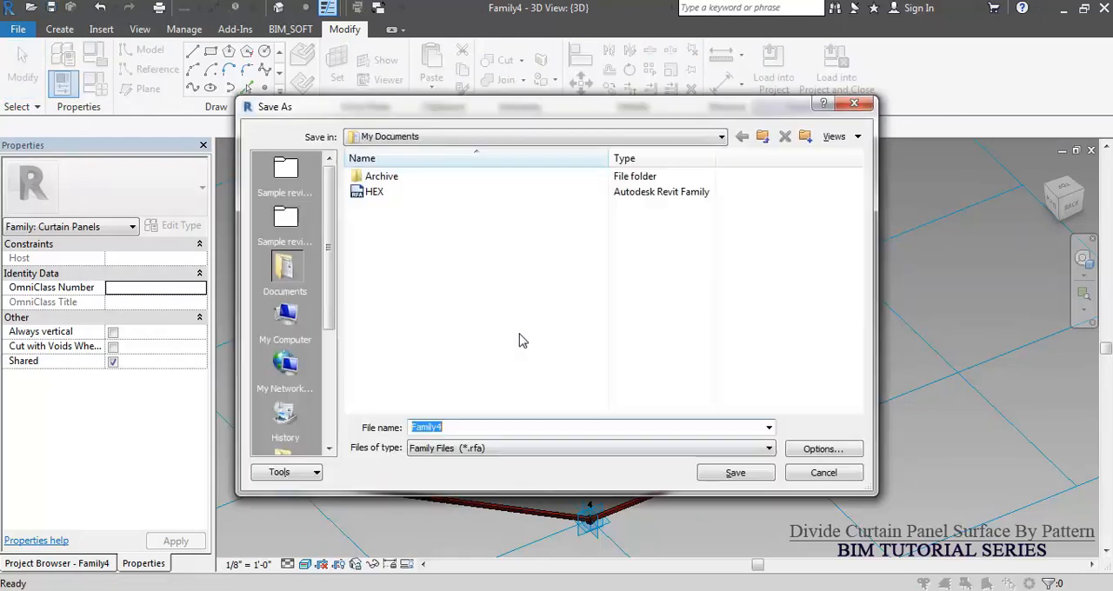
{"action": "type", "text": "HEX"}
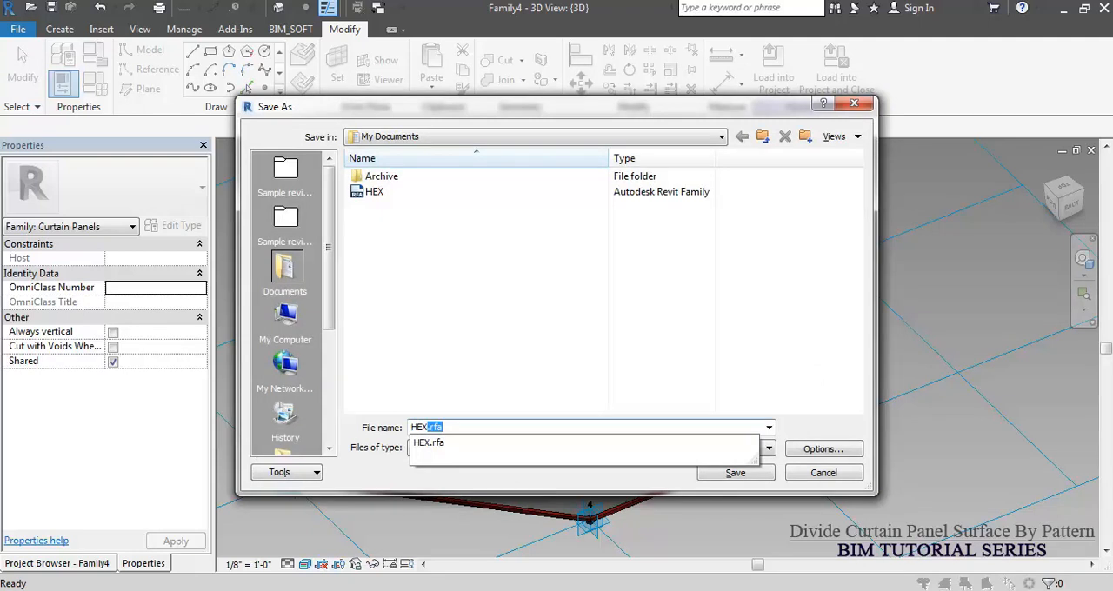
{"action": "type", "text": "-1"}
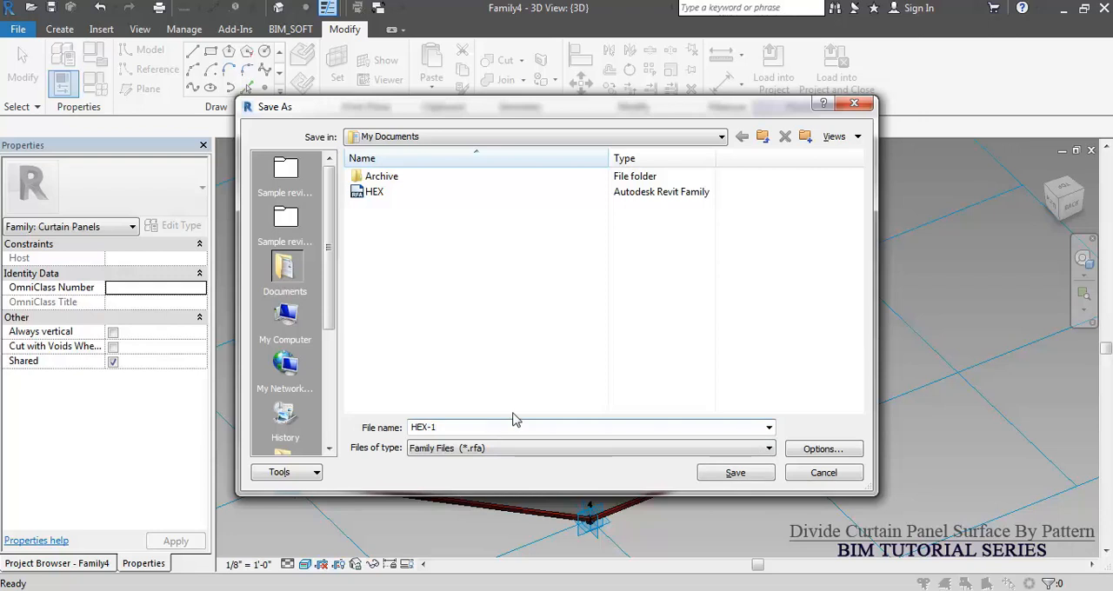
{"action": "left_click", "coordinate": [721, 475]}
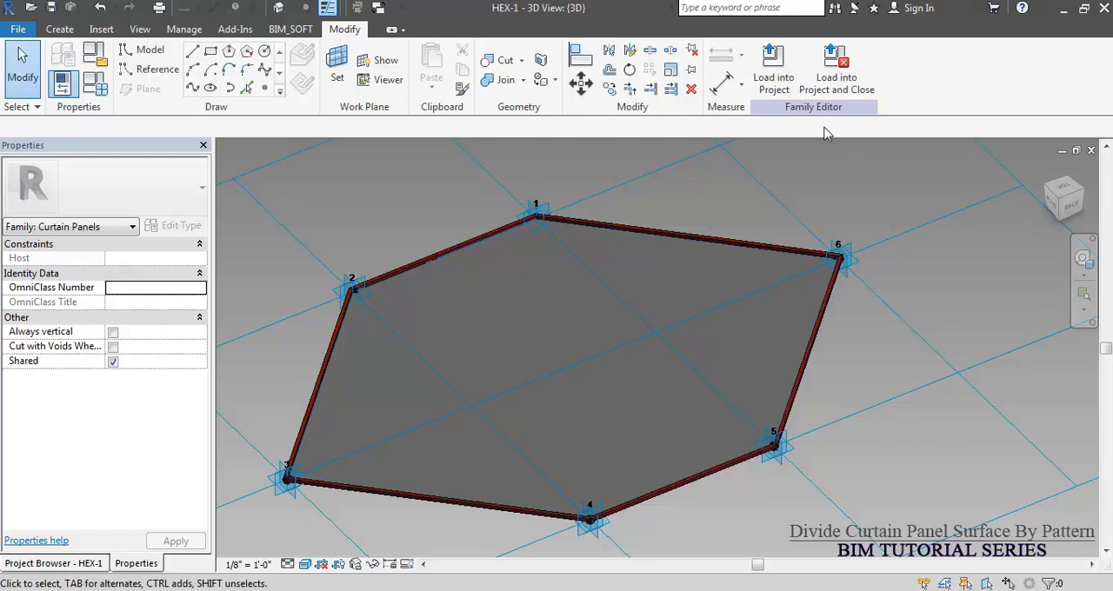
{"action": "left_click", "coordinate": [773, 83]}
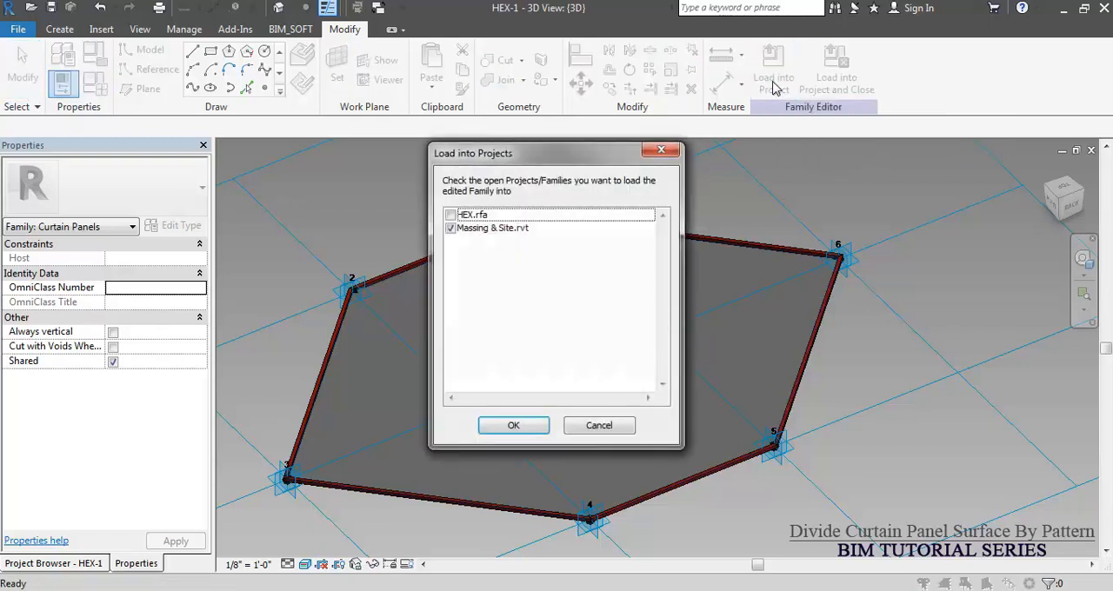
{"action": "left_click", "coordinate": [514, 426]}
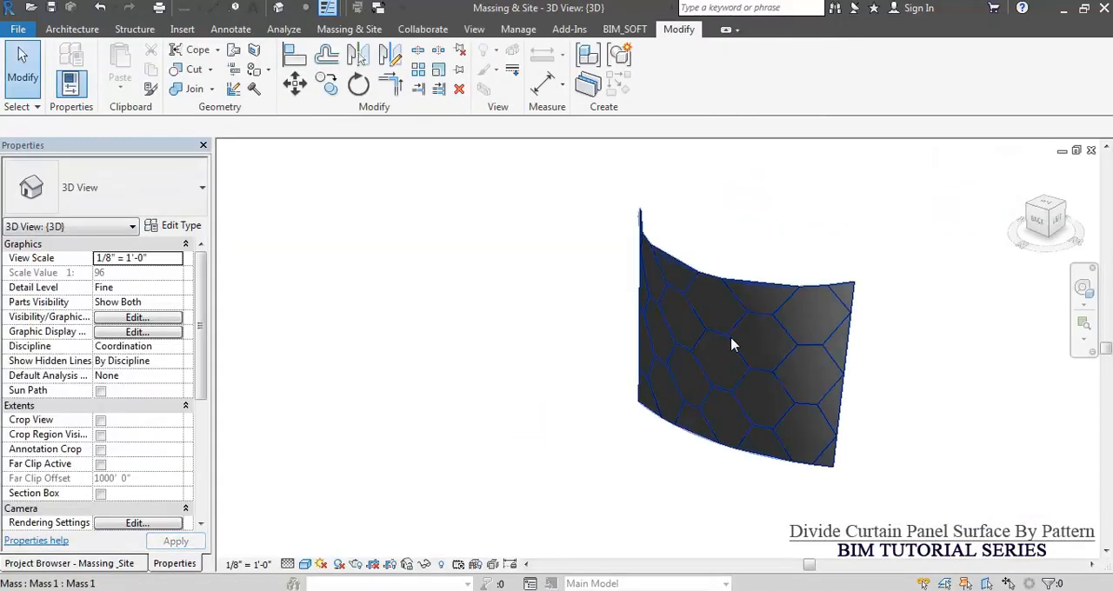
Edit the curved mass in place and apply the HEX-1 panel type to its hexagon-patterned divided surface.
{"action": "left_click", "coordinate": [732, 345]}
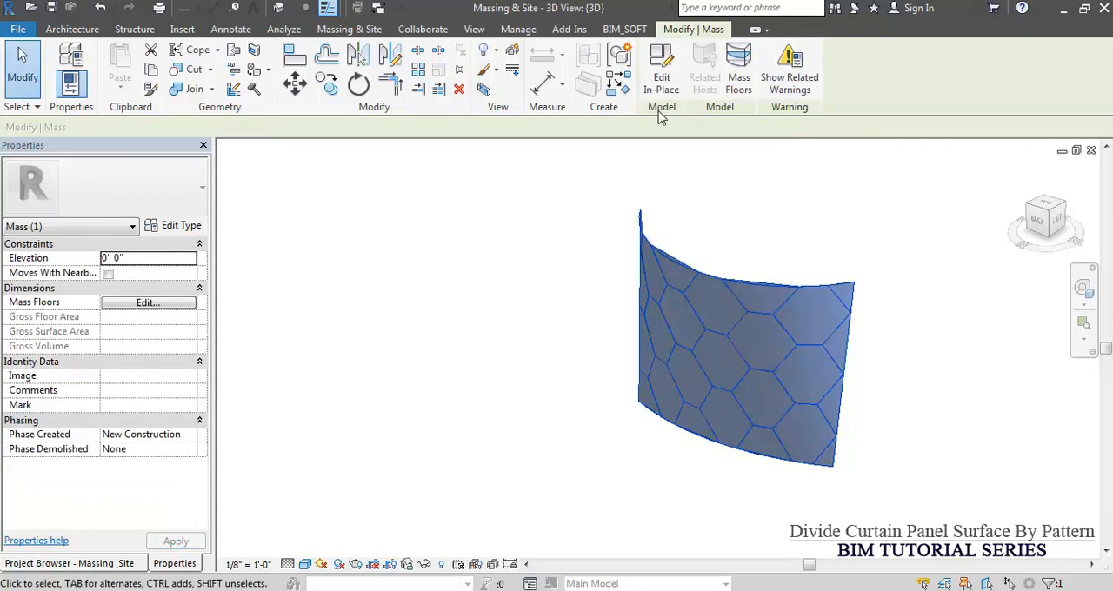
{"action": "left_click", "coordinate": [663, 80]}
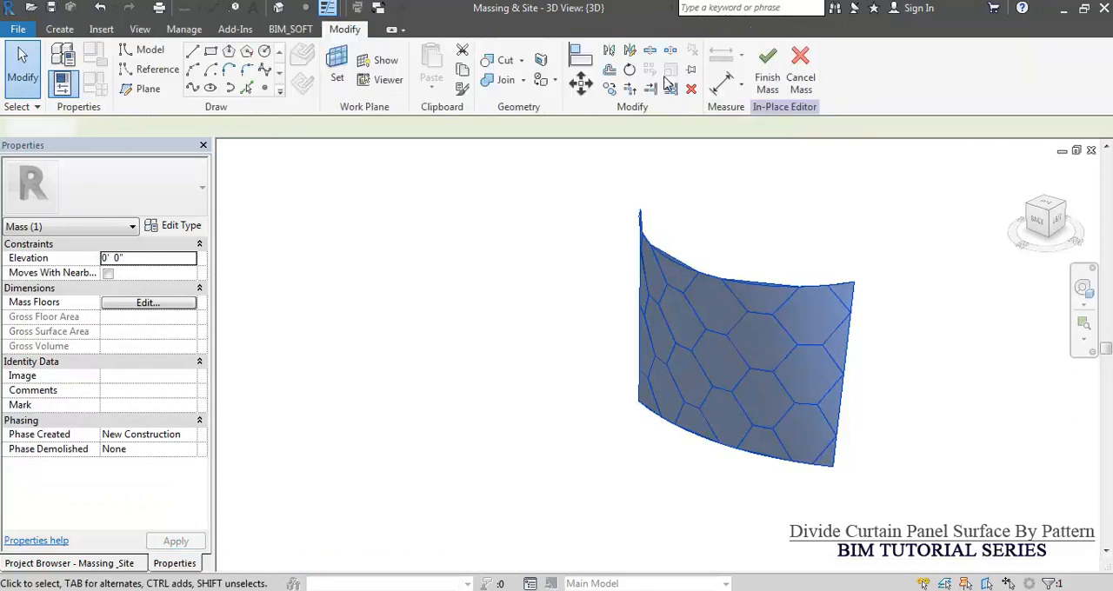
{"action": "left_click", "coordinate": [679, 326]}
{"action": "scroll", "coordinate": [676, 365], "scroll_direction": "up", "scroll_amount": 3}
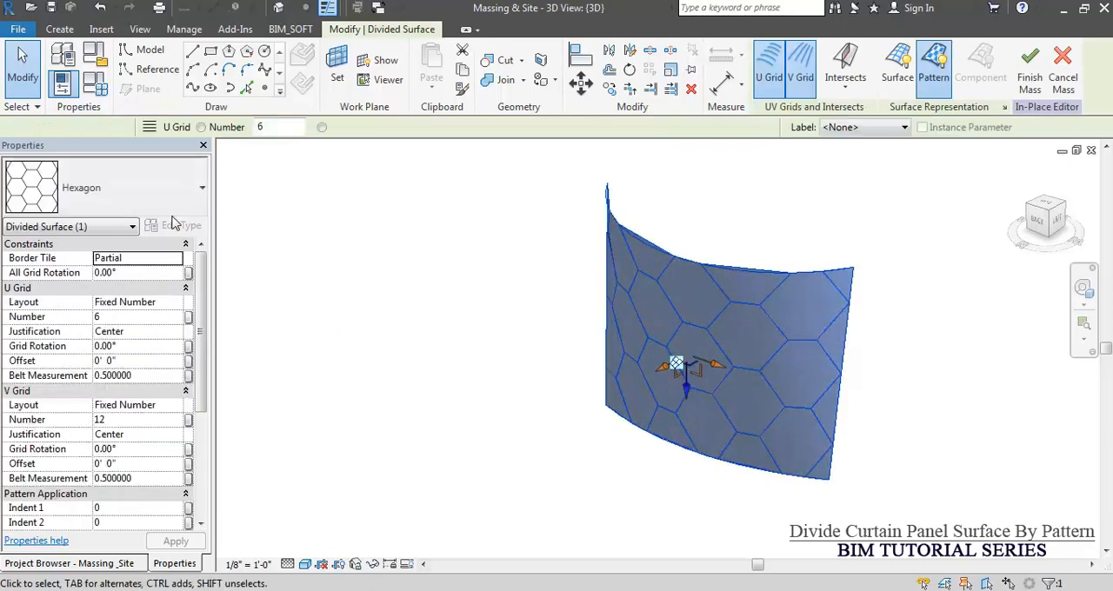
{"action": "left_click", "coordinate": [96, 189]}
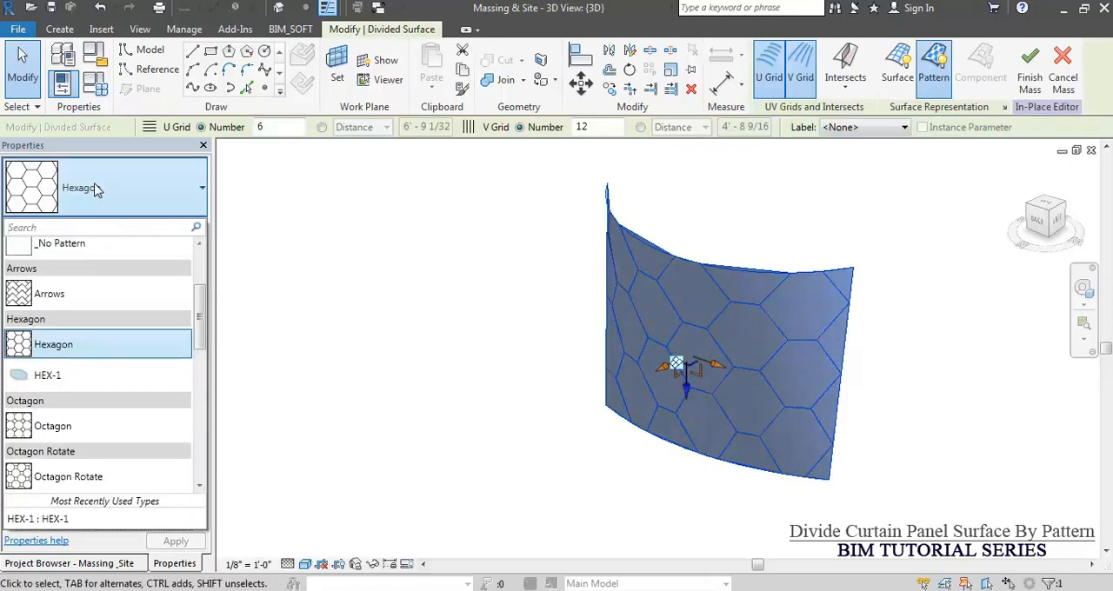
{"action": "left_click", "coordinate": [62, 380]}
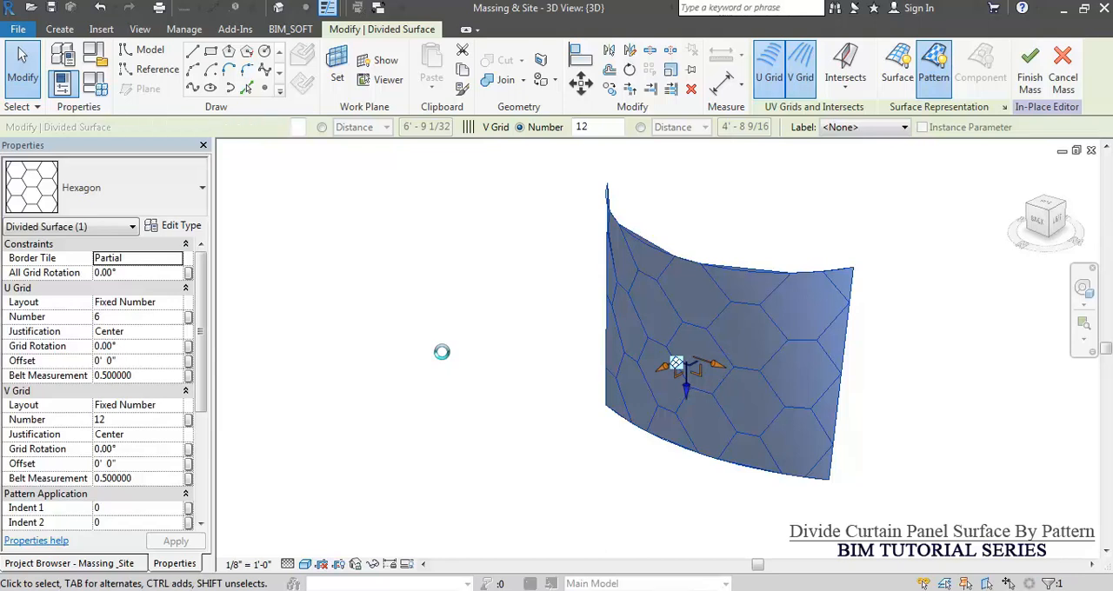
{"action": "left_click", "coordinate": [511, 368]}
{"action": "middle_click_drag", "start_coordinate": [770, 440], "coordinate": [711, 366], "text": "shift"}
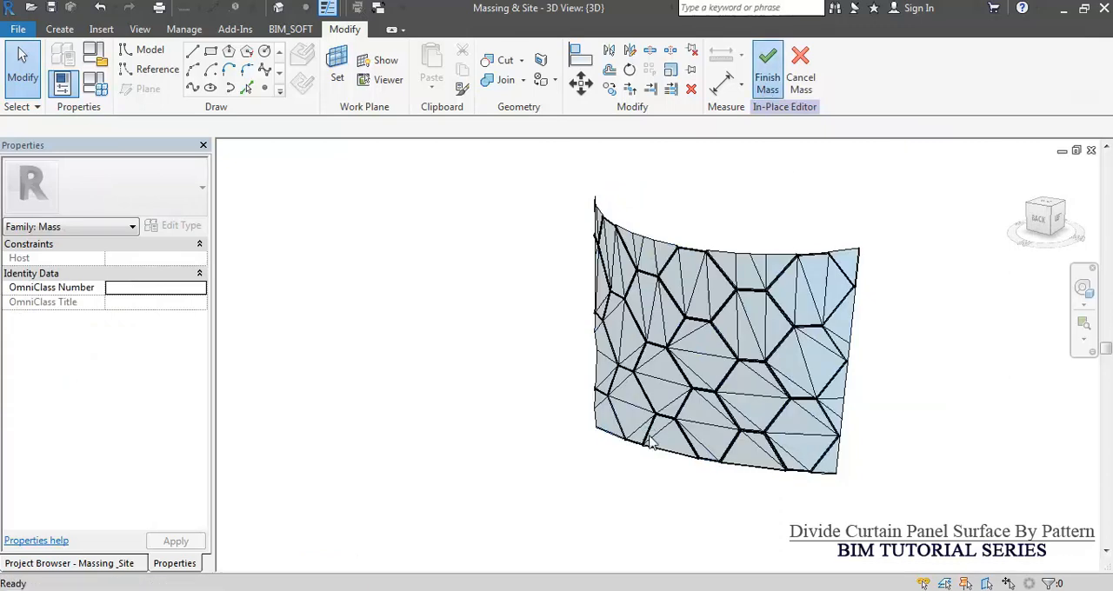
Finish the in-place mass and set the project's 3D view to the Realistic visual style.
{"action": "left_click", "coordinate": [767, 70]}
{"action": "left_click", "coordinate": [305, 564]}
{"action": "left_click", "coordinate": [332, 531]}
Examine the hexagonal glass panels and red aluminum frames on the curved mass up close and from several angles.
{"action": "middle_click_drag", "start_coordinate": [728, 326], "coordinate": [720, 404], "text": "shift"}
{"action": "scroll", "coordinate": [616, 286], "scroll_direction": "up", "scroll_amount": 6}
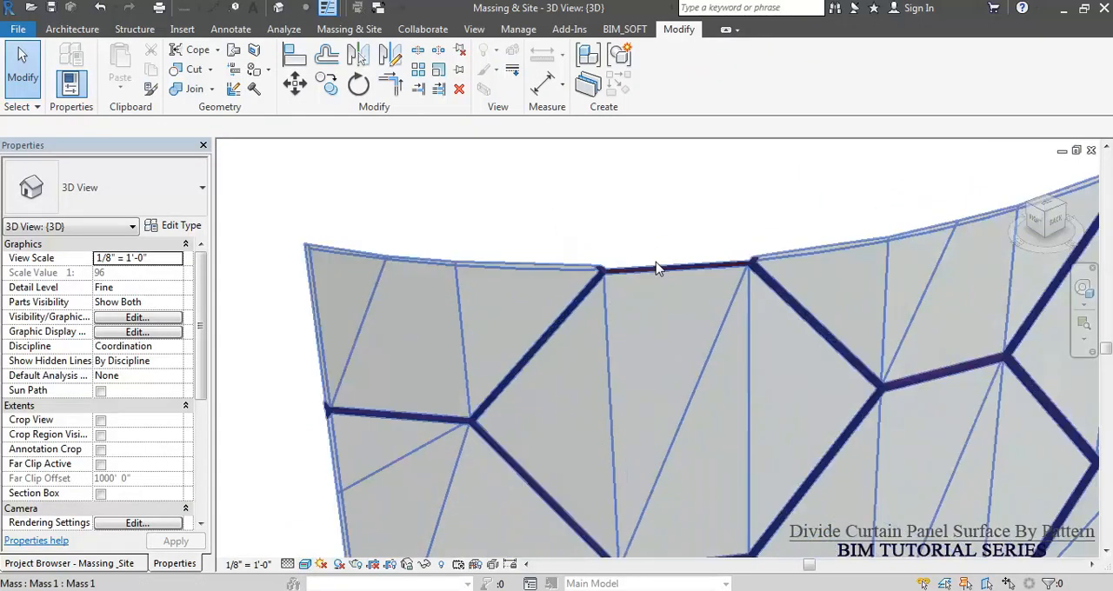
{"action": "scroll", "coordinate": [589, 362], "scroll_direction": "up", "scroll_amount": 2}
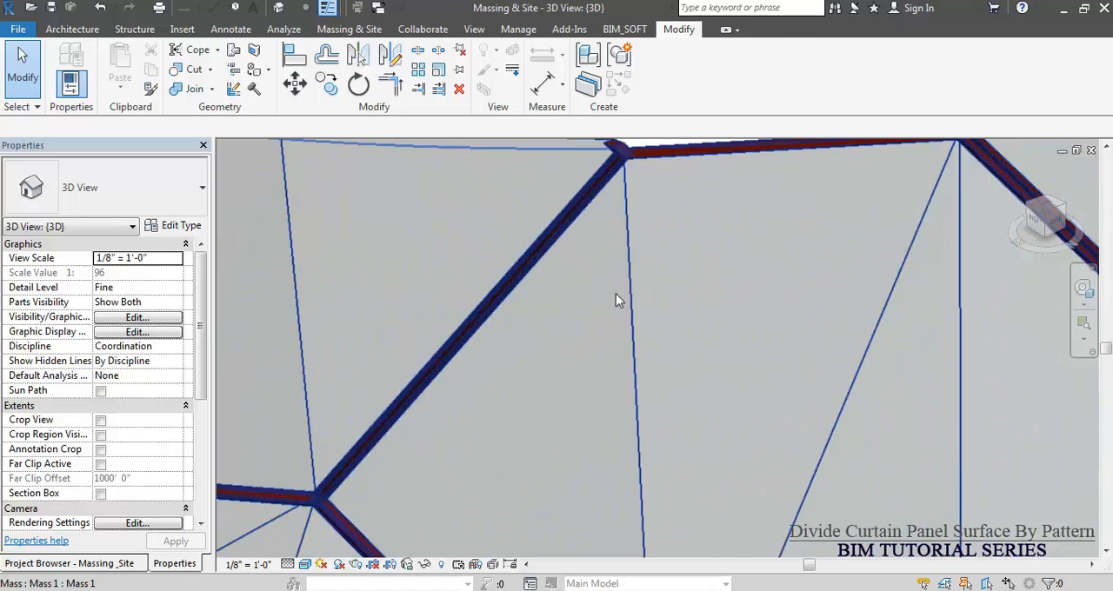
{"action": "scroll", "coordinate": [643, 300], "scroll_direction": "down", "scroll_amount": 4}
{"action": "scroll", "coordinate": [697, 308], "scroll_direction": "down", "scroll_amount": 8}
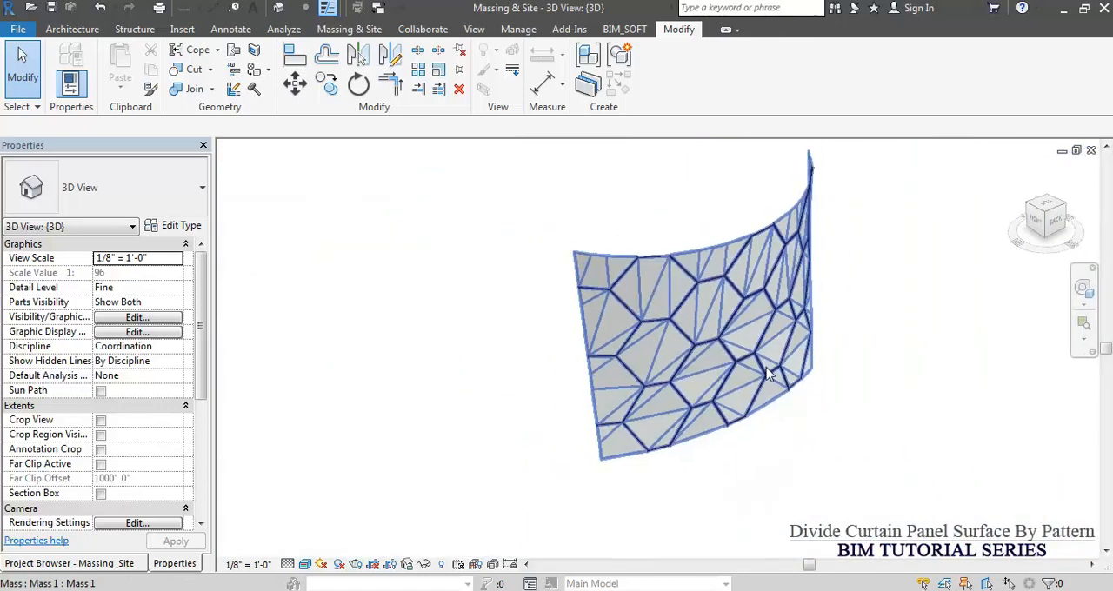
{"action": "middle_click_drag", "start_coordinate": [837, 418], "coordinate": [793, 393], "text": "shift"}
{"action": "scroll", "coordinate": [793, 393], "scroll_direction": "up", "scroll_amount": 2}
{"action": "middle_click_drag", "start_coordinate": [807, 457], "coordinate": [766, 444], "text": "shift"}
{"action": "scroll", "coordinate": [784, 377], "scroll_direction": "up", "scroll_amount": 4}
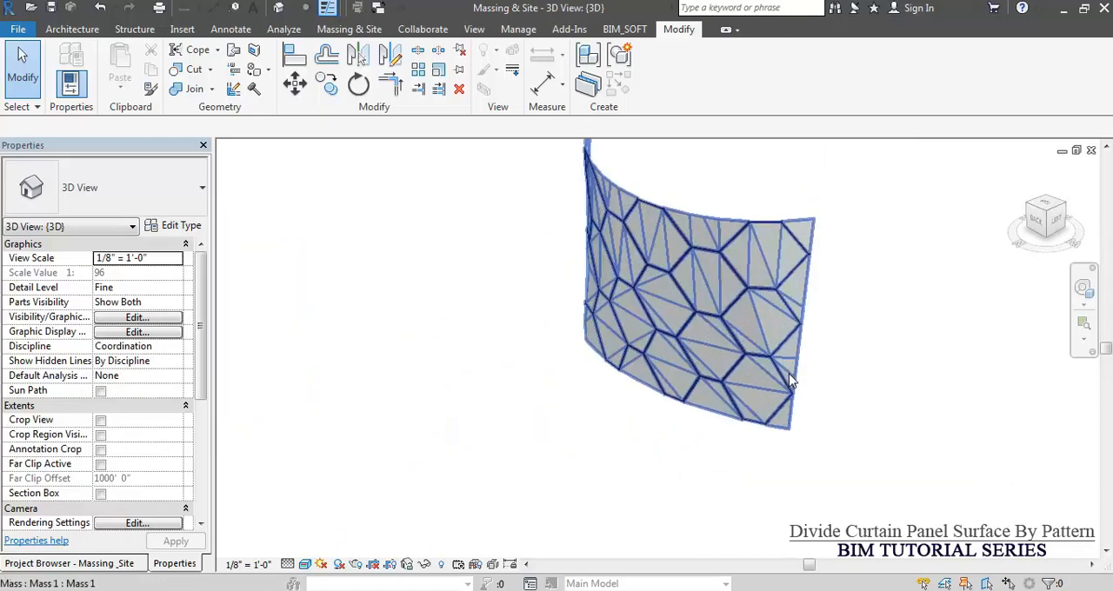
{"action": "middle_click_drag", "start_coordinate": [872, 425], "coordinate": [872, 462], "text": "shift"}
{"action": "middle_click_drag", "start_coordinate": [681, 411], "coordinate": [744, 360], "text": "shift"}
{"action": "scroll", "coordinate": [852, 371], "scroll_direction": "down", "scroll_amount": 3}
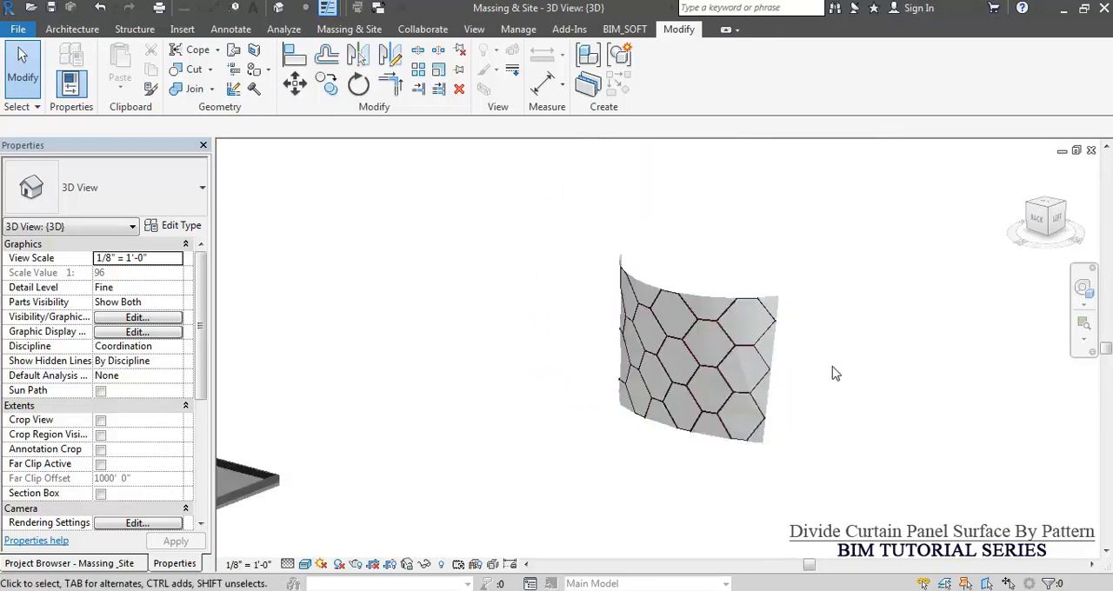
{"action": "scroll", "coordinate": [827, 374], "scroll_direction": "up", "scroll_amount": 5}
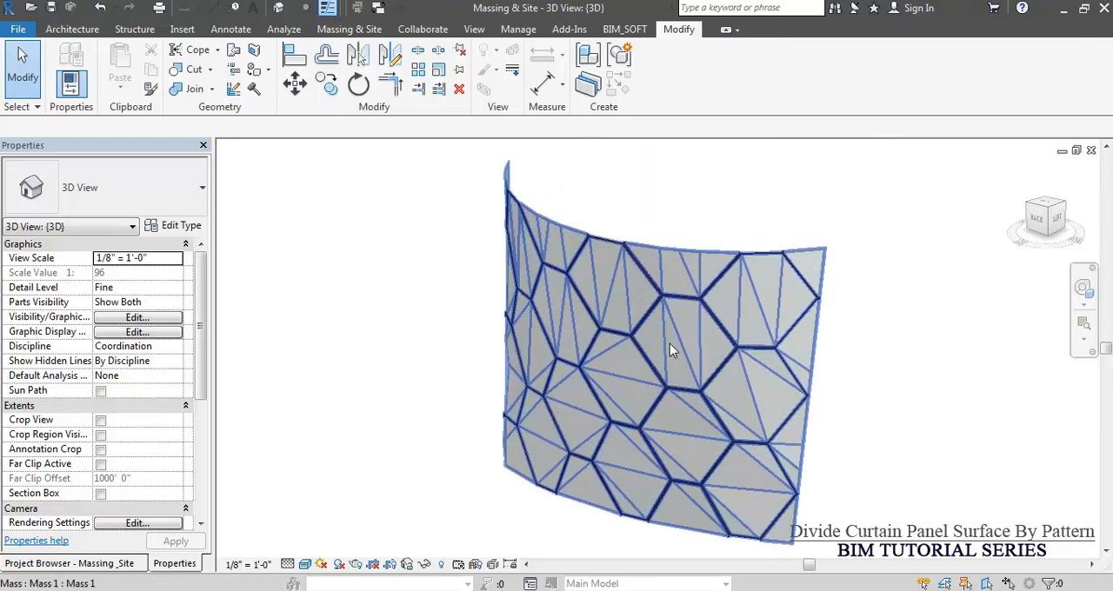
{"action": "middle_click_drag", "start_coordinate": [650, 391], "coordinate": [843, 380], "text": "shift"}
{"action": "mouse_move", "coordinate": [452, 318]}
{"action": "middle_mouse_down", "text": "shift"}
{"action": "mouse_move", "coordinate": [467, 322]}
{"action": "mouse_move", "coordinate": [470, 310]}
{"action": "middle_mouse_up", "text": "shift"}
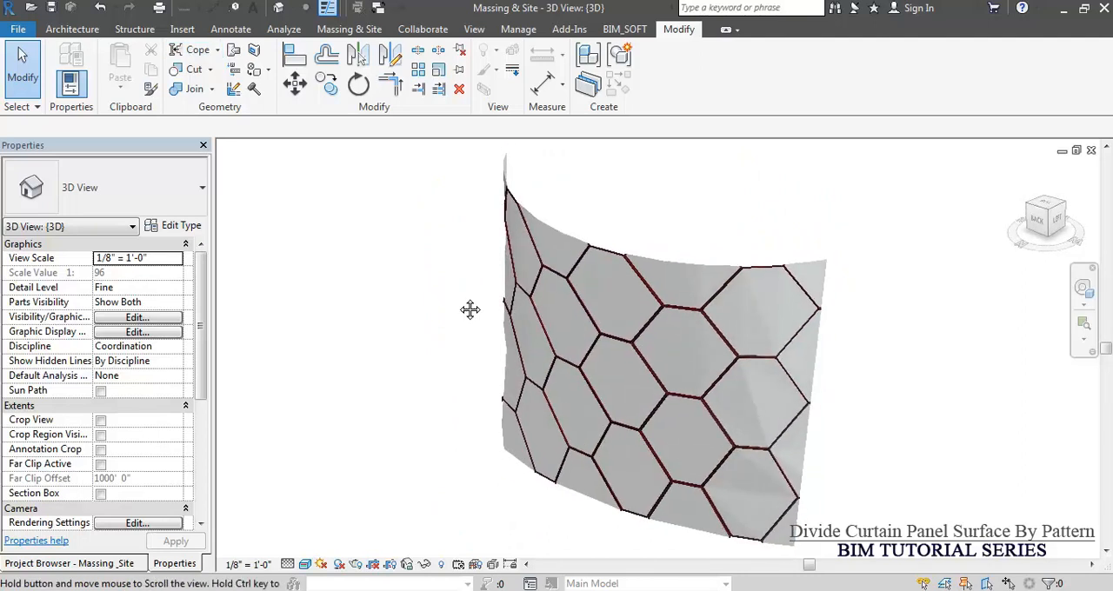
{"action": "mouse_move", "coordinate": [469, 309]}
{"action": "middle_mouse_down", "text": "shift"}
{"action": "mouse_move", "coordinate": [460, 340]}
{"action": "mouse_move", "coordinate": [477, 329]}
{"action": "mouse_move", "coordinate": [461, 297]}
{"action": "middle_mouse_up", "text": "shift"}
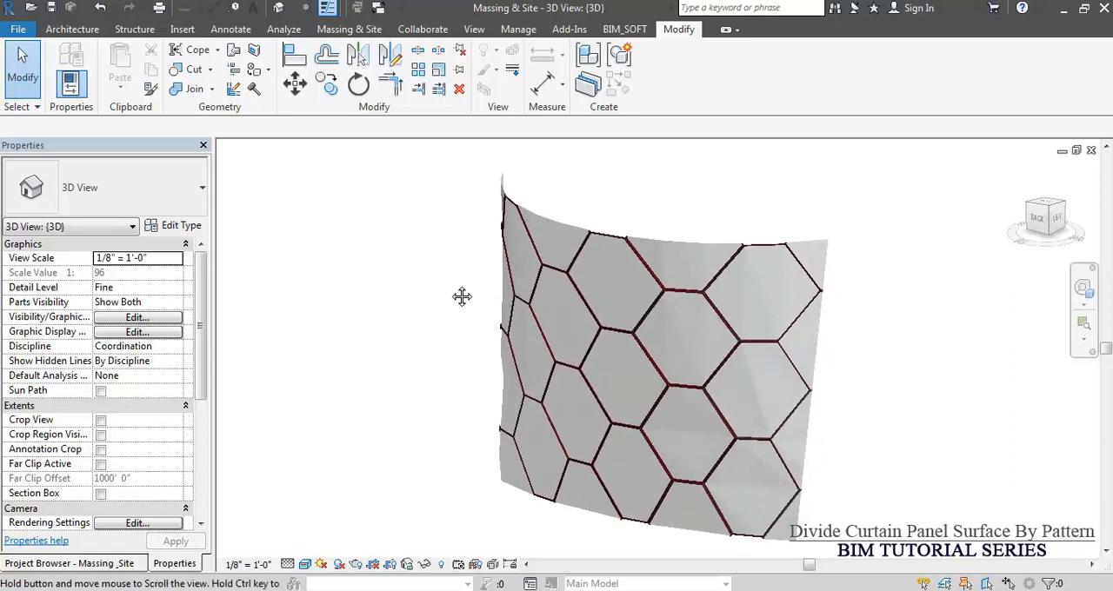